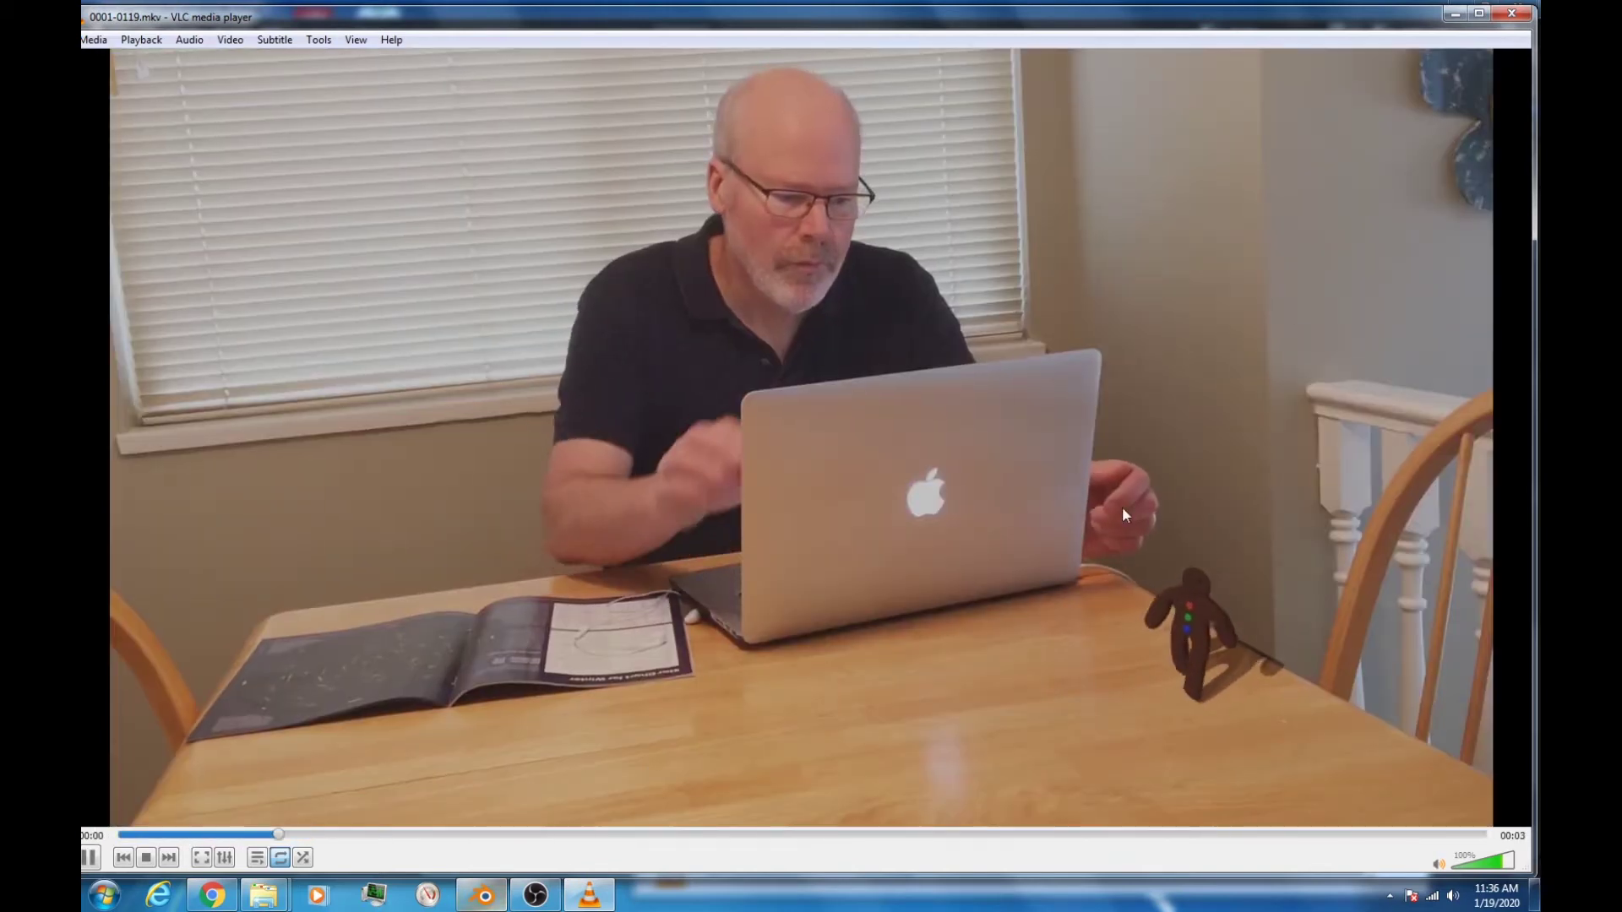
Step: Close the VLC preview of the finished gingerbread composite to return to Blender
{"action": "left_click", "coordinate": [1512, 14]}
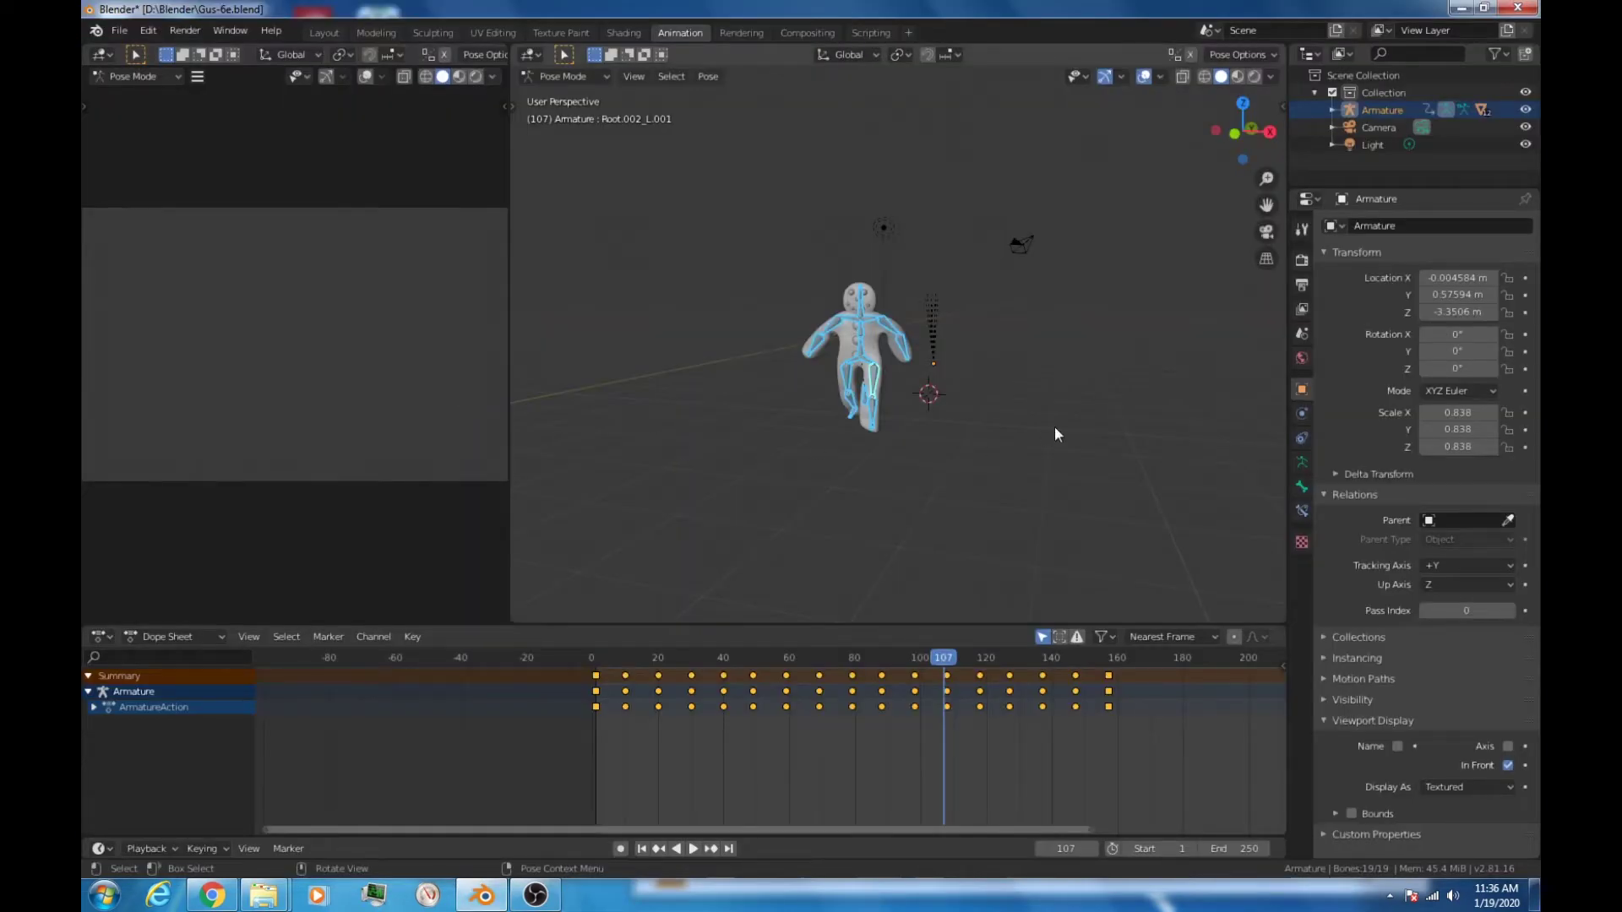
{"action": "key", "text": "space"}
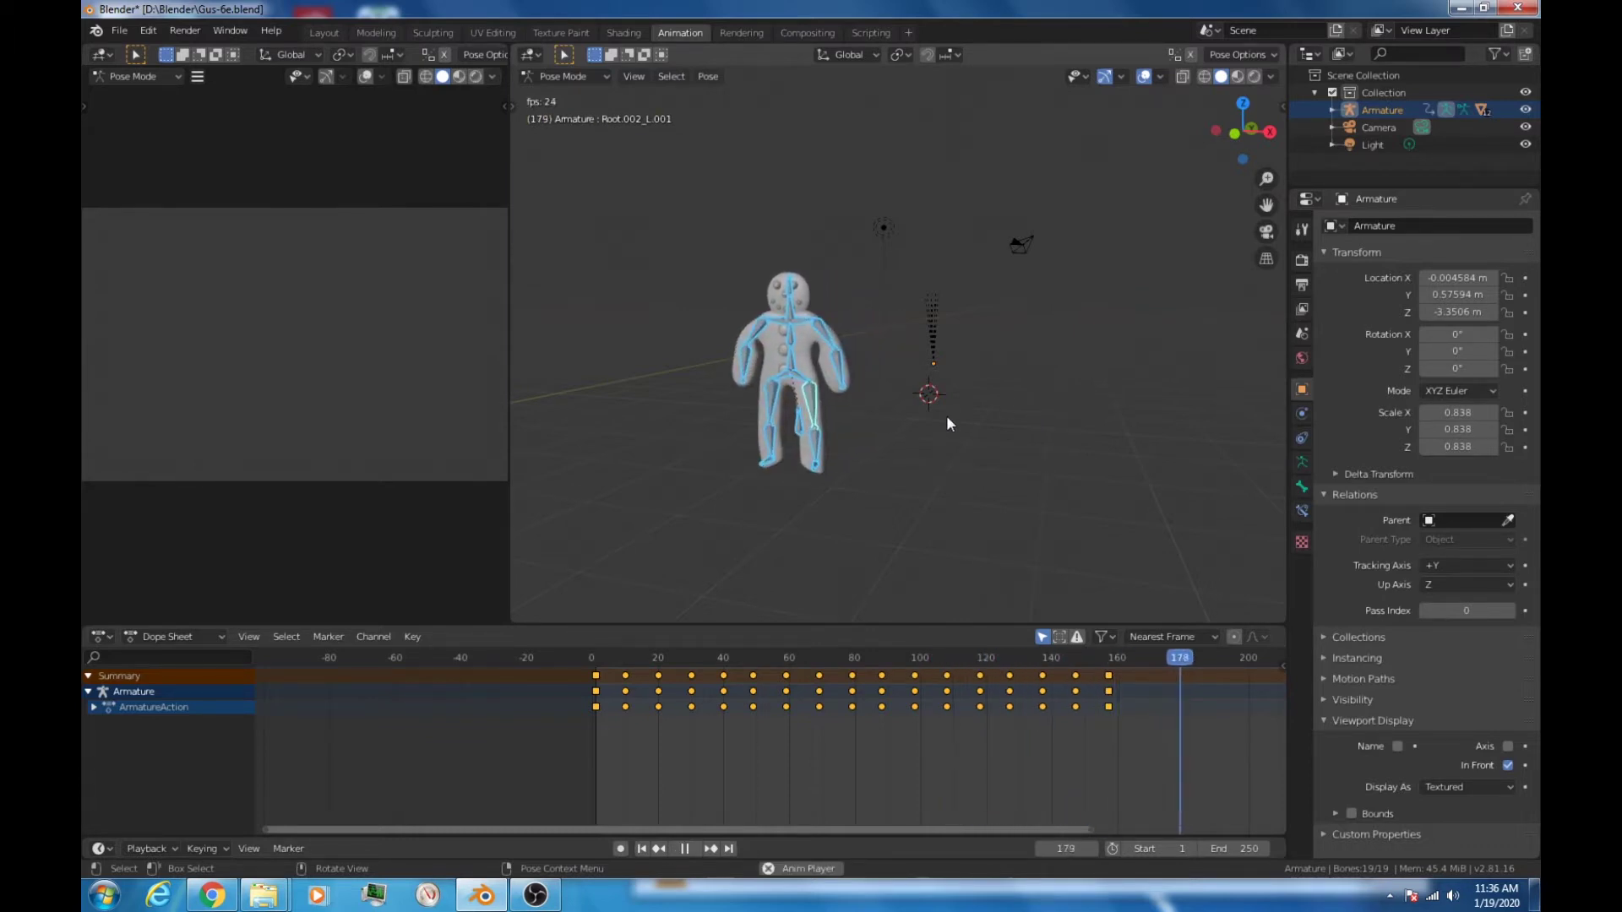
{"action": "key", "text": "space"}
{"action": "left_click", "coordinate": [595, 656]}
{"action": "key", "text": "space"}
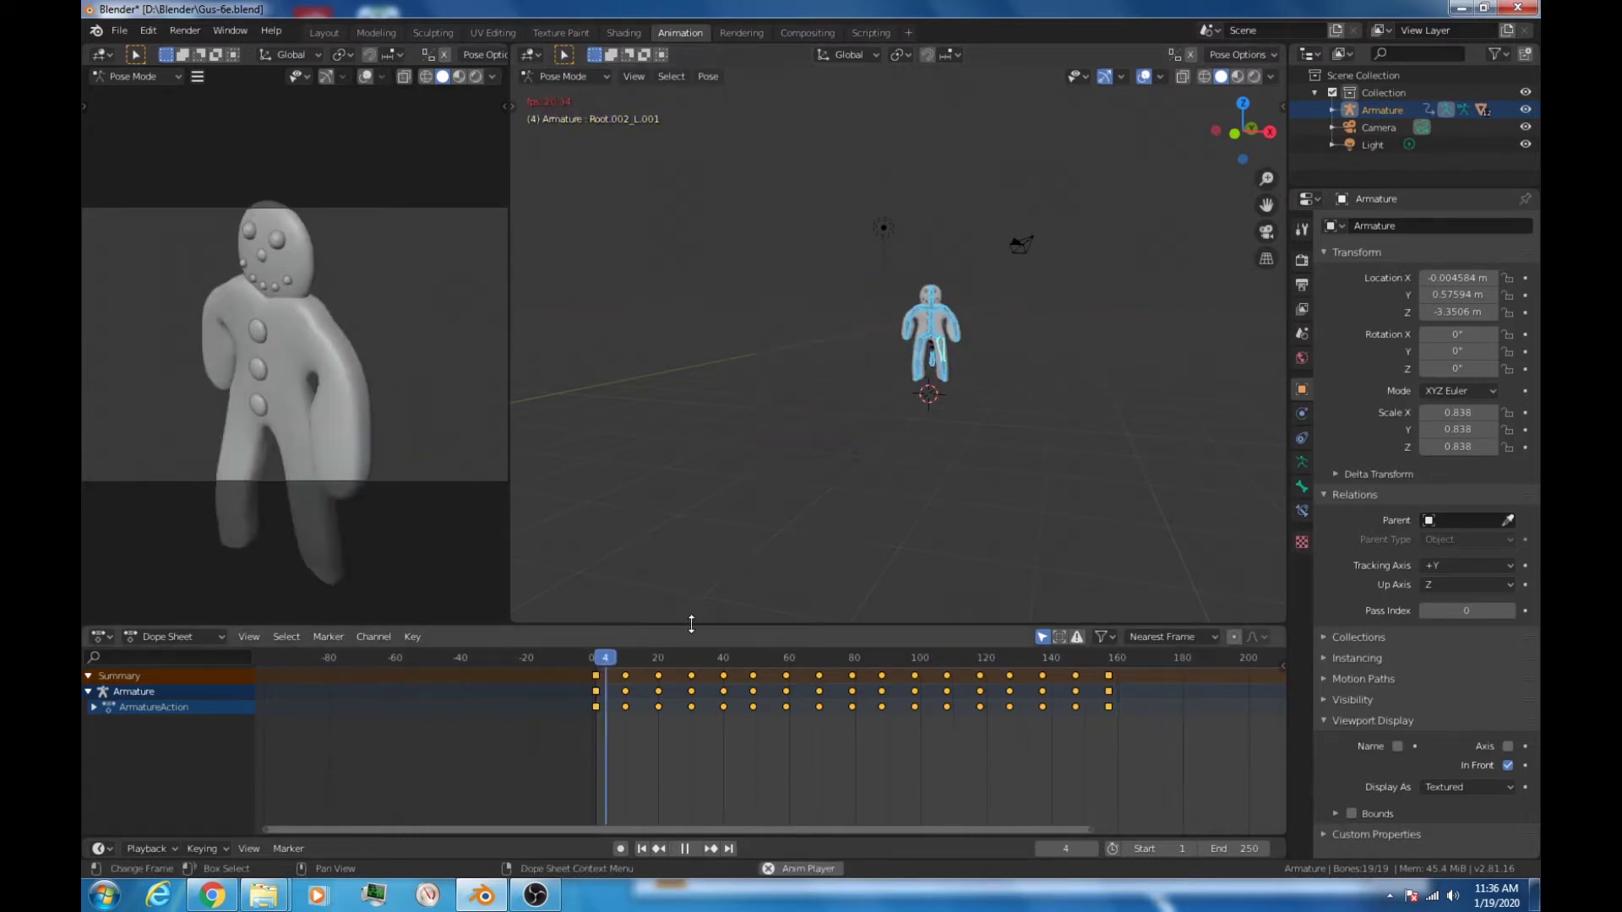
{"action": "key", "text": "space"}
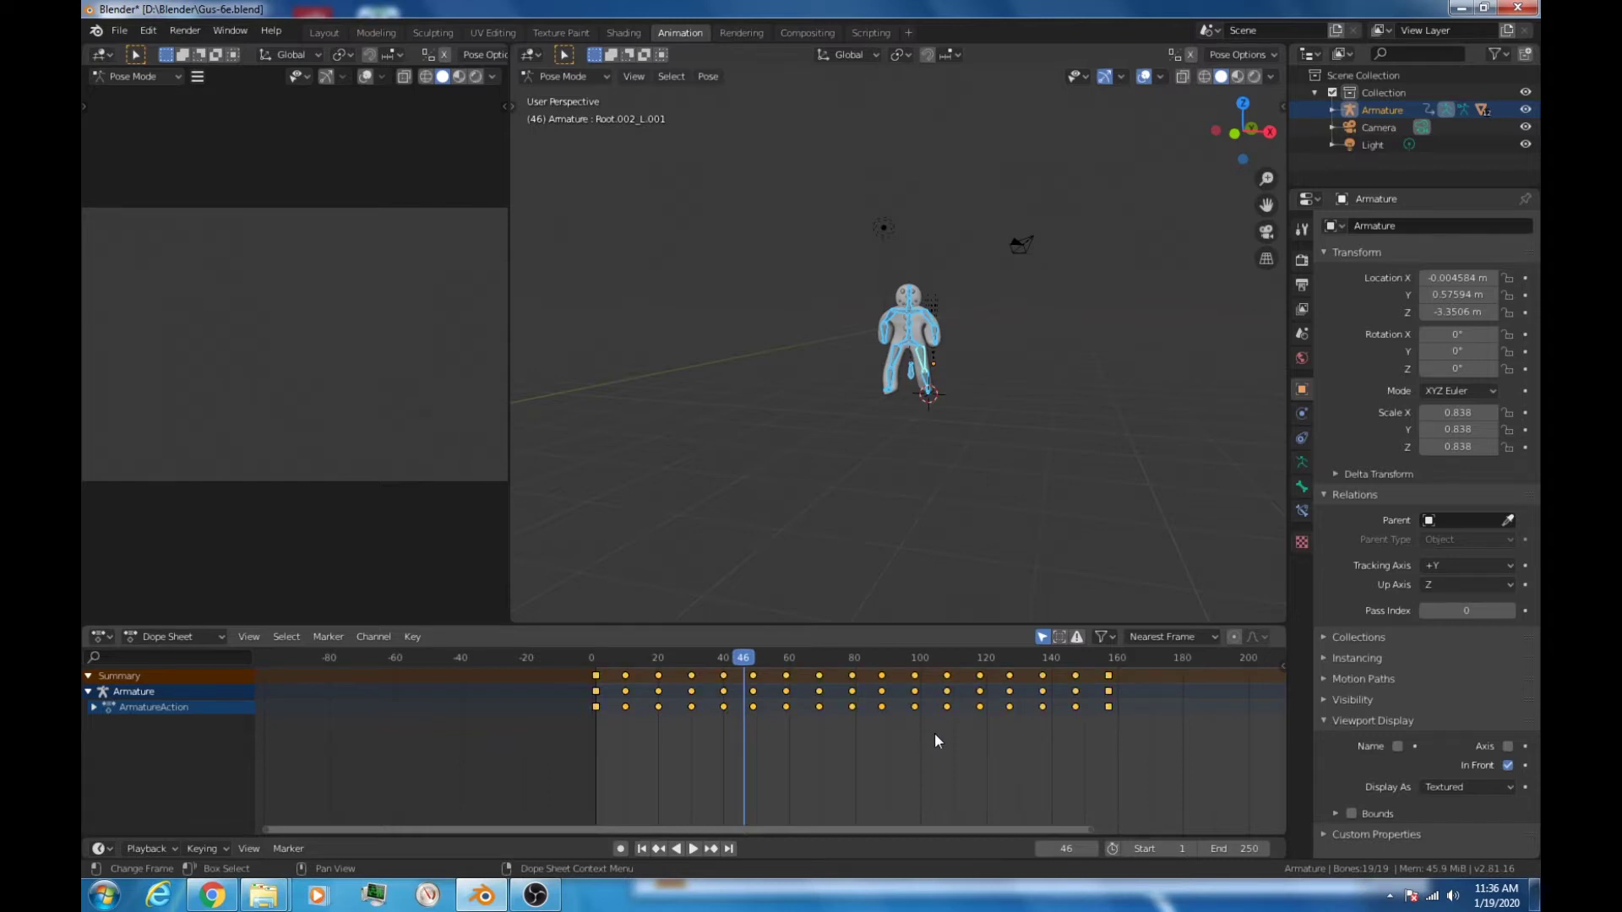
{"action": "key", "text": "s"}
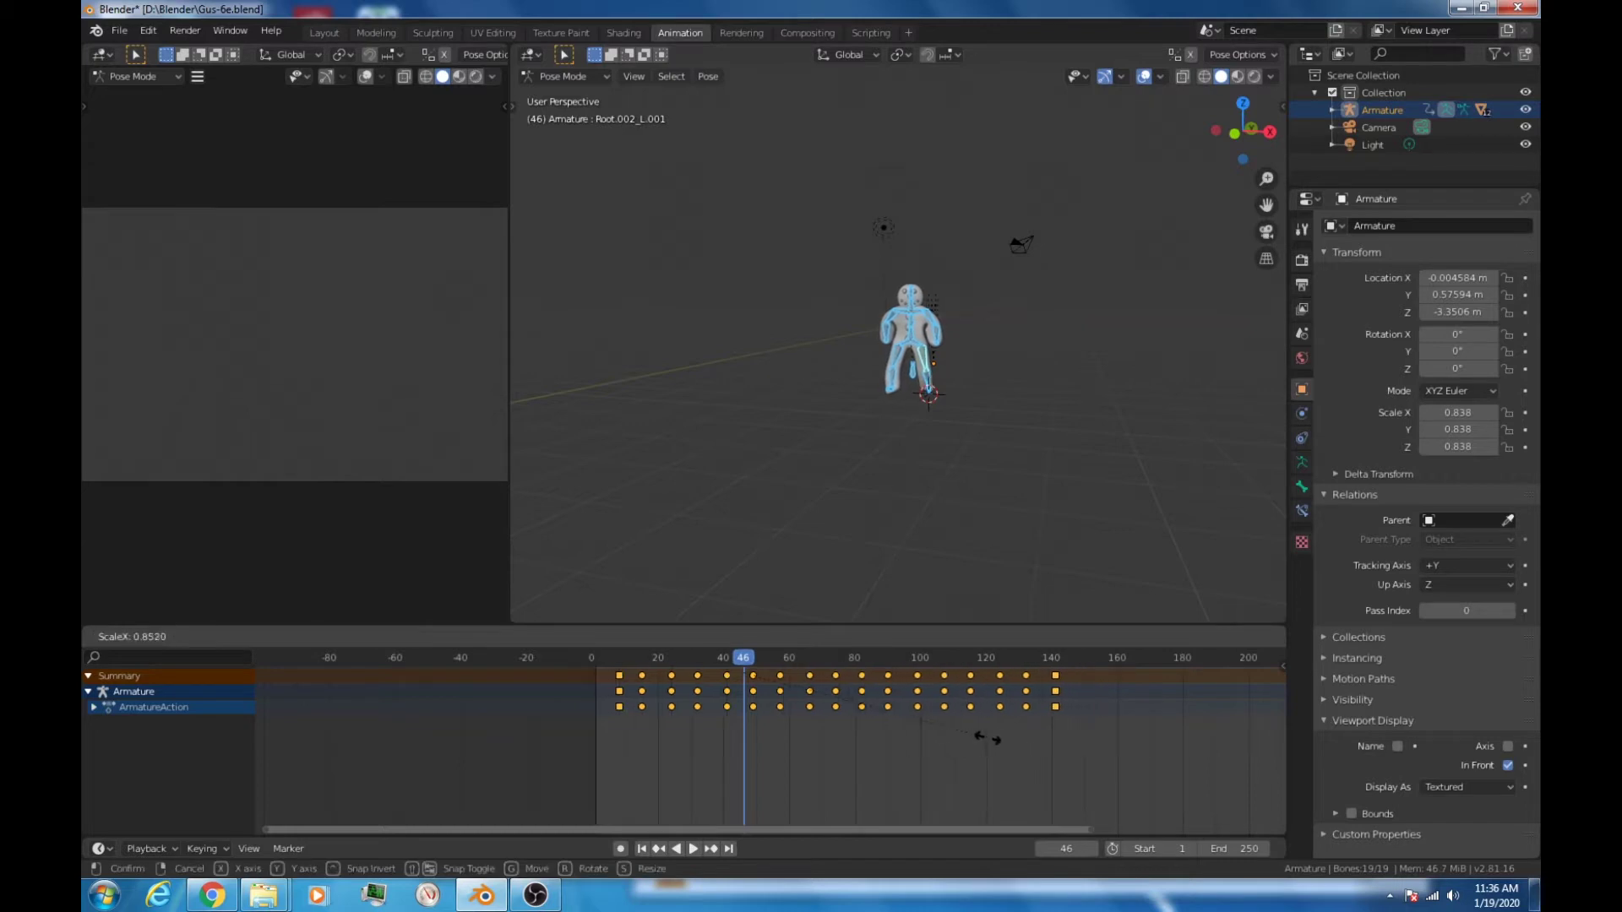
Step: Compress the walk's keyframe timing and play back the retimed animation
{"action": "left_click", "coordinate": [914, 731]}
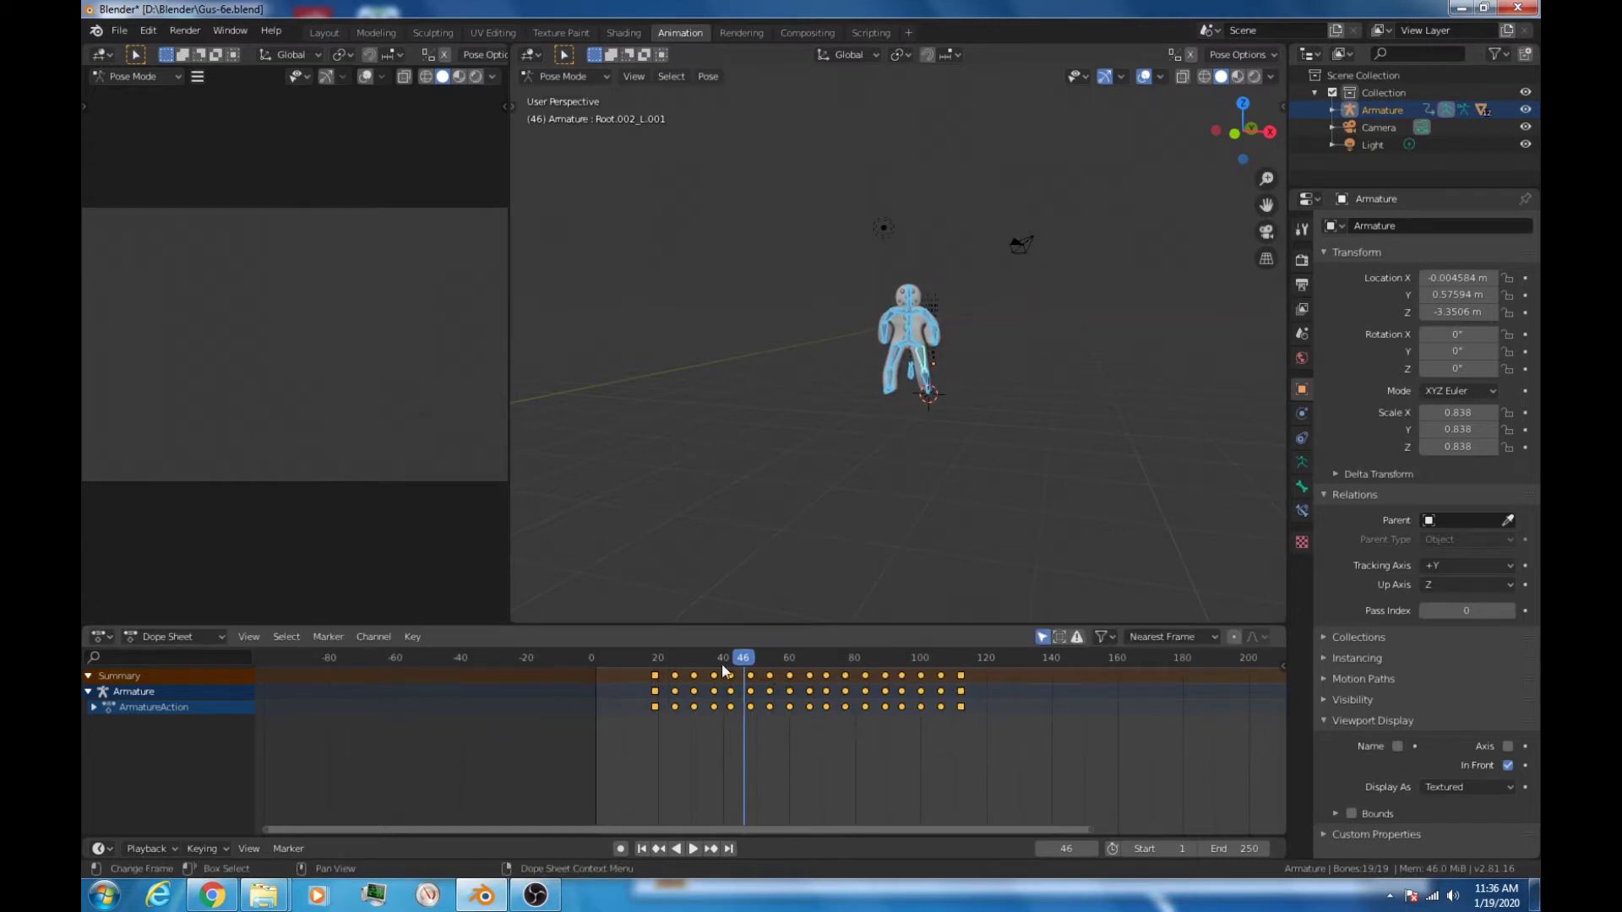
{"action": "left_click", "coordinate": [653, 652]}
{"action": "key", "text": "space"}
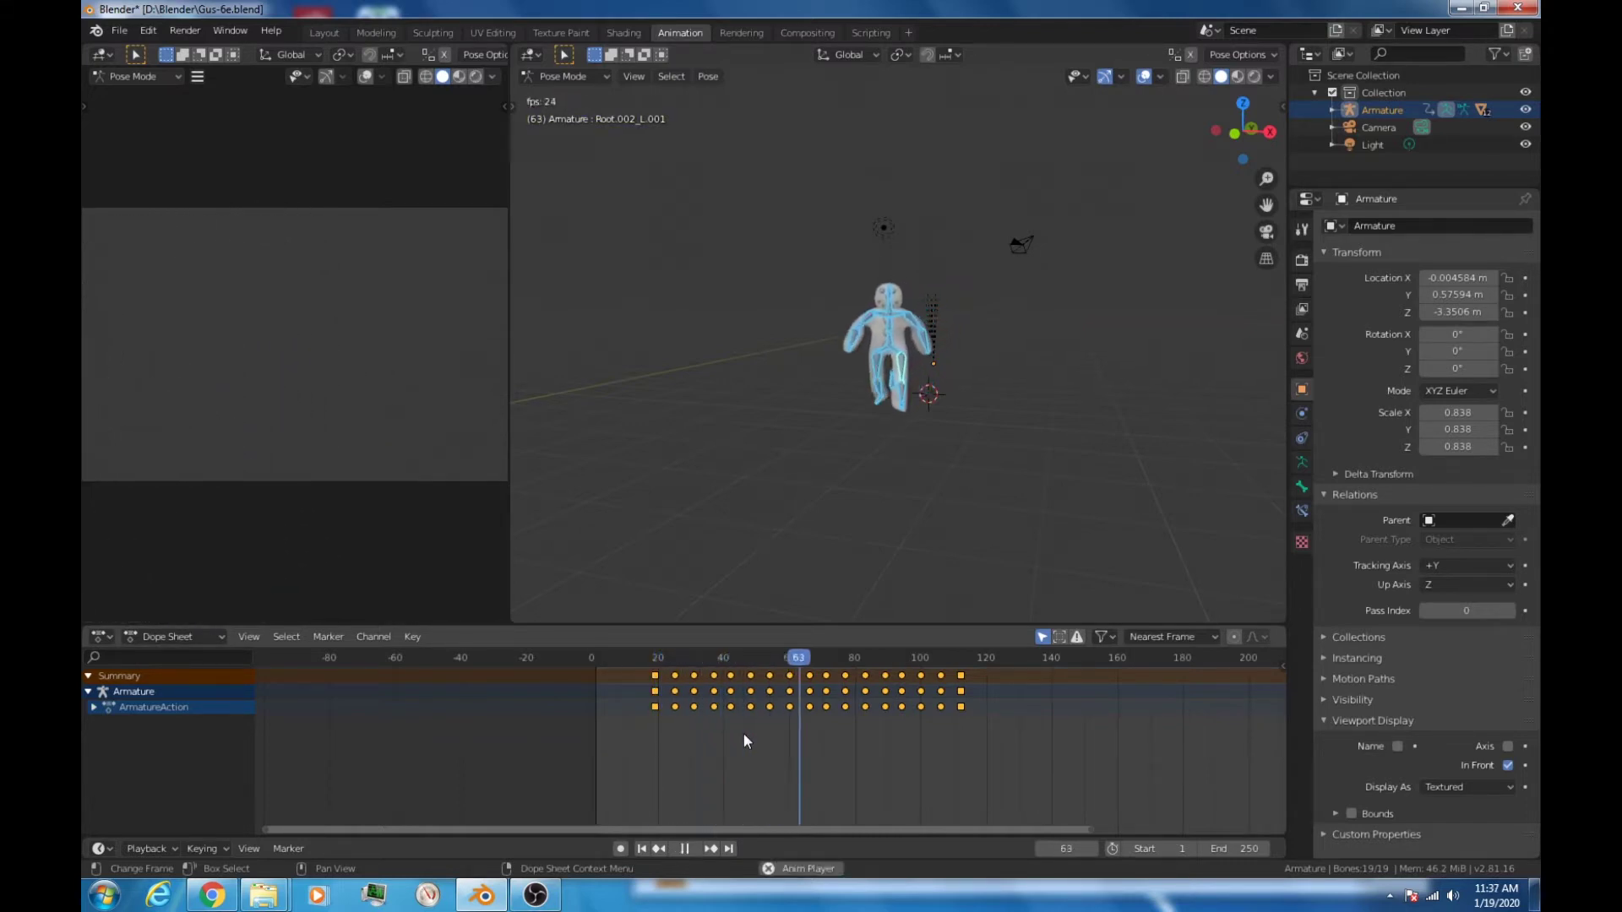
{"action": "key", "text": "space"}
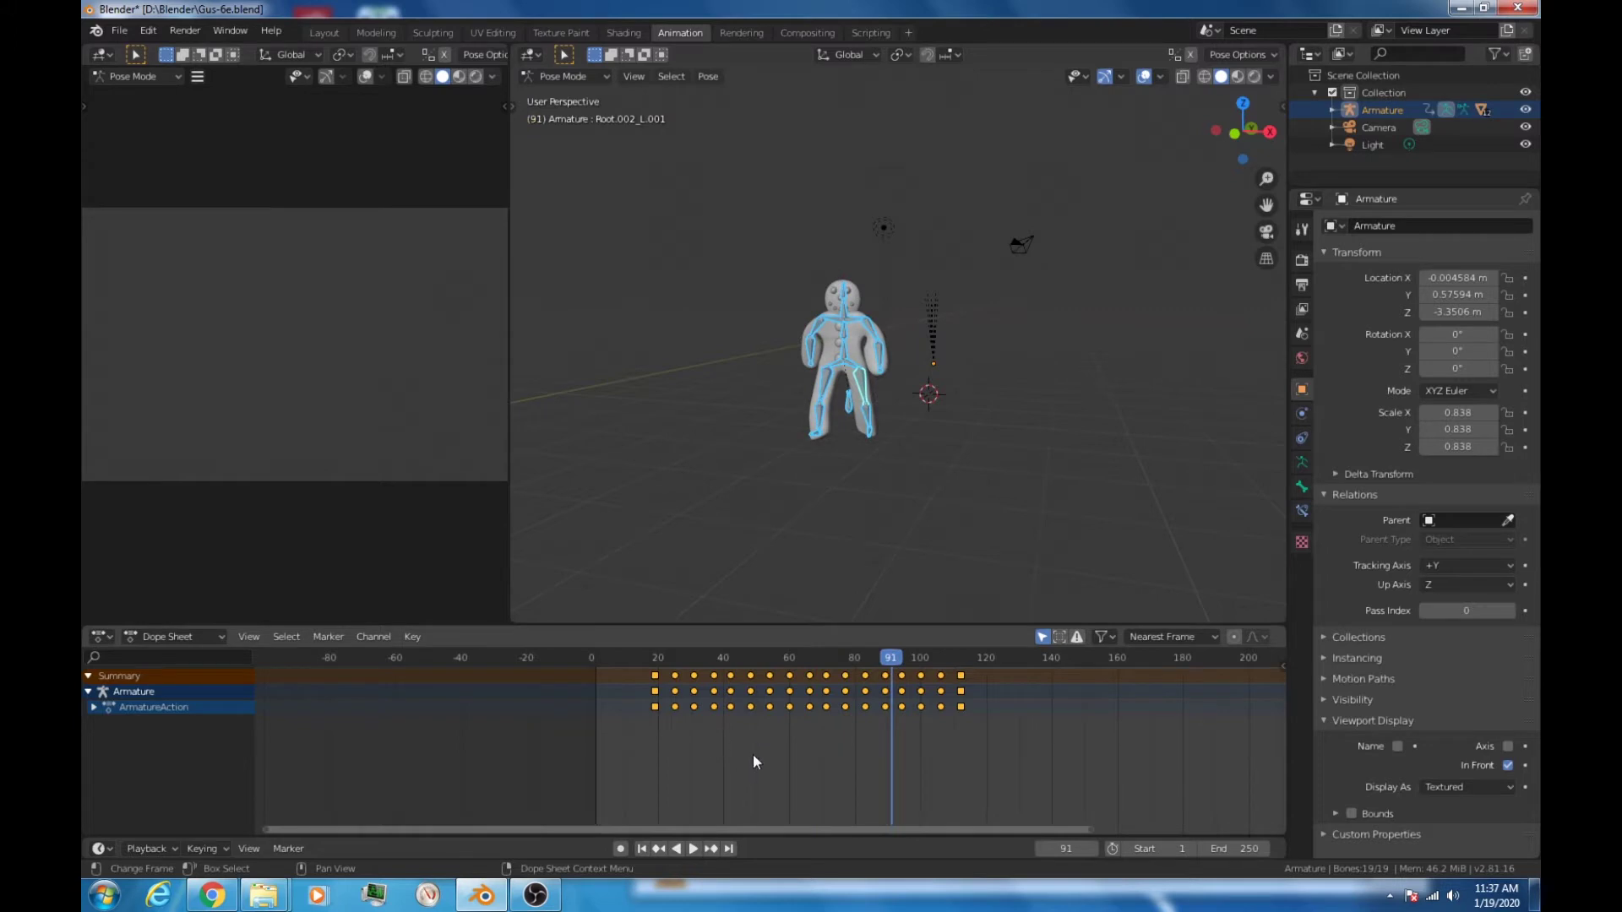
Step: Stretch the keyframe spacing slightly and replay the walk up to frame 108
{"action": "key", "text": "s"}
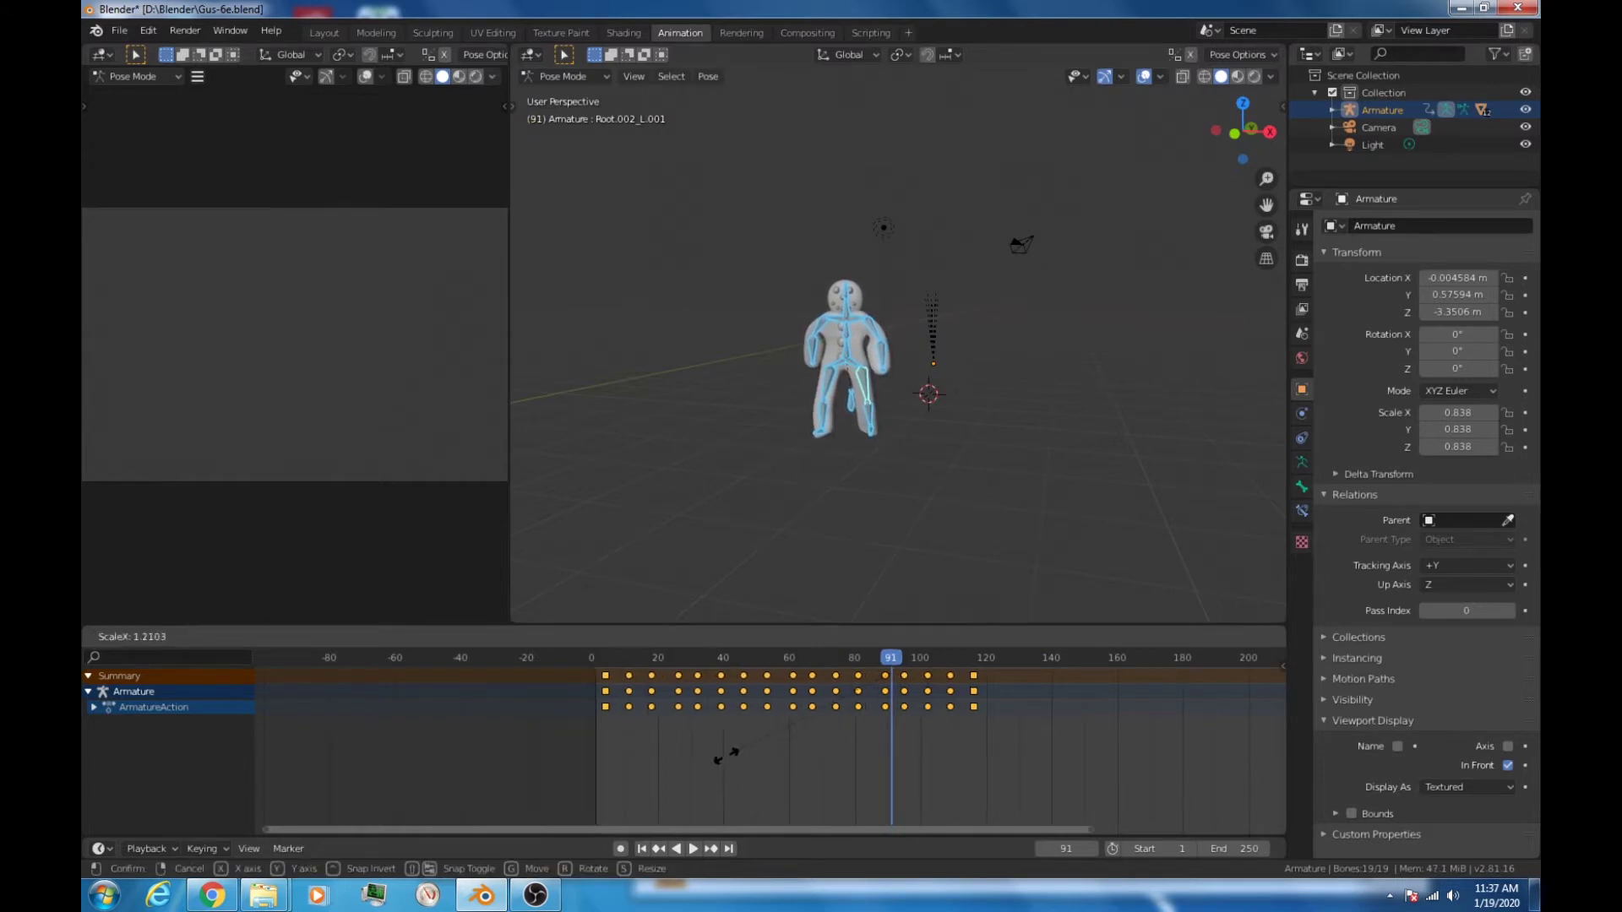
{"action": "left_click", "coordinate": [757, 765]}
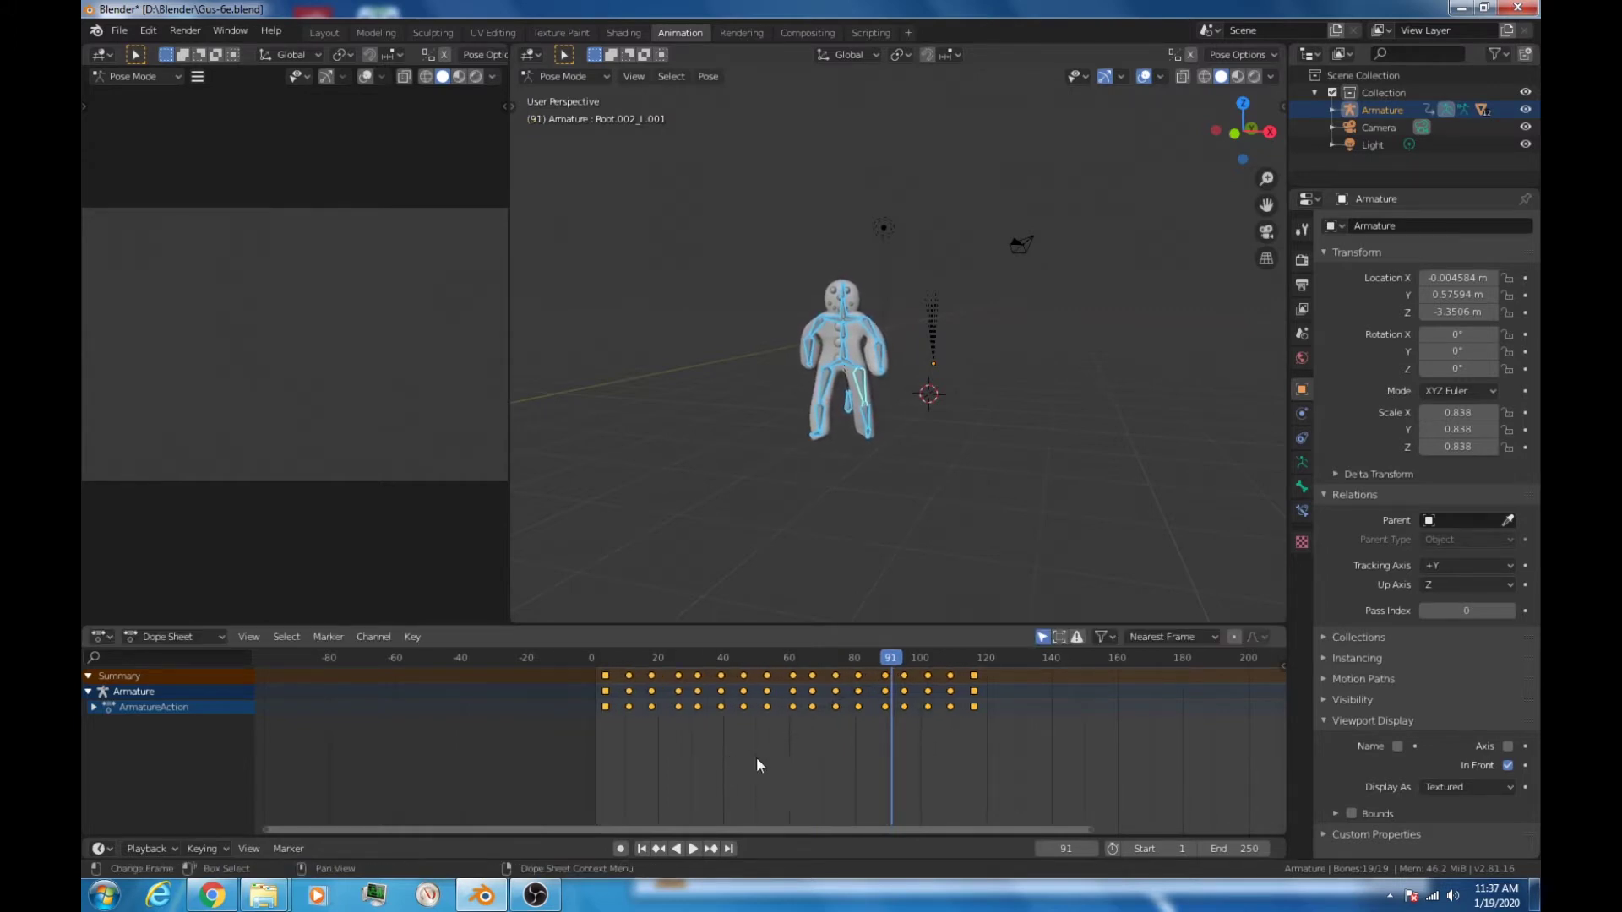
{"action": "left_click", "coordinate": [601, 652]}
{"action": "key", "text": "space"}
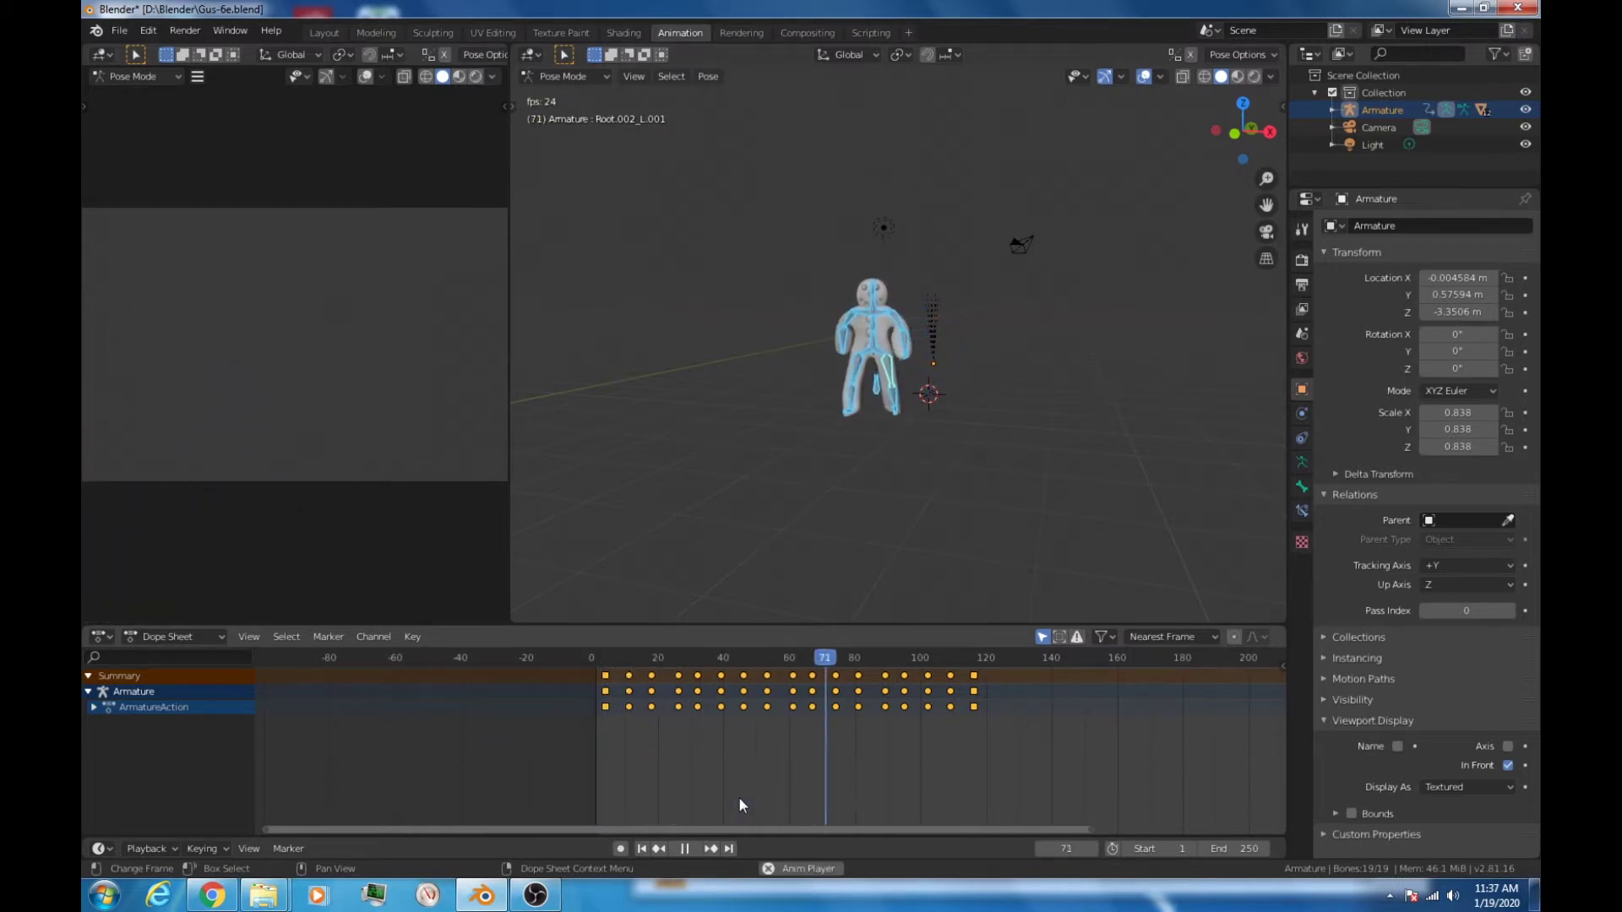
{"action": "key", "text": "space"}
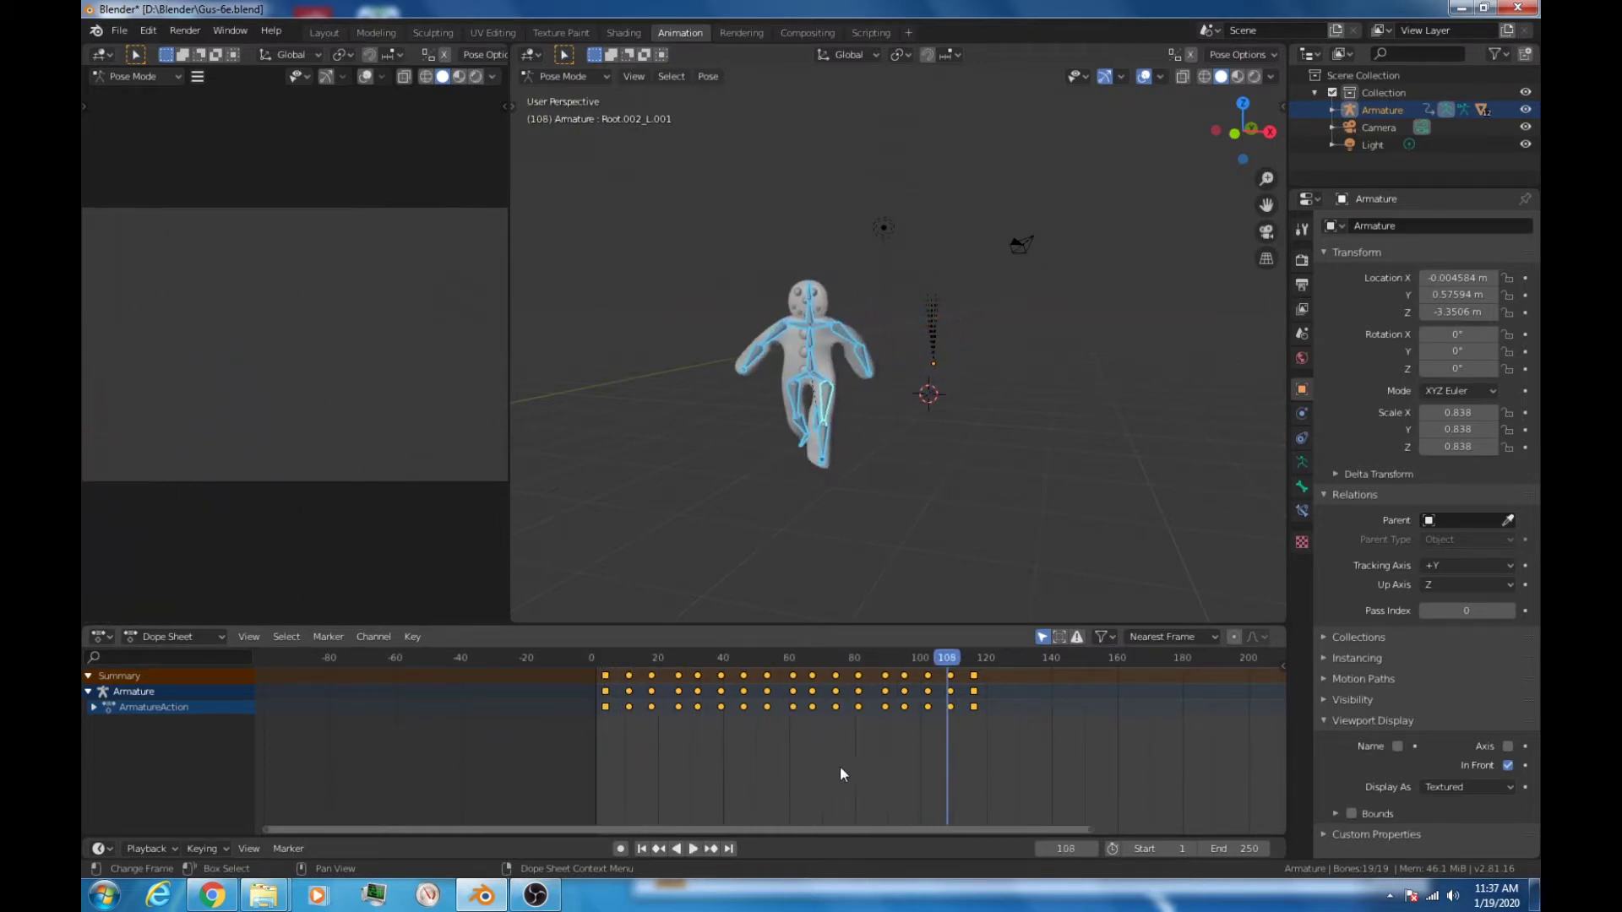
Step: Shift the keyframes to start on frame 1, then go to frame 113 and edit the End field
{"action": "key", "text": "g"}
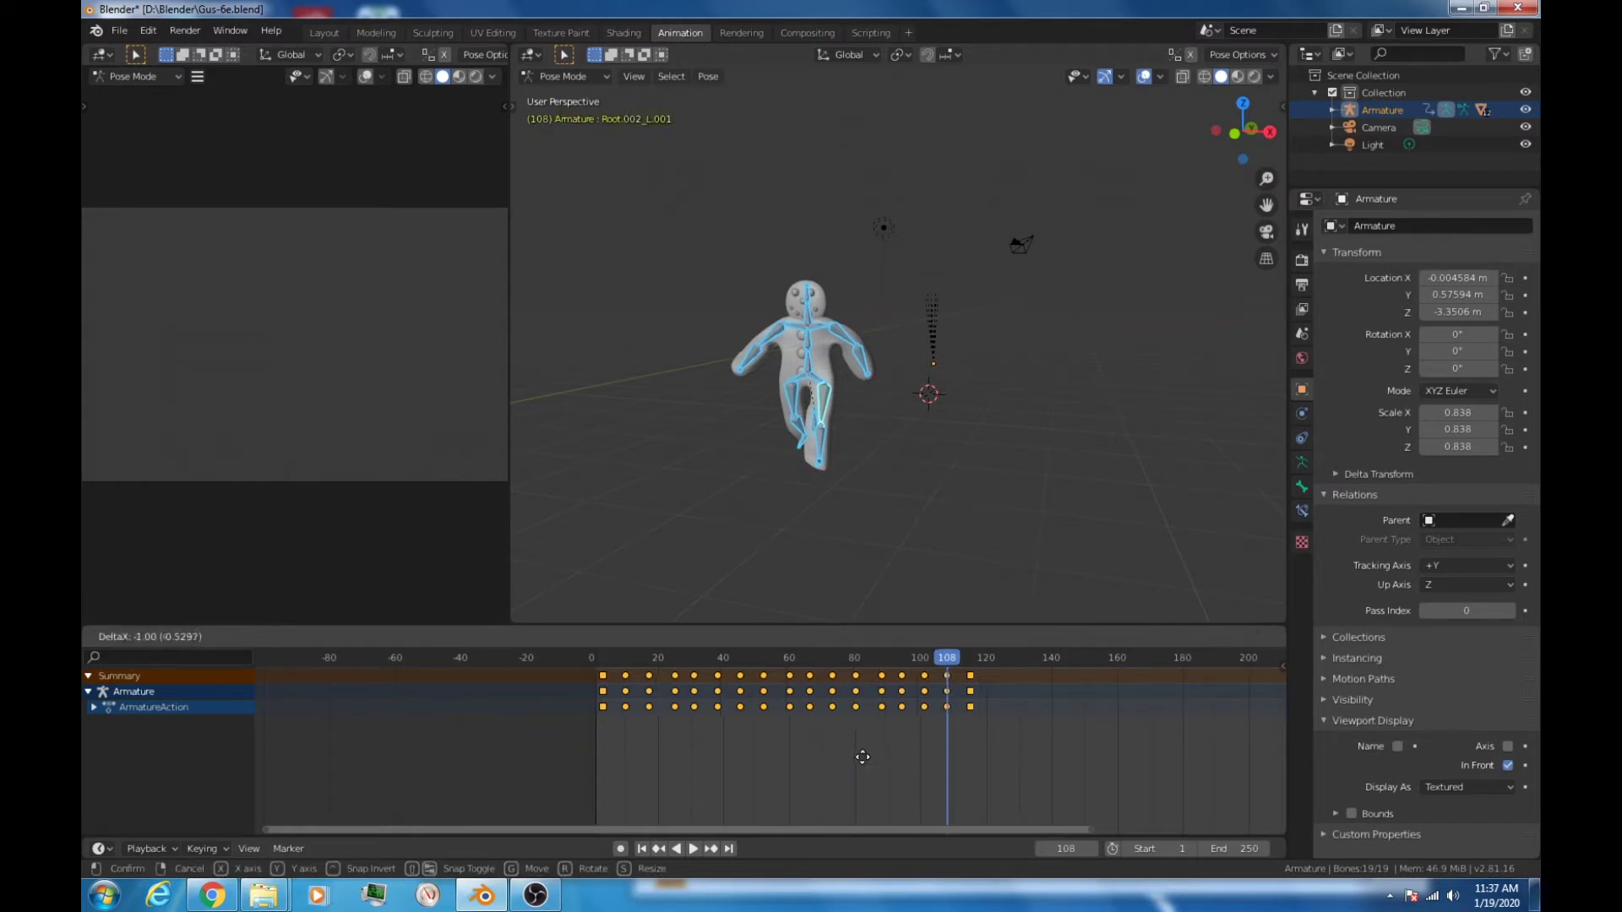
{"action": "left_click", "coordinate": [854, 754]}
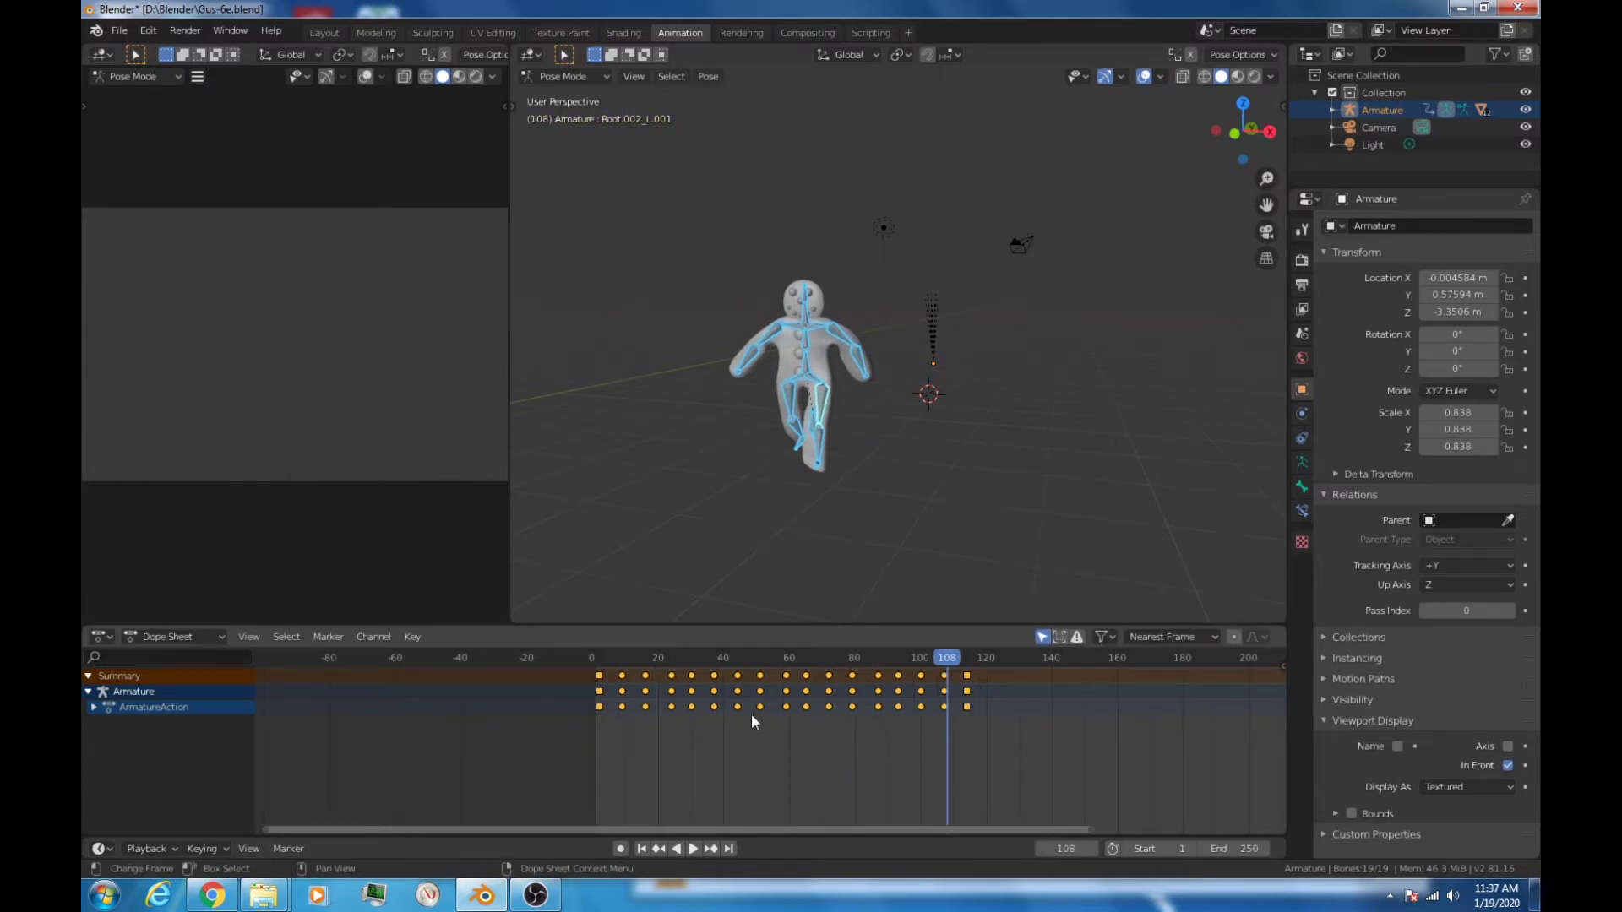
{"action": "left_click", "coordinate": [596, 659]}
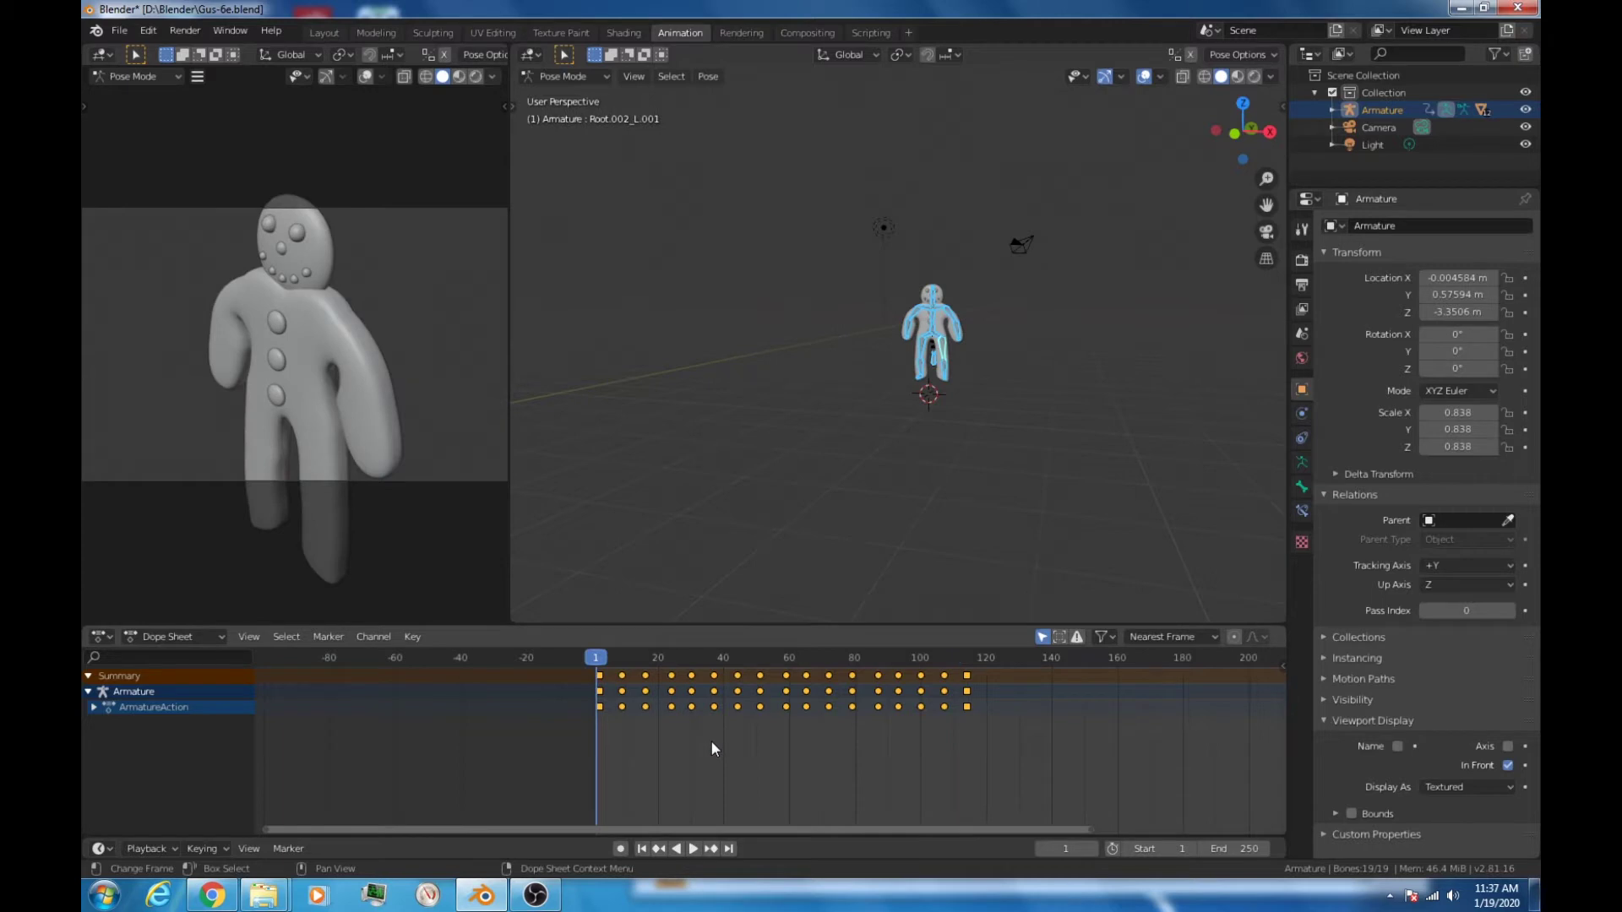
{"action": "key", "text": "g"}
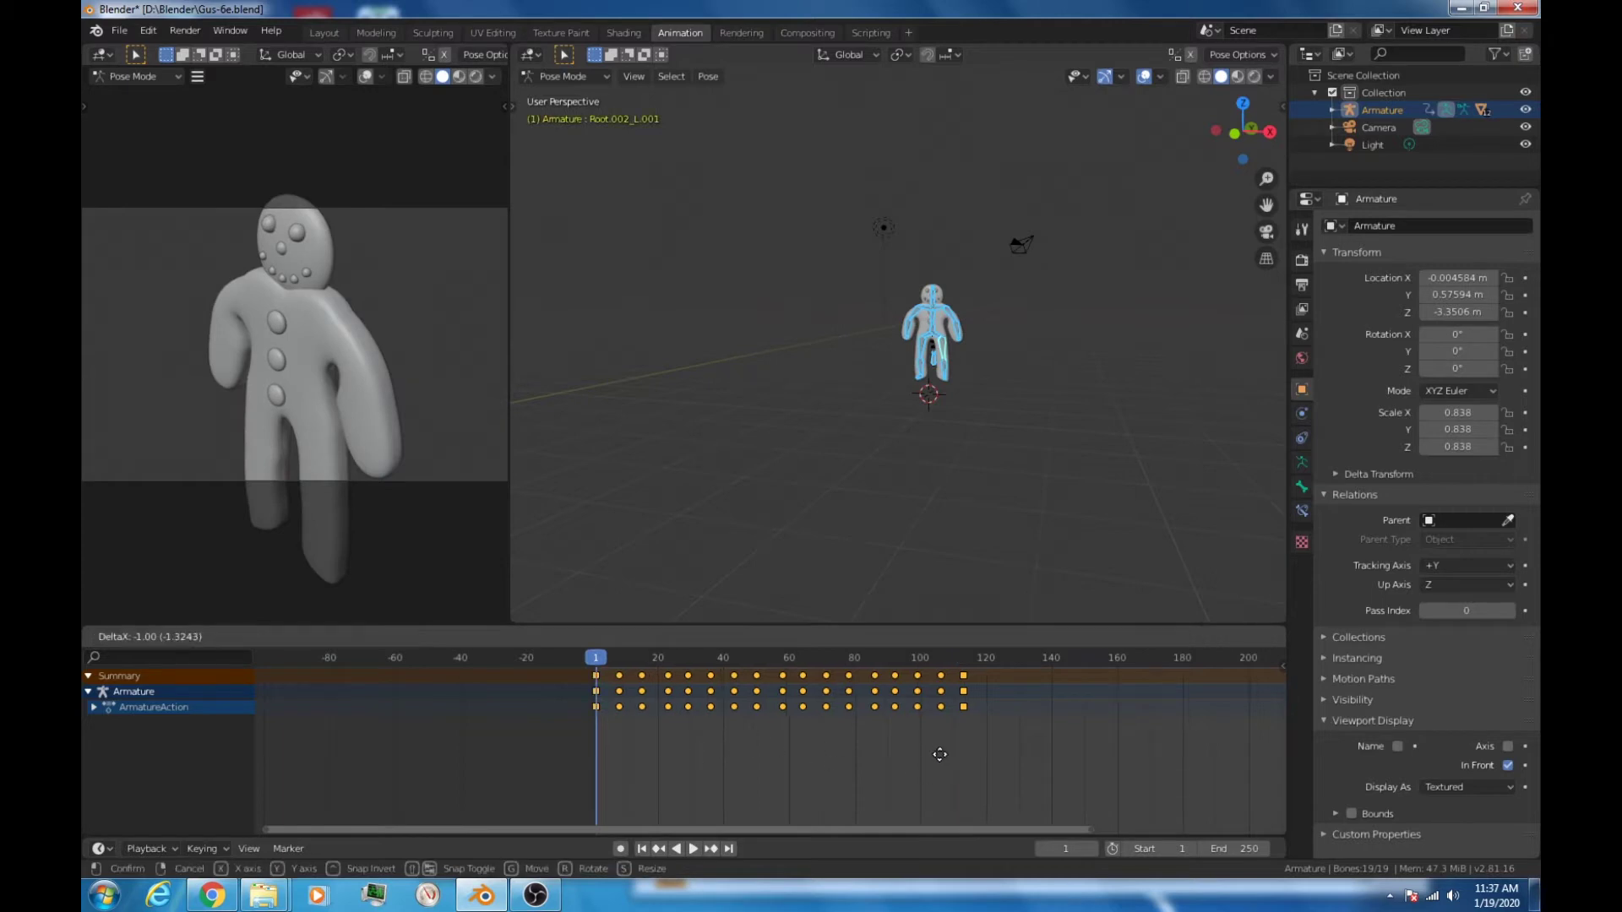
{"action": "left_click", "coordinate": [940, 754]}
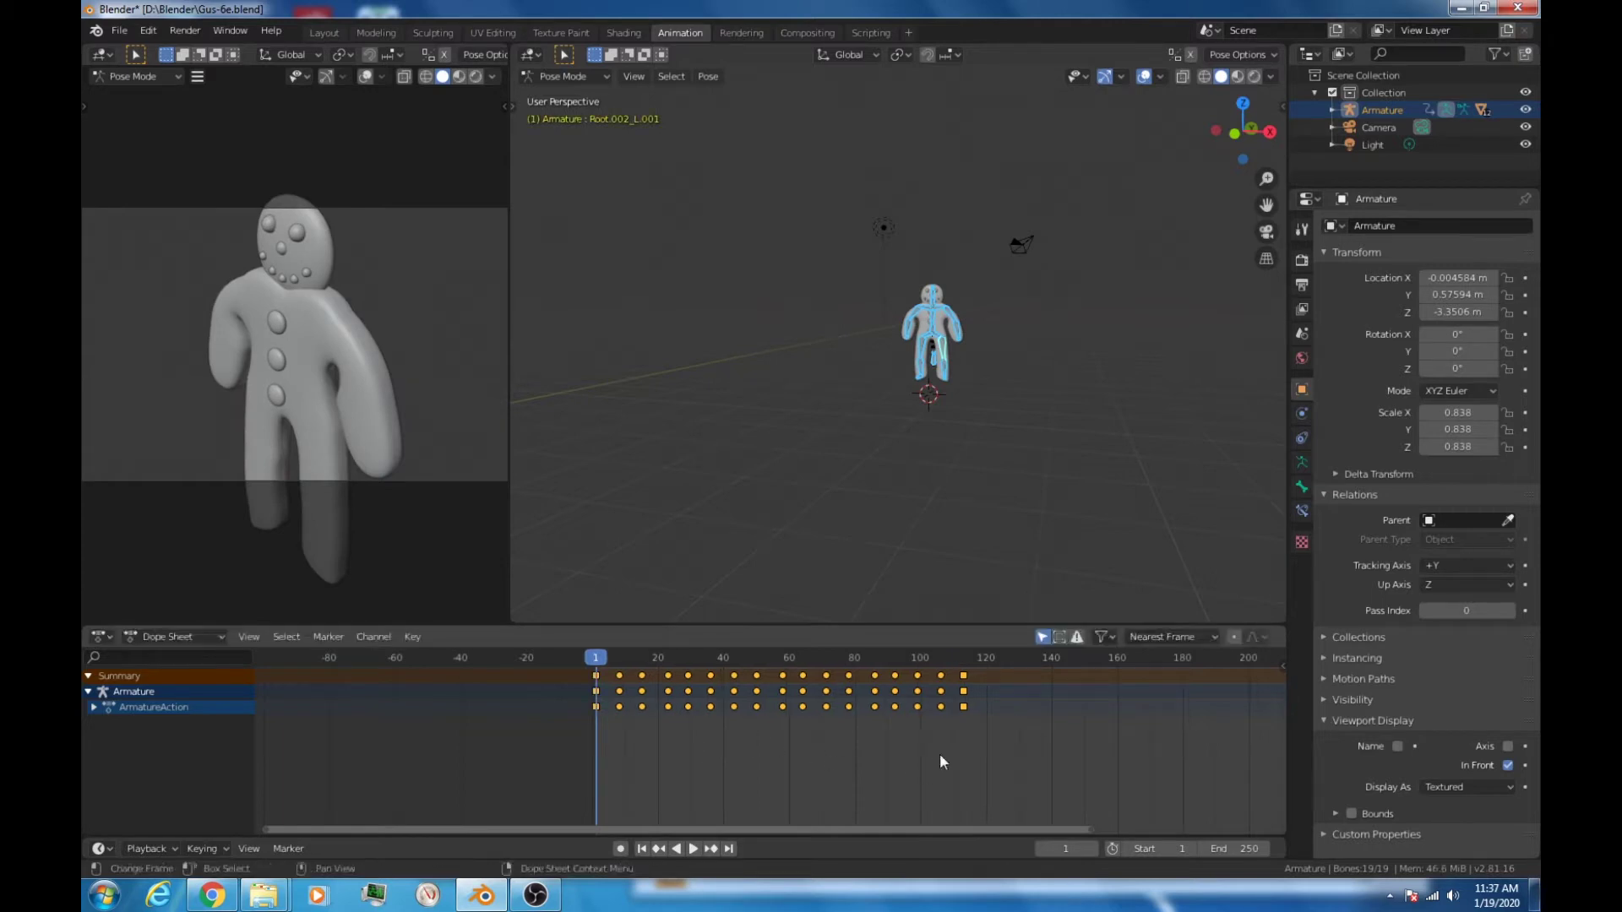
{"action": "left_click", "coordinate": [961, 654]}
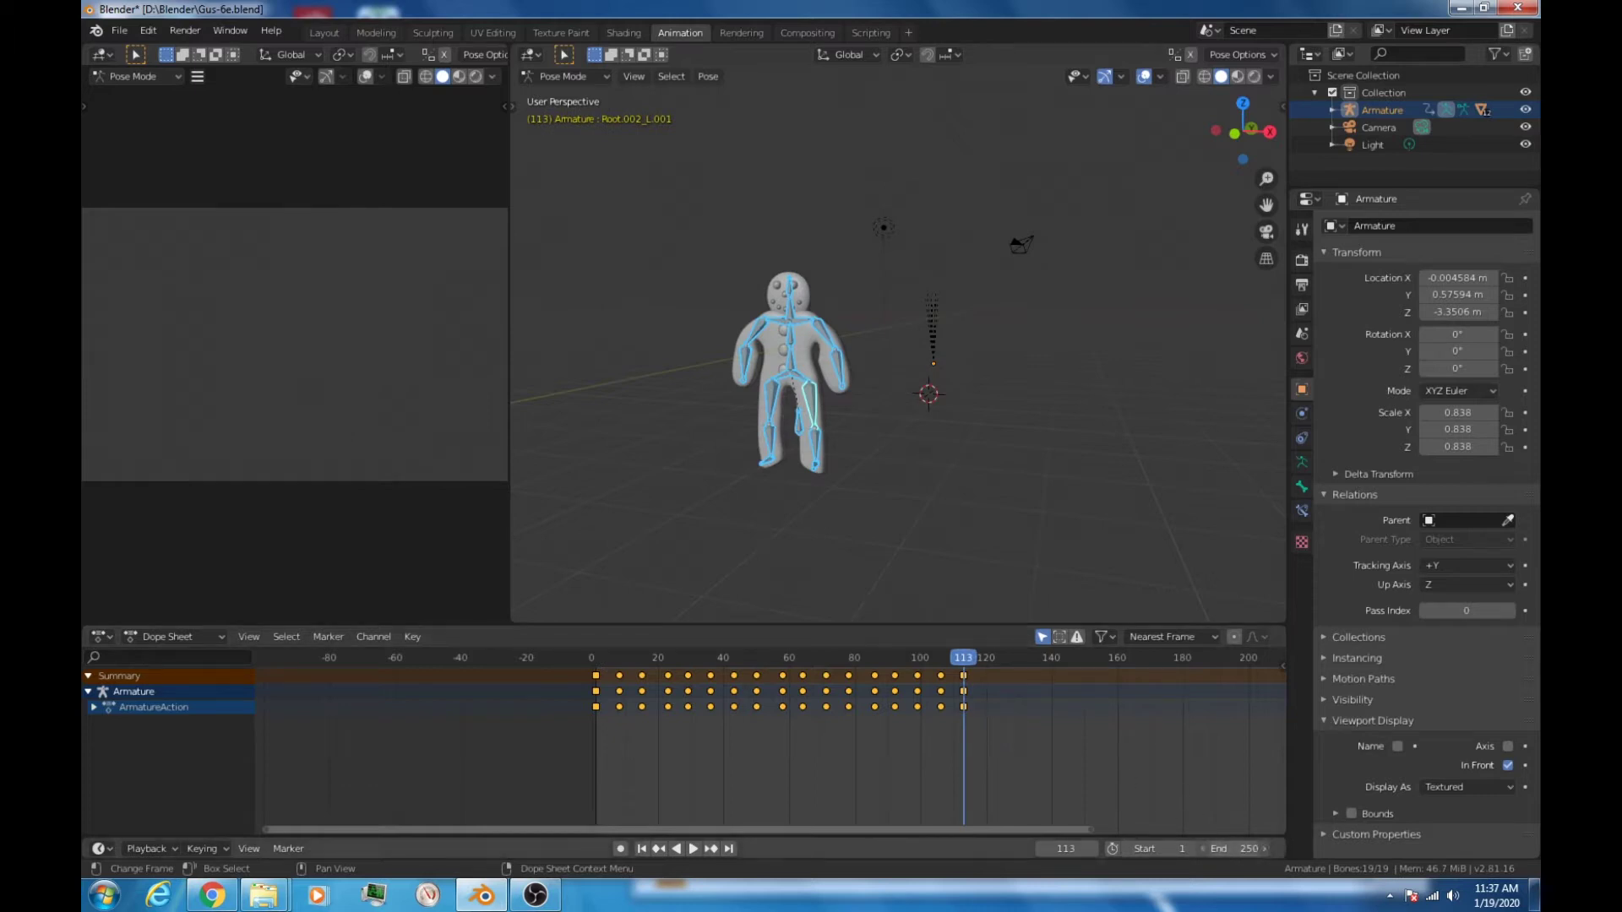
{"action": "left_click", "coordinate": [1232, 848]}
Step: Enter 113 as the End frame so the animation runs from 1 to 113
{"action": "type", "text": "113"}
{"action": "key", "text": "Return"}
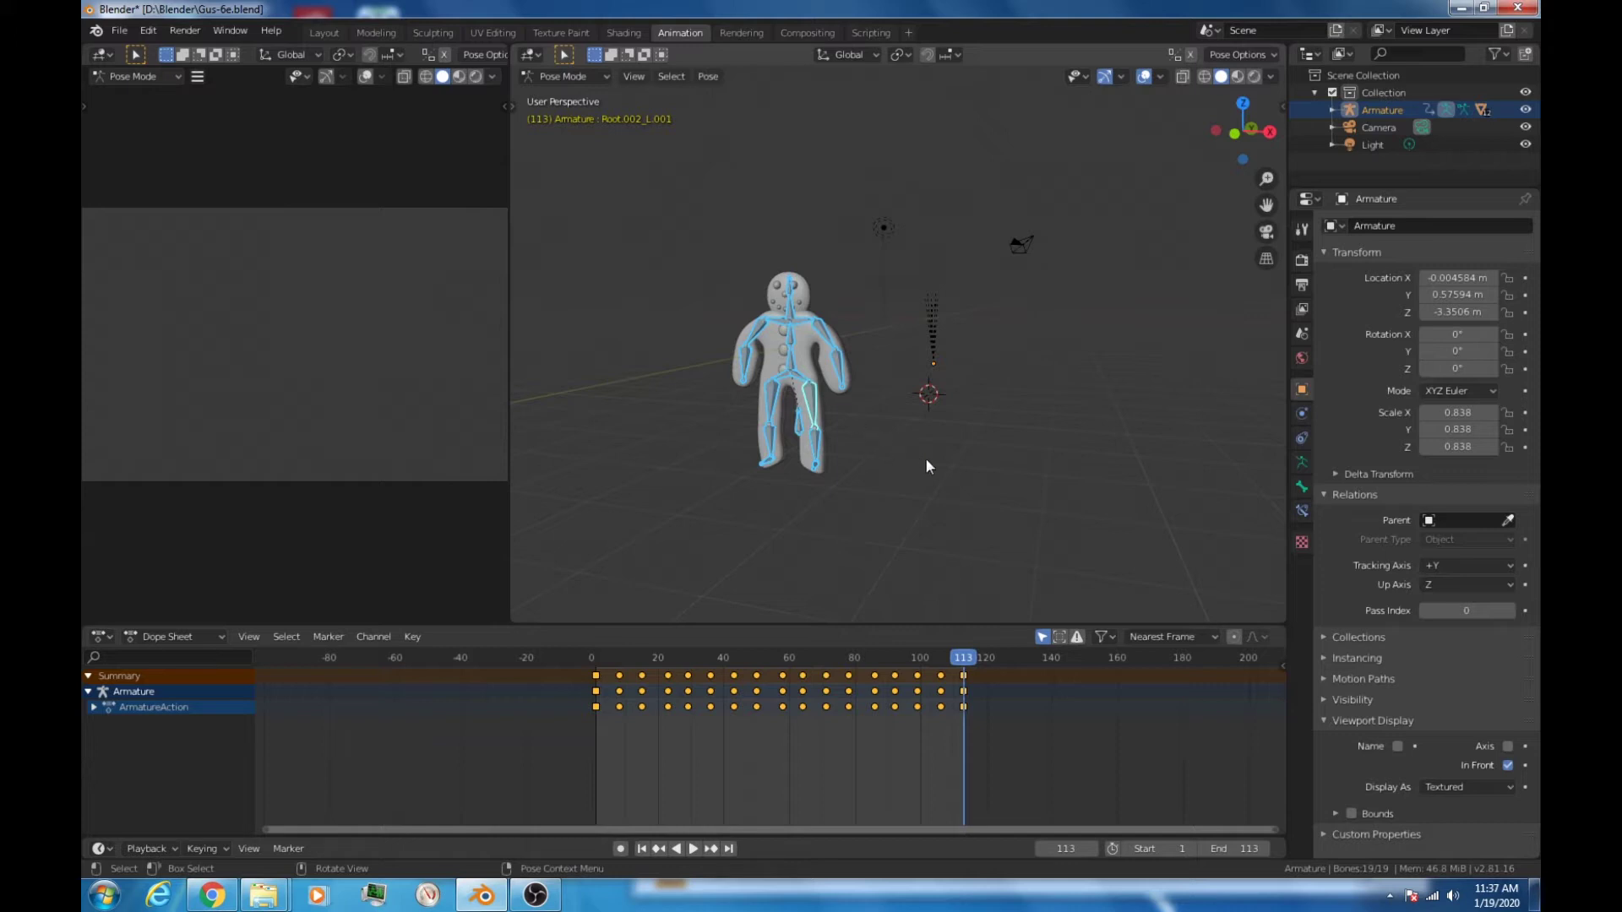
Step: Box-select the gingerbread figure and its parts in top view of the Layout workspace
{"action": "left_click", "coordinate": [374, 32]}
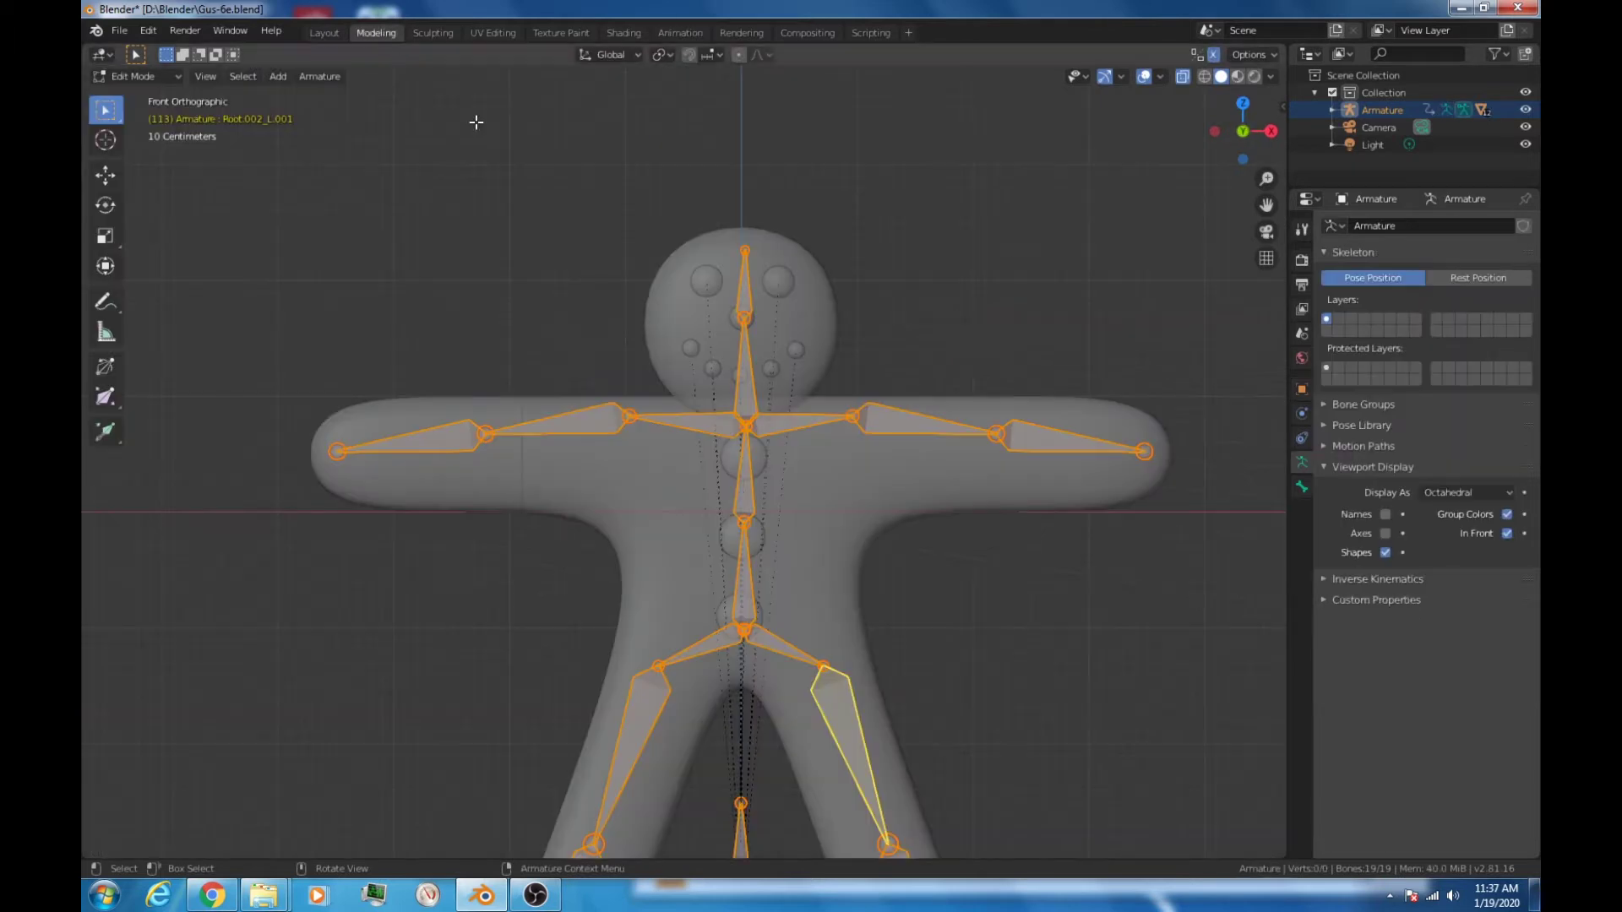
{"action": "key", "text": "KP_0"}
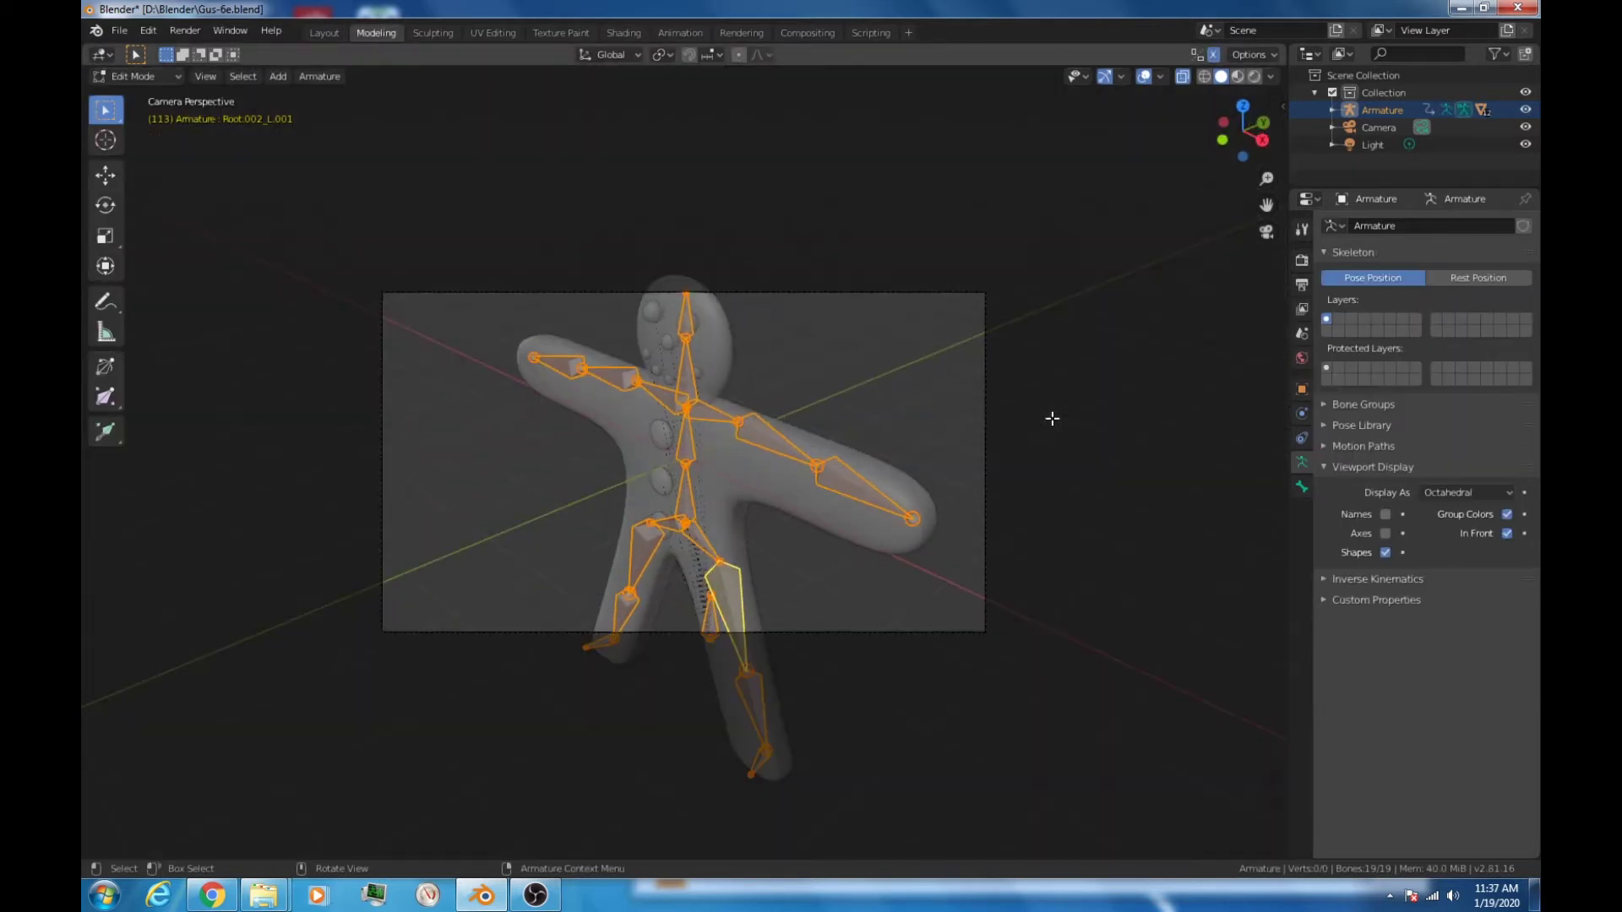
{"action": "left_click", "coordinate": [324, 33]}
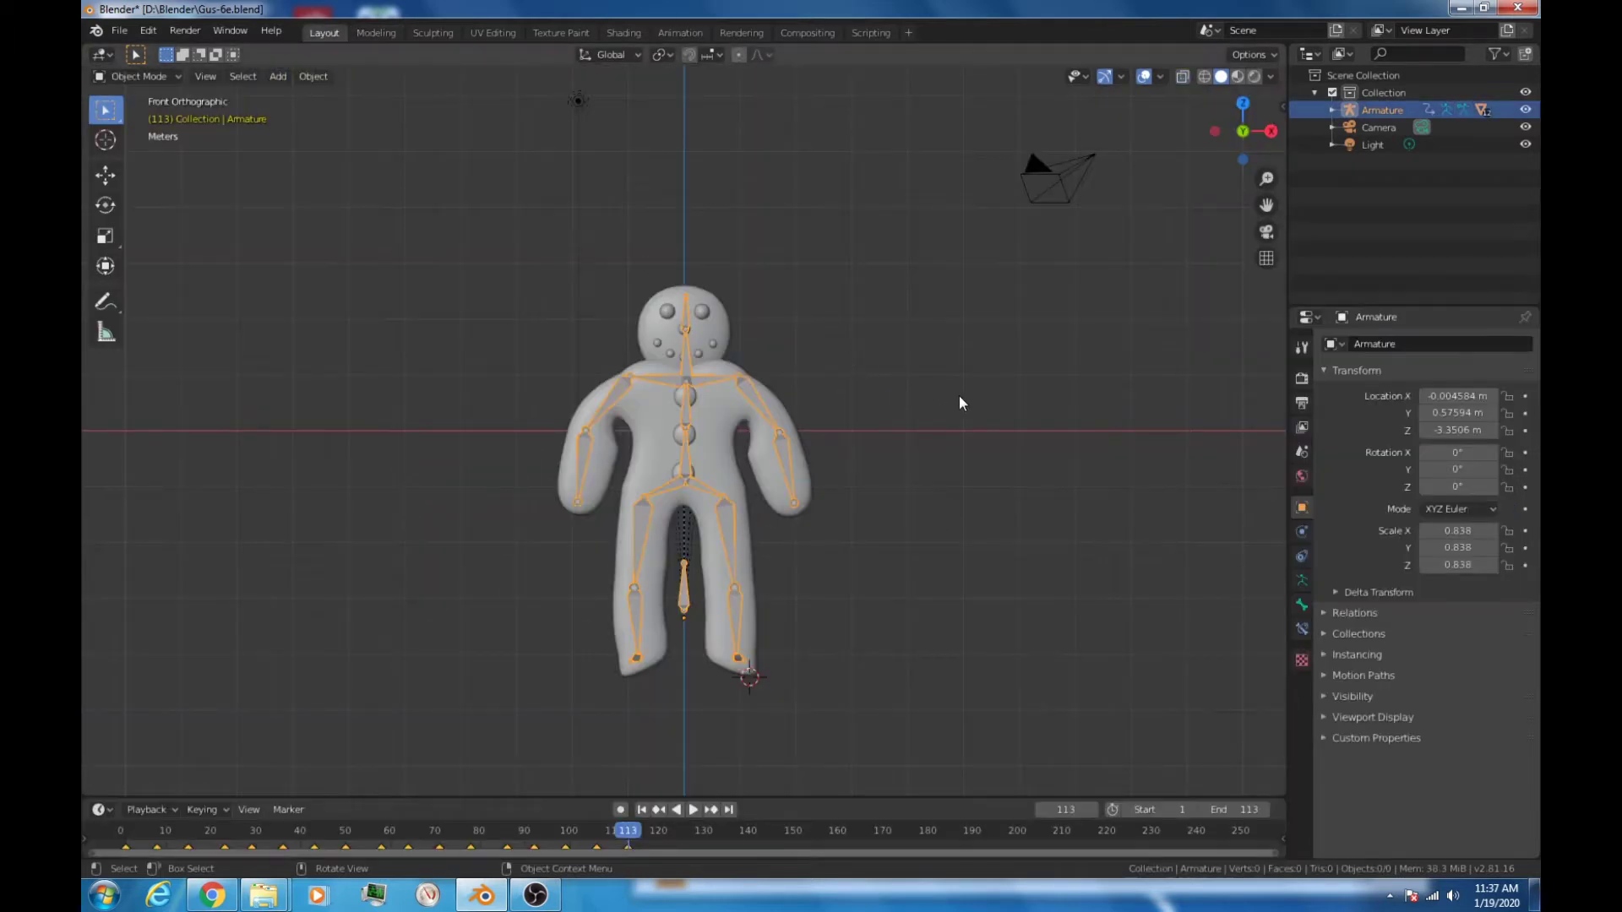
{"action": "key", "text": "KP_0"}
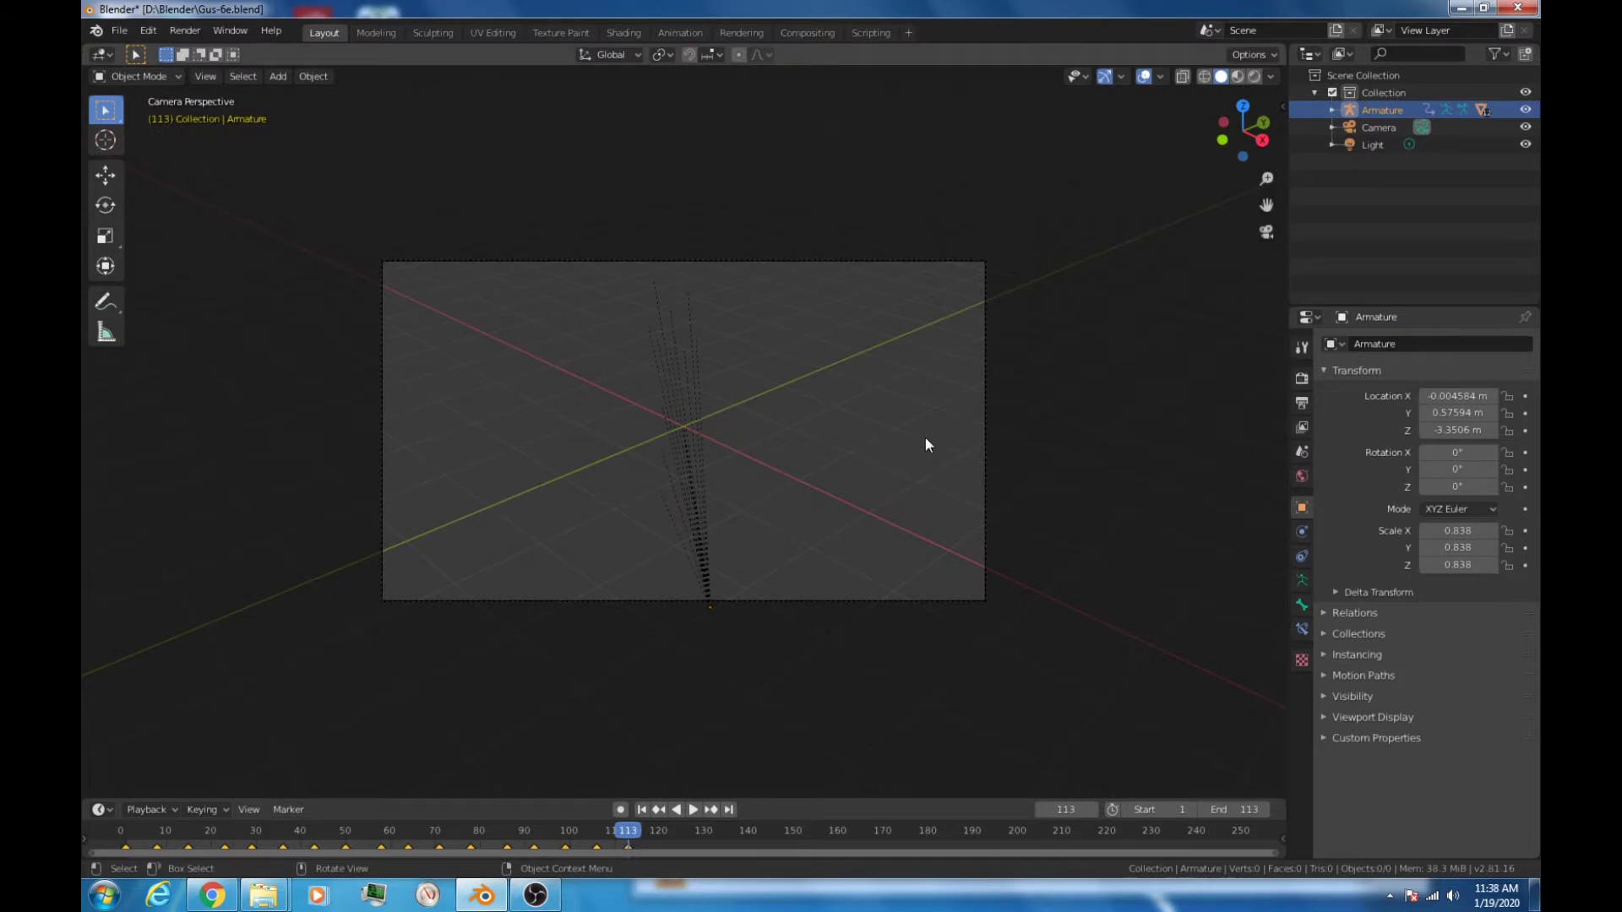
{"action": "scroll", "coordinate": [850, 454], "scroll_direction": "down", "scroll_amount": 5}
{"action": "key", "text": "KP_7"}
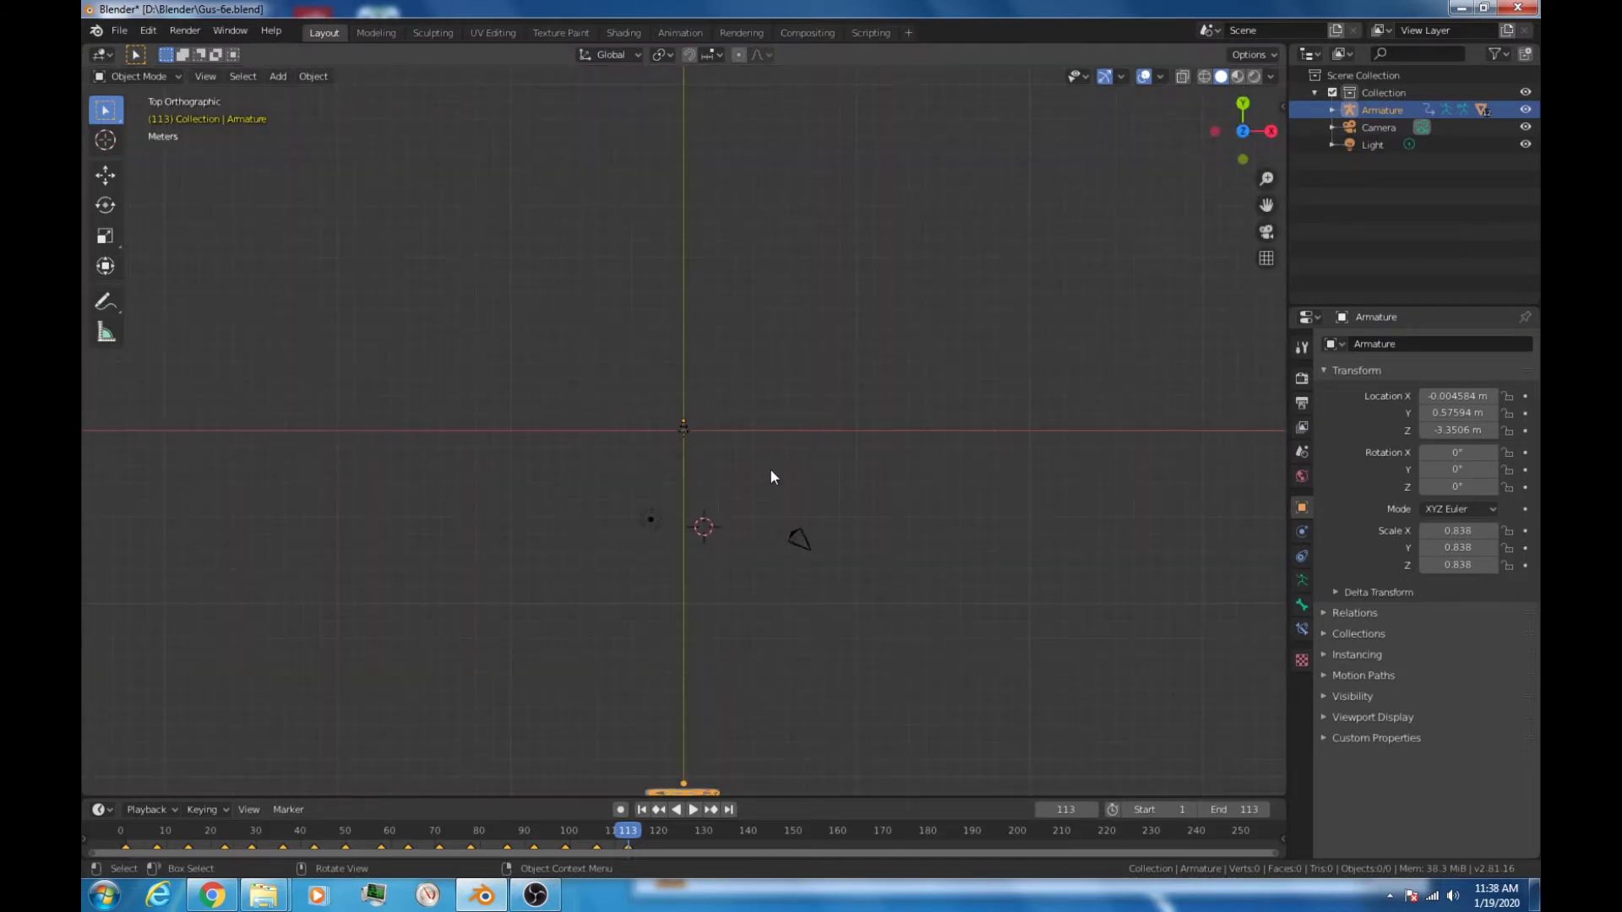
{"action": "scroll", "coordinate": [748, 518], "scroll_direction": "down", "scroll_amount": 1}
{"action": "key", "text": "b"}
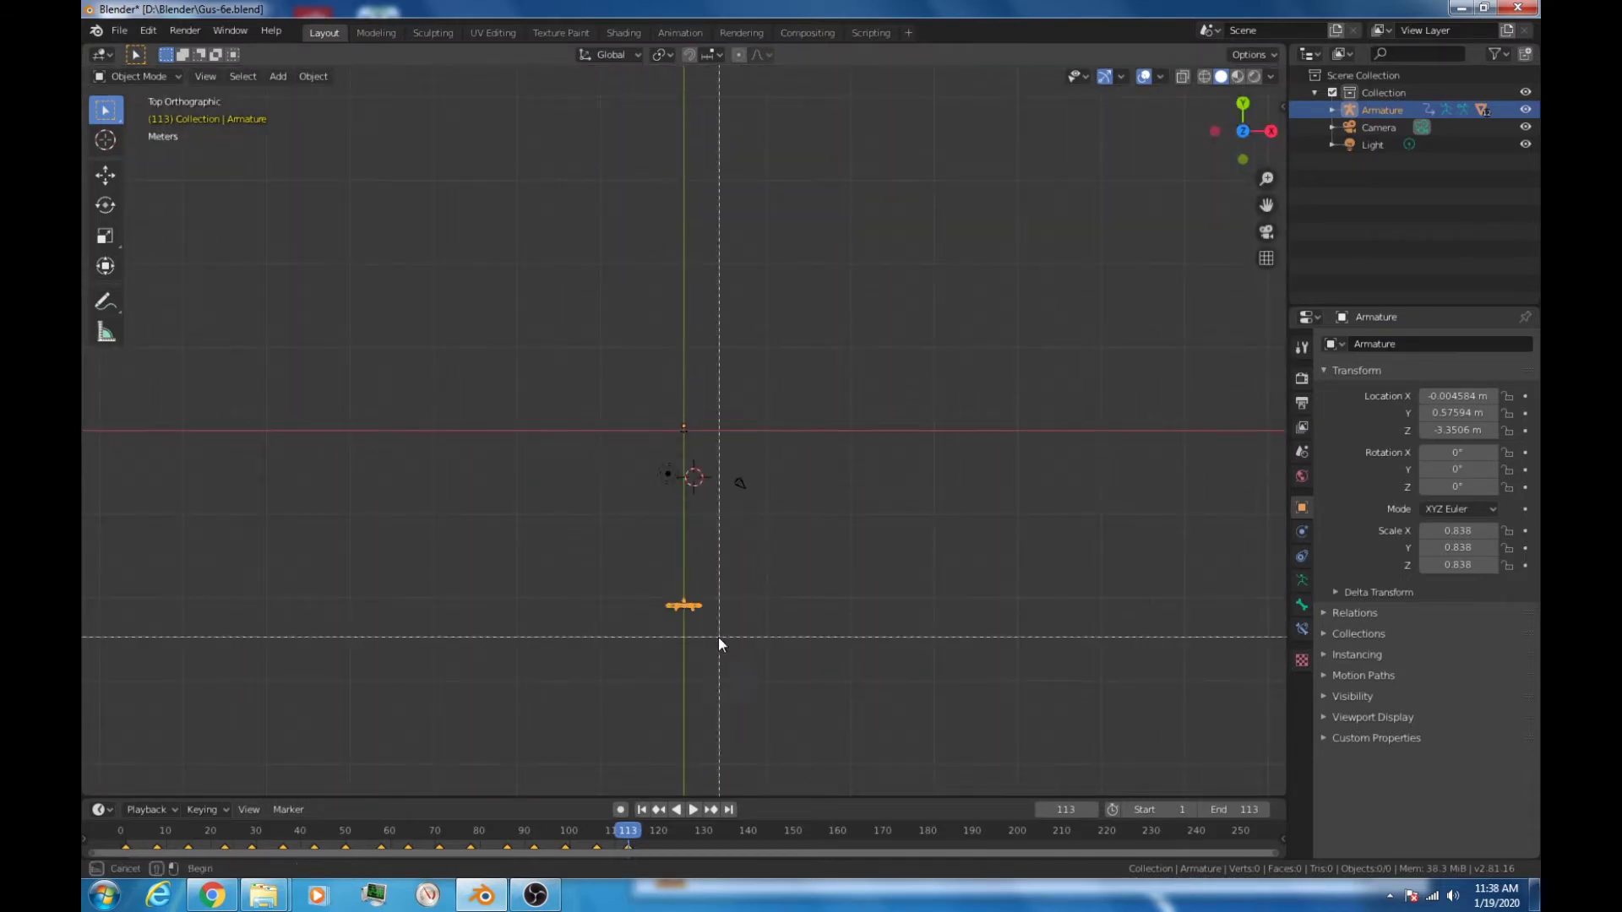
{"action": "left_click_drag", "start_coordinate": [644, 592], "coordinate": [751, 662]}
Step: Move Gus, shrink him to 0.312 scale, and bring him back toward the camera
{"action": "key", "text": "g"}
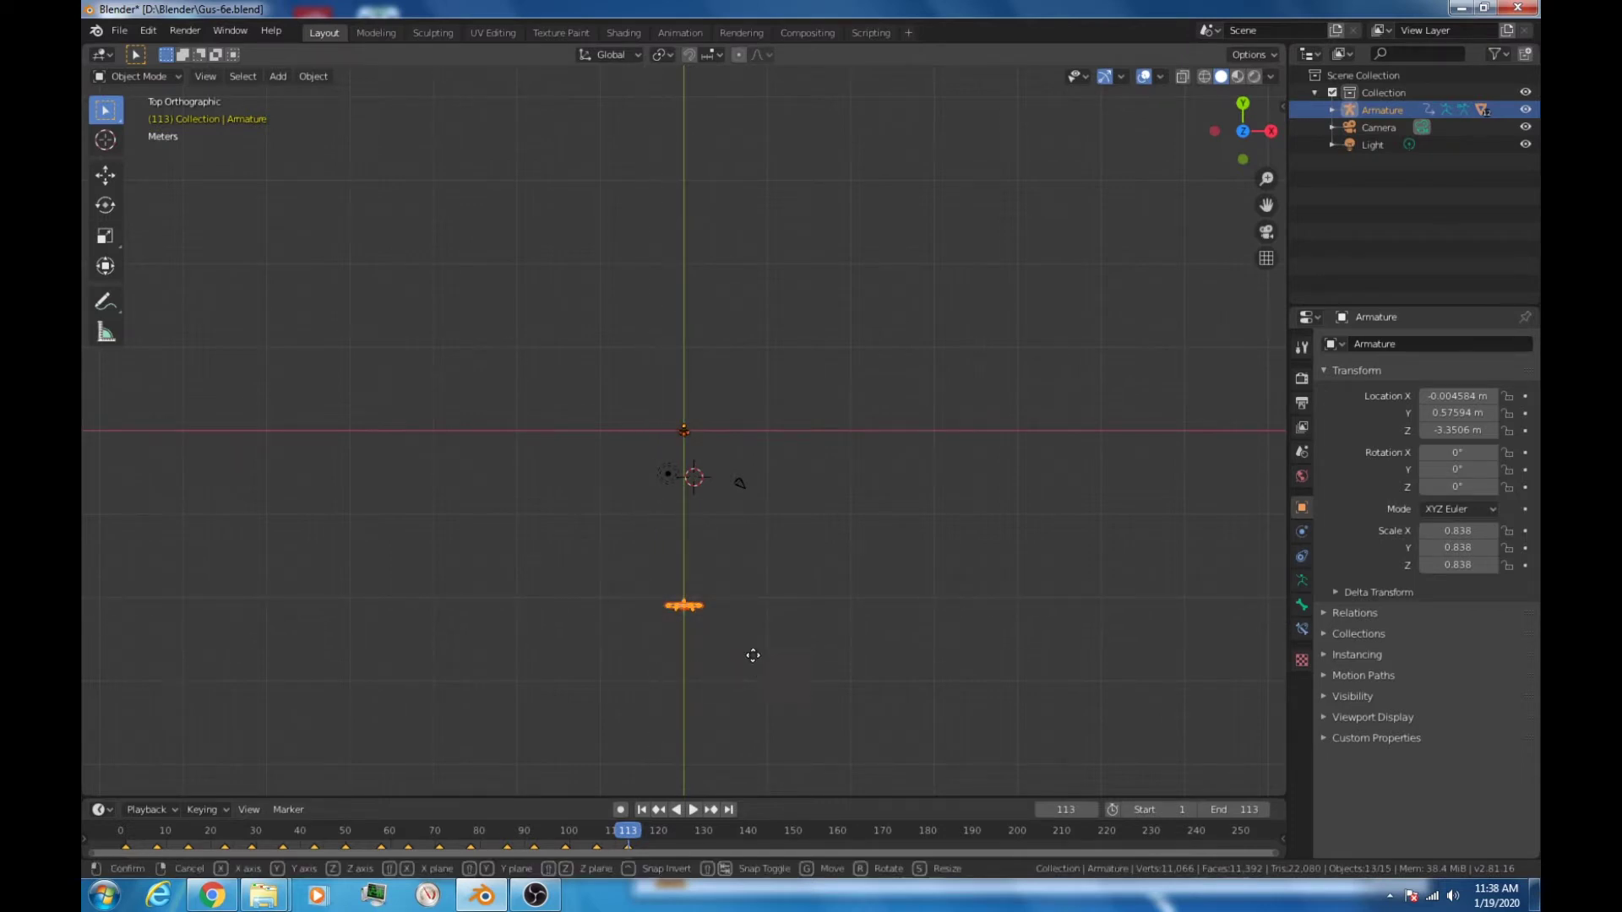
{"action": "left_click", "coordinate": [737, 449]}
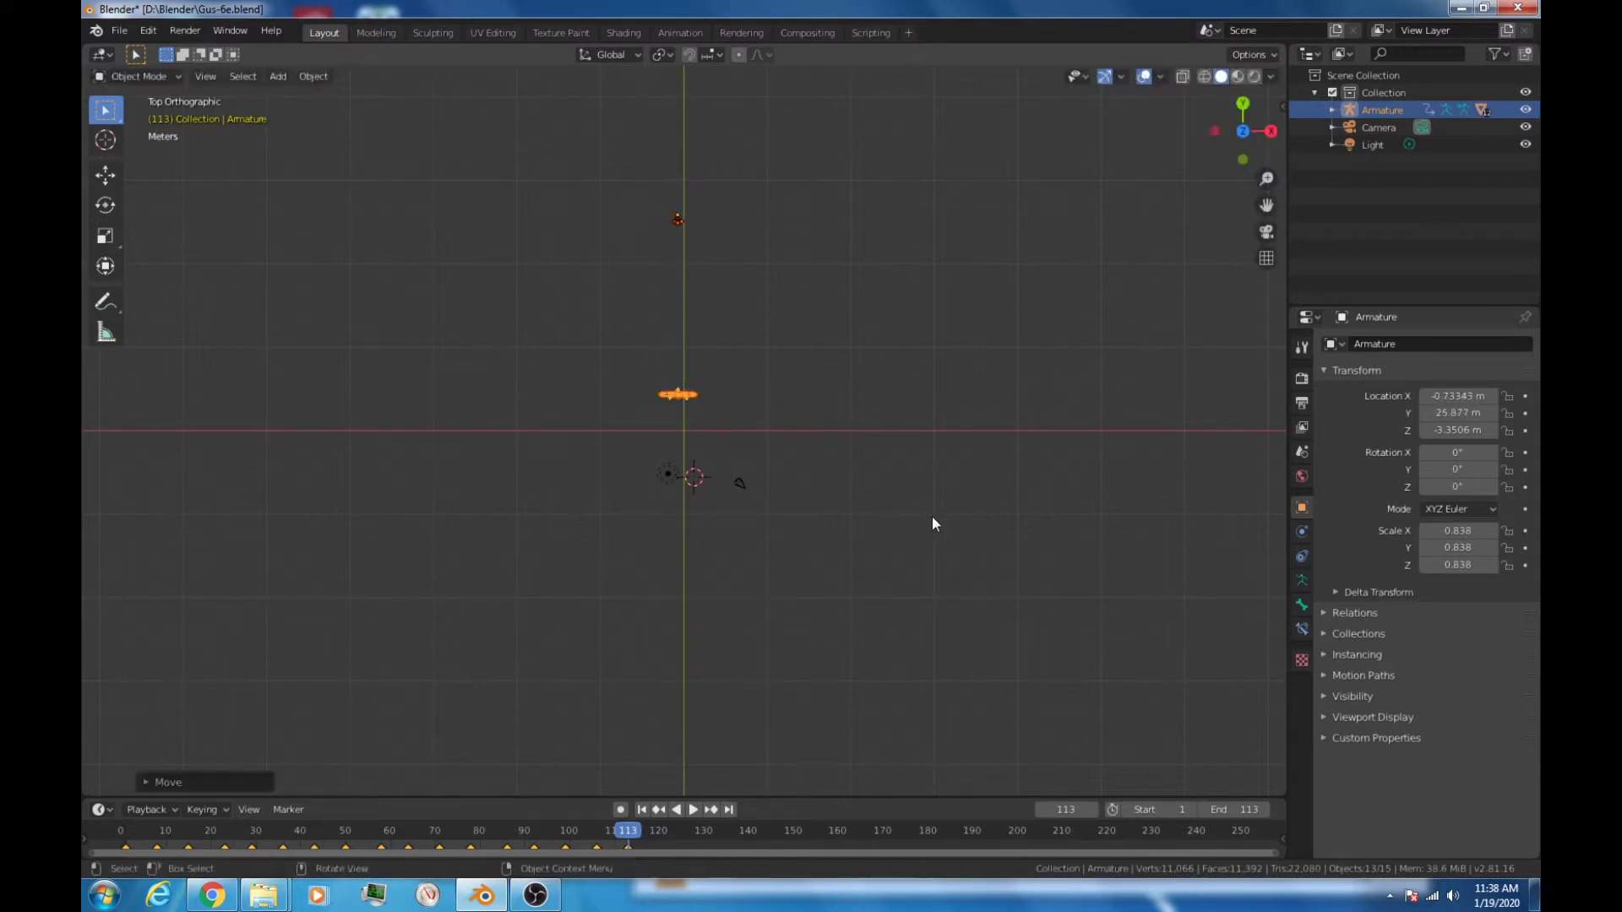
{"action": "key", "text": "s"}
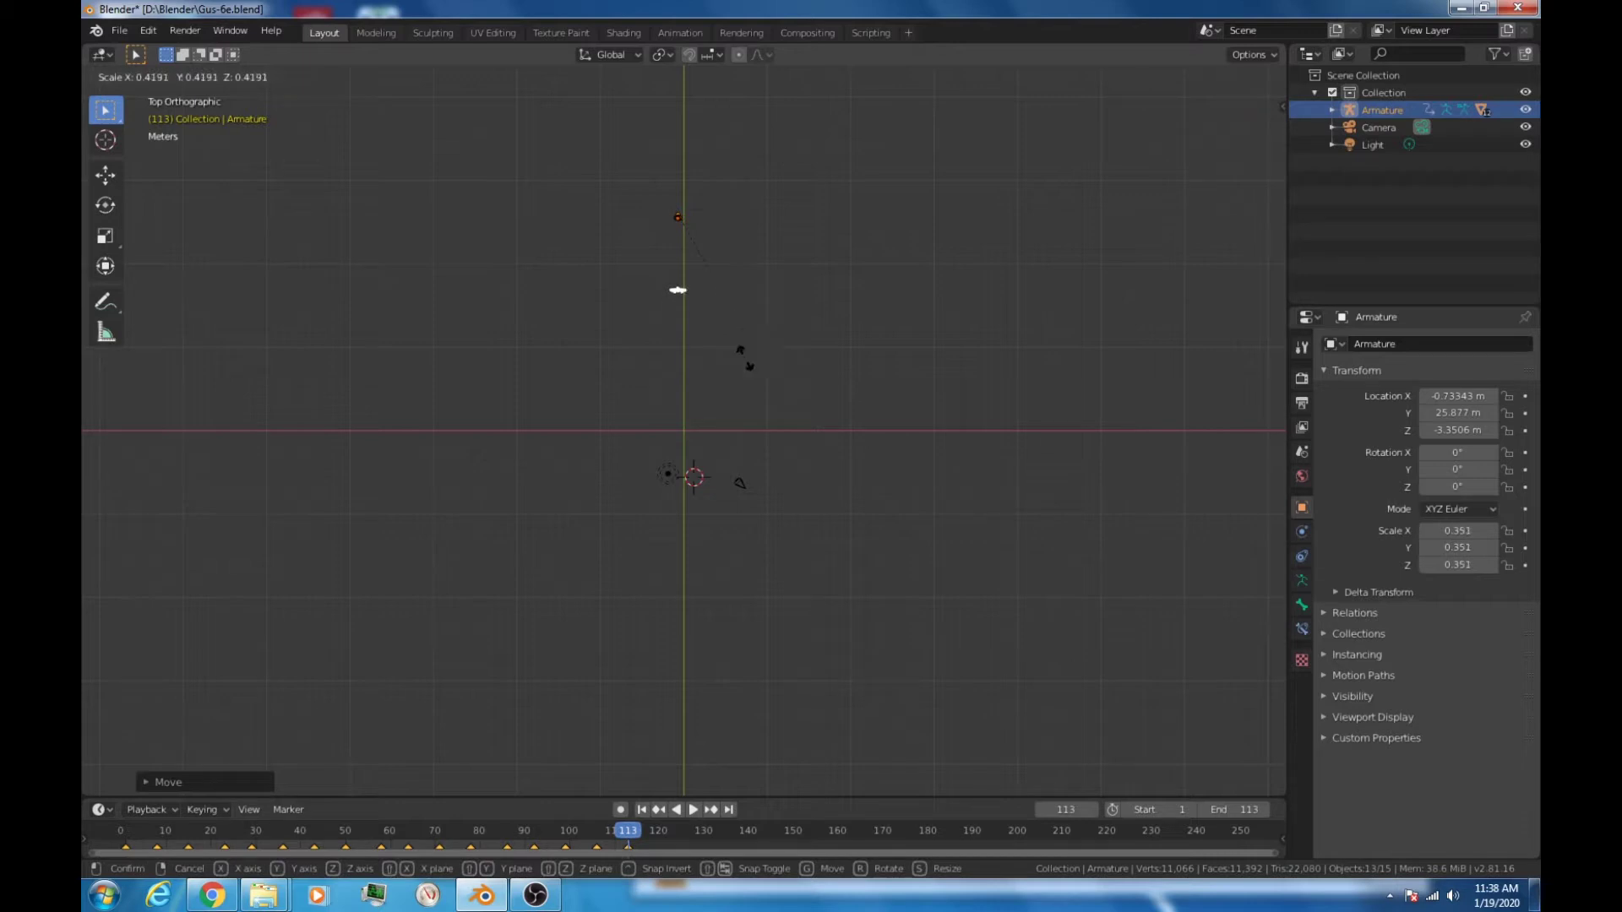
{"action": "left_click", "coordinate": [725, 332]}
{"action": "key", "text": "s"}
{"action": "left_click", "coordinate": [787, 409]}
{"action": "key", "text": "g"}
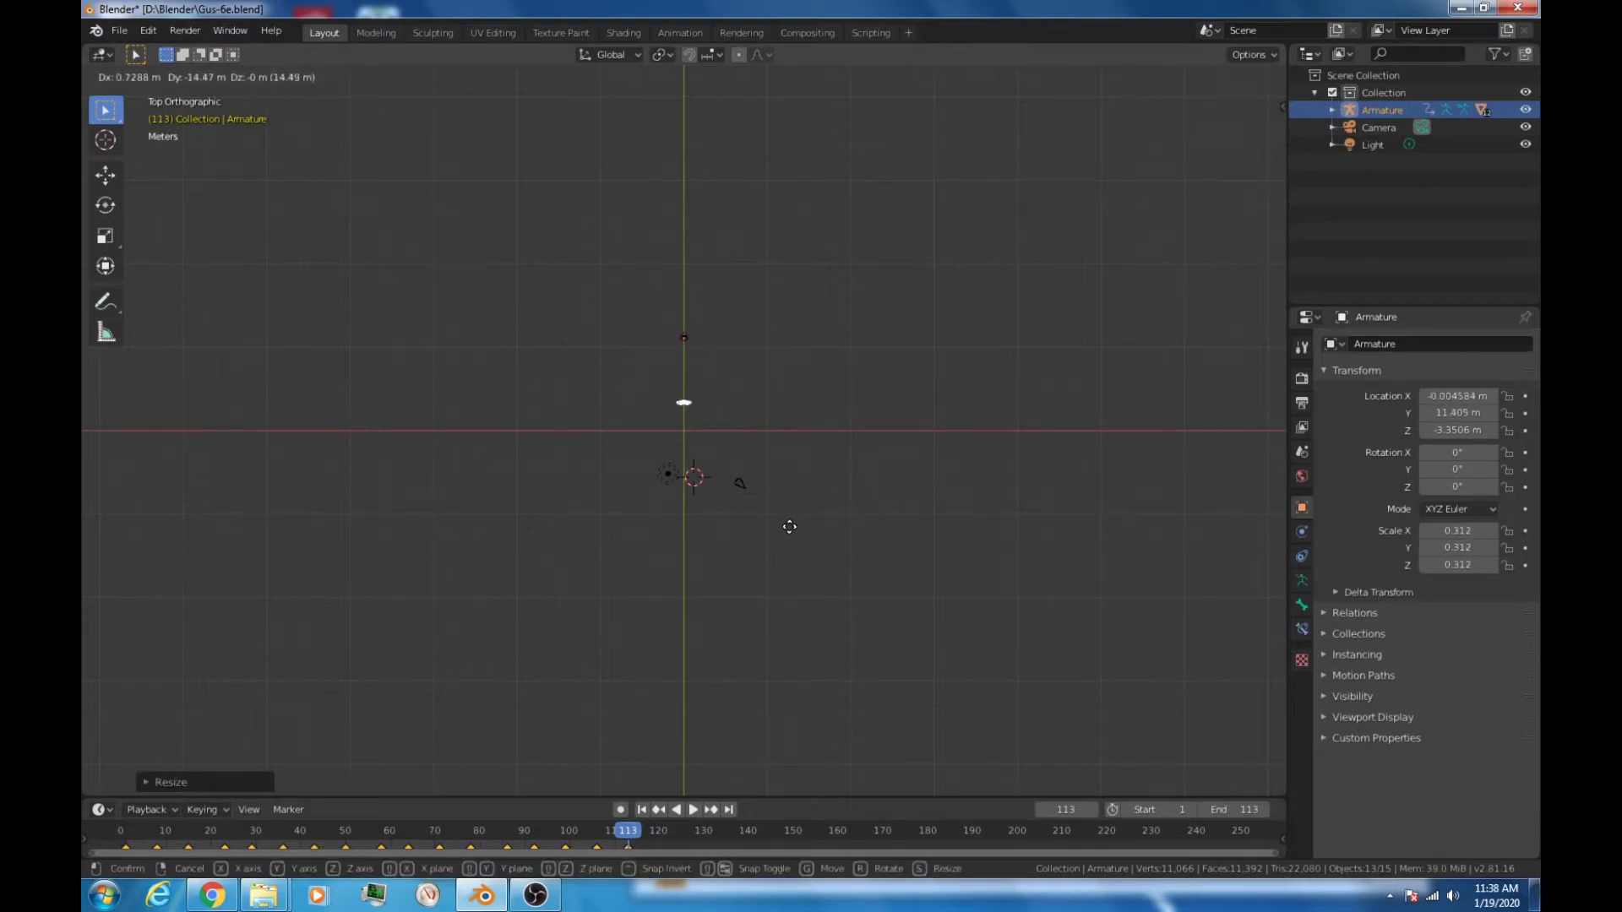
{"action": "left_click", "coordinate": [799, 537]}
Step: In camera view, shrink Gus to 0.115 and place him right of centre
{"action": "middle_click_drag", "start_coordinate": [800, 539], "coordinate": [803, 541]}
{"action": "key", "text": "KP_0"}
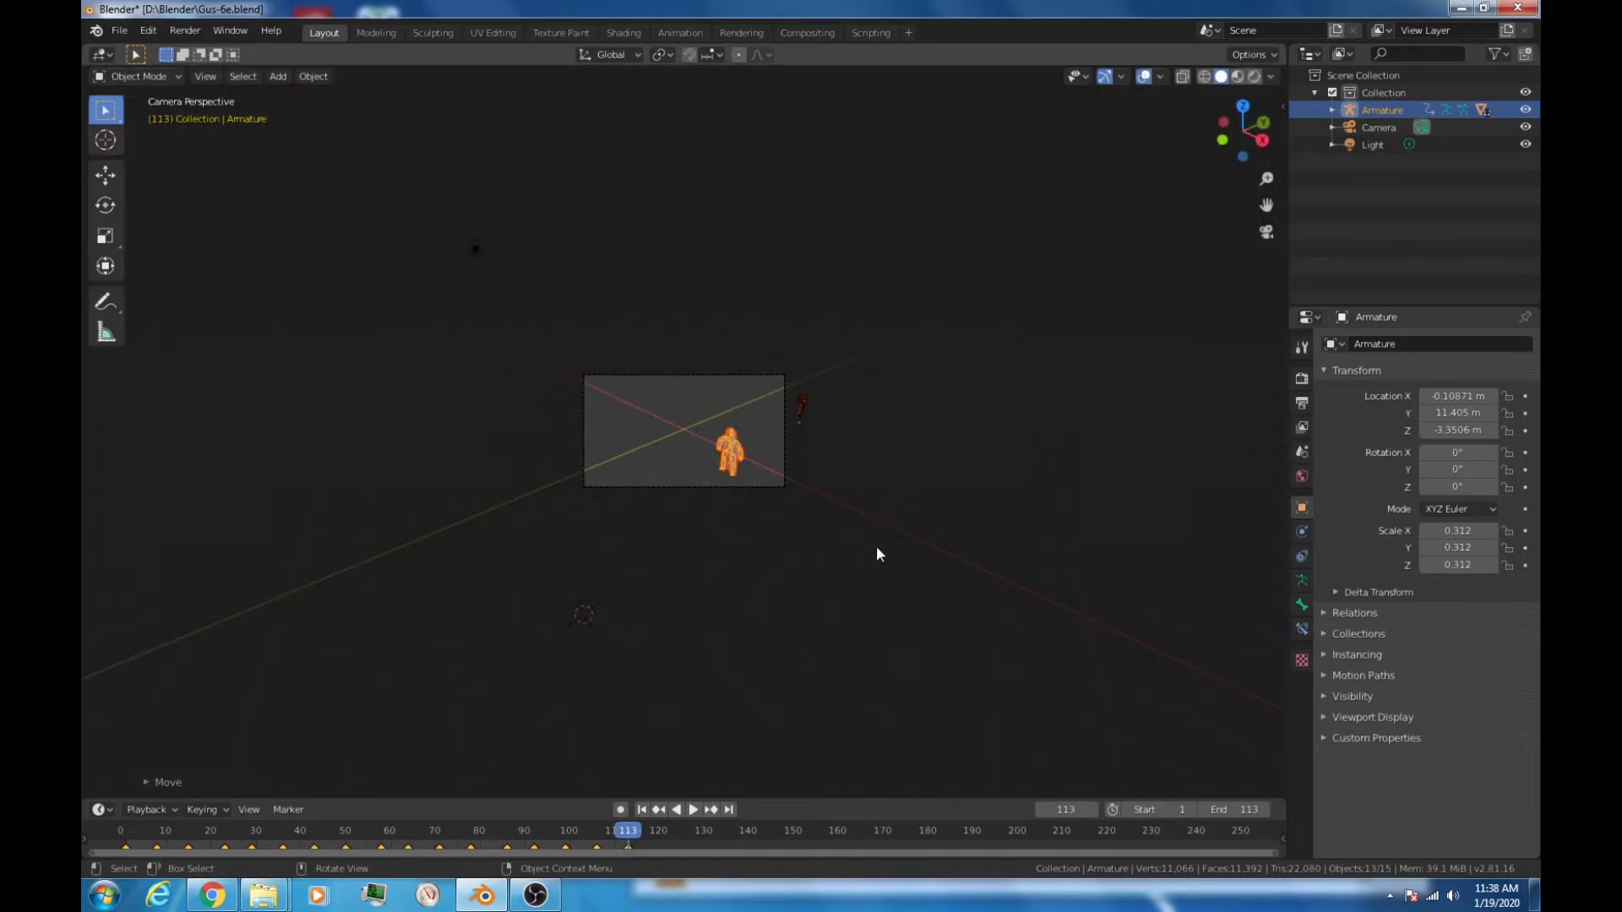
{"action": "scroll", "coordinate": [824, 472], "scroll_direction": "up", "scroll_amount": 3}
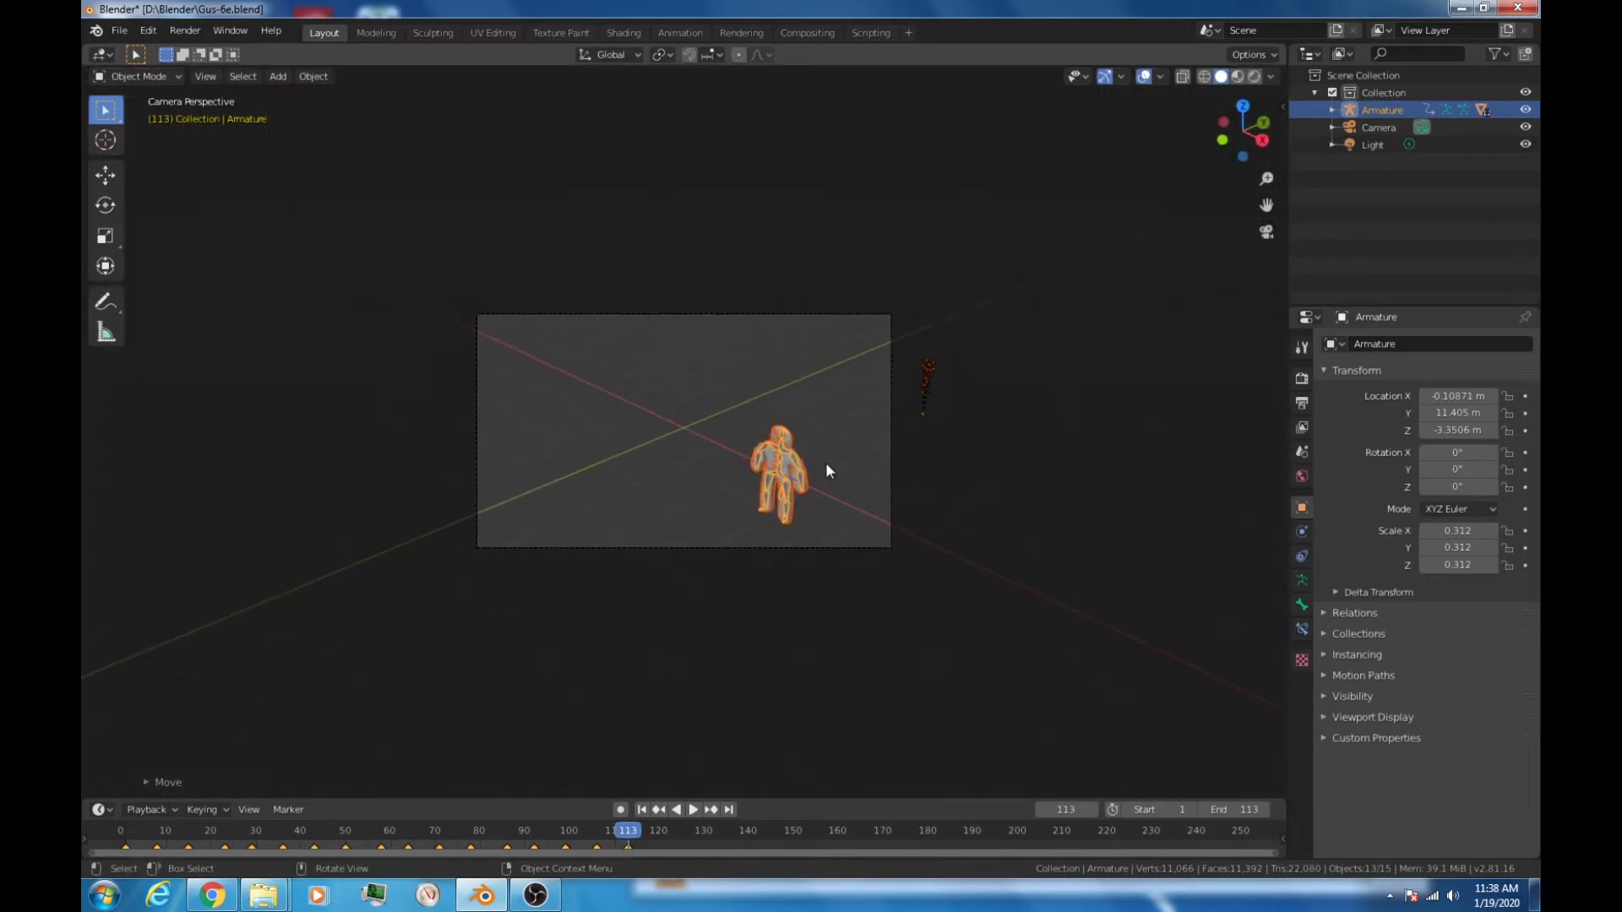
{"action": "scroll", "coordinate": [880, 499], "scroll_direction": "up", "scroll_amount": 4}
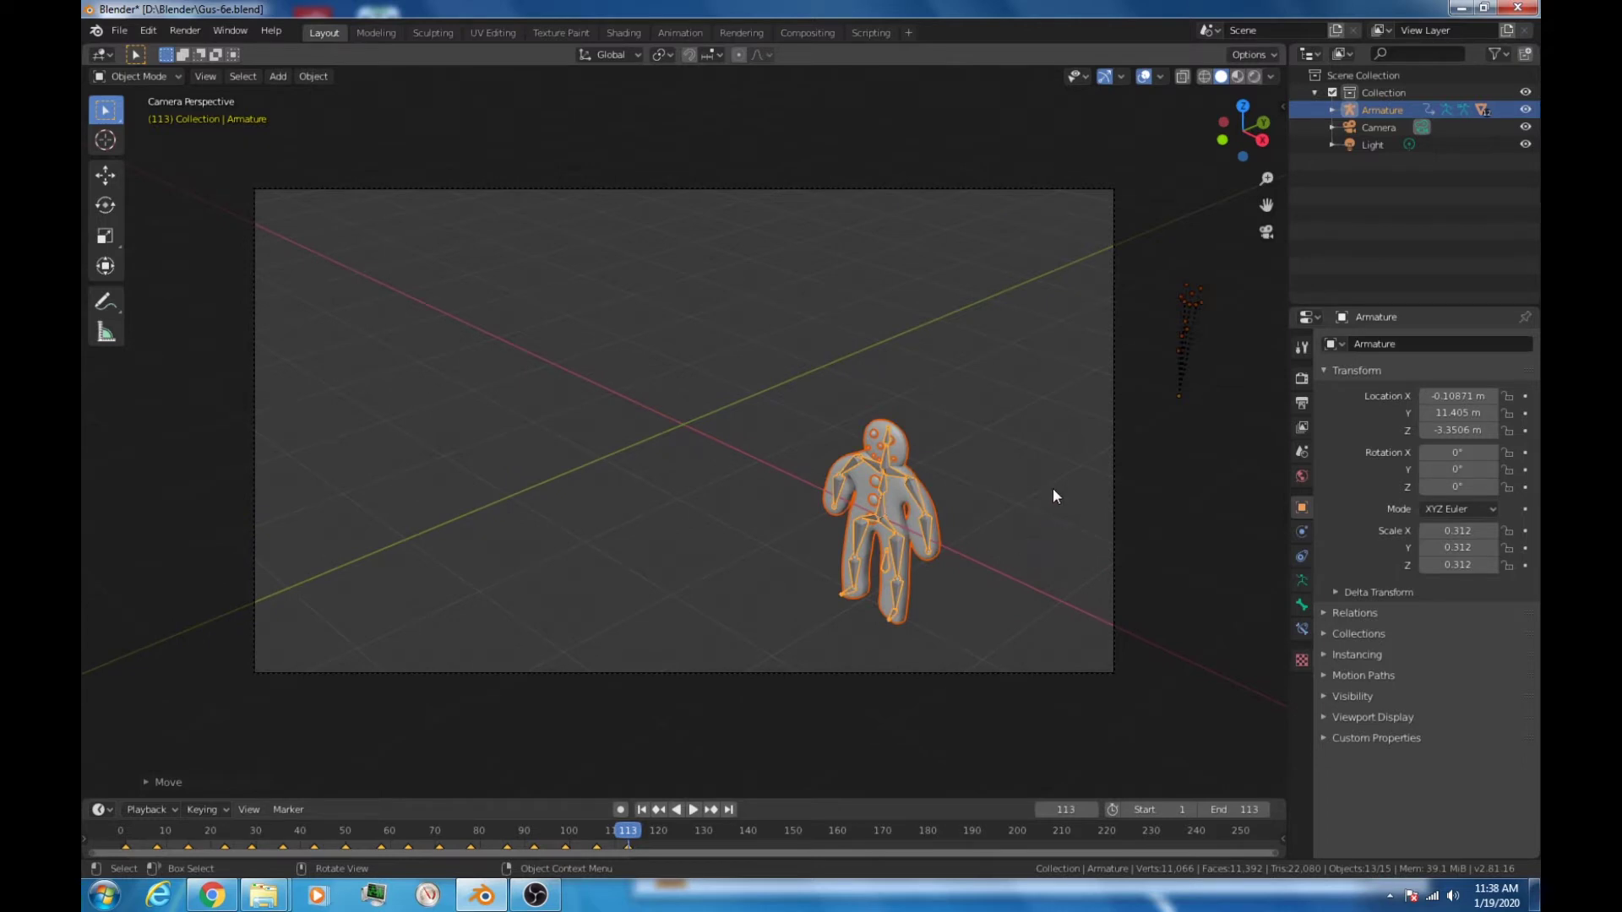
{"action": "key", "text": "s"}
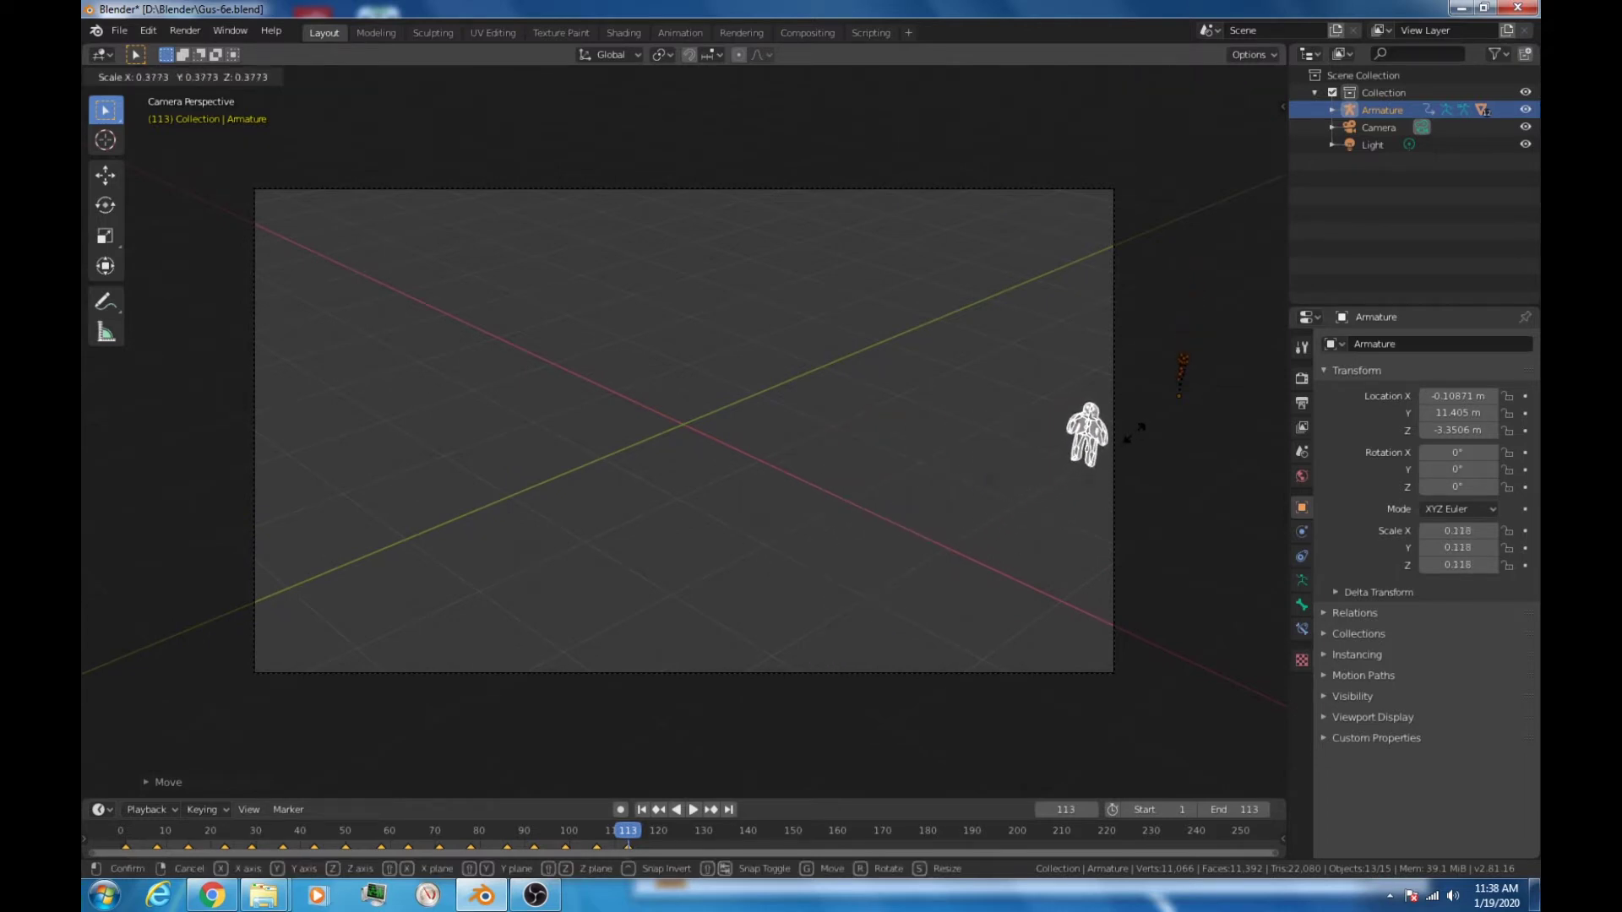
{"action": "left_click", "coordinate": [1154, 480]}
{"action": "key", "text": "g"}
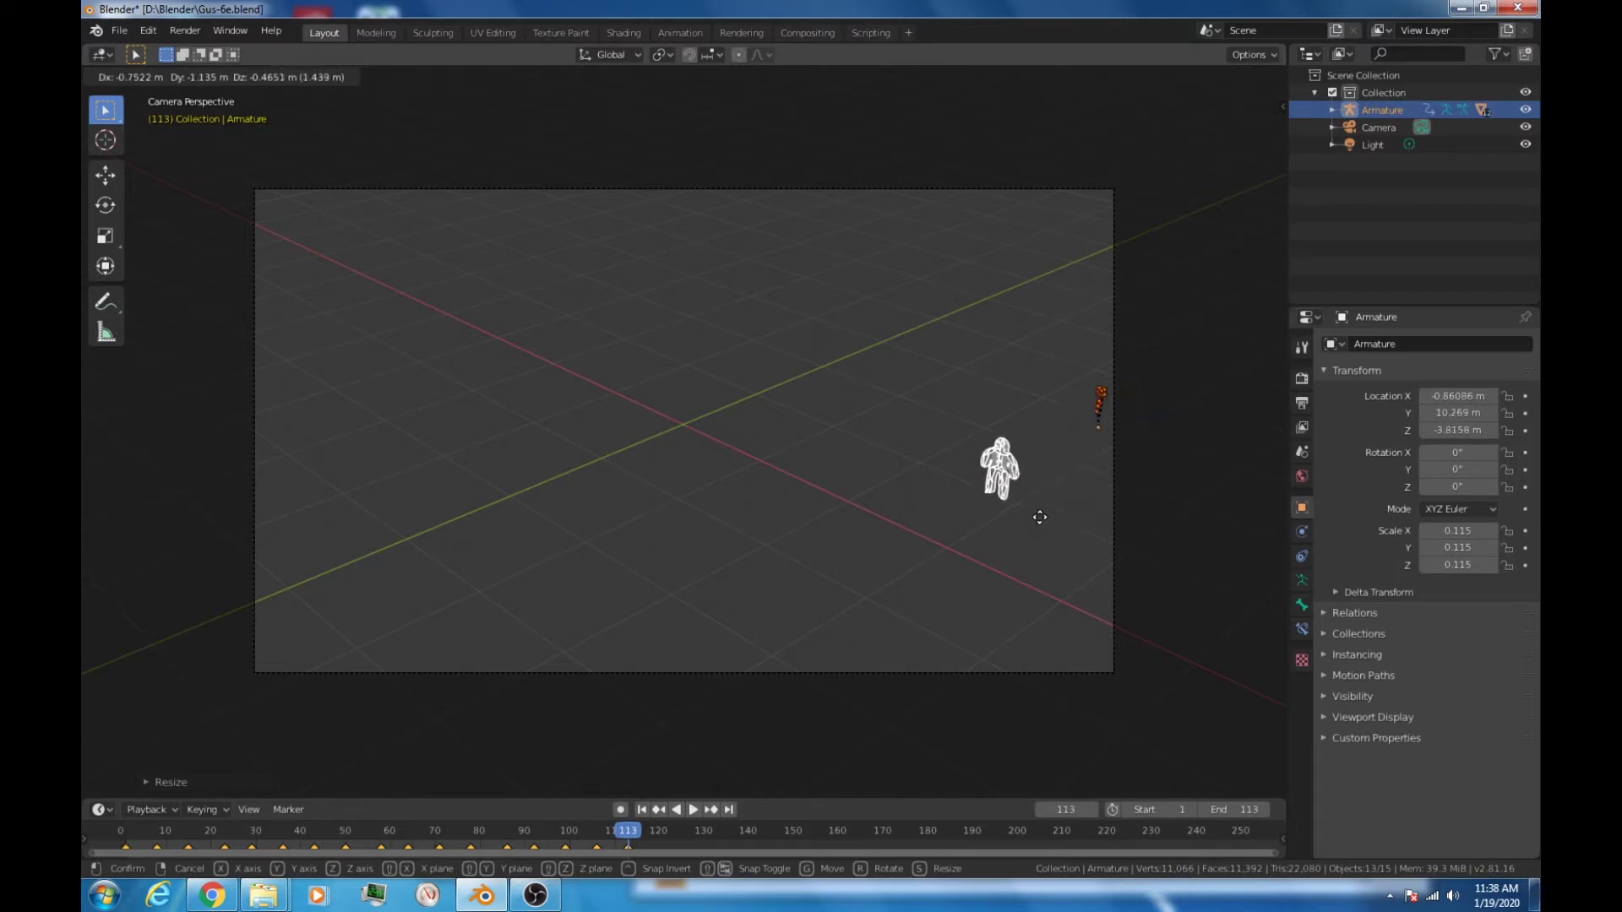
{"action": "left_click", "coordinate": [1010, 549]}
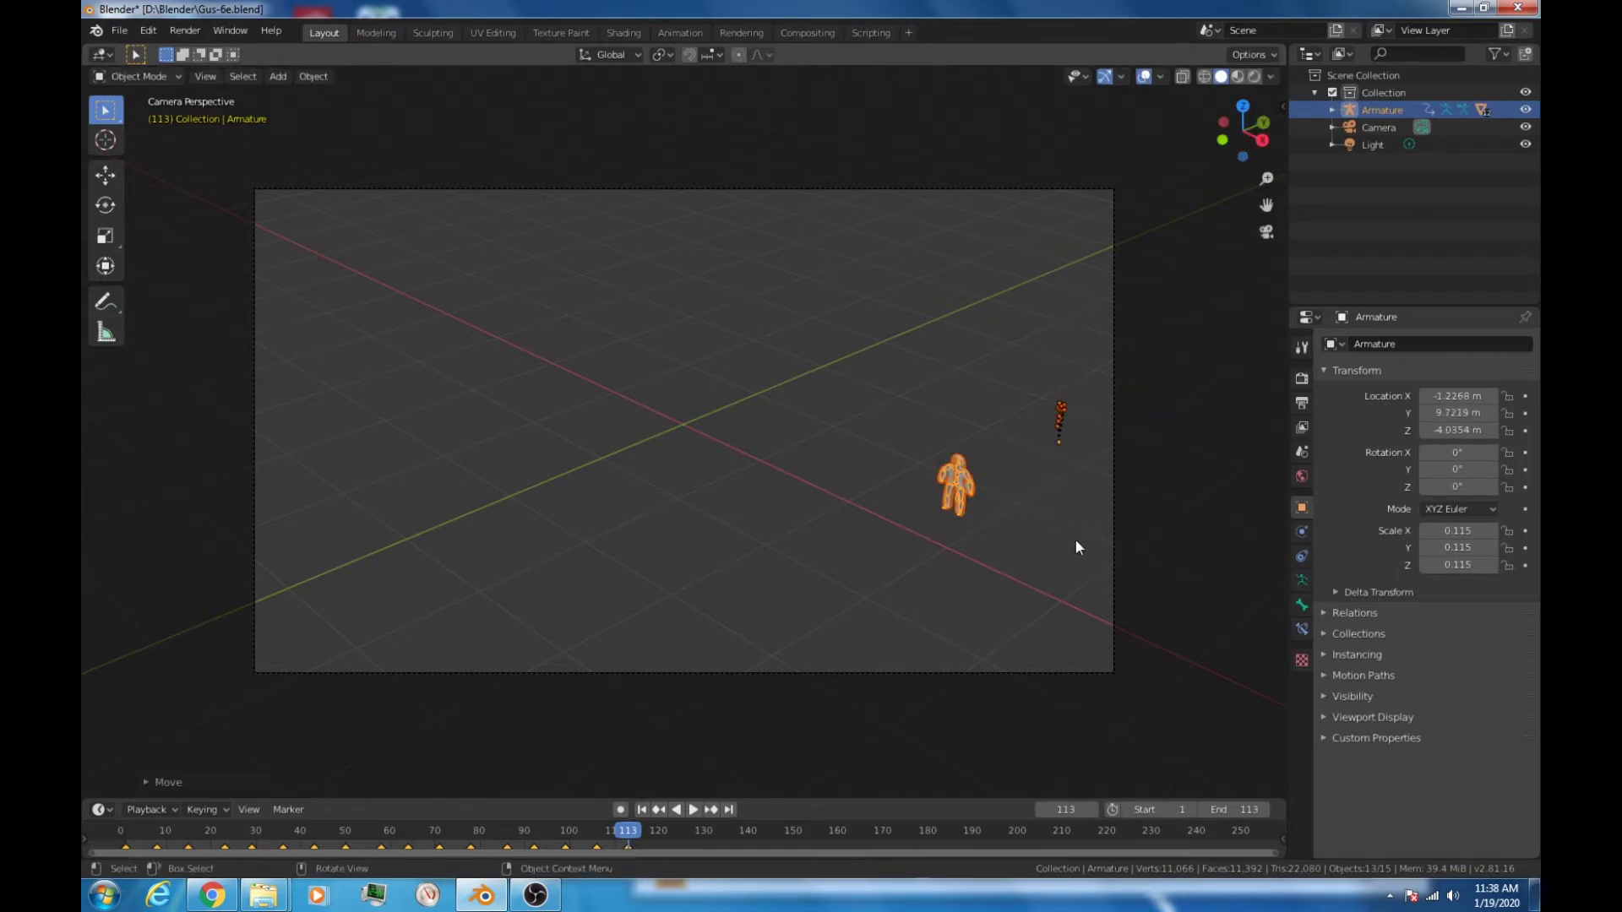
Step: Enable a Movie Clip background image in the camera's Object Data settings
{"action": "left_click", "coordinate": [354, 188]}
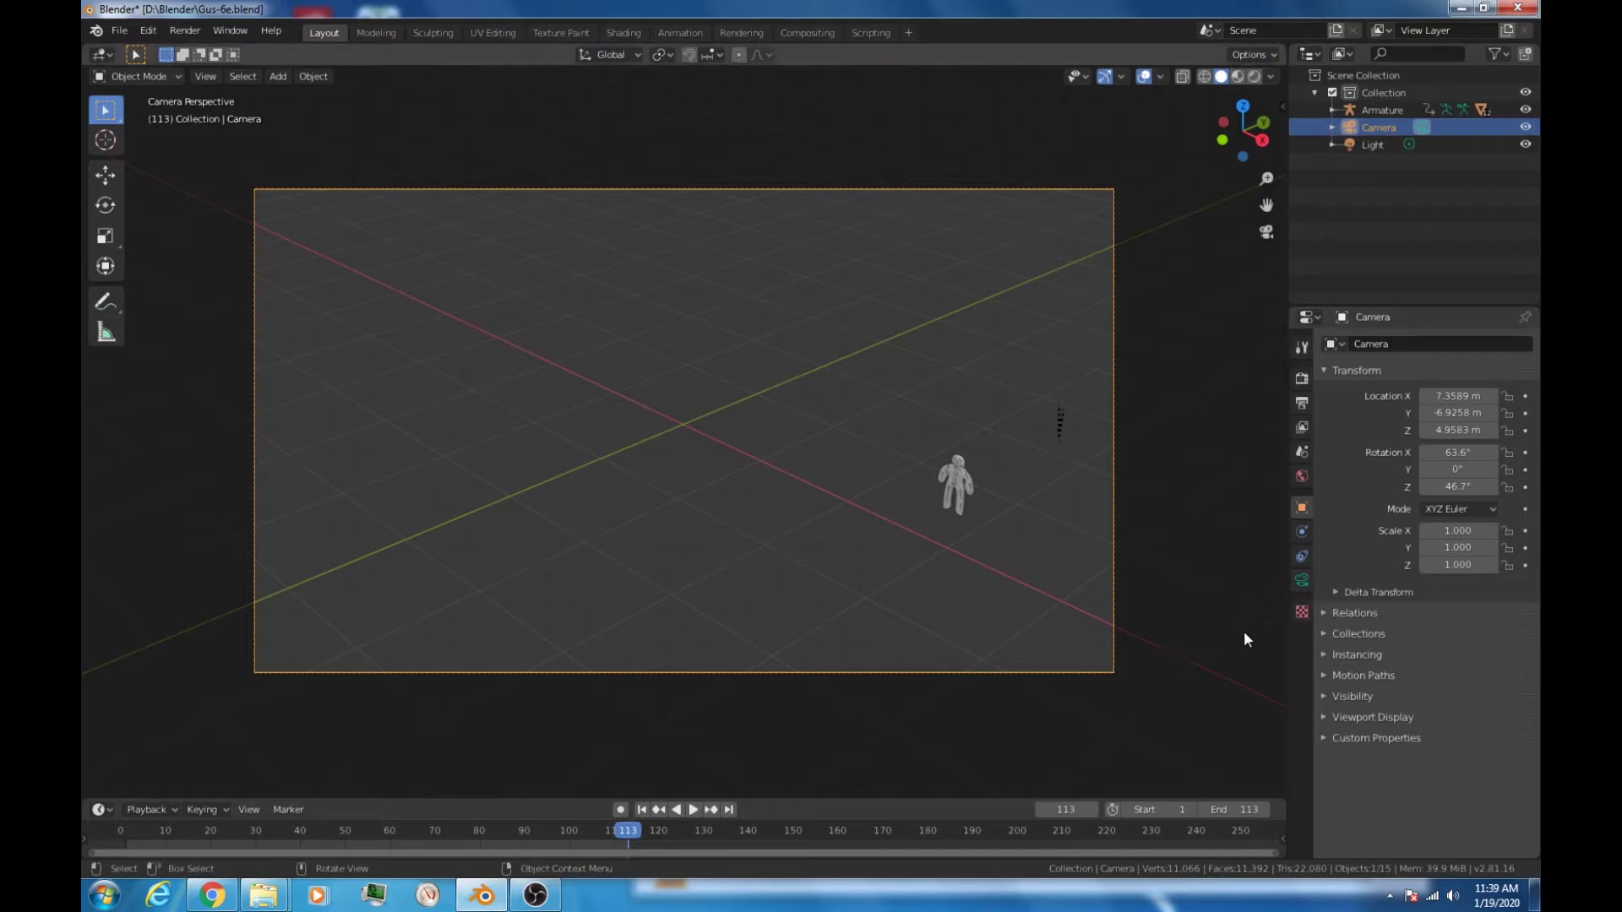
{"action": "left_click", "coordinate": [1301, 579]}
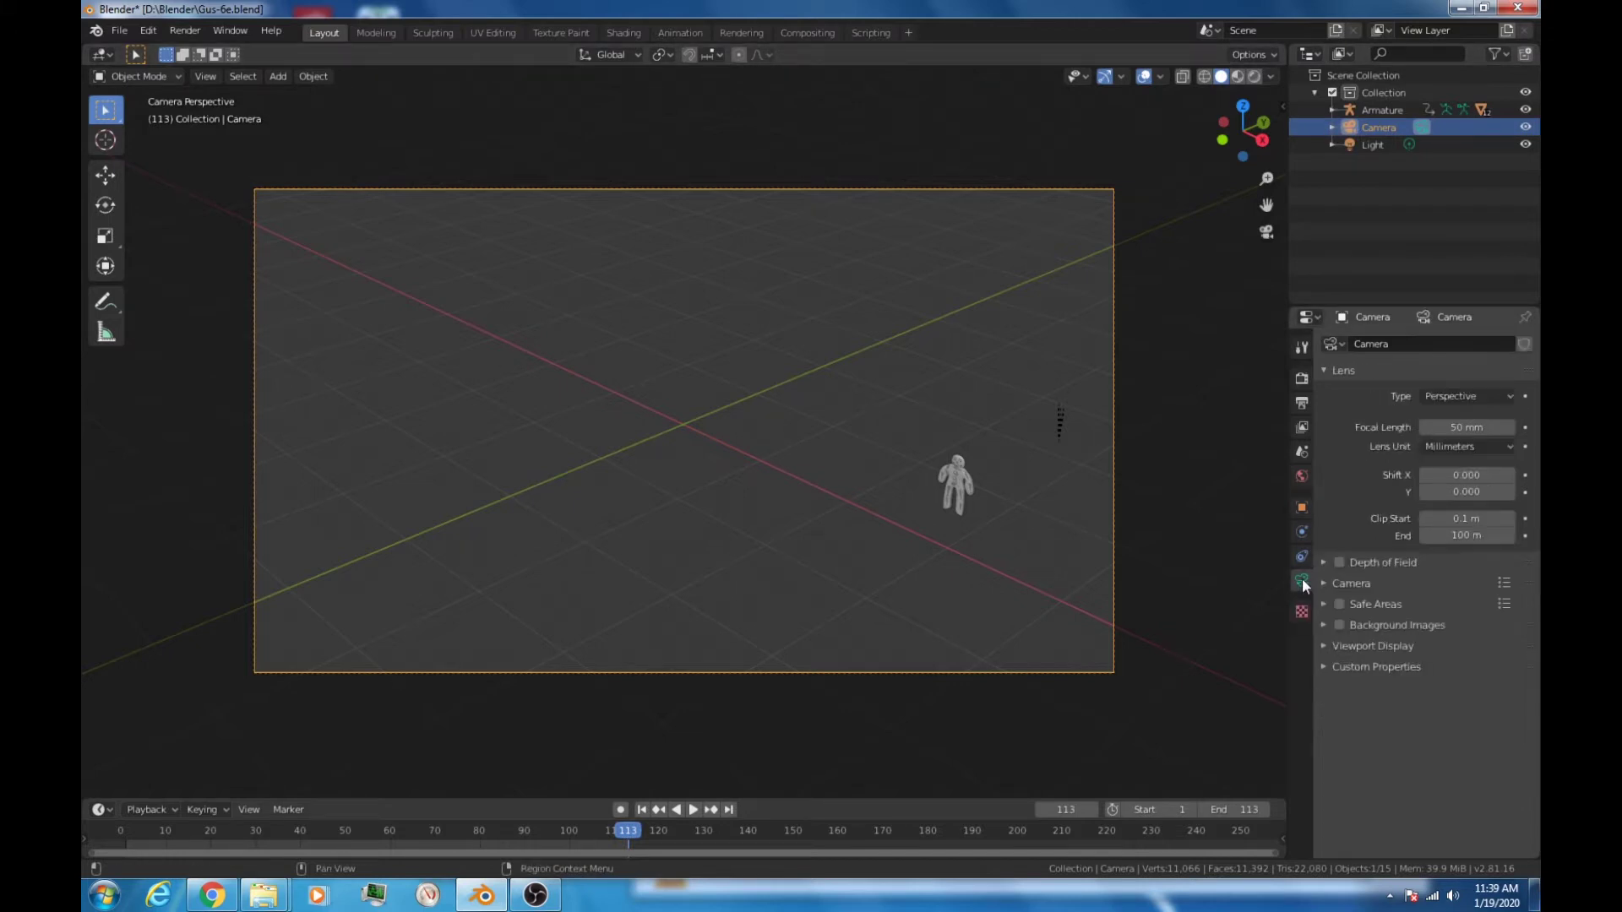
{"action": "left_click", "coordinate": [1325, 625]}
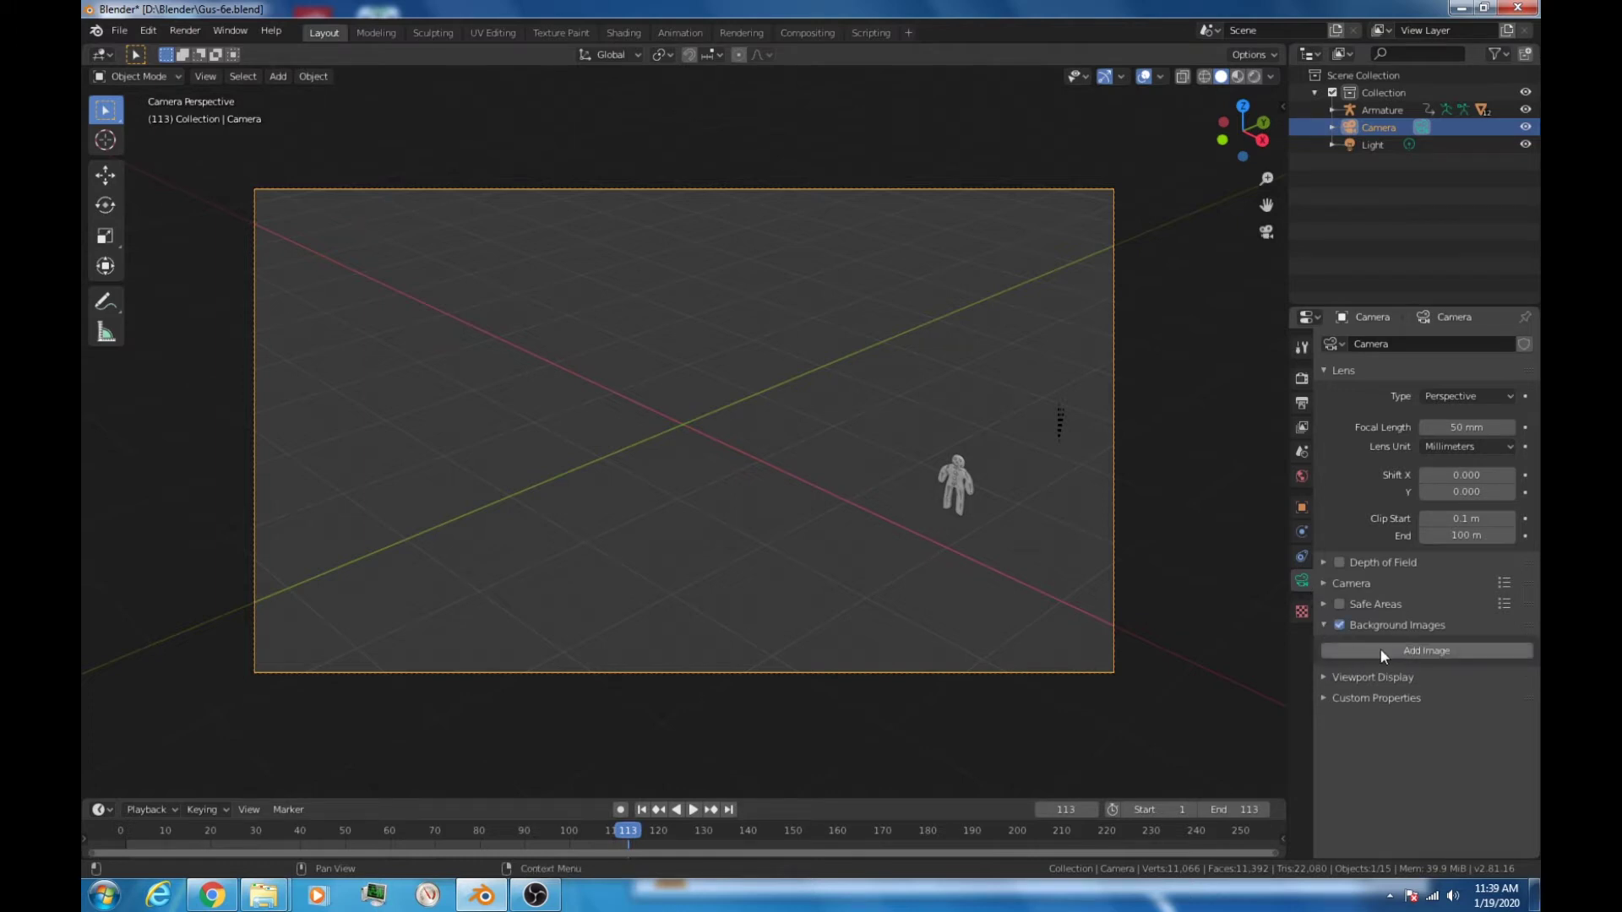
{"action": "left_click", "coordinate": [1426, 647]}
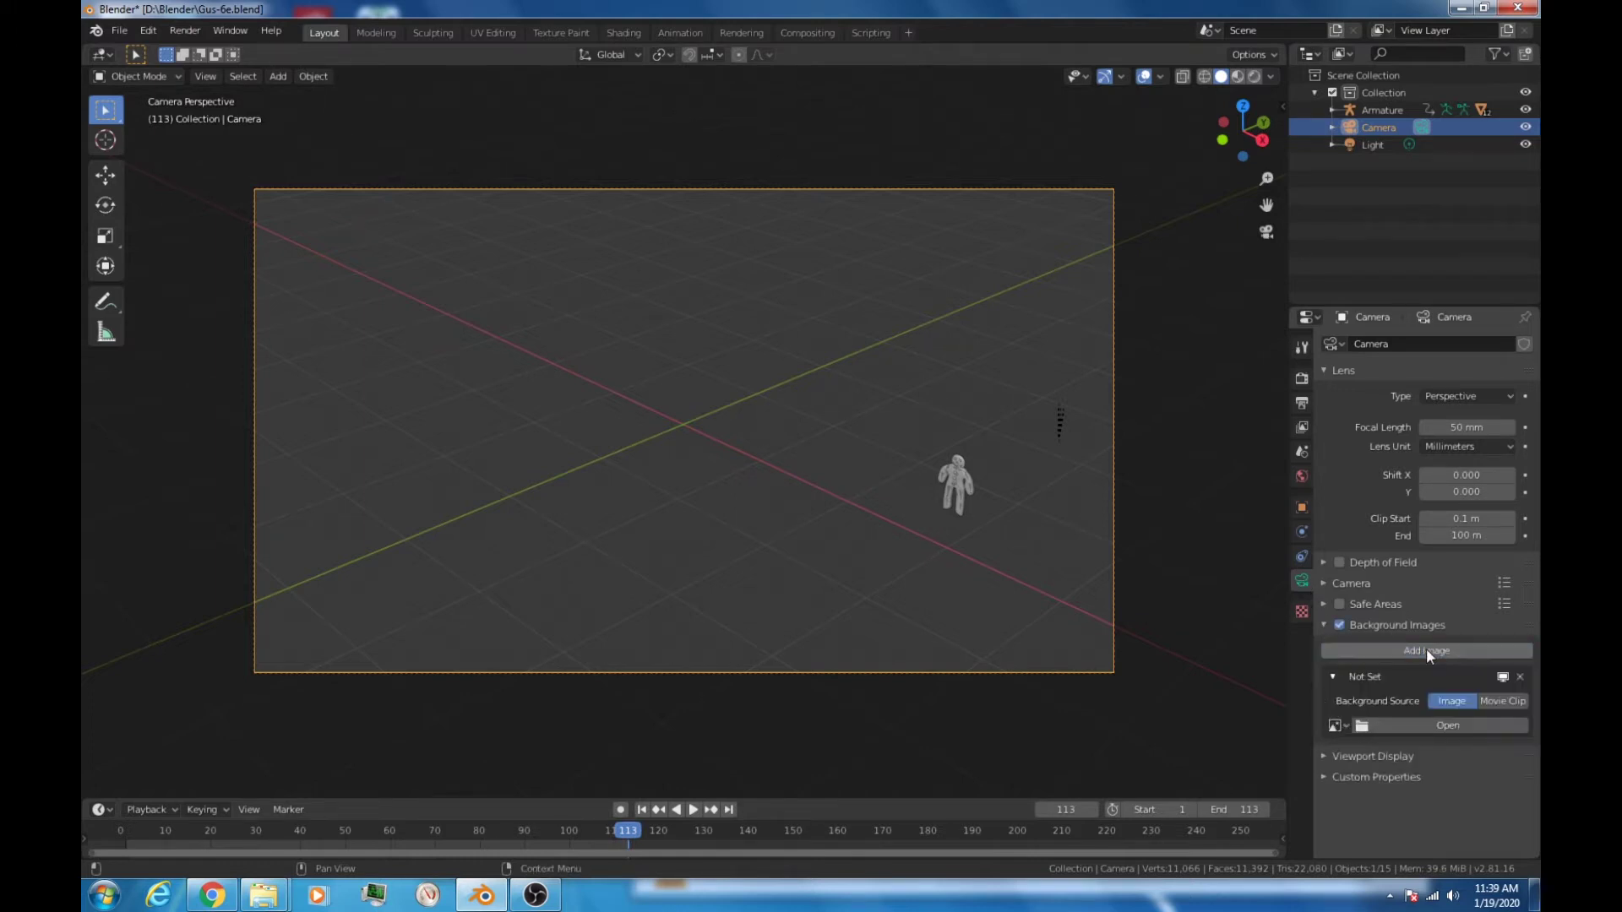
{"action": "left_click", "coordinate": [1505, 701]}
Step: Load me-bg2.mp4 from the Gus folder as the background clip and check it in camera view
{"action": "left_click", "coordinate": [1447, 751]}
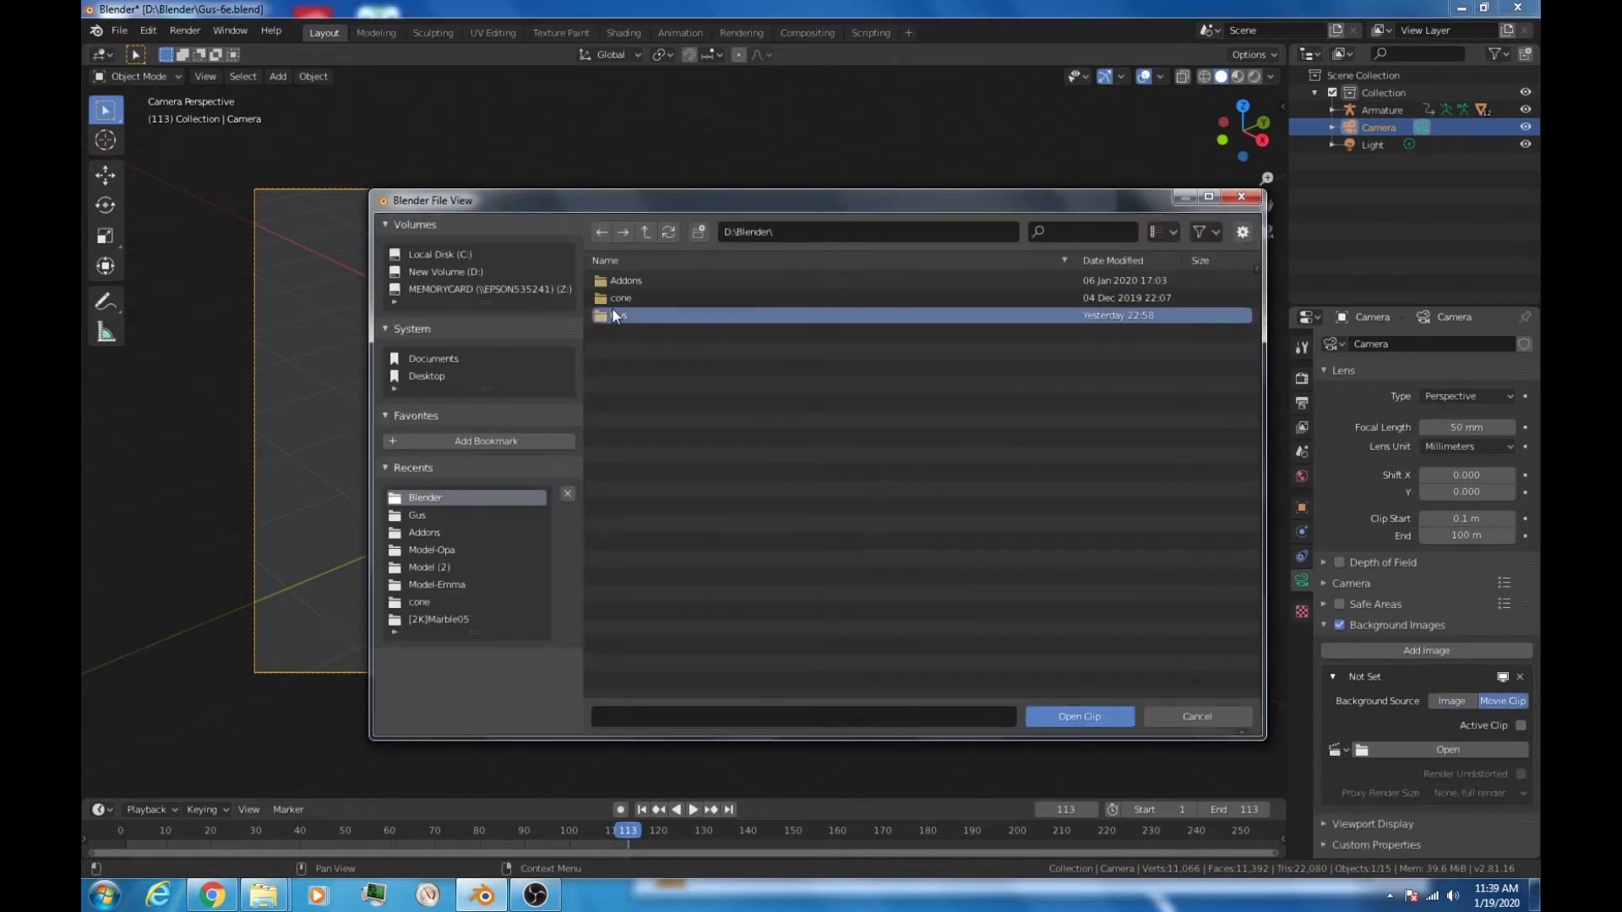
{"action": "left_click", "coordinate": [613, 316]}
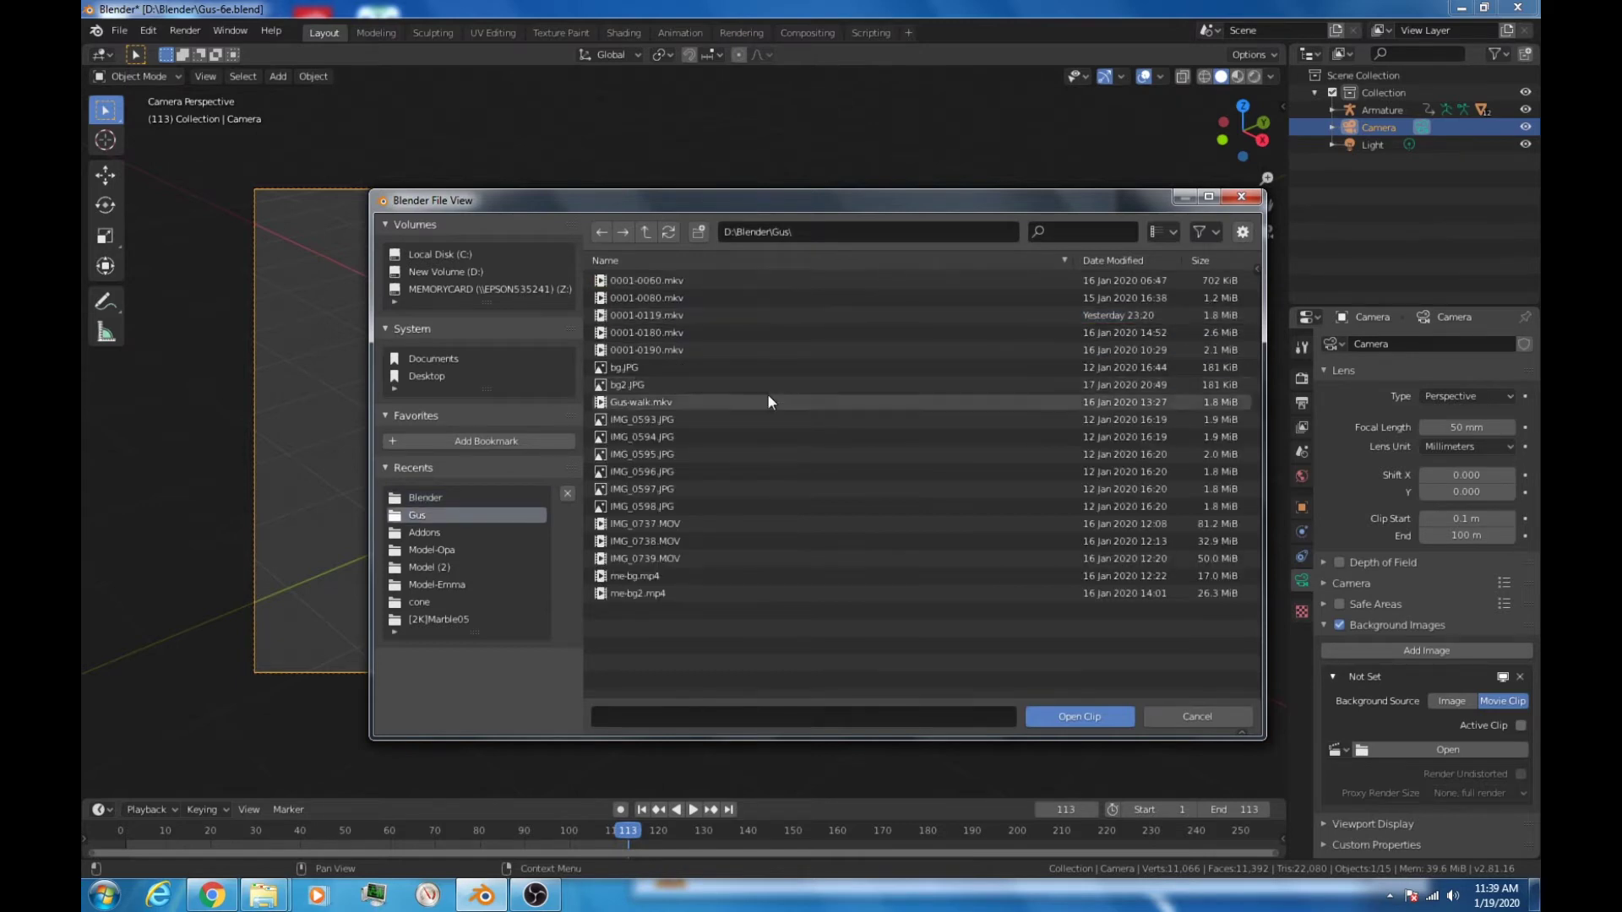
{"action": "left_click", "coordinate": [657, 596]}
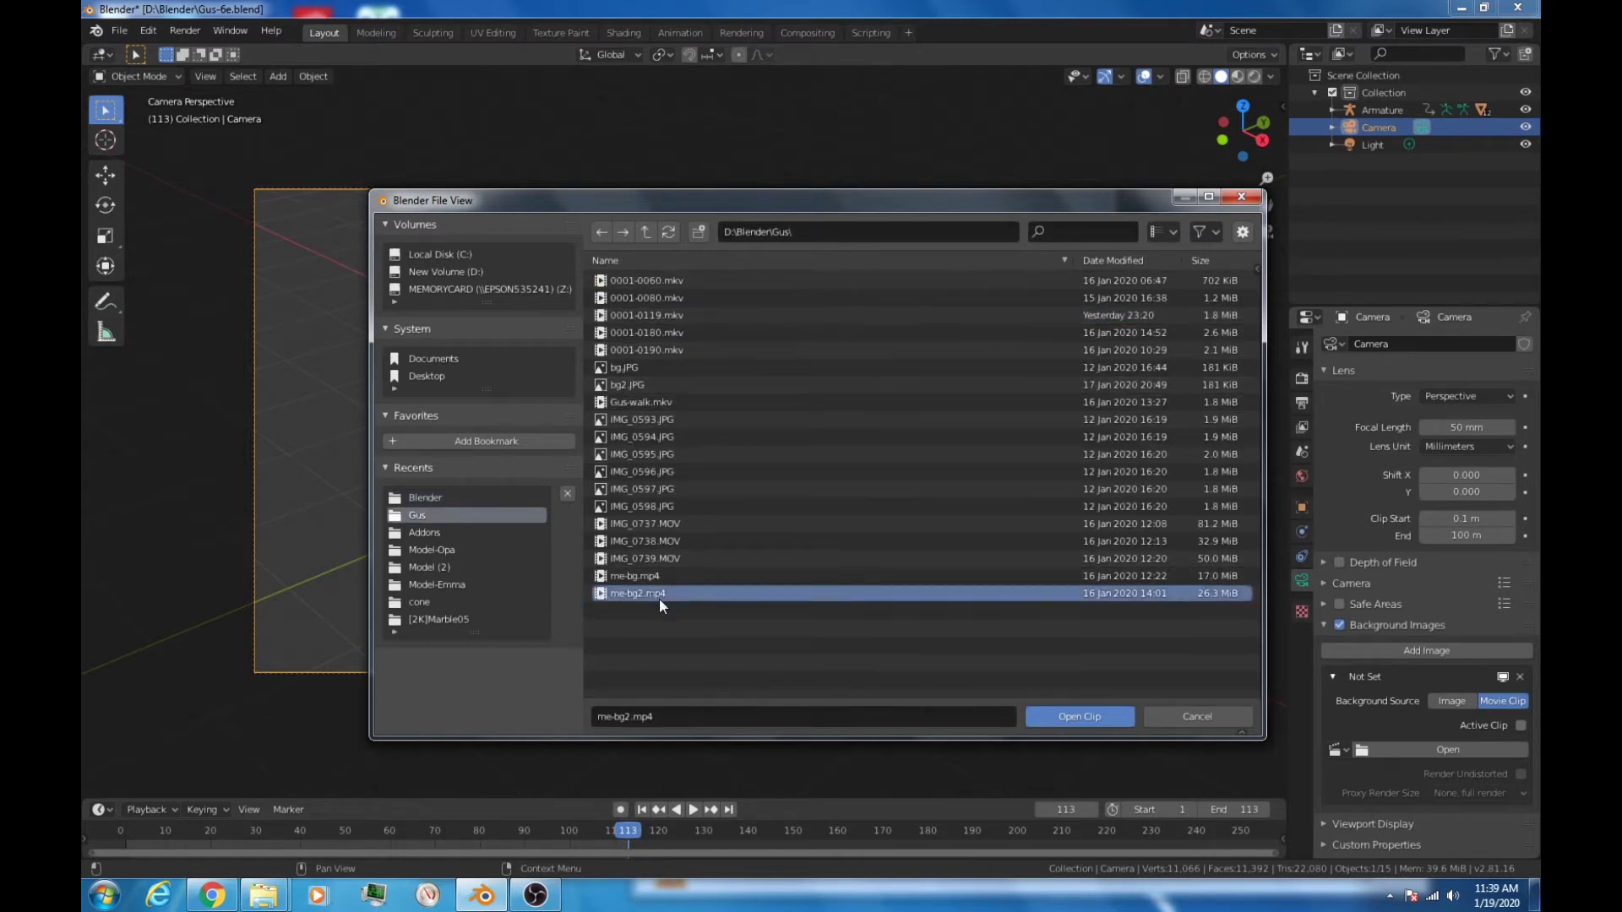
{"action": "left_click", "coordinate": [1038, 715]}
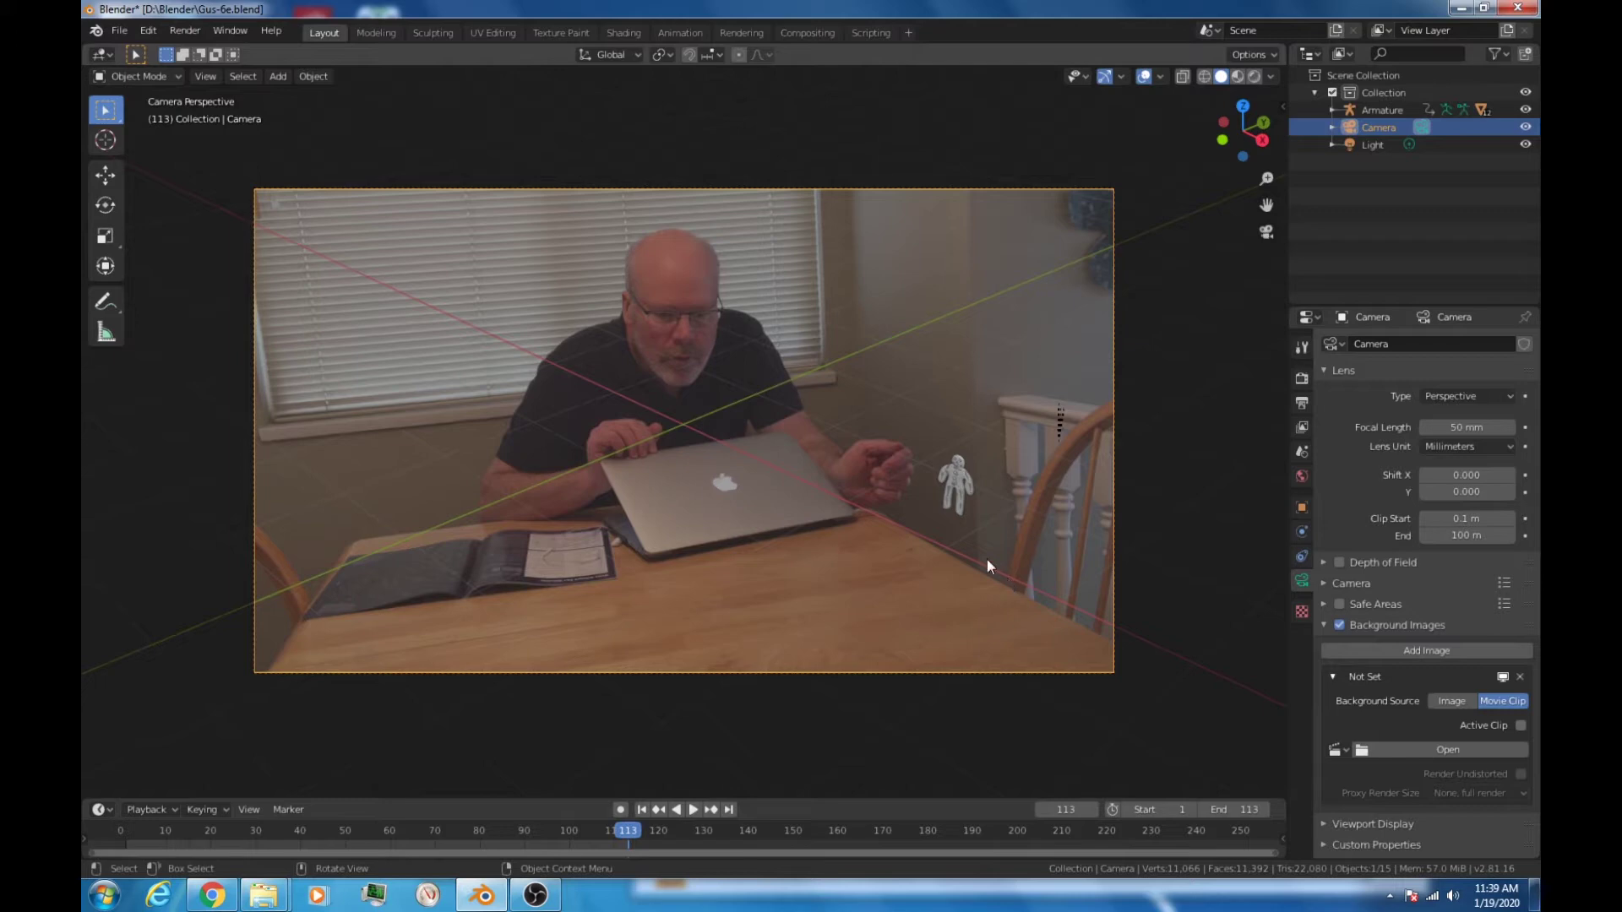
{"action": "mouse_move", "coordinate": [915, 521]}
{"action": "middle_mouse_down"}
{"action": "mouse_move", "coordinate": [937, 524]}
{"action": "mouse_move", "coordinate": [875, 516]}
{"action": "mouse_move", "coordinate": [936, 514]}
{"action": "middle_mouse_up"}
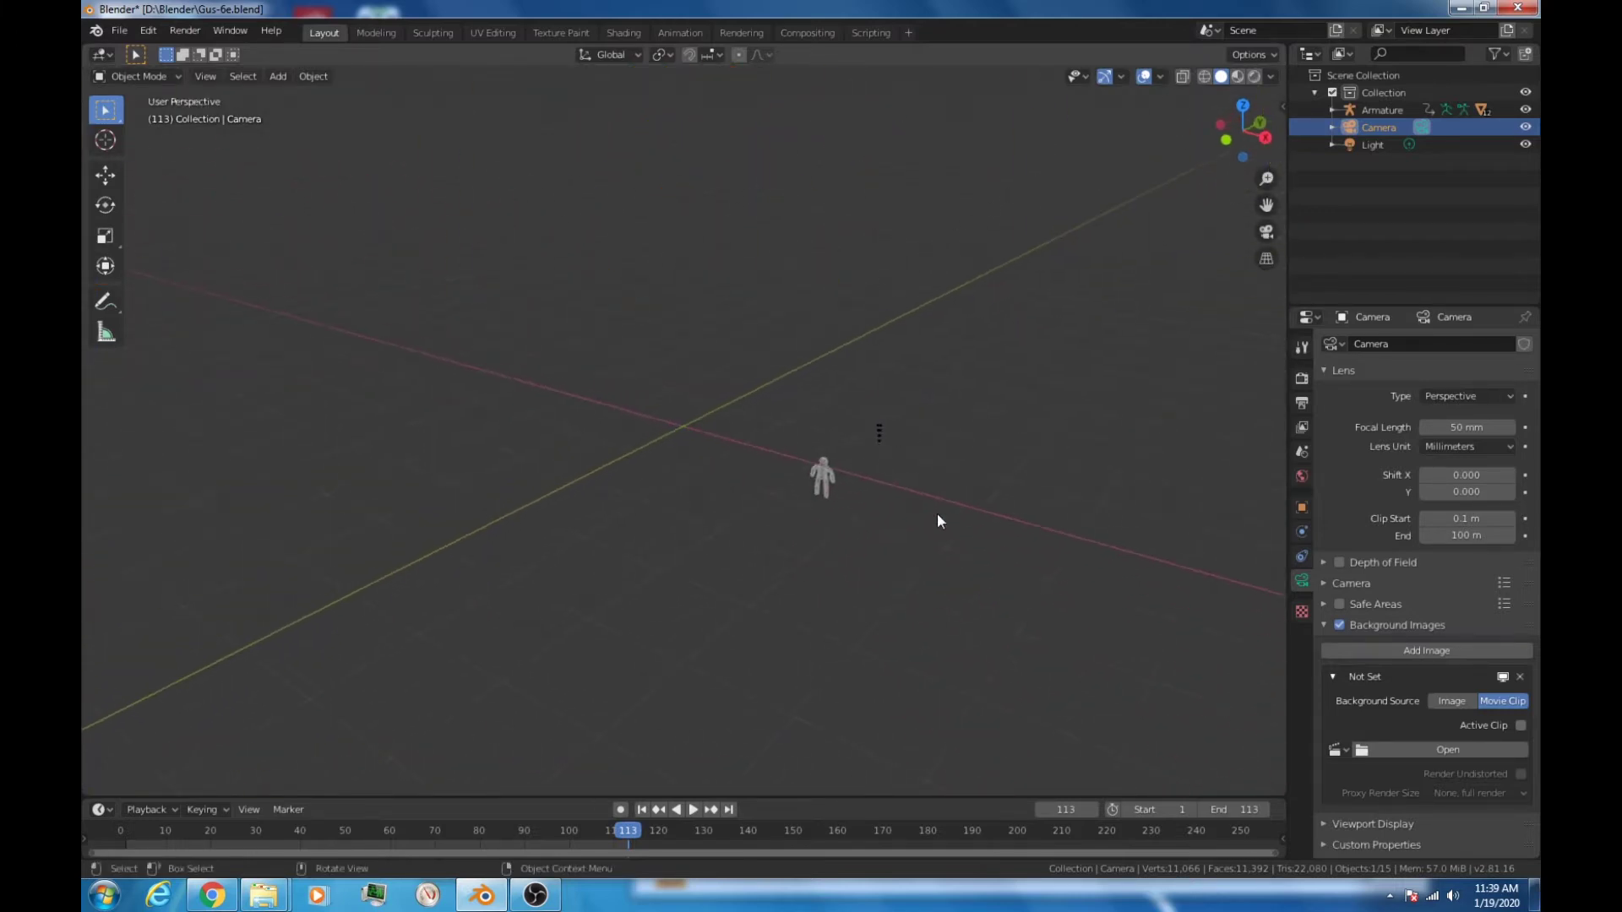
{"action": "key", "text": "KP_0"}
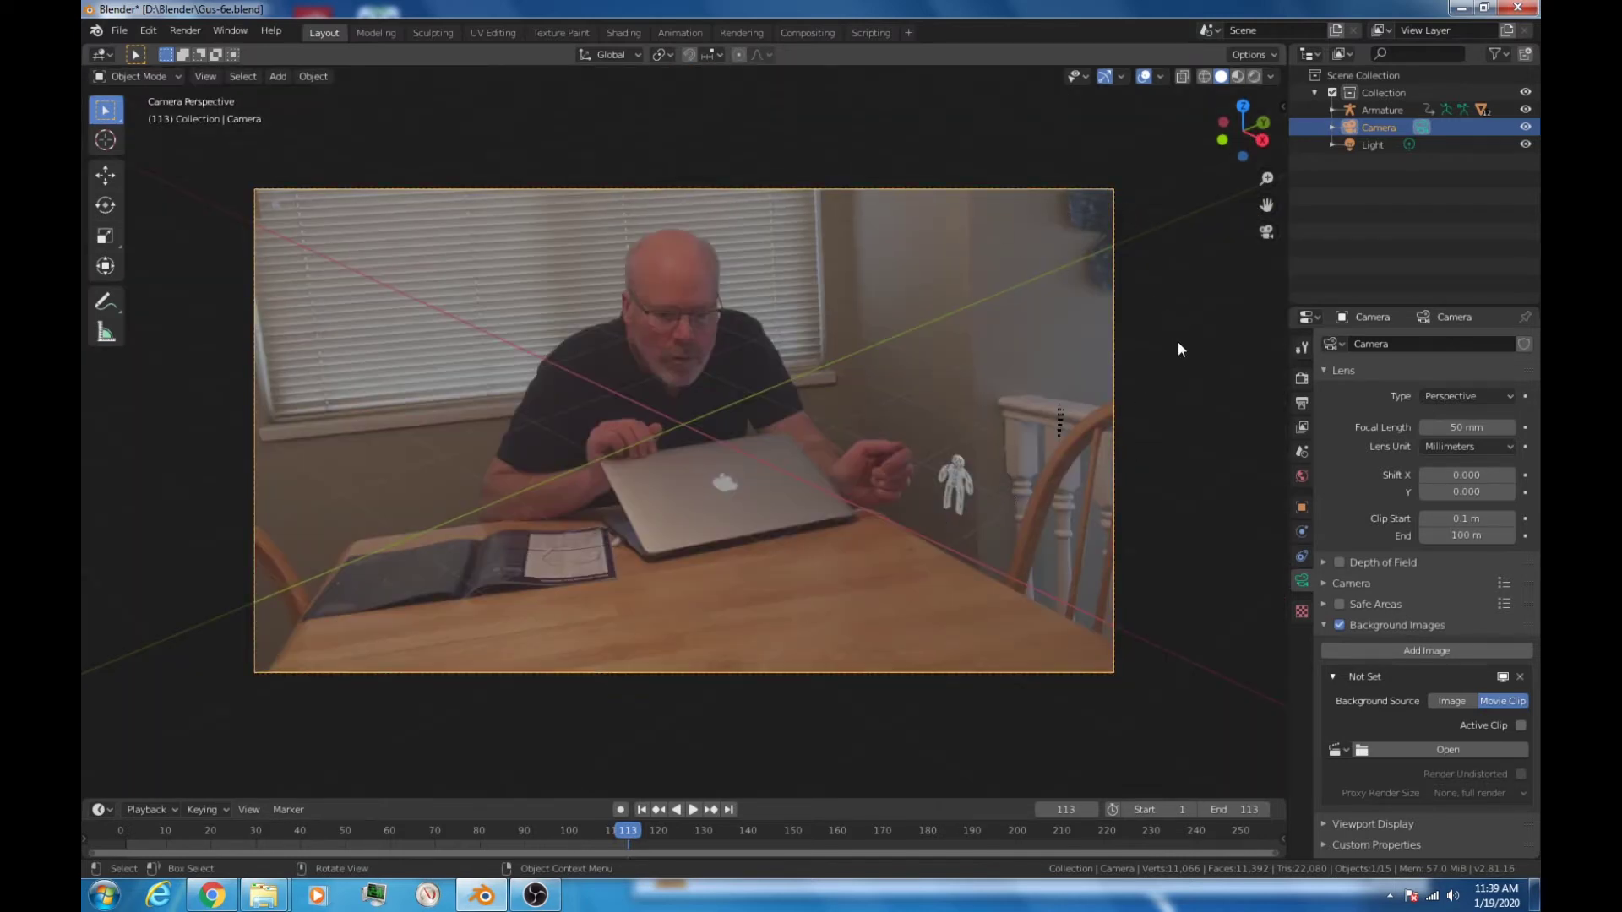
Step: Turn on Lock Camera to View and orbit the camera to set Gus on the table
{"action": "key", "text": "n"}
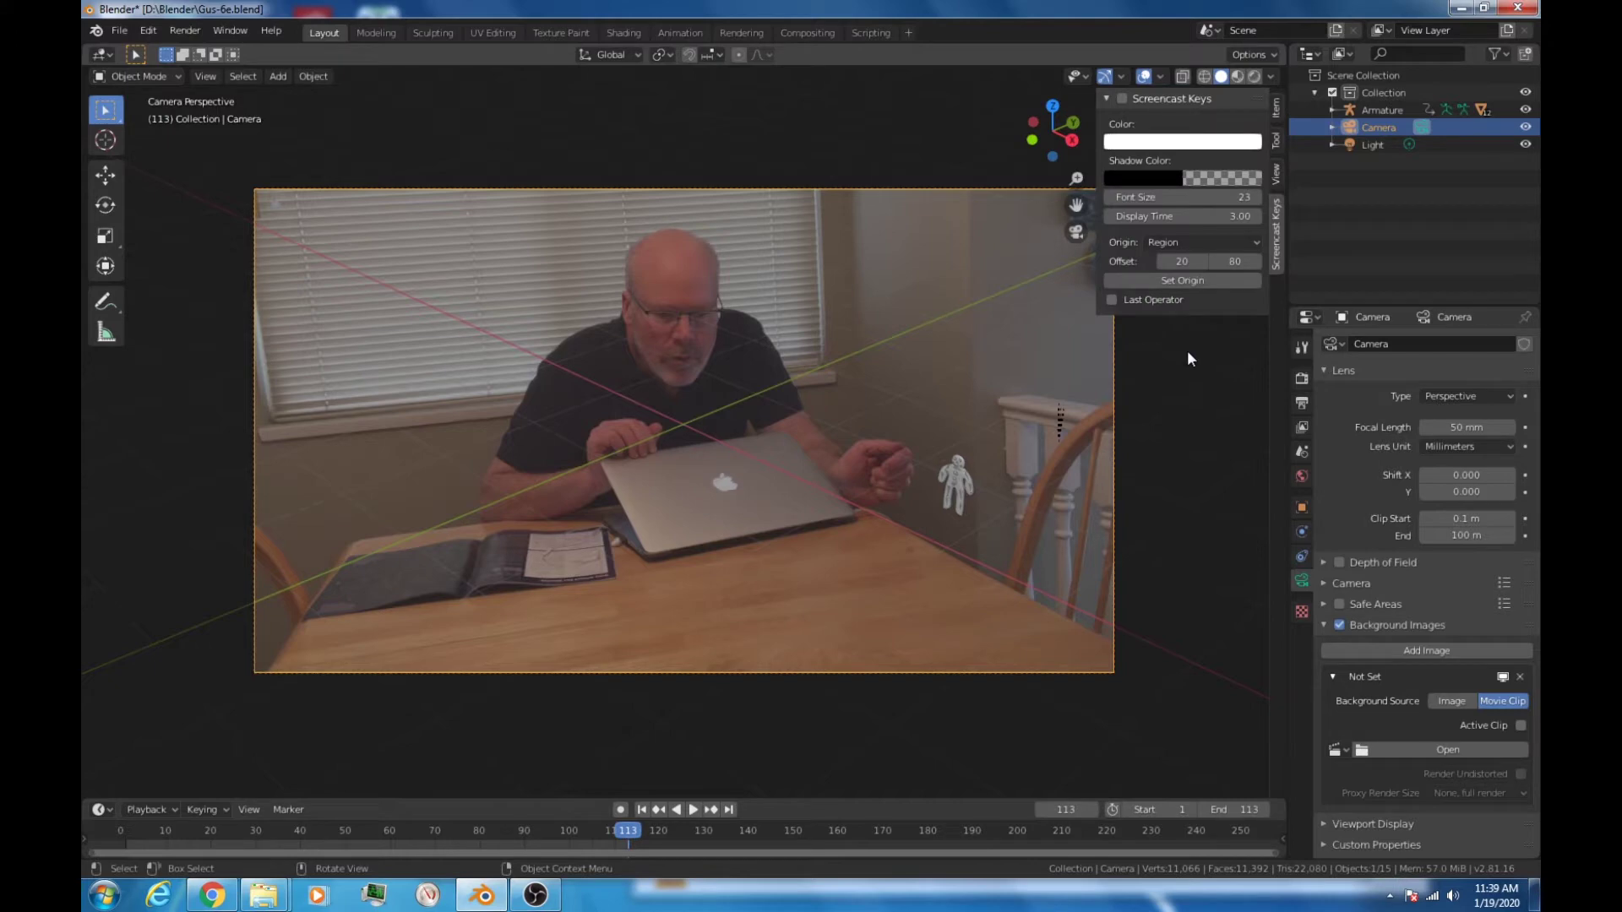
{"action": "left_click", "coordinate": [1276, 173]}
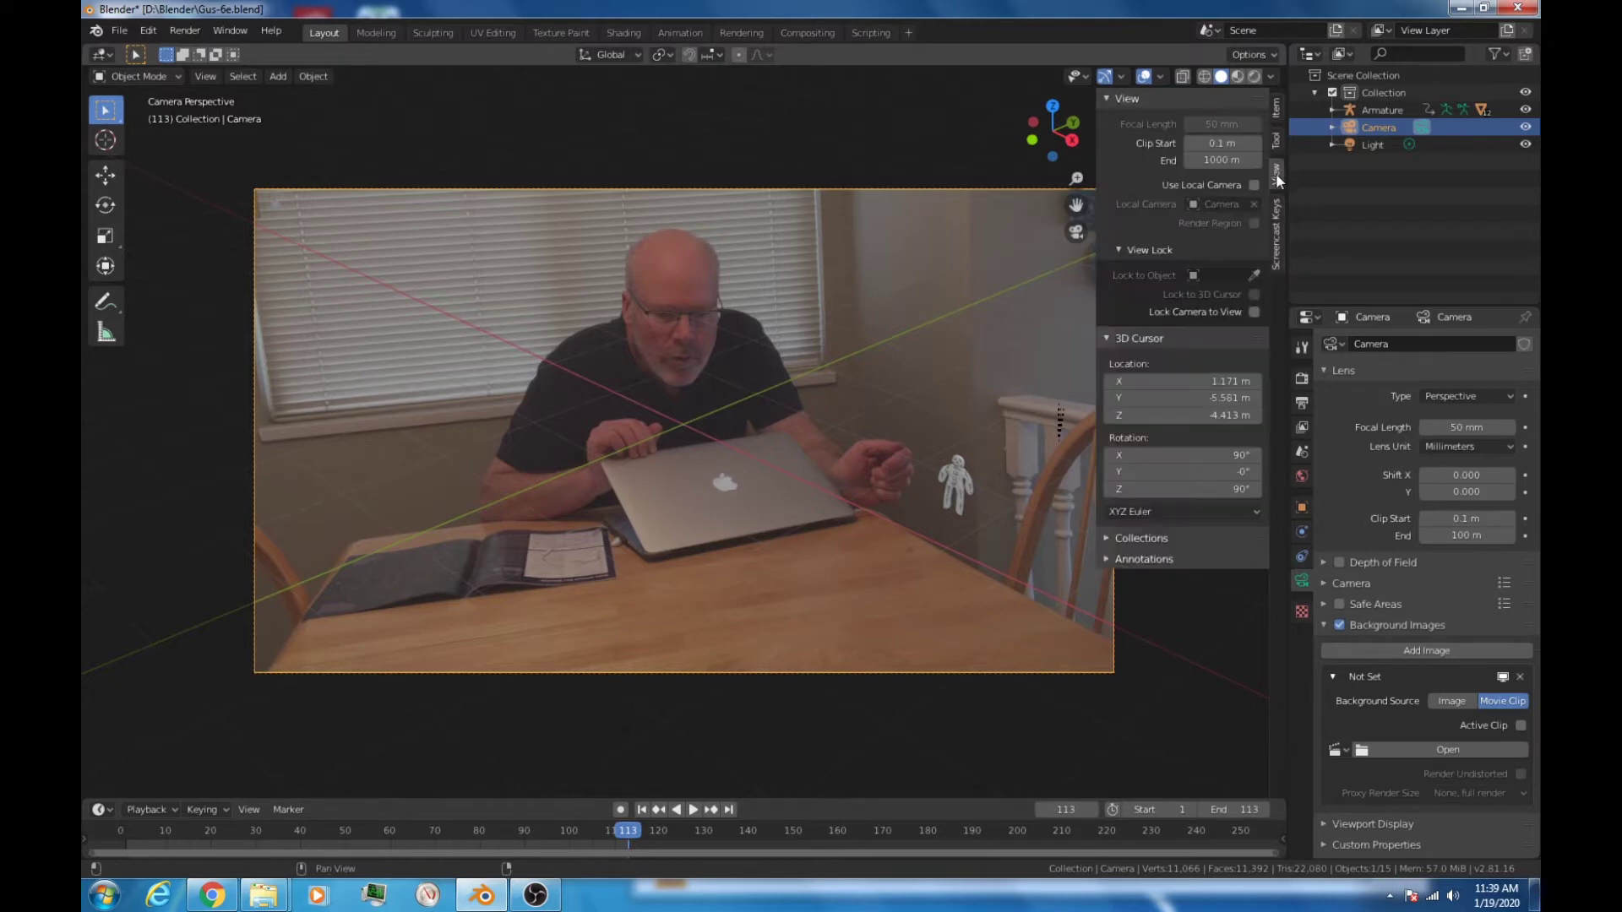
{"action": "left_click", "coordinate": [1254, 312]}
{"action": "key", "text": "n"}
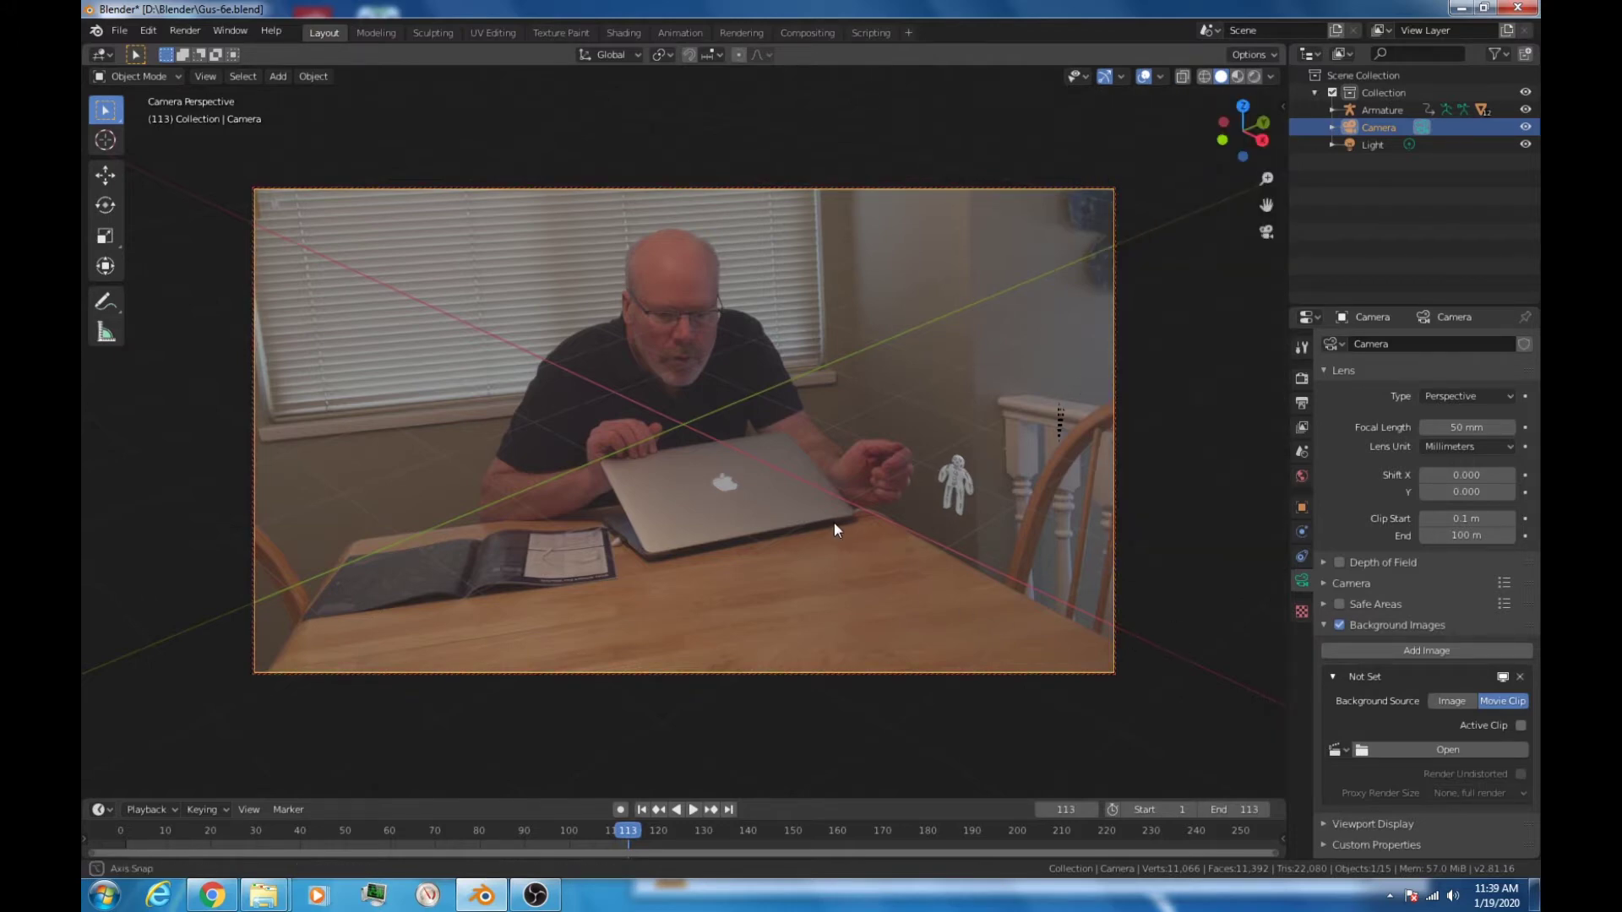
{"action": "mouse_move", "coordinate": [834, 524]}
{"action": "middle_mouse_down"}
{"action": "mouse_move", "coordinate": [904, 520]}
{"action": "mouse_move", "coordinate": [916, 493]}
{"action": "mouse_move", "coordinate": [869, 514]}
{"action": "mouse_move", "coordinate": [815, 505]}
{"action": "mouse_move", "coordinate": [865, 527]}
{"action": "middle_mouse_up"}
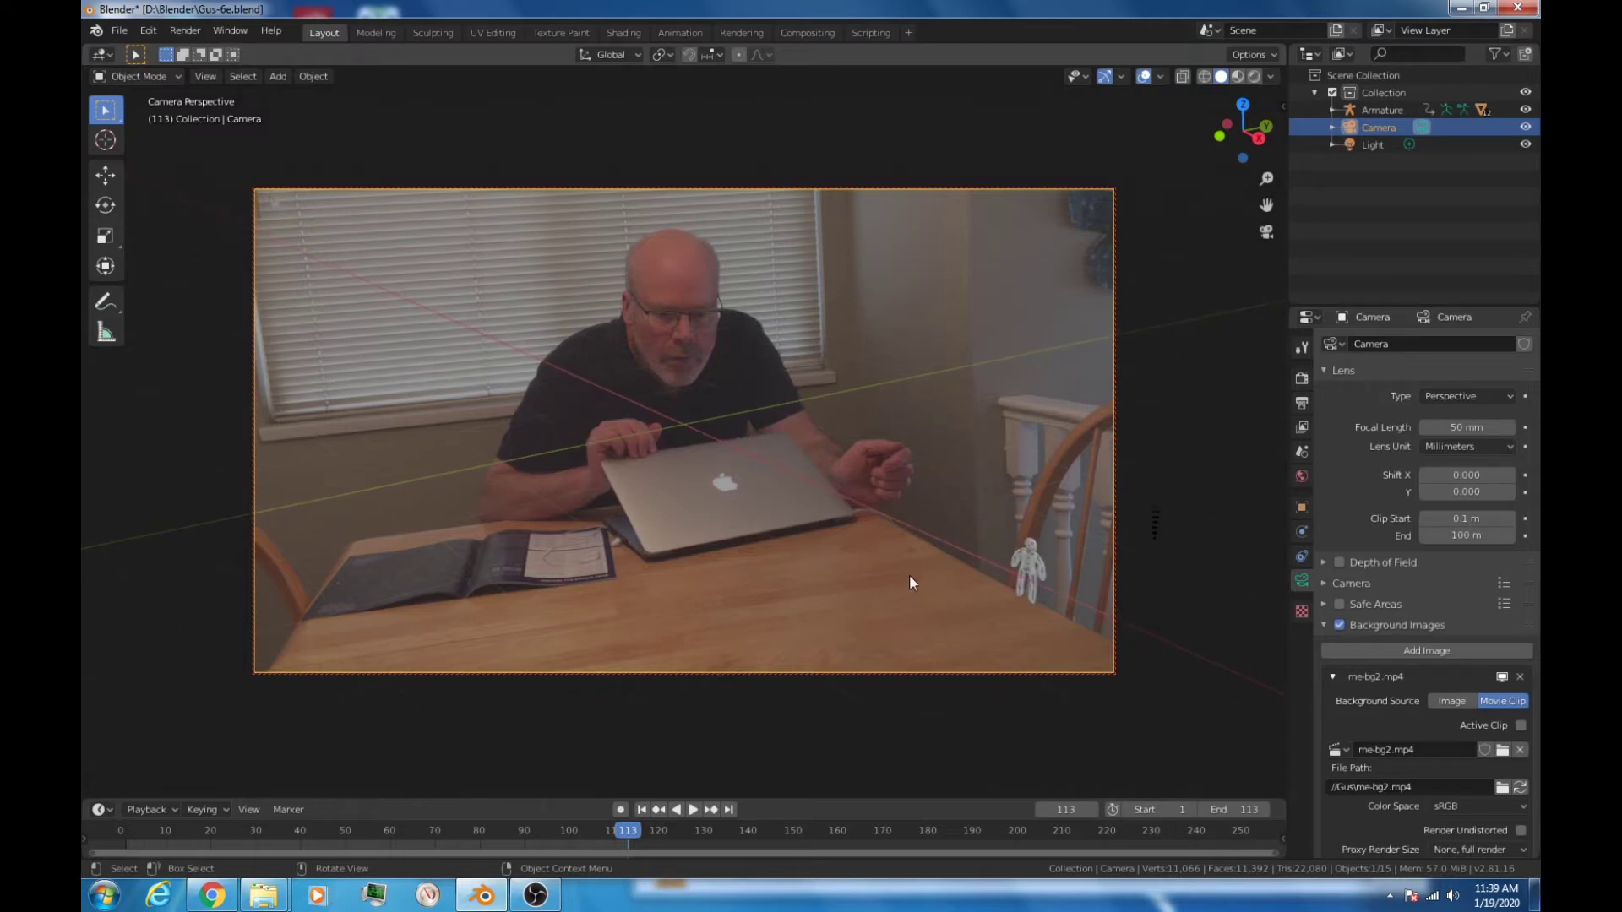
{"action": "scroll", "coordinate": [909, 575], "scroll_direction": "down", "scroll_amount": 2}
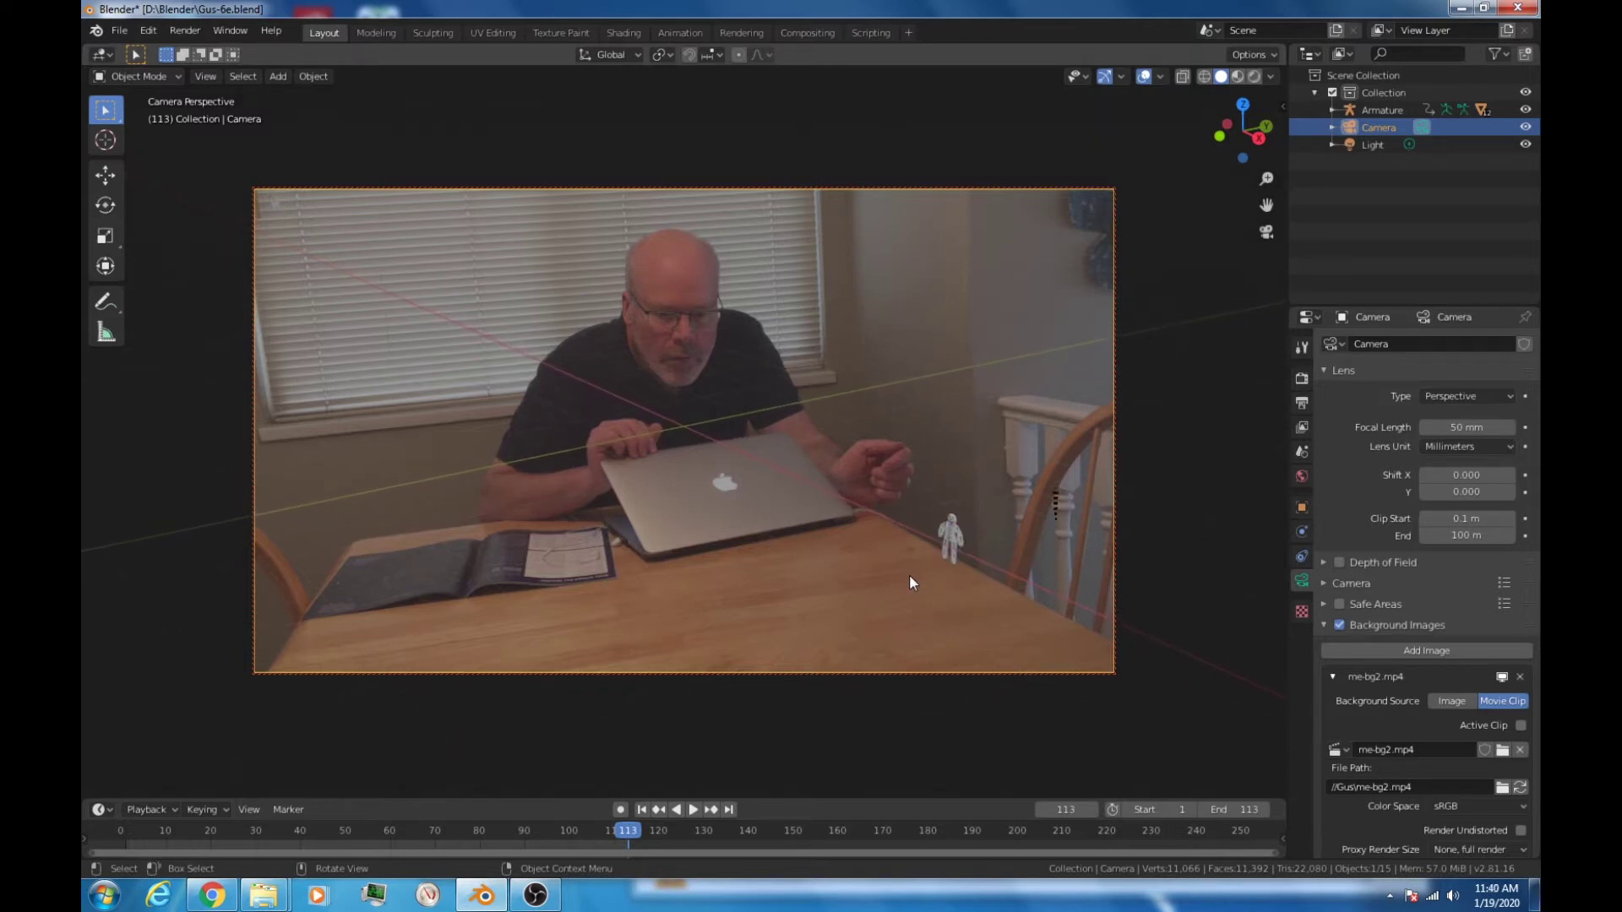
{"action": "scroll", "coordinate": [909, 575], "scroll_direction": "up", "scroll_amount": 2}
{"action": "scroll", "coordinate": [910, 576], "scroll_direction": "down", "scroll_amount": 2}
Step: Fit the camera frame to the viewport, fine-tune the framing, and keep Lock Camera to View on
{"action": "key", "text": "n"}
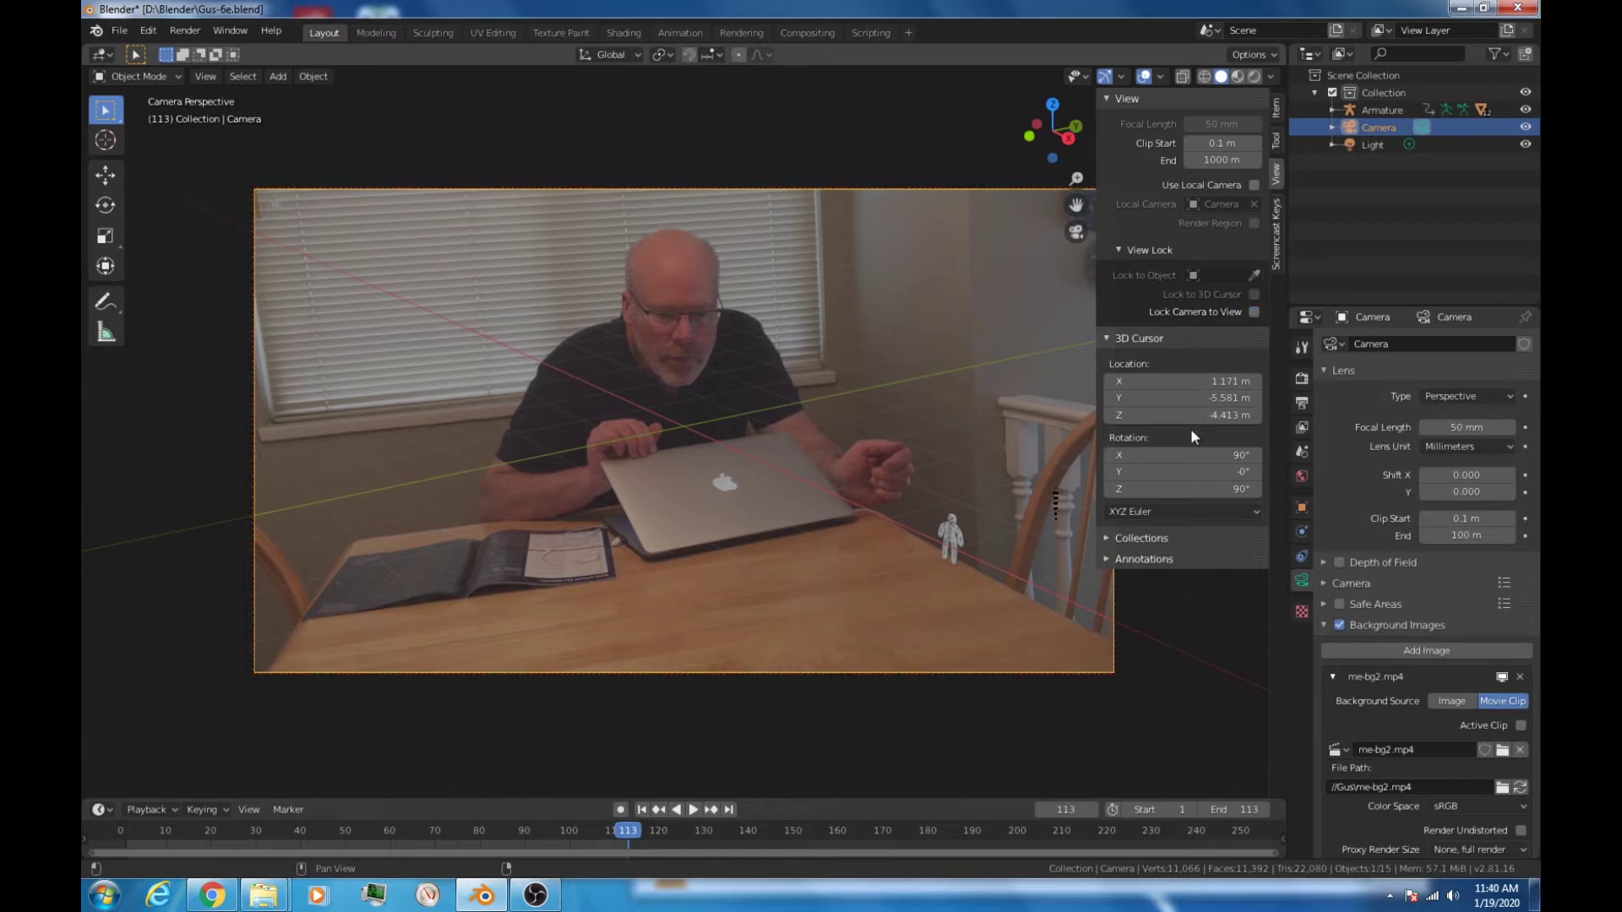
{"action": "key", "text": "Home"}
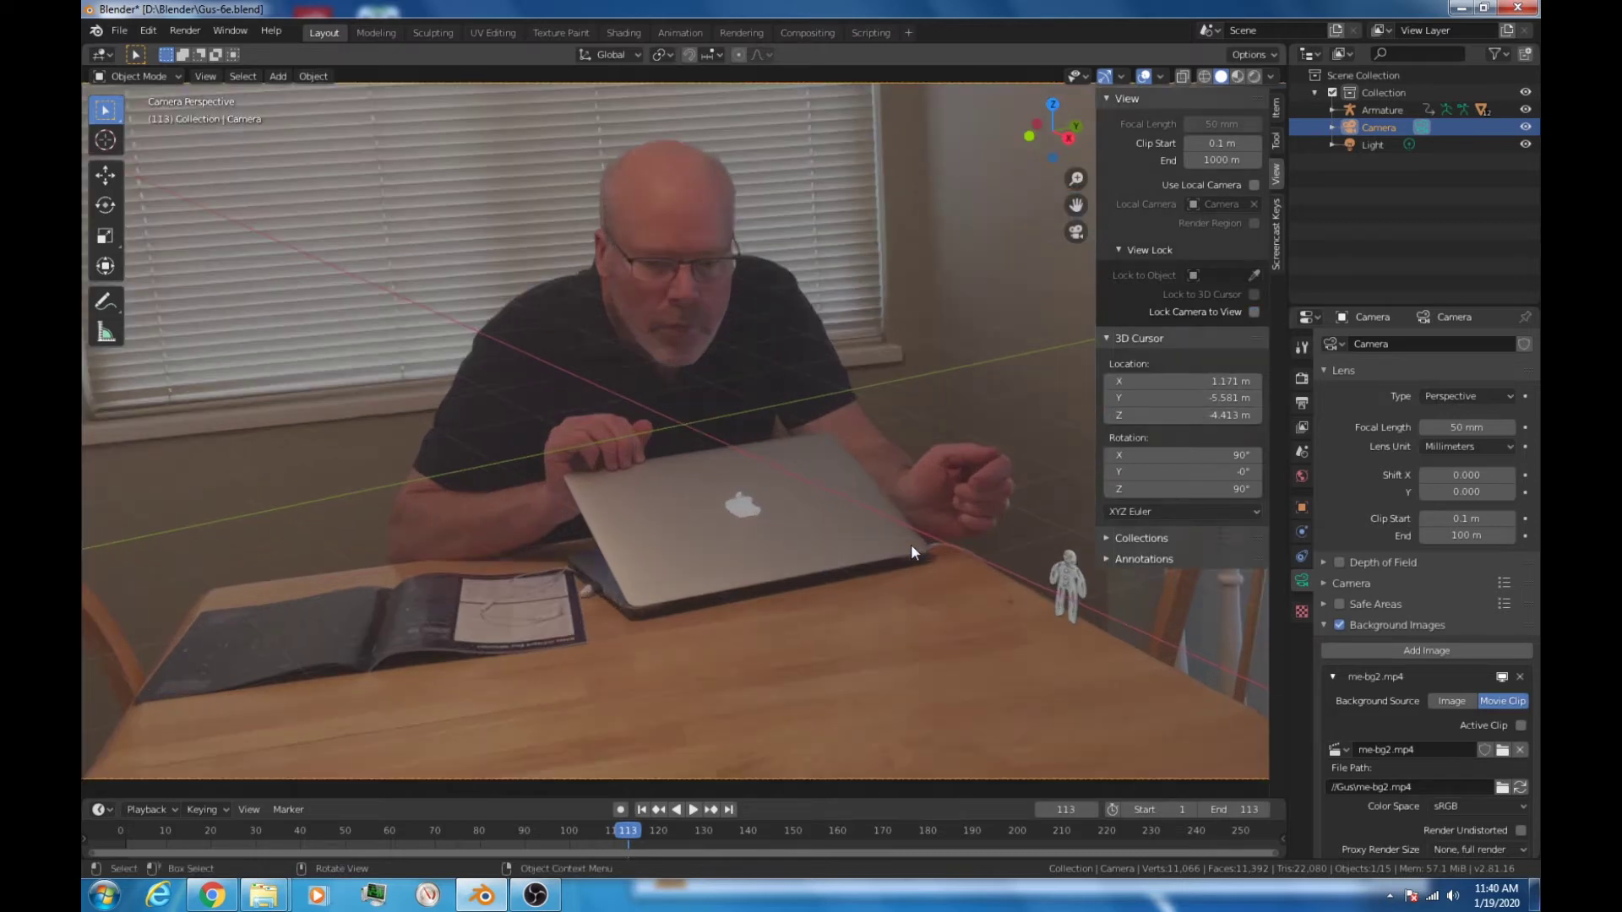
{"action": "scroll", "coordinate": [911, 544], "scroll_direction": "down", "scroll_amount": 1}
{"action": "scroll", "coordinate": [911, 544], "scroll_direction": "up", "scroll_amount": 1}
{"action": "scroll", "coordinate": [911, 544], "scroll_direction": "down", "scroll_amount": 1}
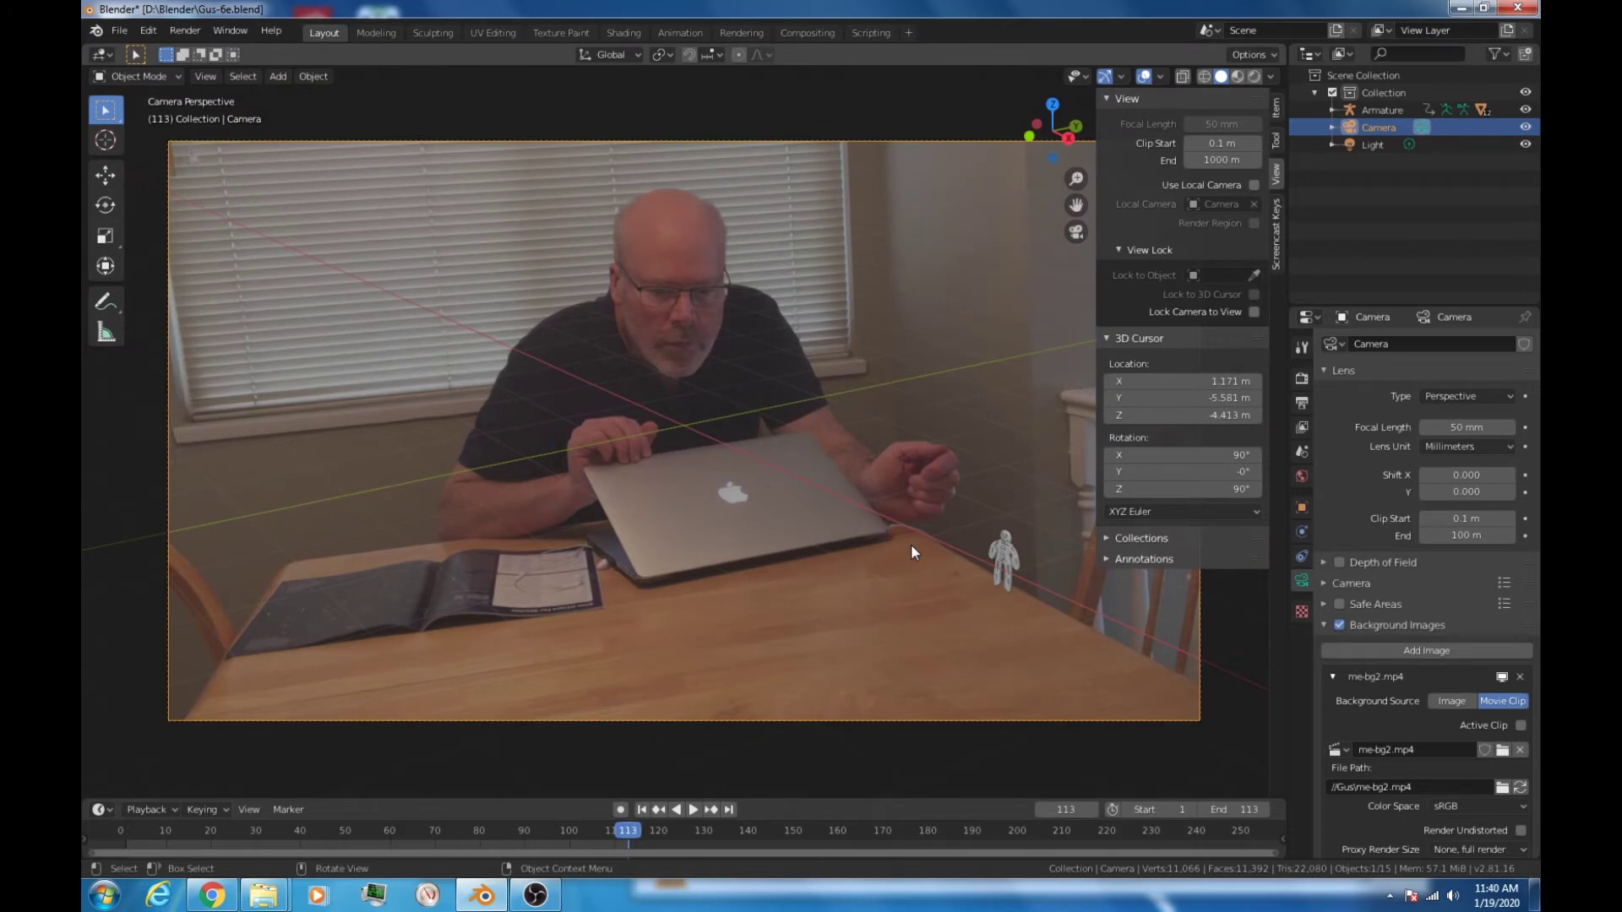
{"action": "left_click", "coordinate": [1254, 313]}
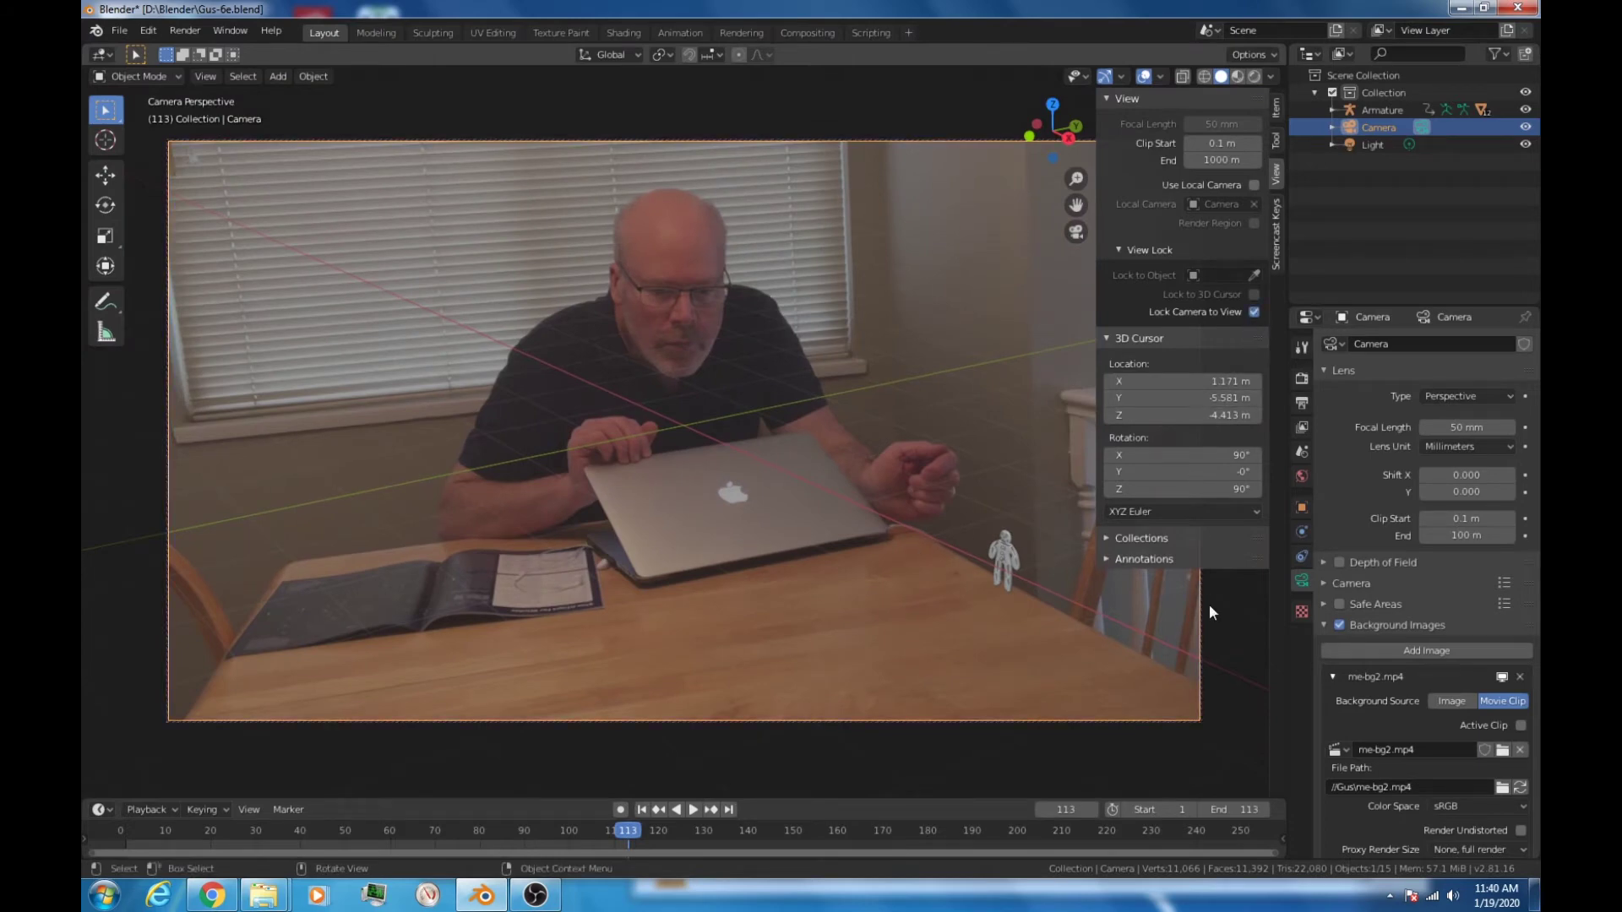
{"action": "key", "text": "n"}
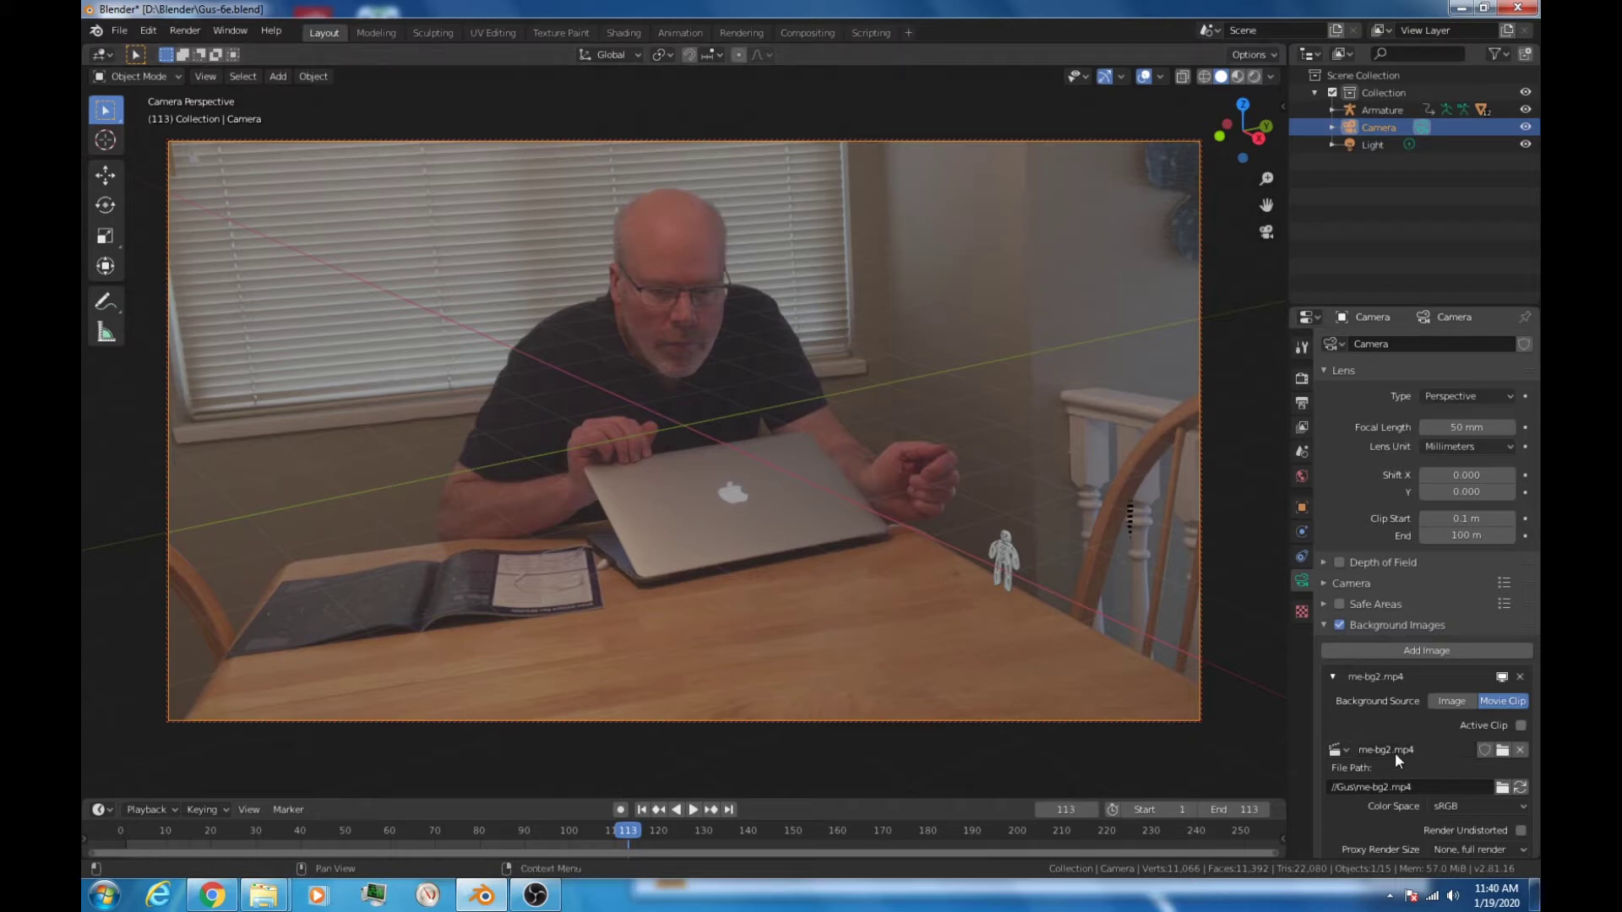
Step: Raise the camera background clip's Alpha to 1.000
{"action": "scroll", "coordinate": [1396, 753], "scroll_direction": "down", "scroll_amount": 2}
{"action": "scroll", "coordinate": [1392, 765], "scroll_direction": "down", "scroll_amount": 2}
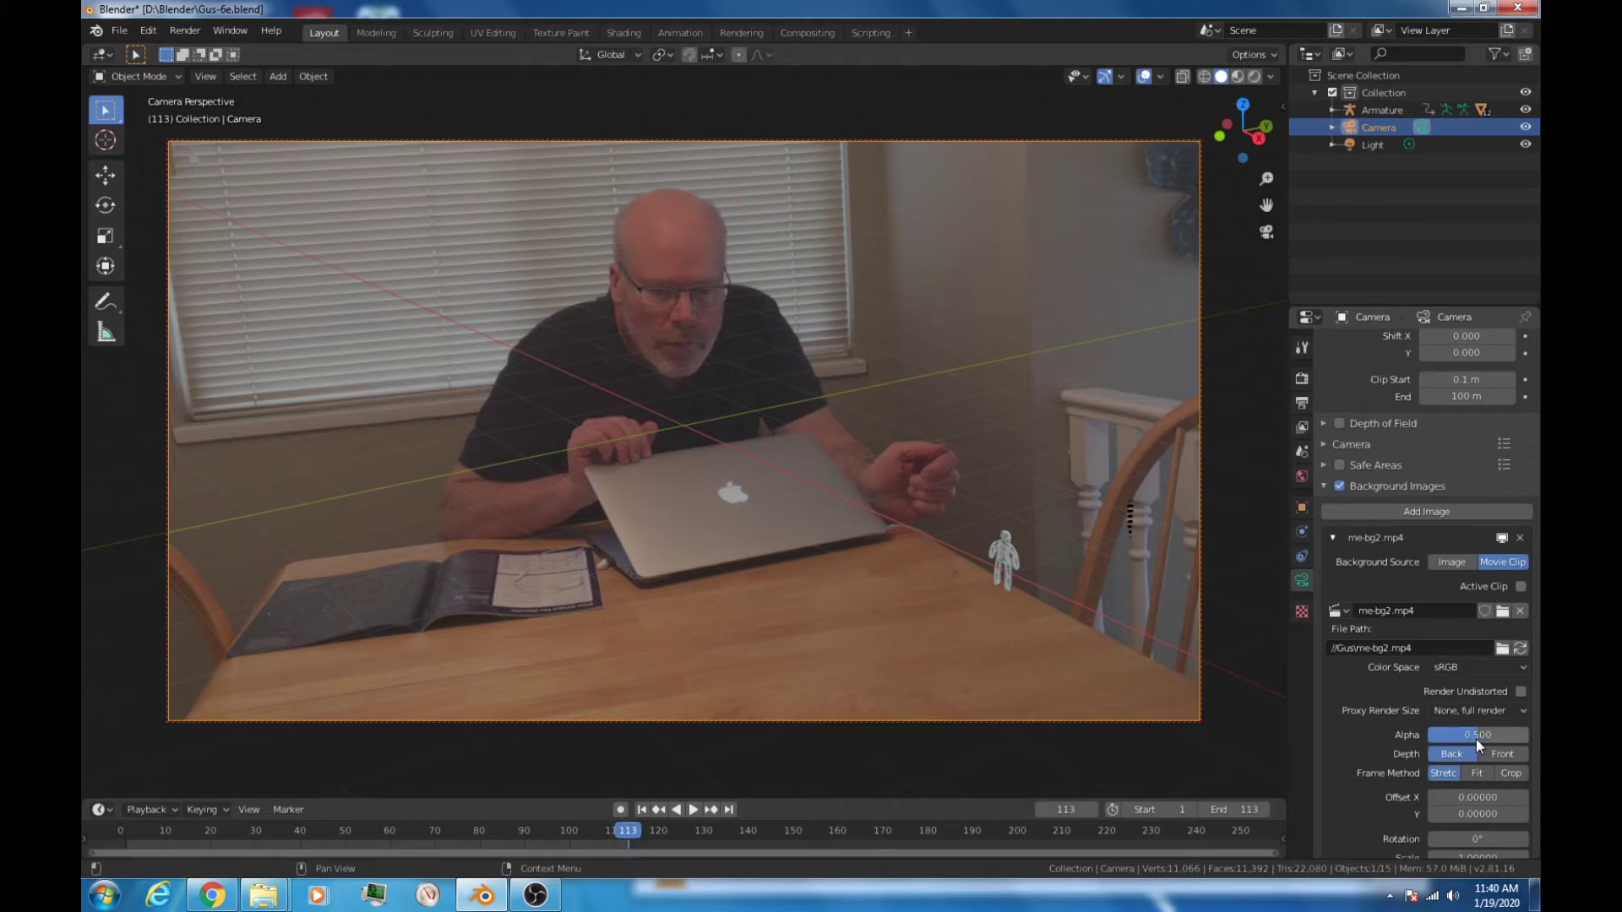
{"action": "left_click_drag", "start_coordinate": [1481, 734], "coordinate": [1528, 734]}
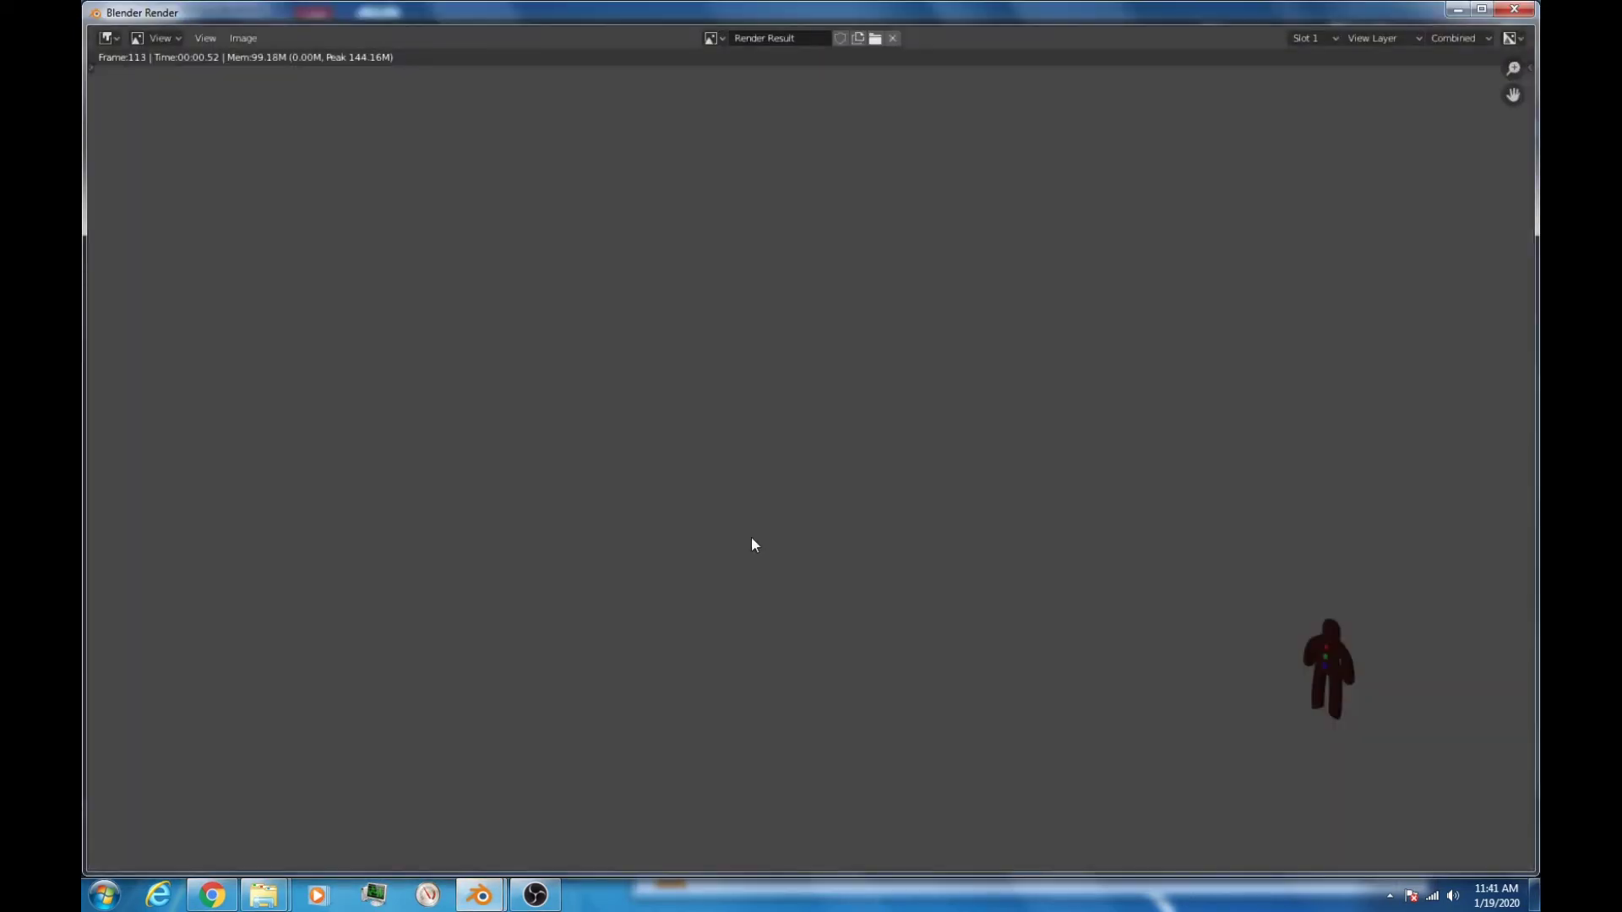
{"action": "key", "text": "Escape"}
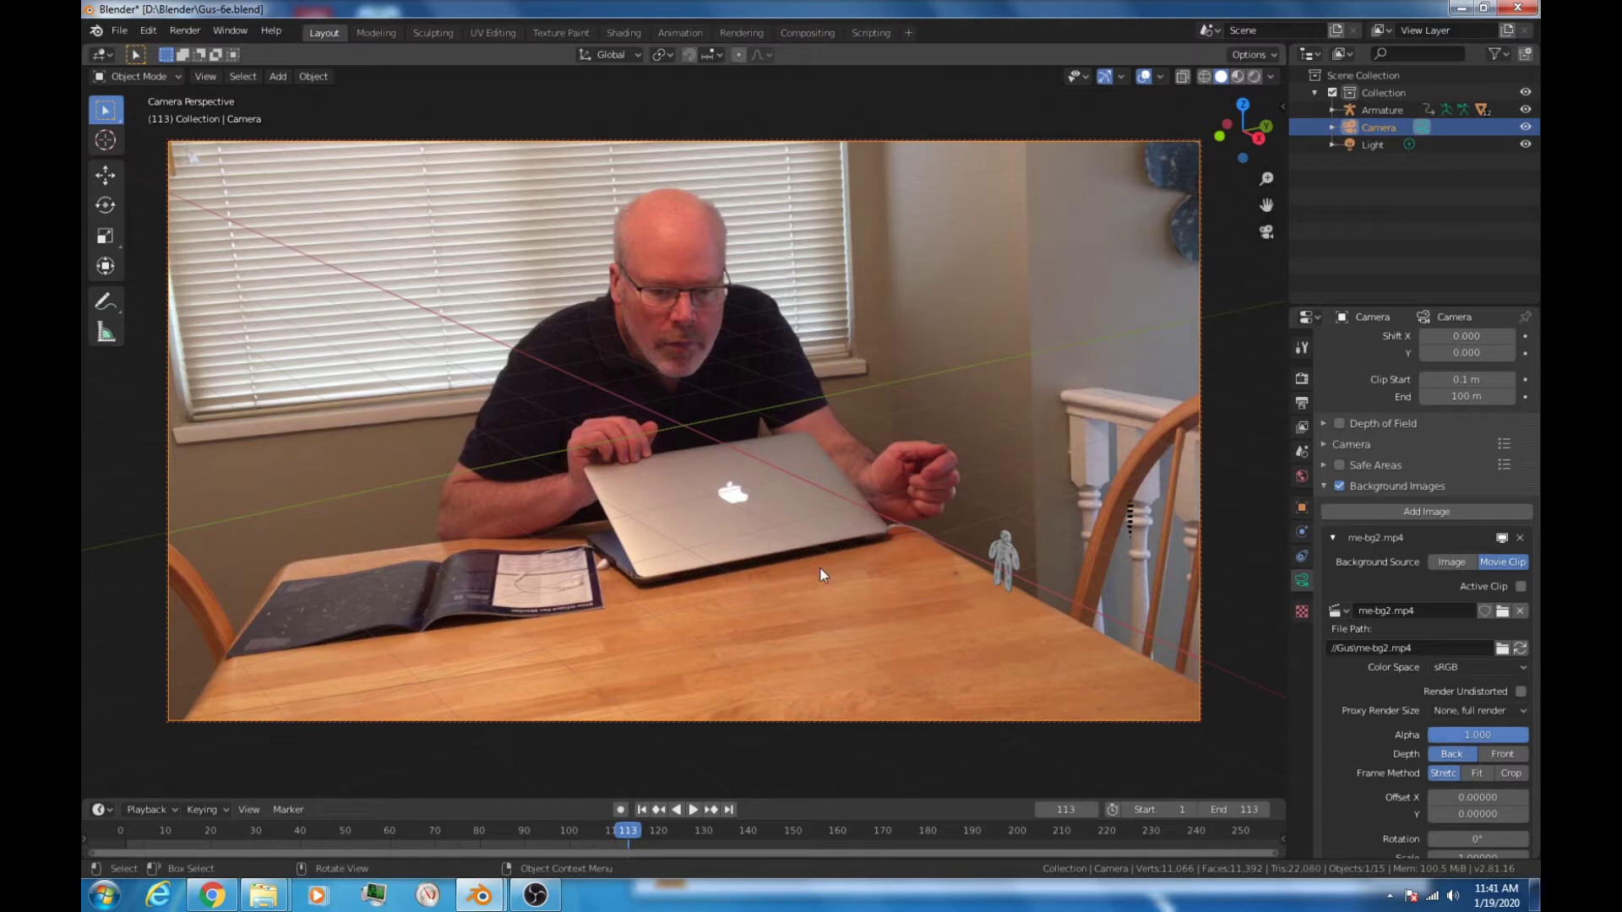
{"action": "left_click", "coordinate": [1302, 380]}
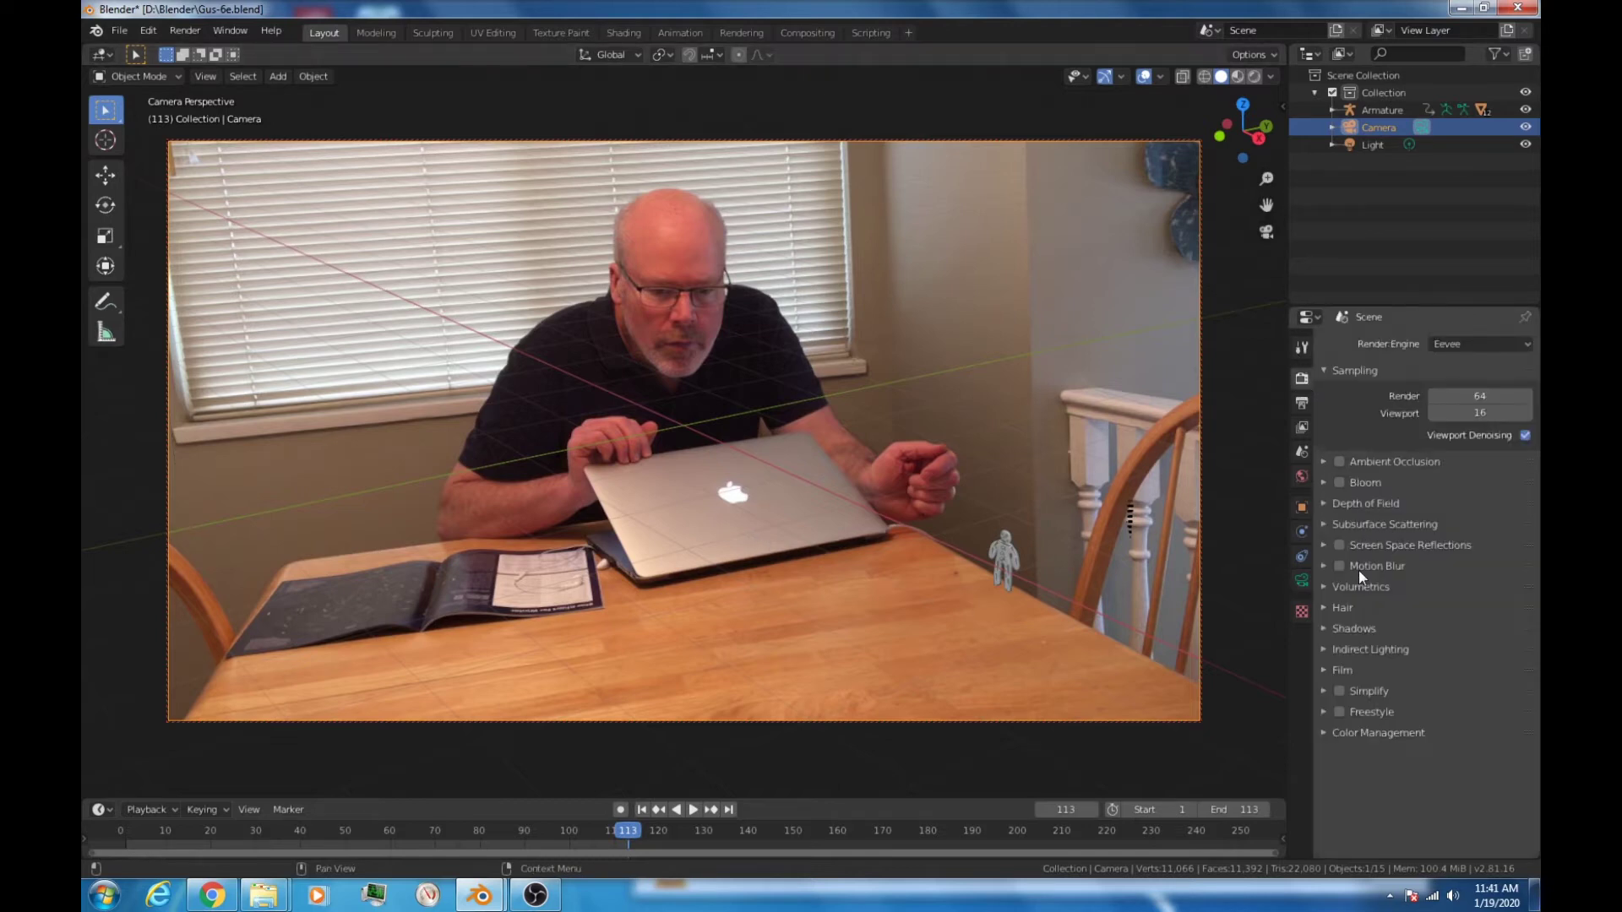
{"action": "left_click", "coordinate": [1325, 671]}
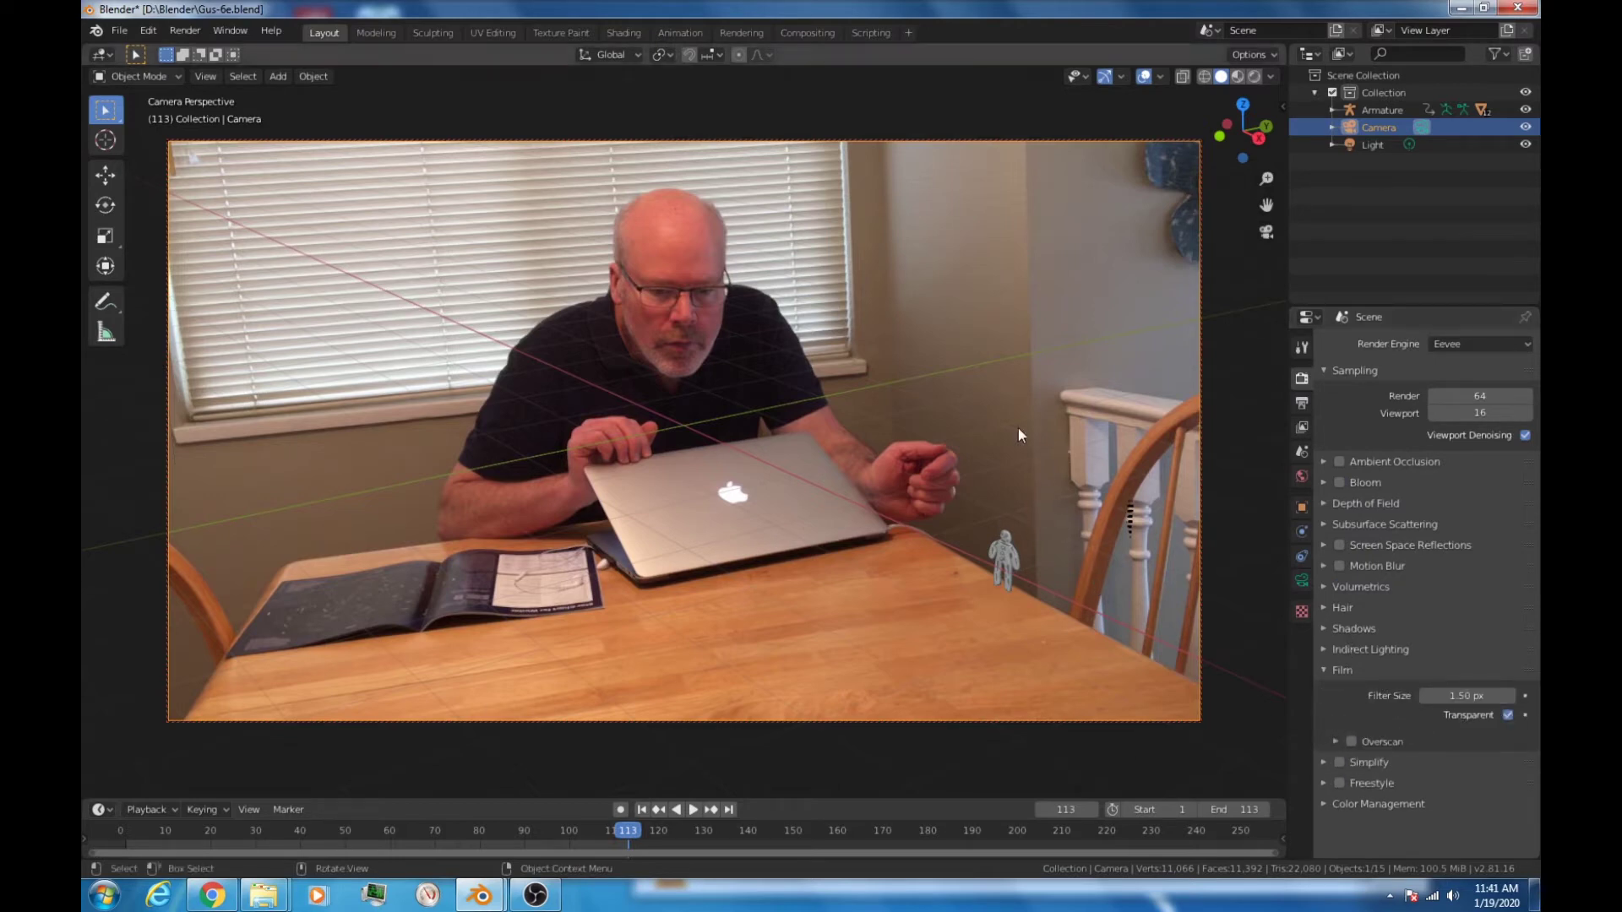
{"action": "key", "text": "F12"}
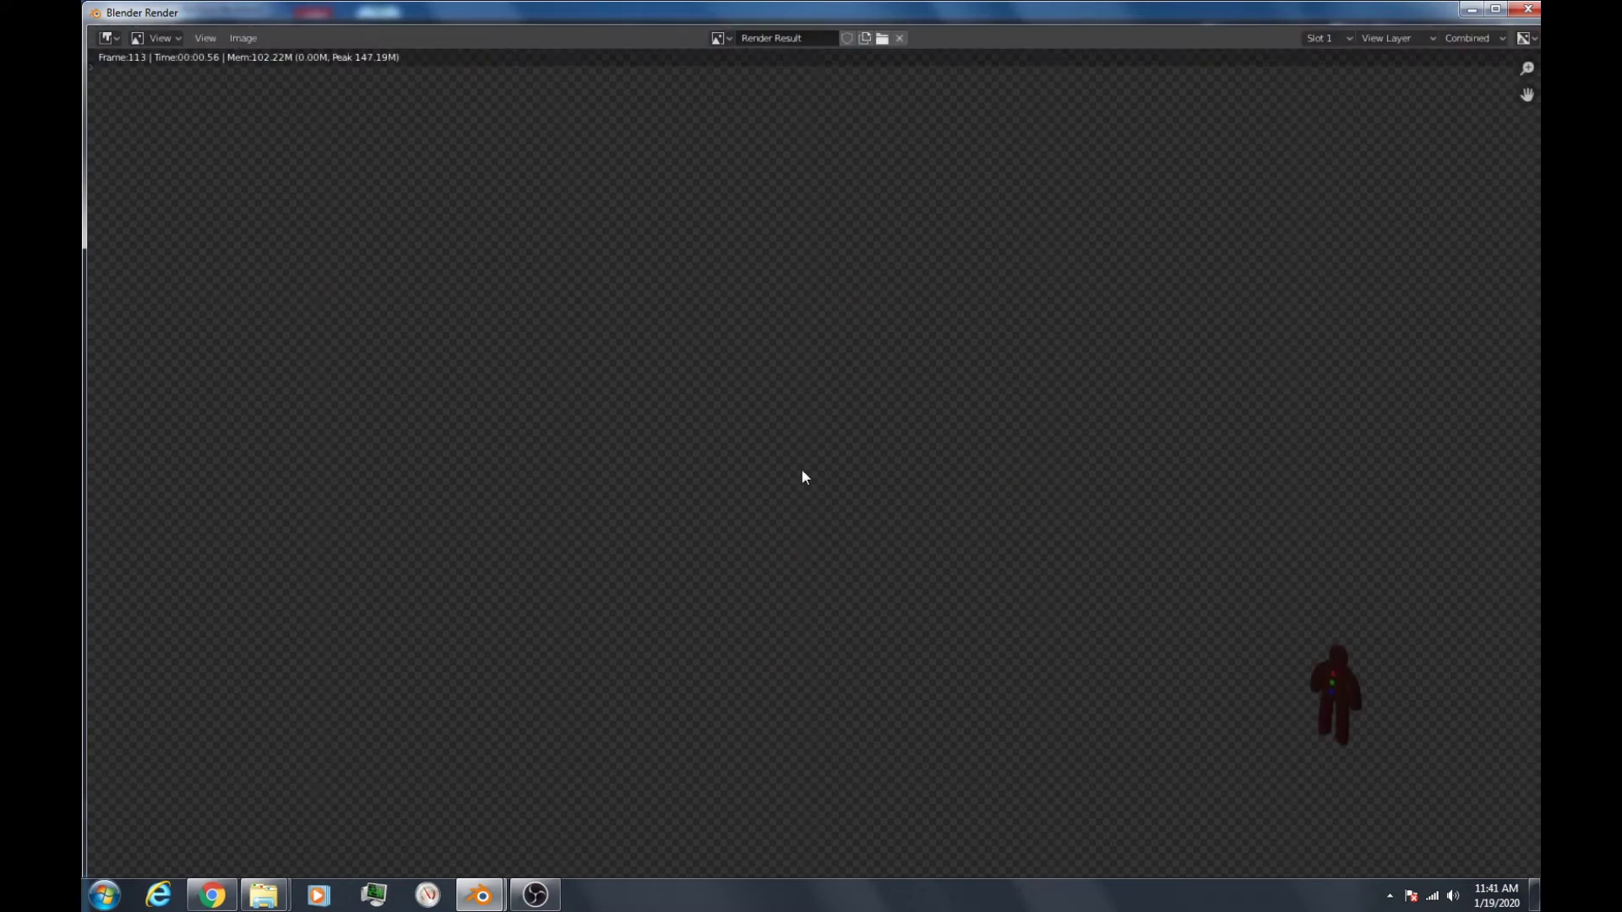
{"action": "key", "text": "Escape"}
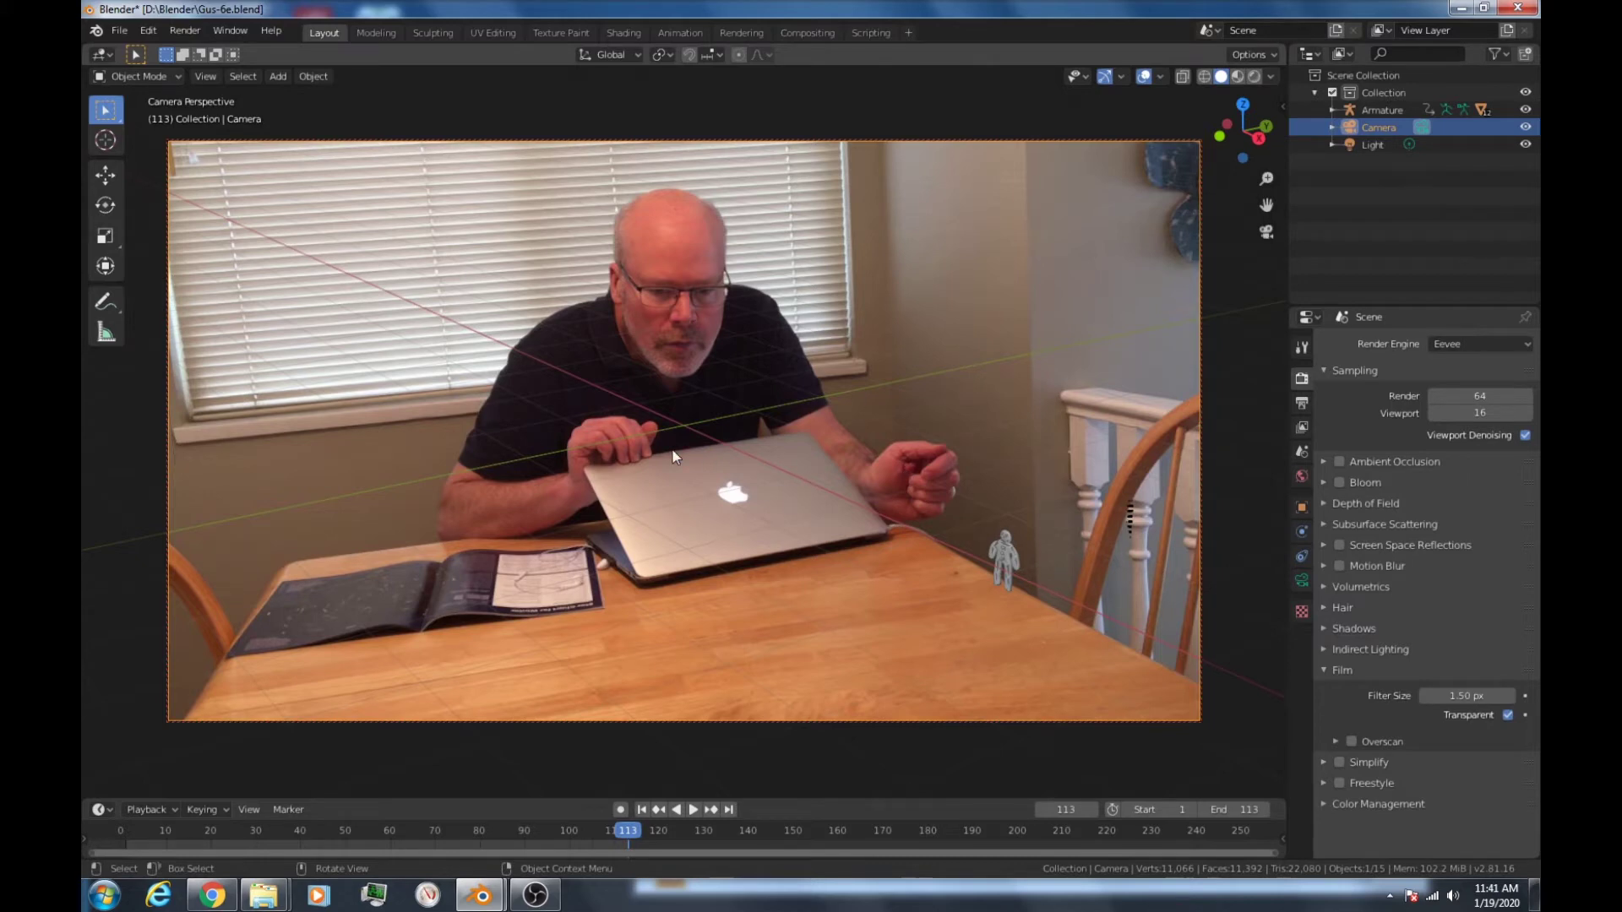
Step: Enable Use Nodes in Compositing and spread out the Render Layers and Composite nodes
{"action": "left_click", "coordinate": [804, 33]}
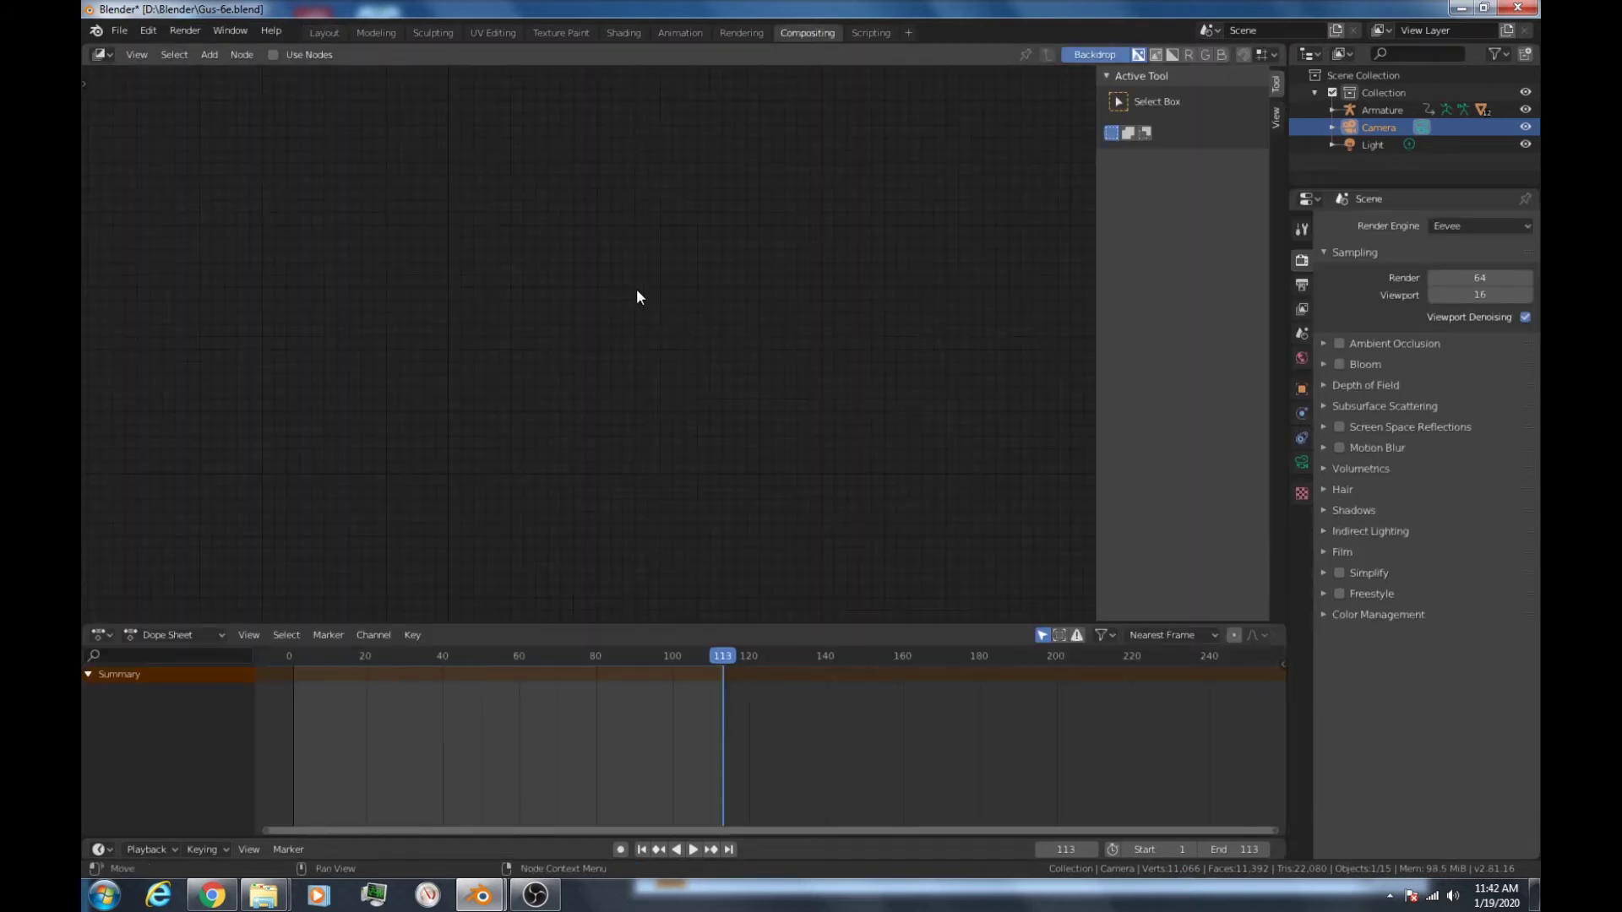
{"action": "left_click", "coordinate": [272, 54]}
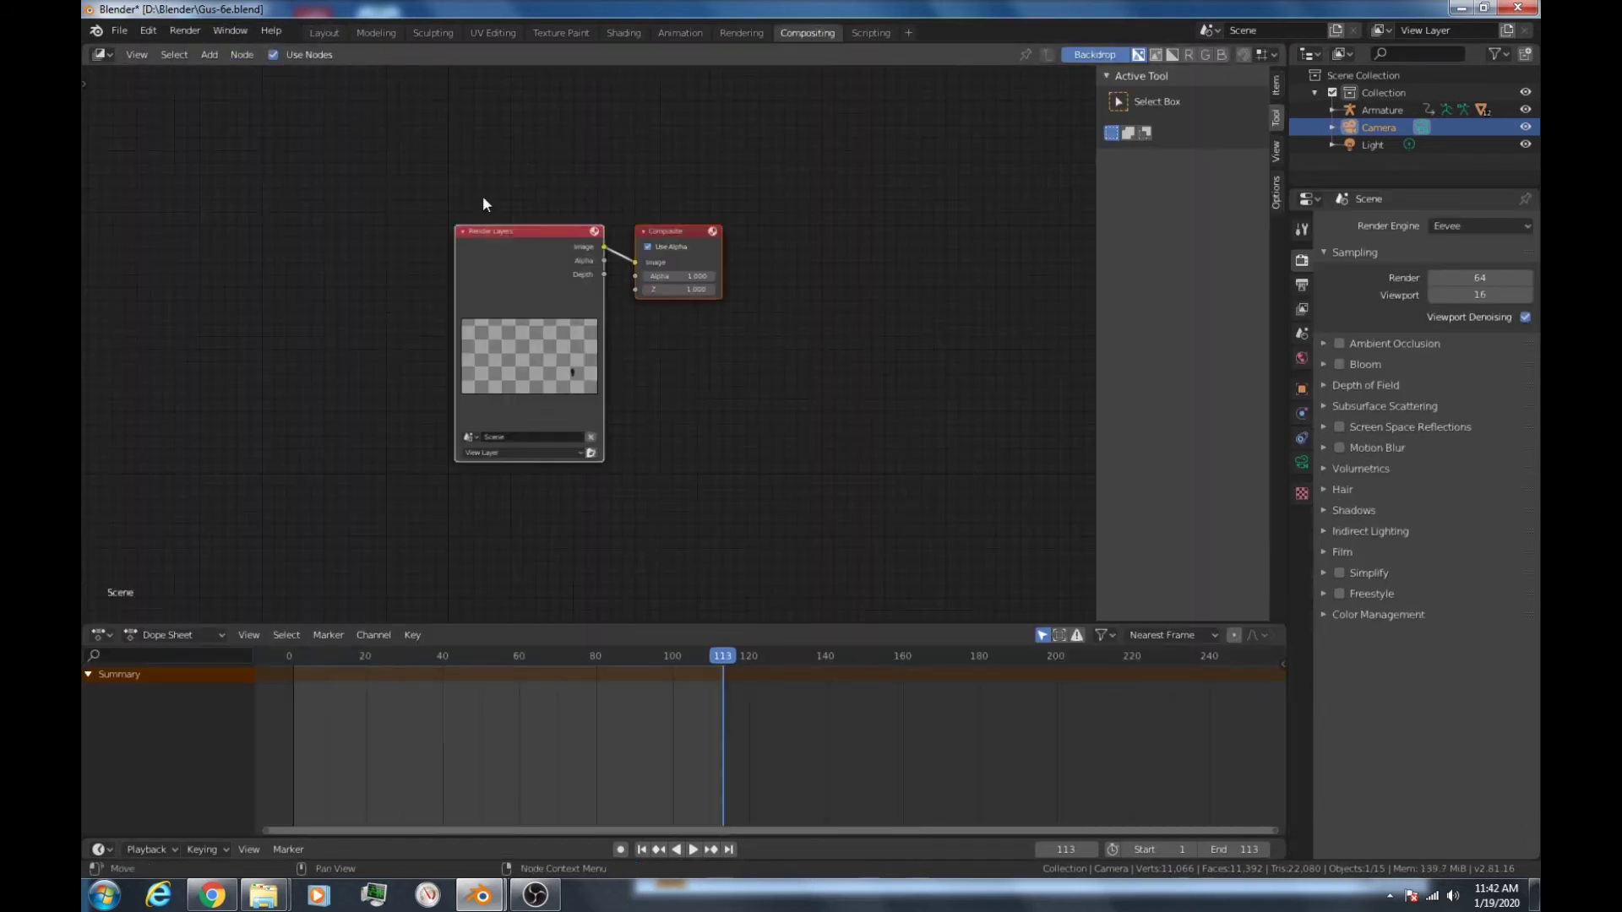
{"action": "left_click", "coordinate": [521, 252]}
{"action": "left_click_drag", "start_coordinate": [540, 235], "coordinate": [460, 330]}
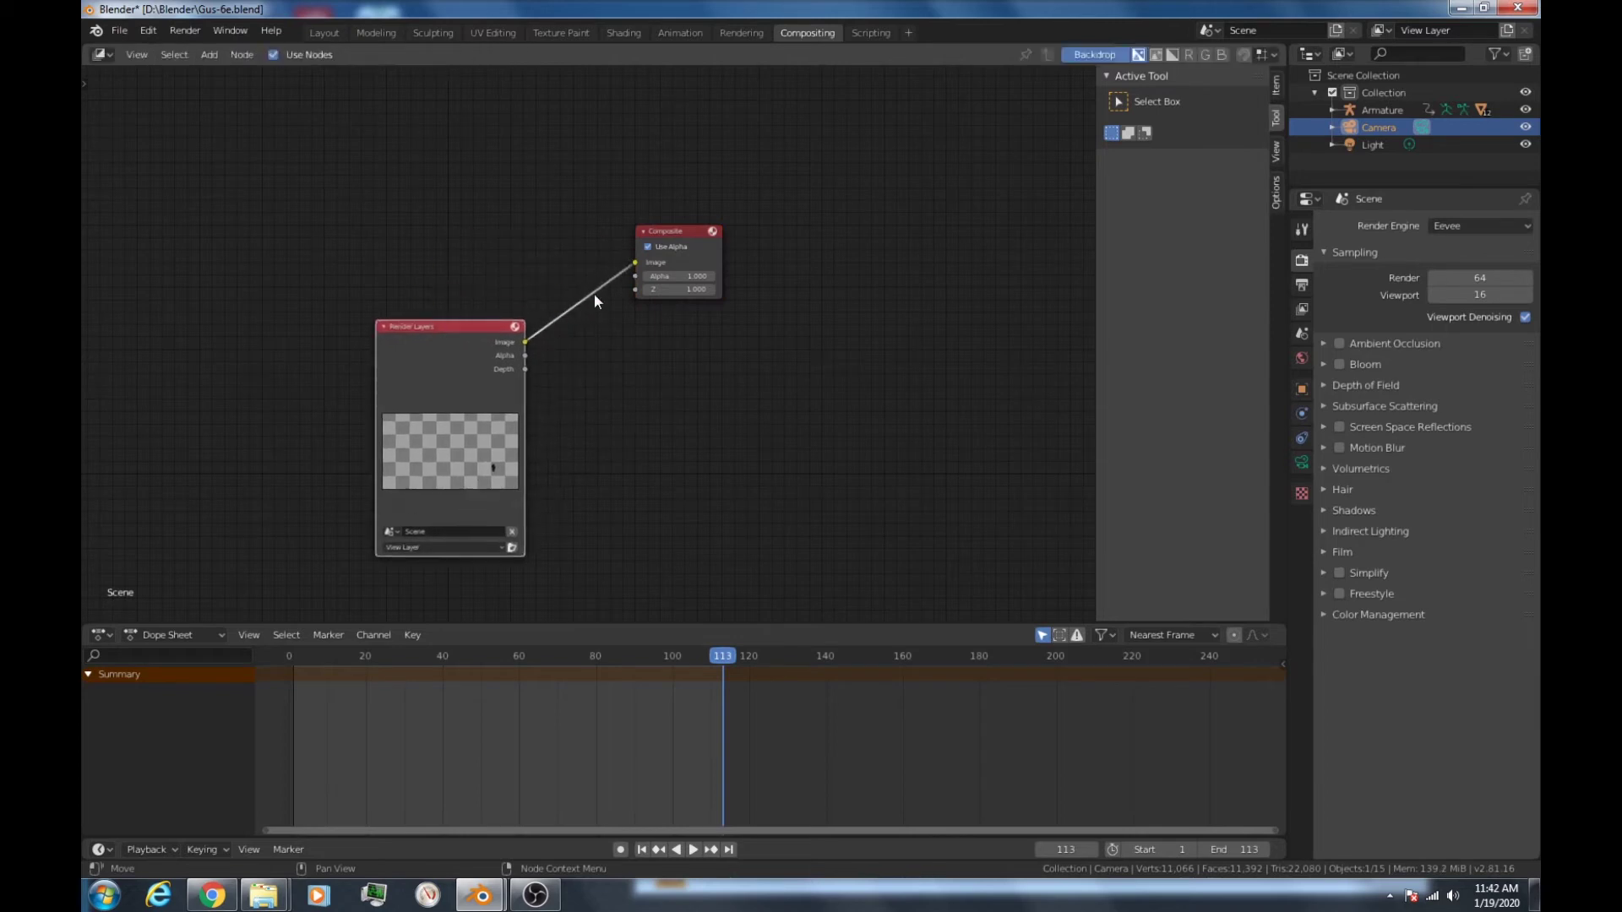
{"action": "left_click_drag", "start_coordinate": [672, 233], "coordinate": [844, 248]}
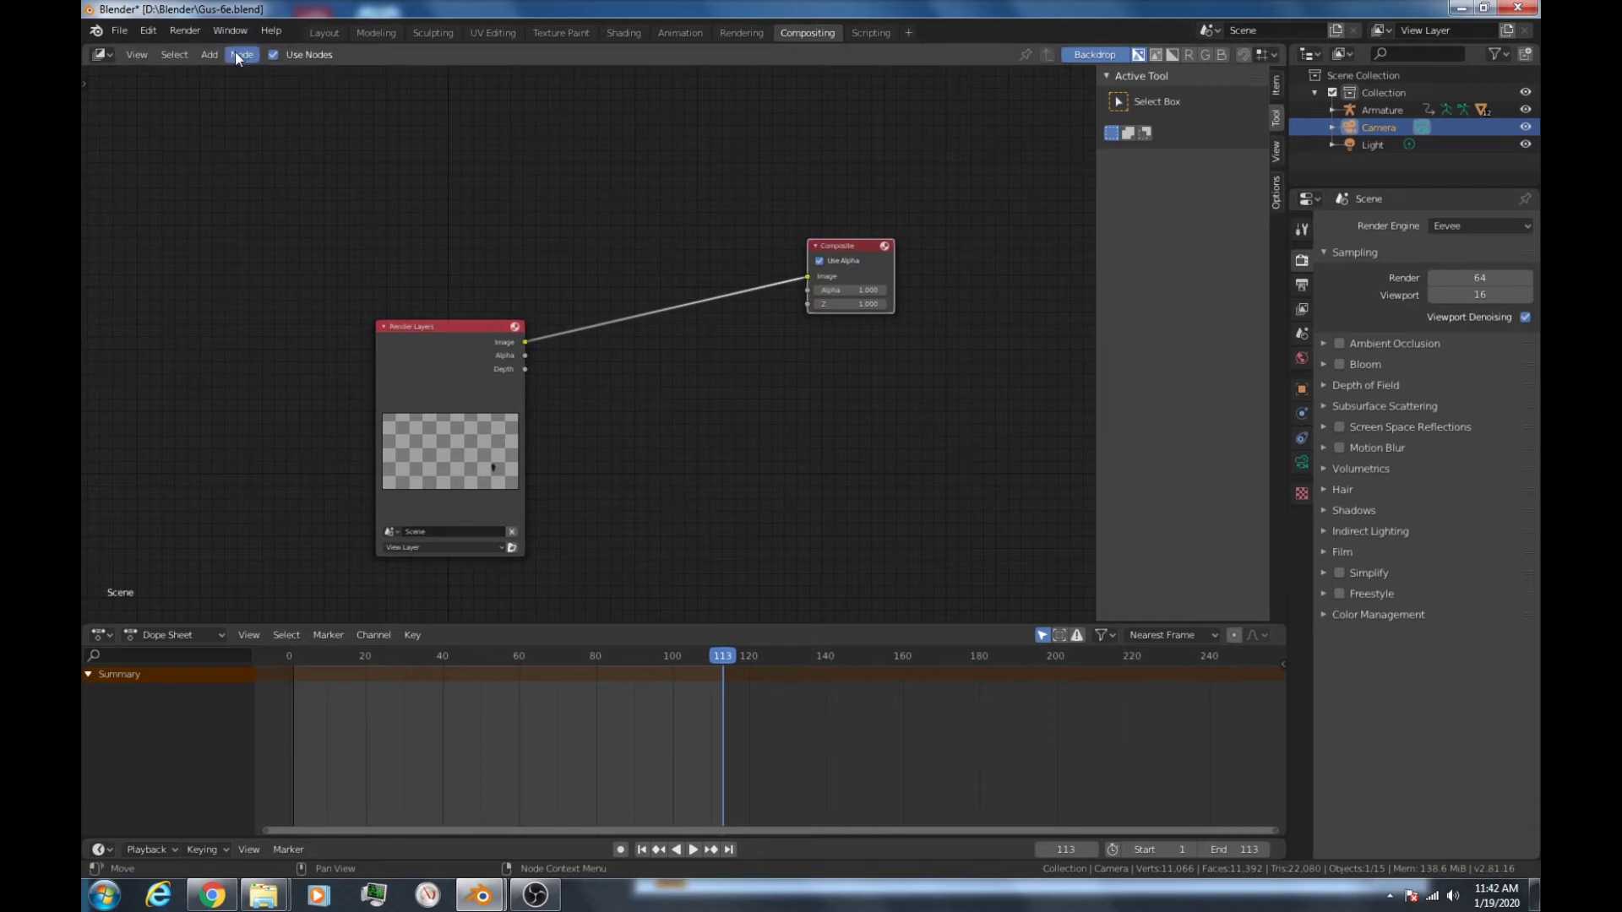
Step: Insert an Alpha Over node onto the Render Layers–Composite link
{"action": "left_click", "coordinate": [210, 54]}
{"action": "mouse_move", "coordinate": [253, 134]}
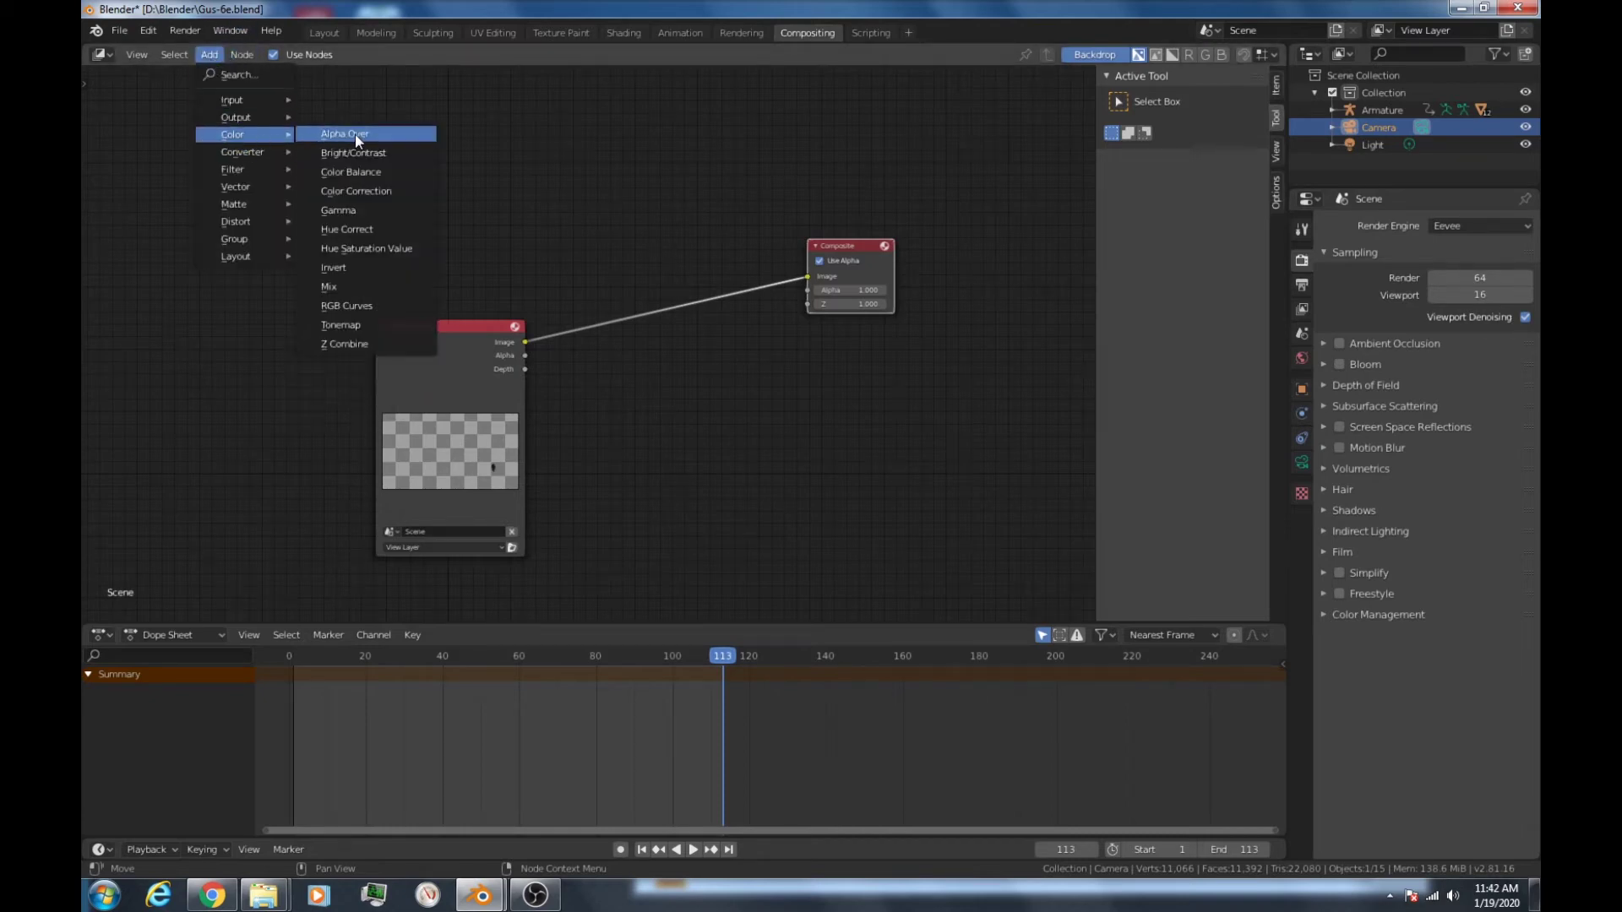
{"action": "left_click", "coordinate": [355, 134]}
{"action": "left_click", "coordinate": [663, 290]}
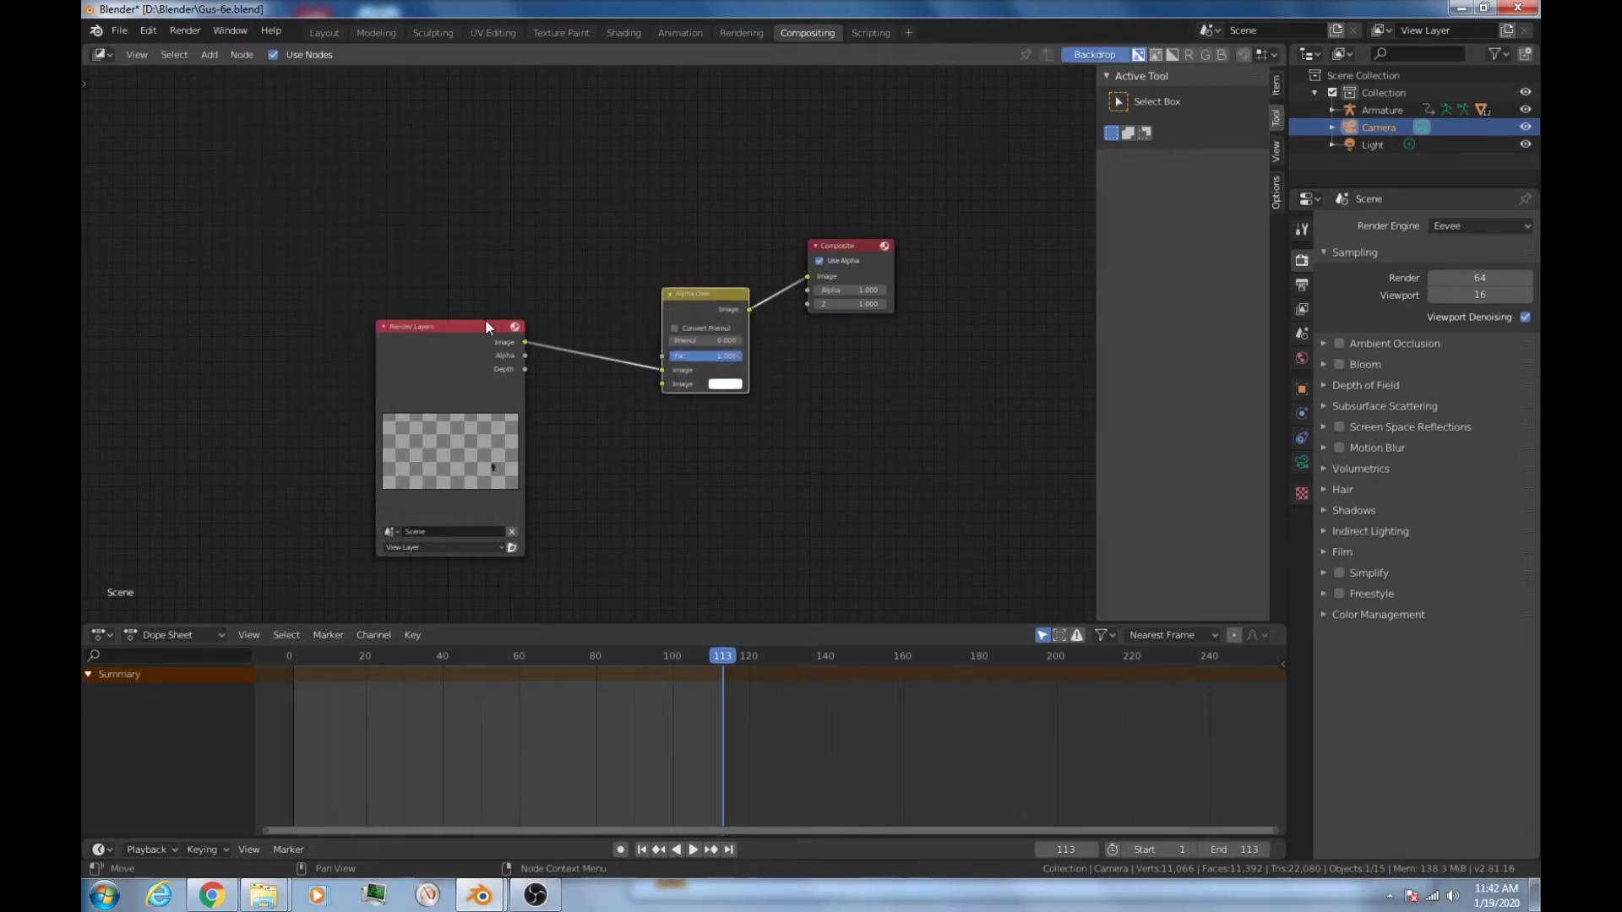
{"action": "left_click_drag", "start_coordinate": [485, 327], "coordinate": [542, 356]}
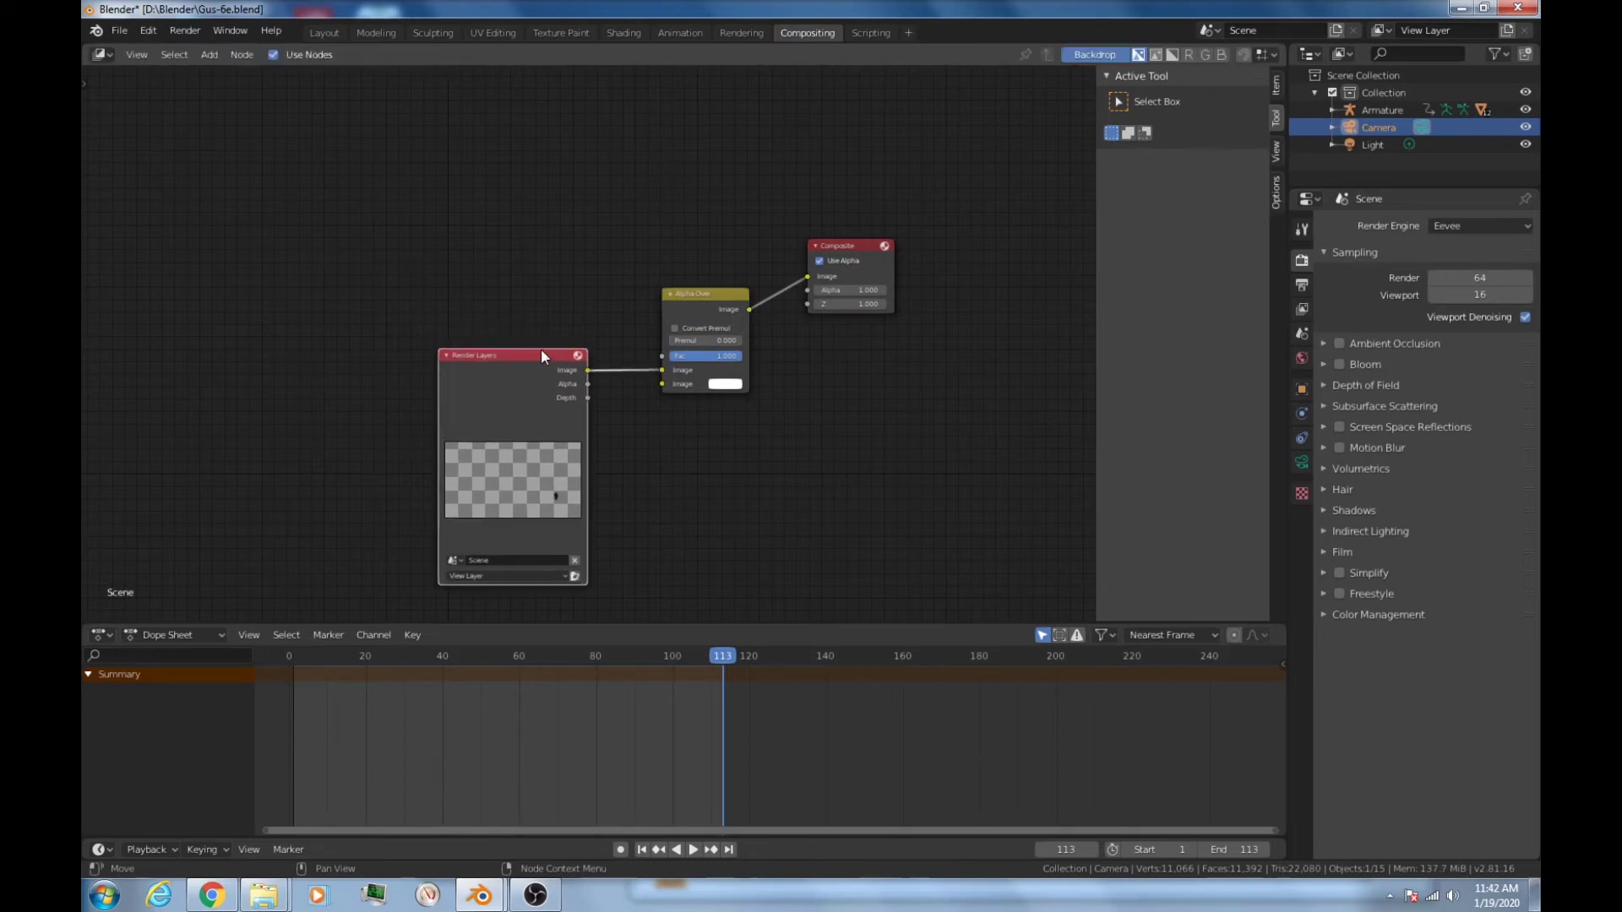
Step: Feed a Movie Clip node with metog2.mp4 into Alpha Over's first image, then render a test frame
{"action": "left_click", "coordinate": [208, 56]}
{"action": "mouse_move", "coordinate": [262, 100]}
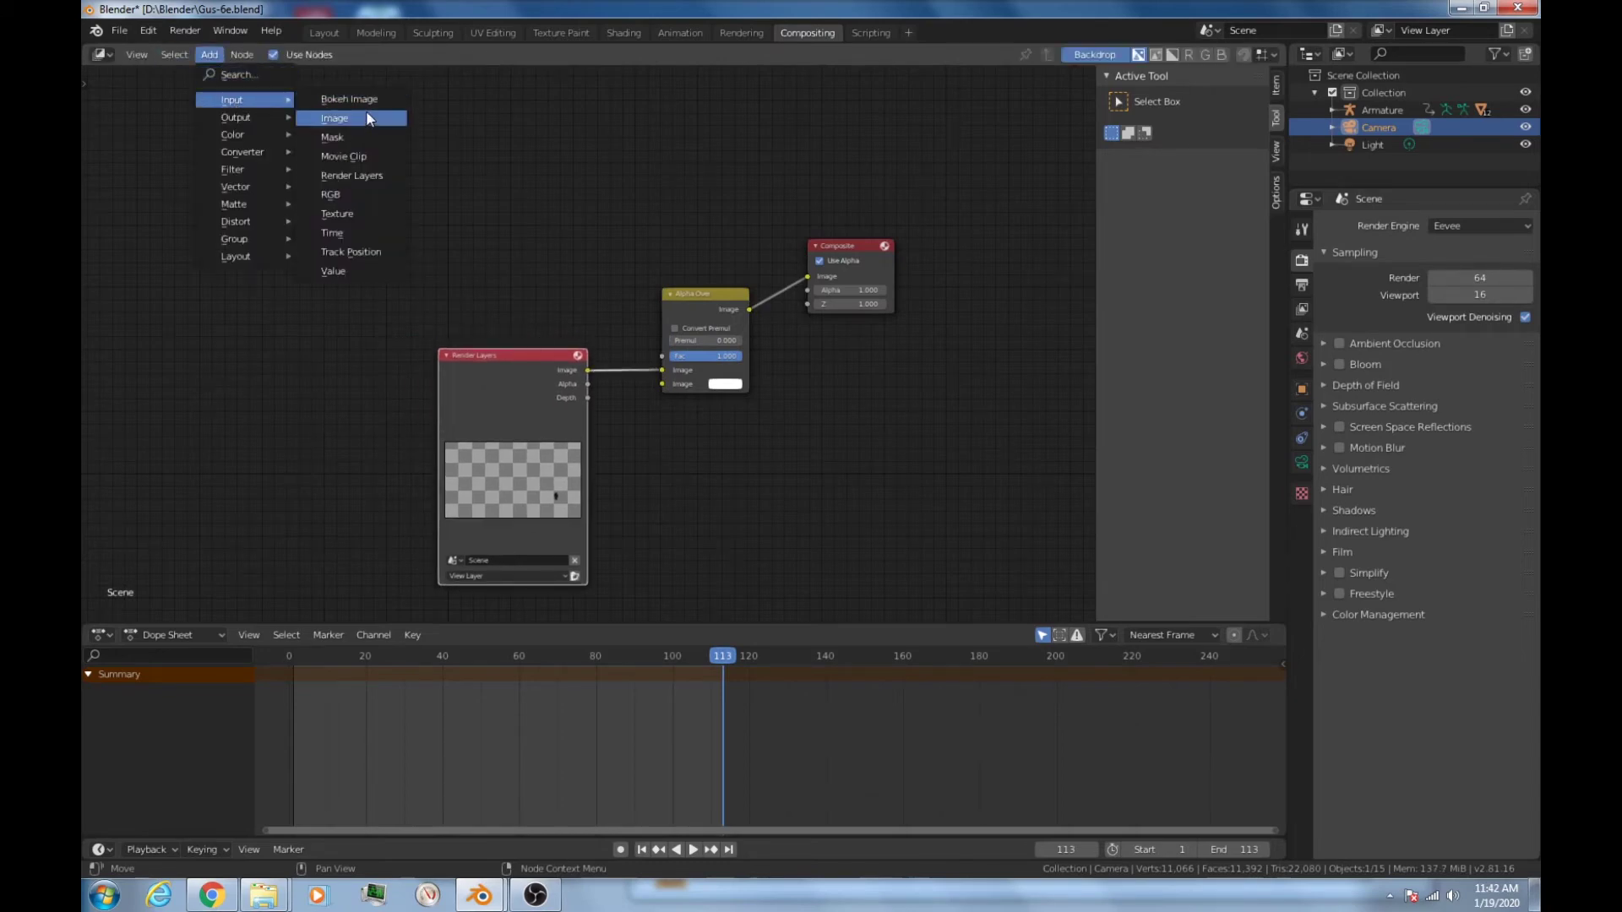
{"action": "left_click", "coordinate": [361, 159]}
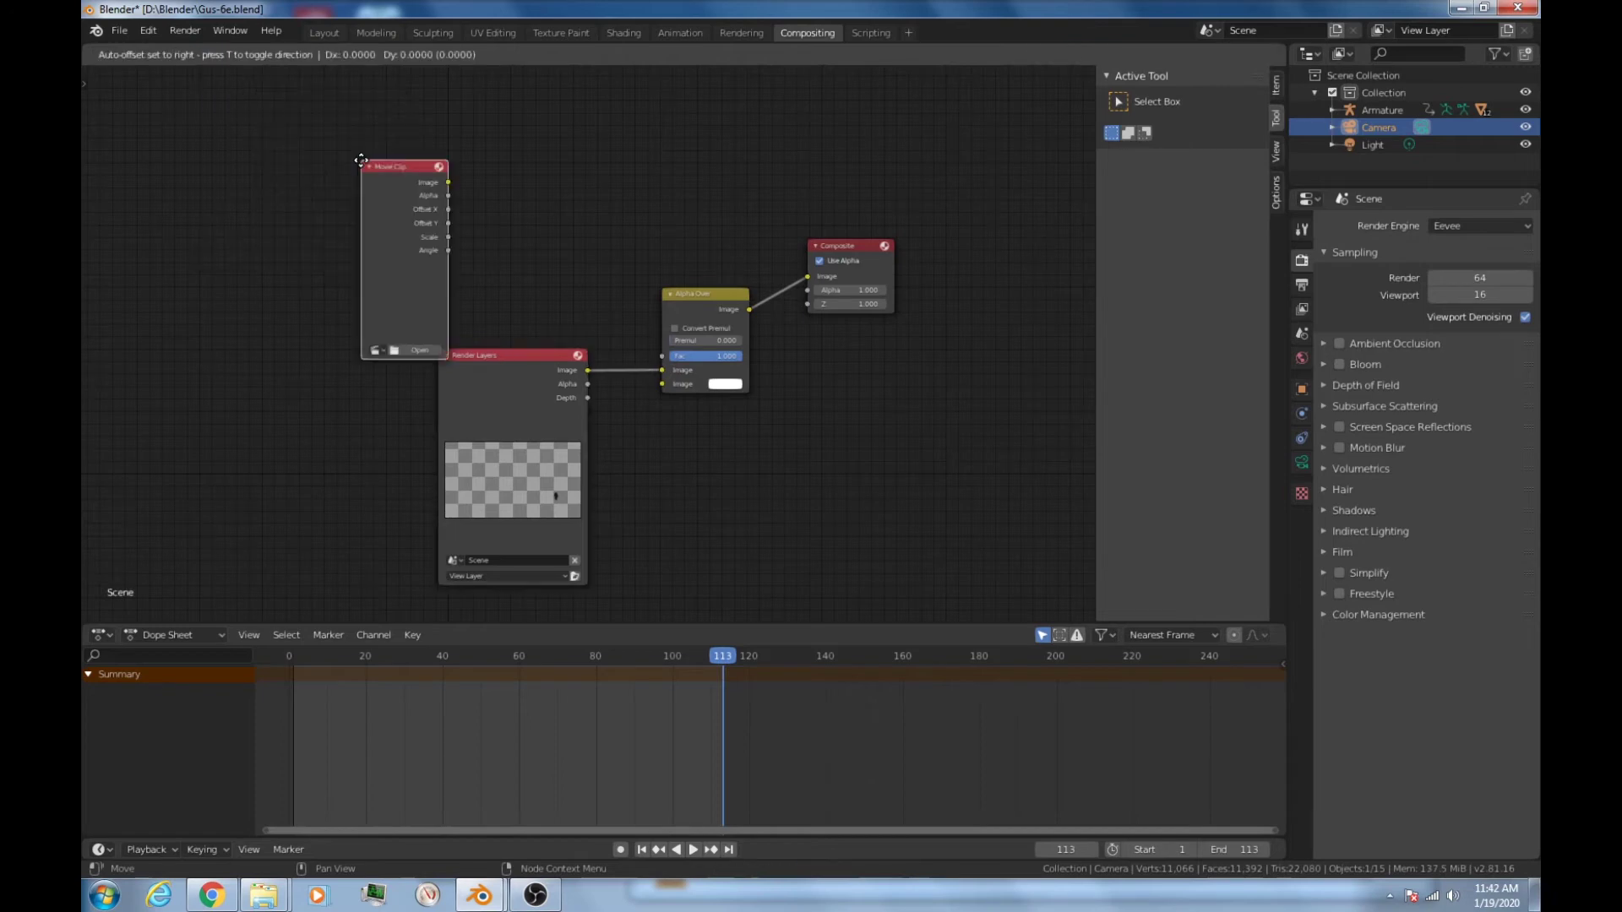
{"action": "left_click", "coordinate": [471, 119]}
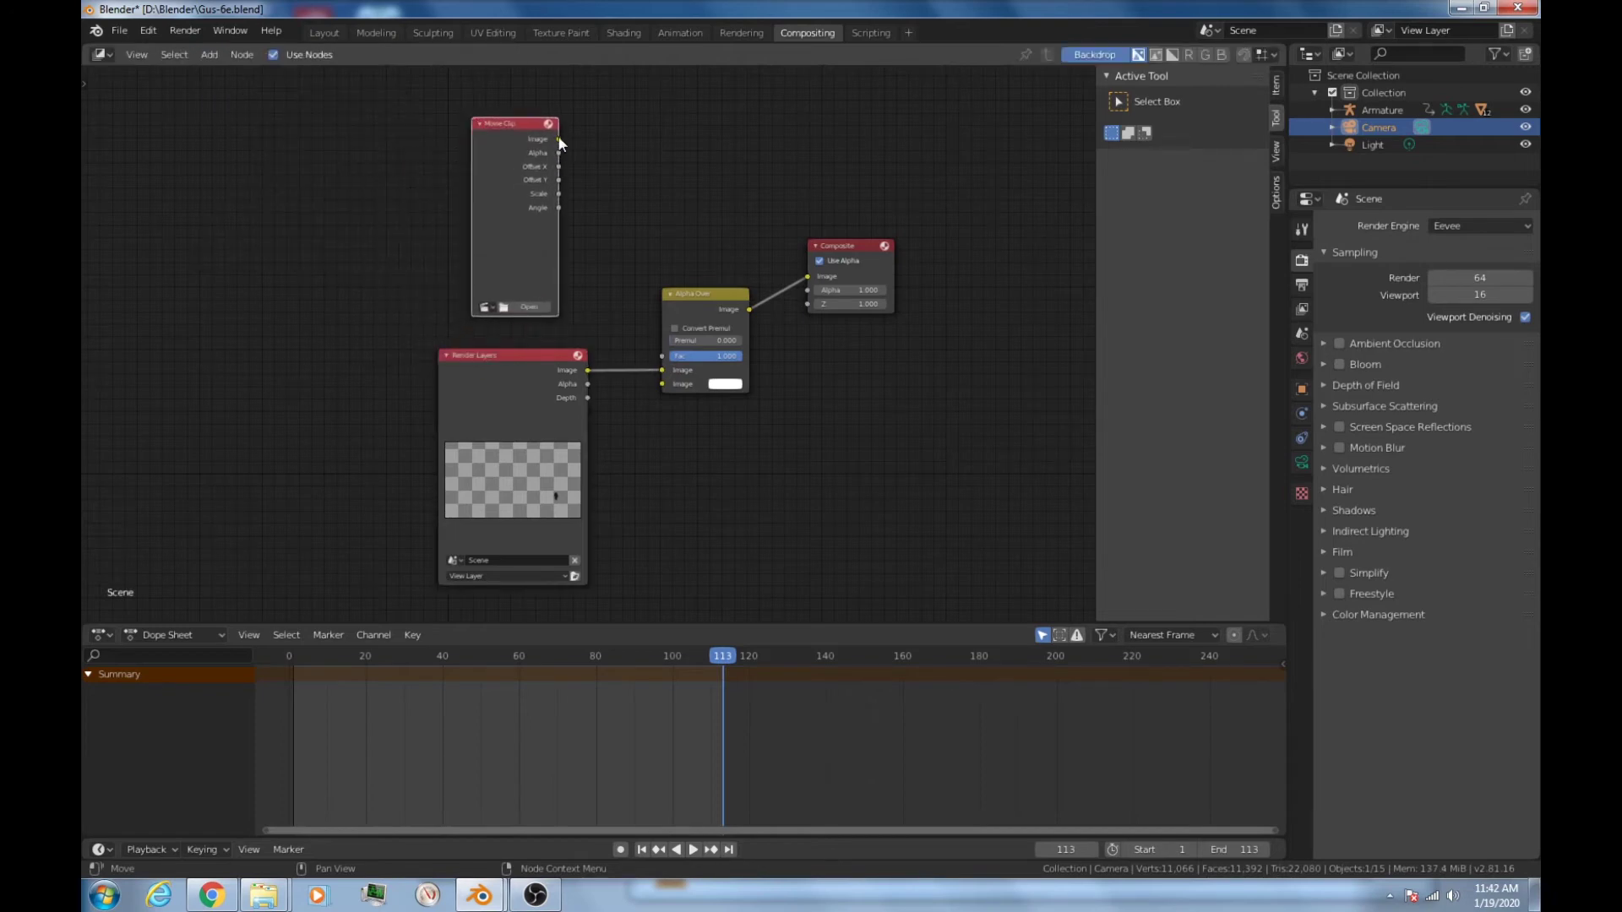
{"action": "left_click_drag", "start_coordinate": [558, 141], "coordinate": [659, 371]}
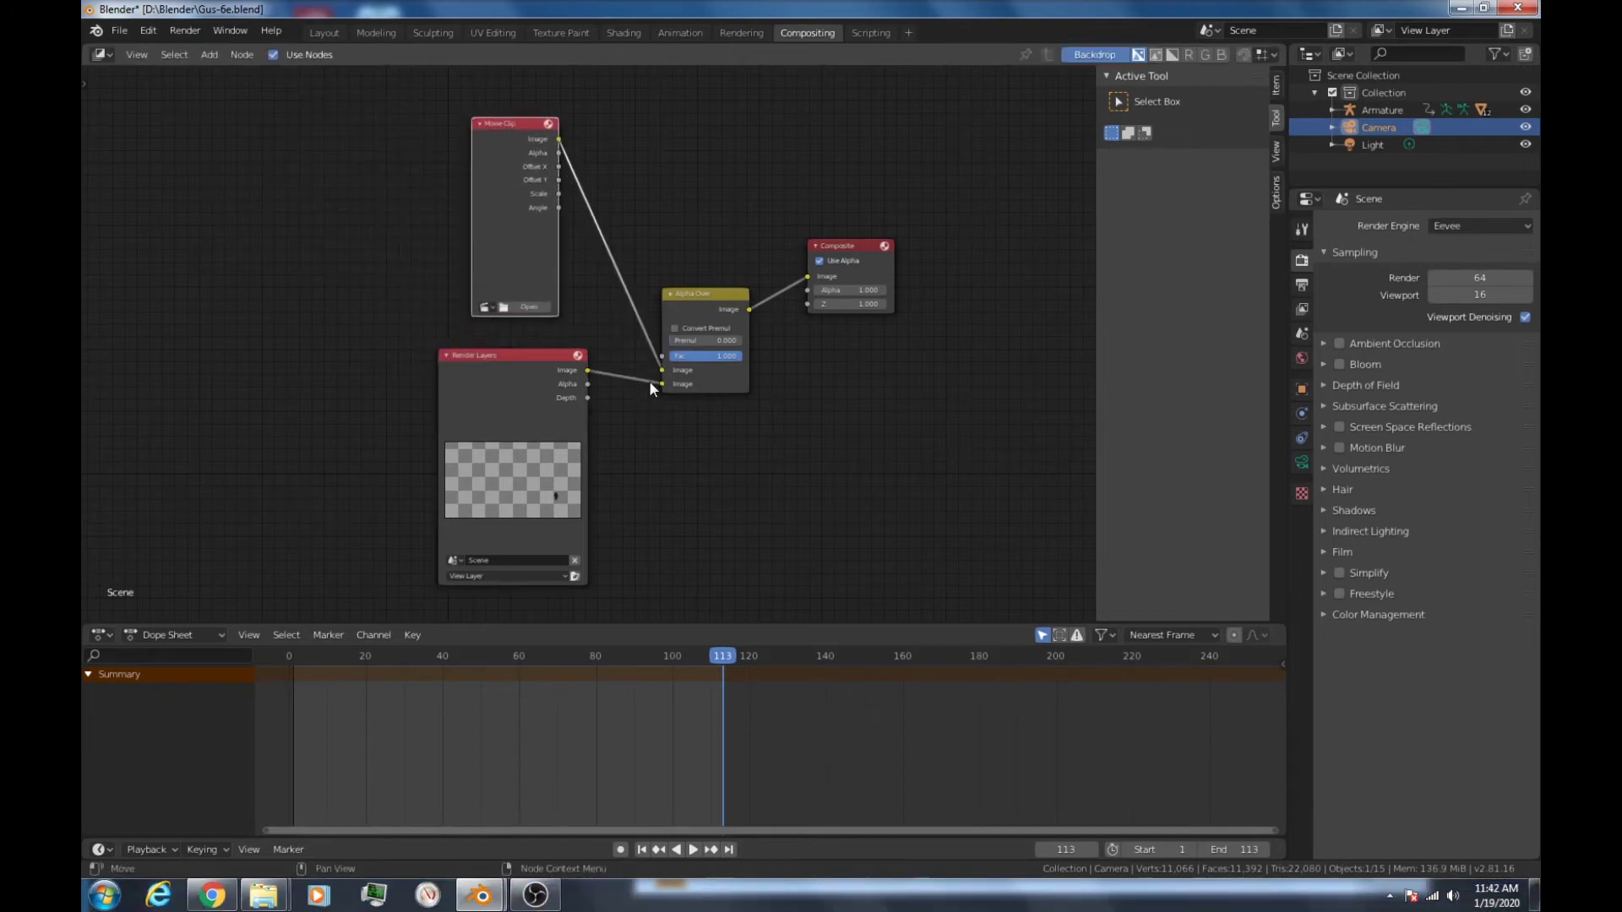
{"action": "left_click", "coordinate": [502, 308]}
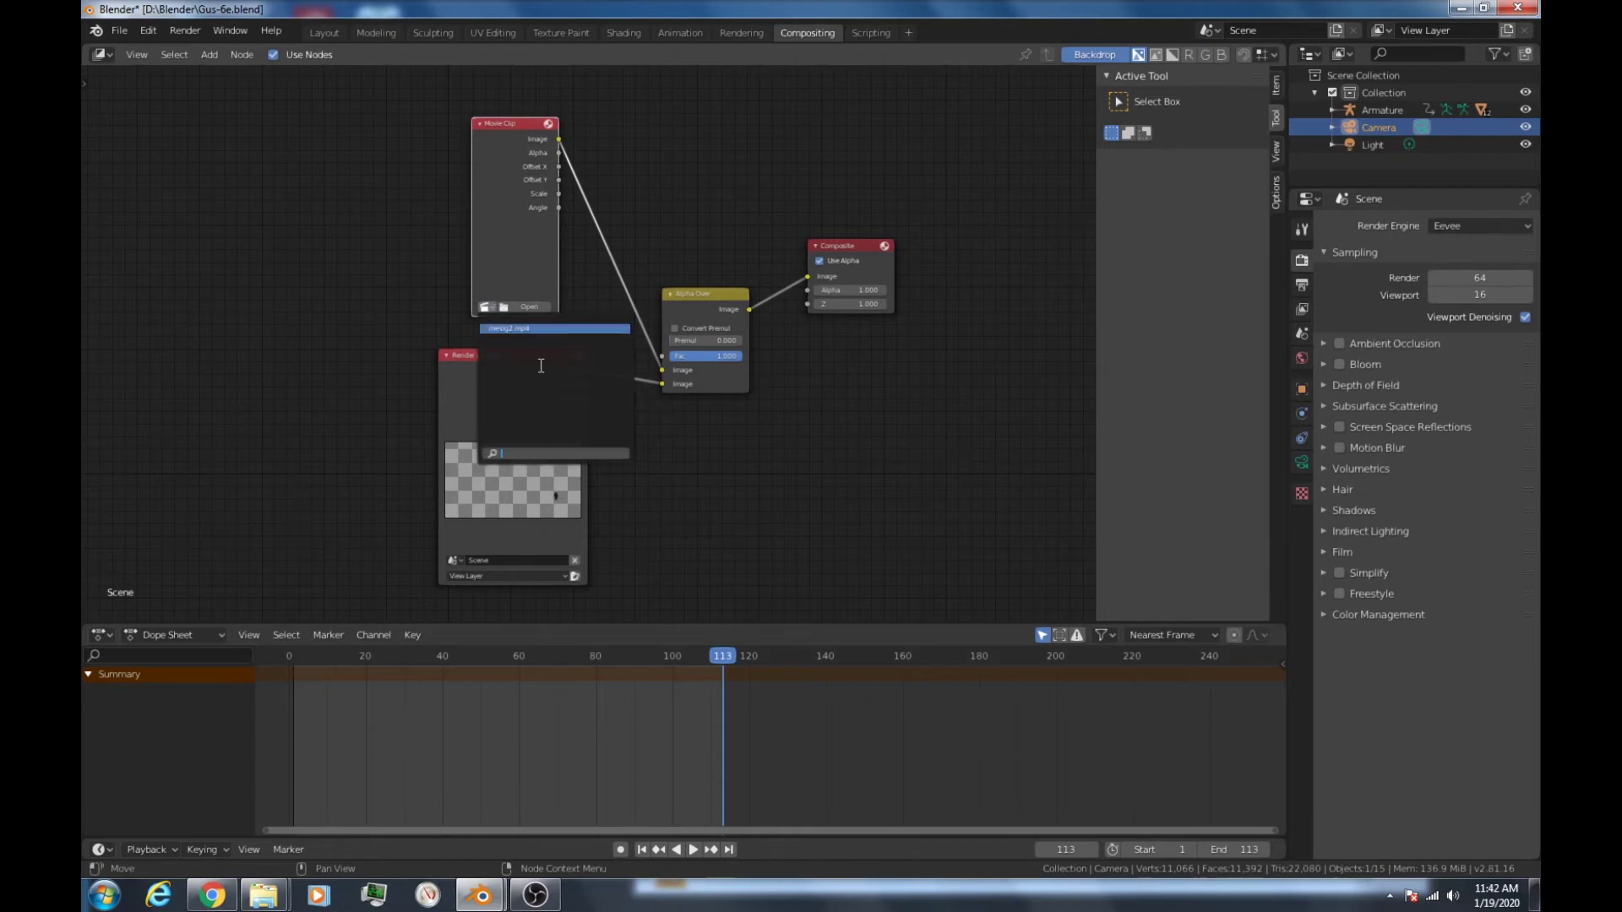
{"action": "left_click", "coordinate": [514, 329]}
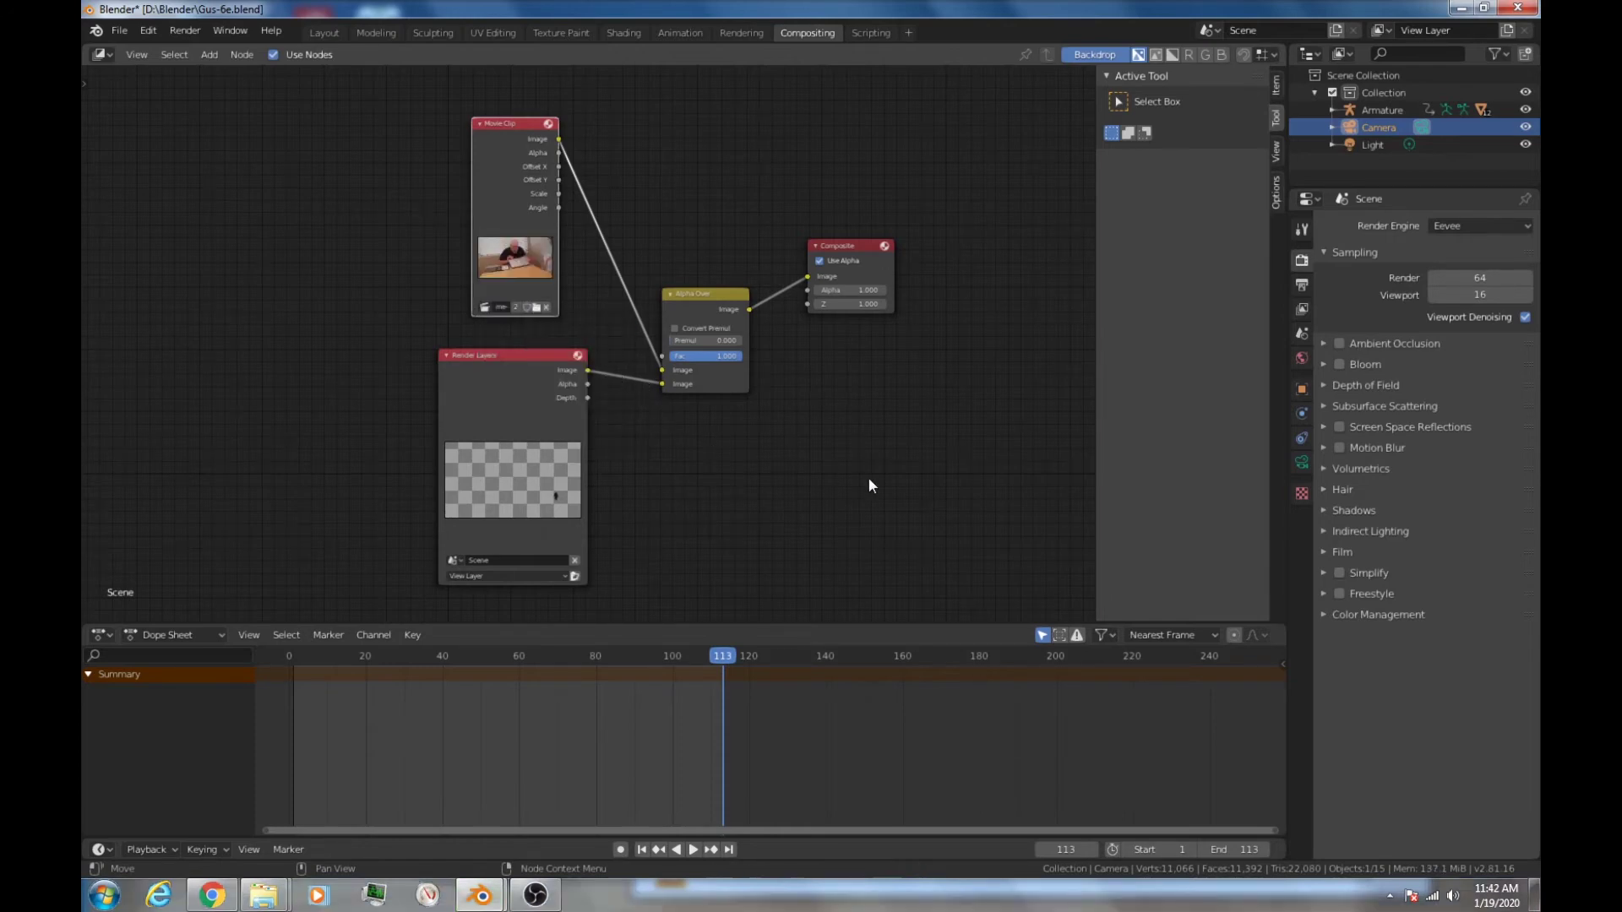
{"action": "key", "text": "F12"}
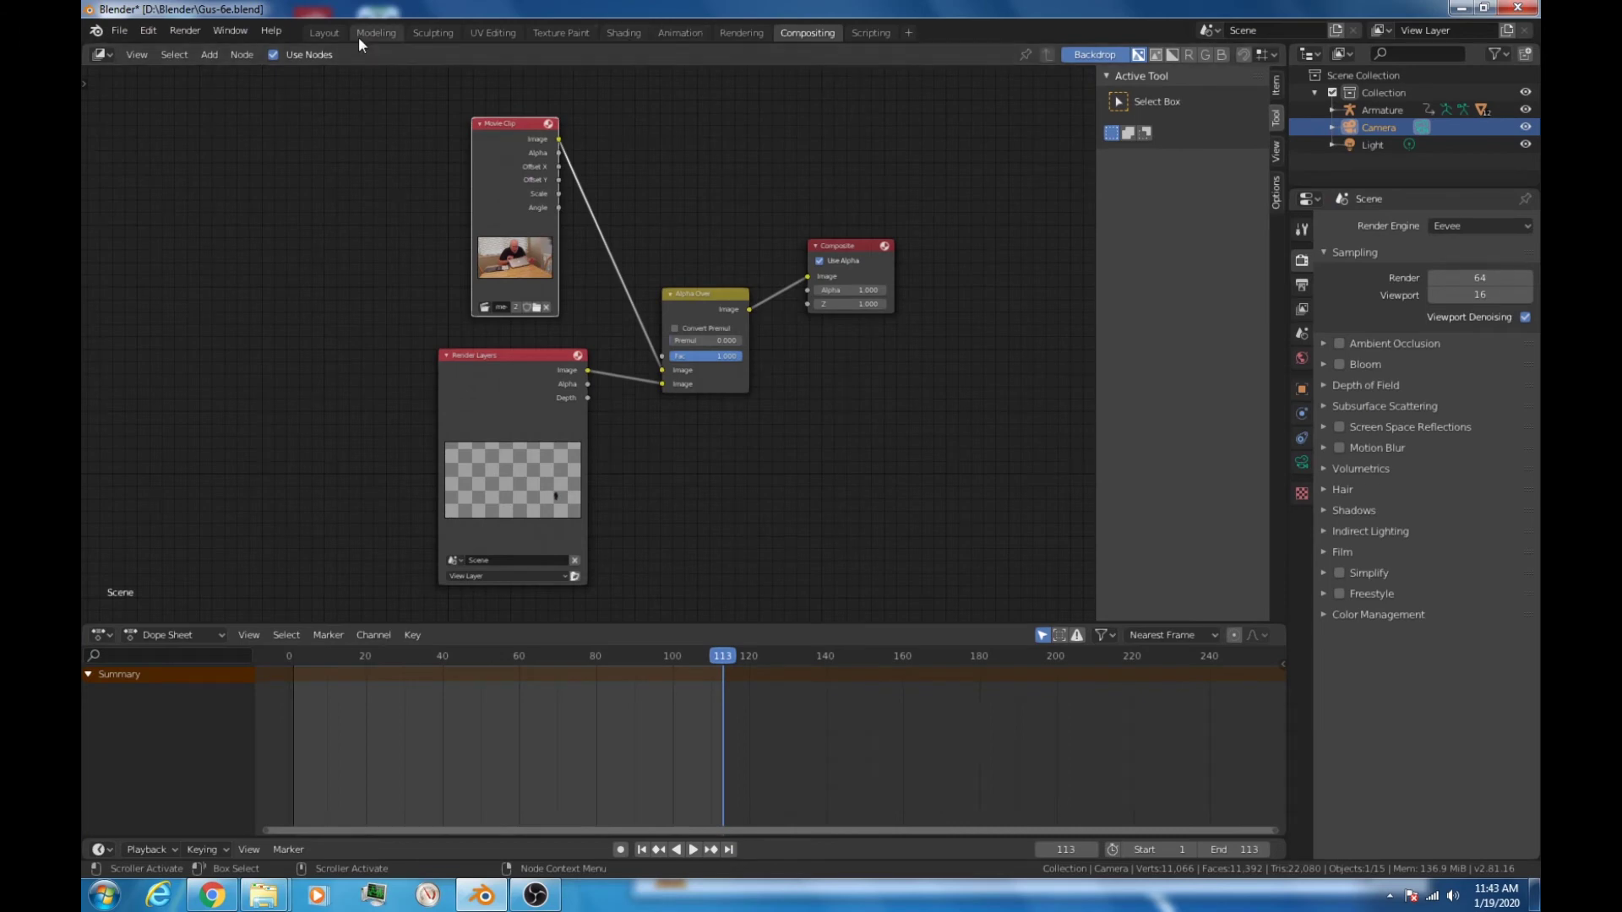
Step: Select Gus and his armature, resize him, and place him on the table near the laptop
{"action": "left_click", "coordinate": [327, 34]}
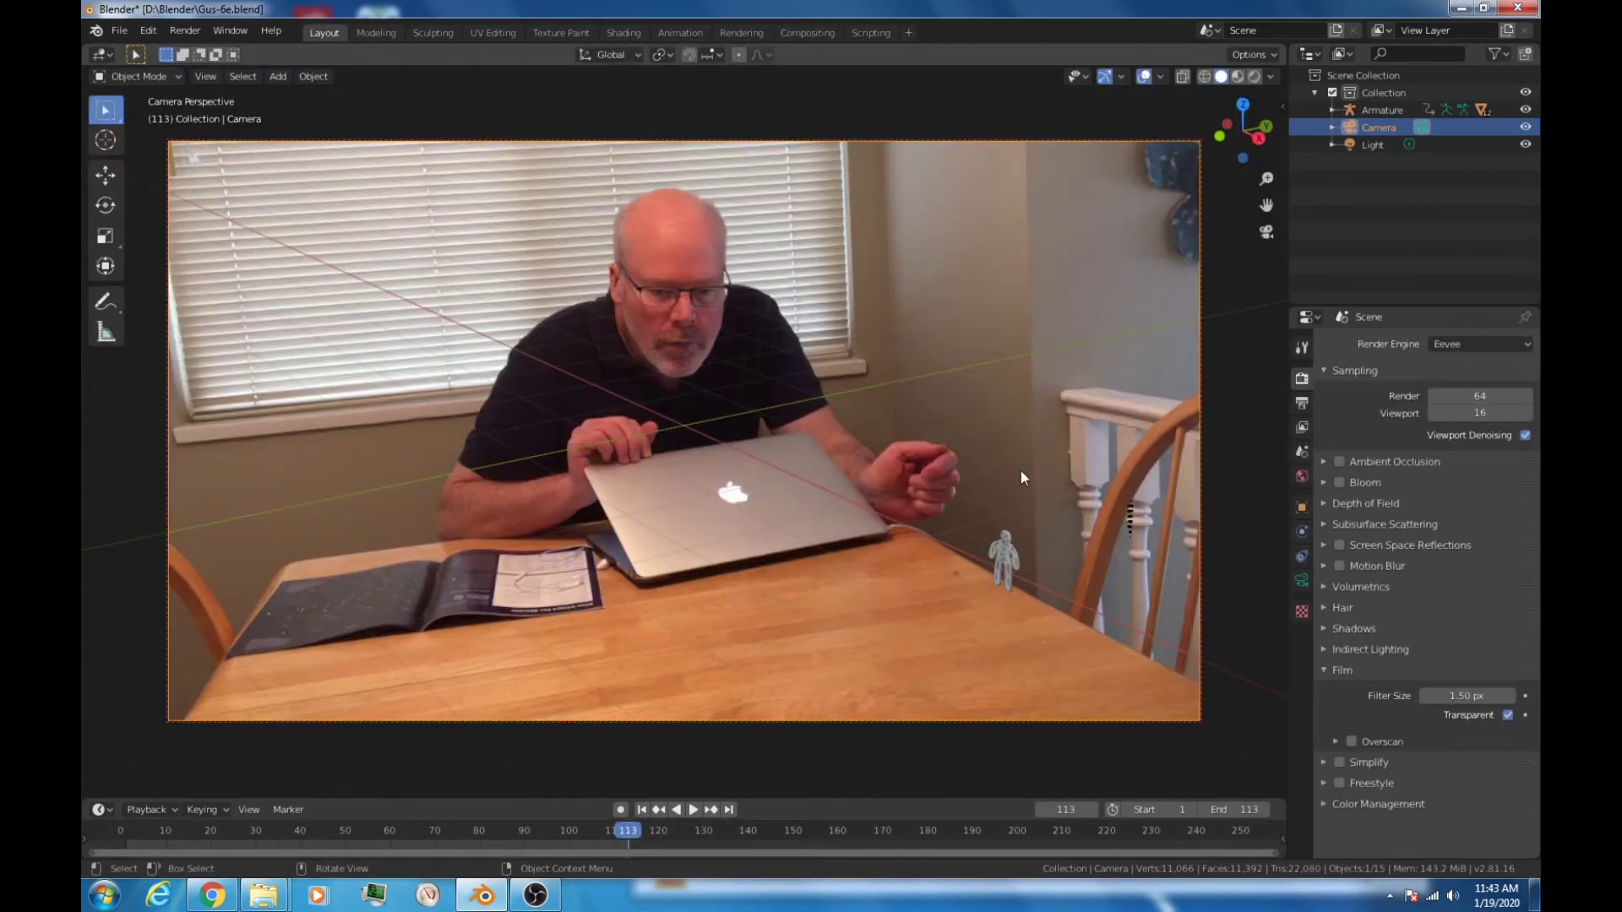
{"action": "key", "text": "a"}
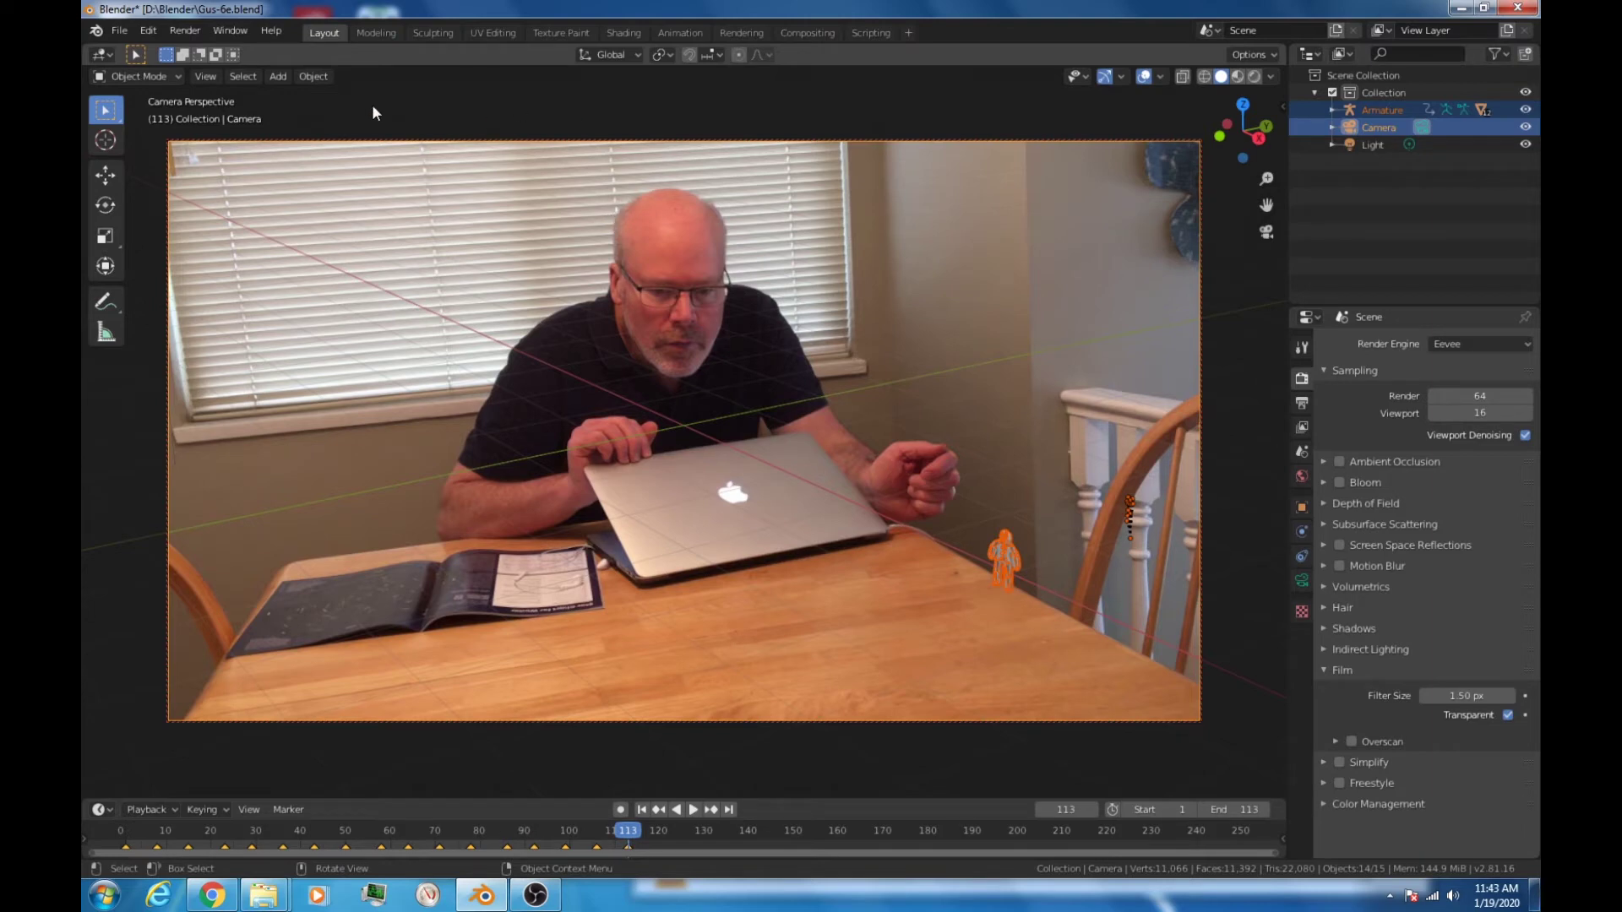
{"action": "left_click", "coordinate": [400, 287]}
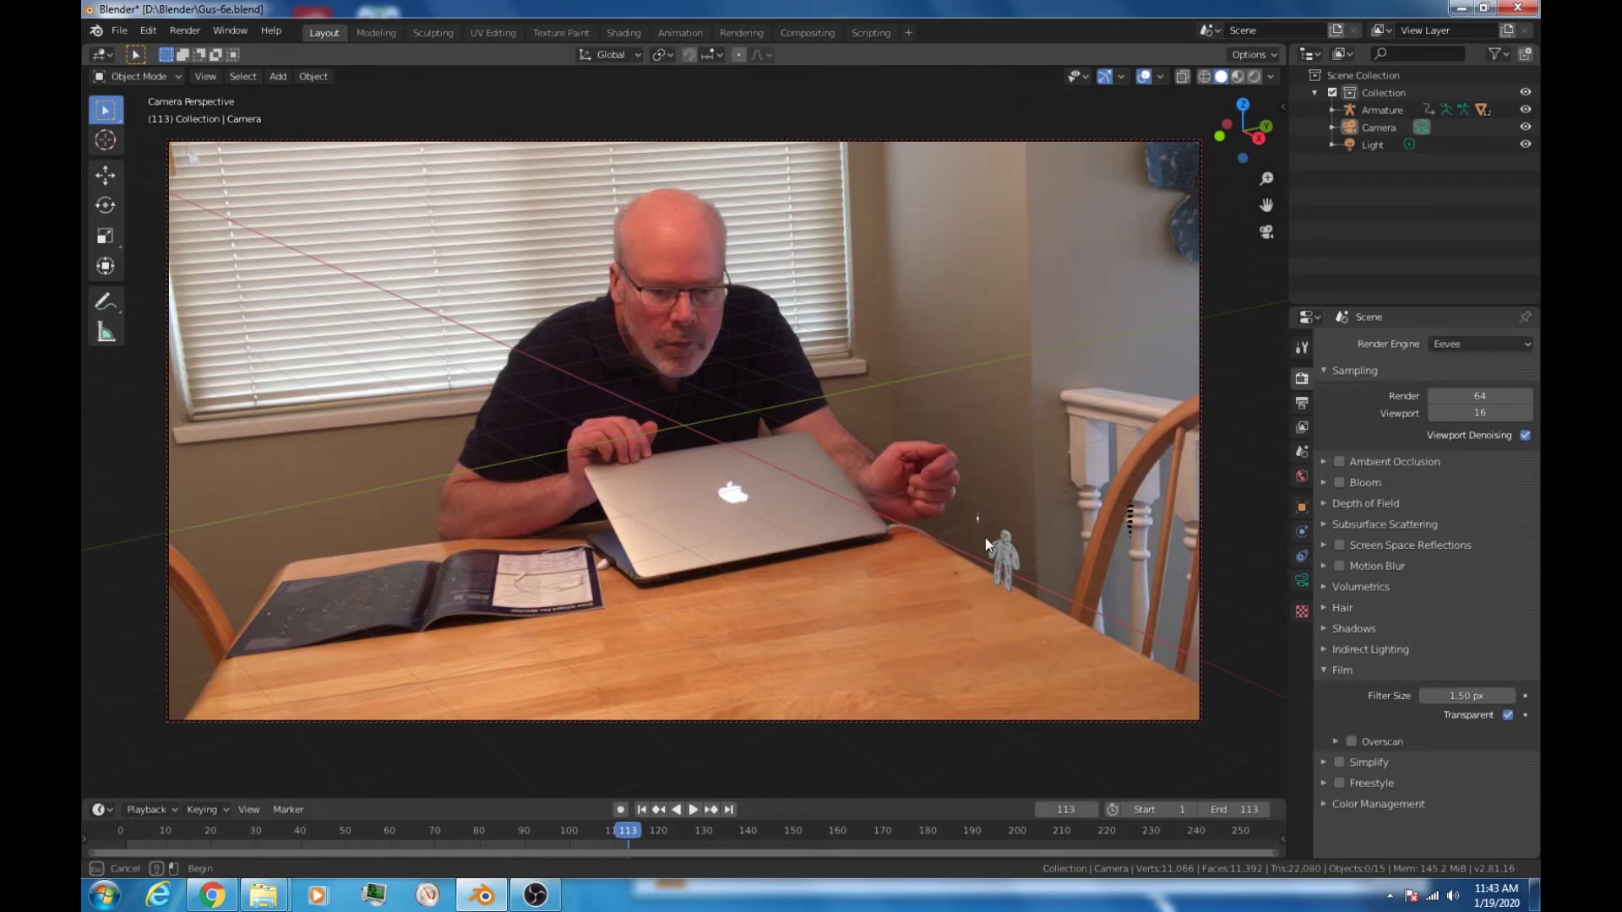
{"action": "left_click_drag", "start_coordinate": [978, 512], "coordinate": [1037, 620]}
{"action": "key", "text": "s"}
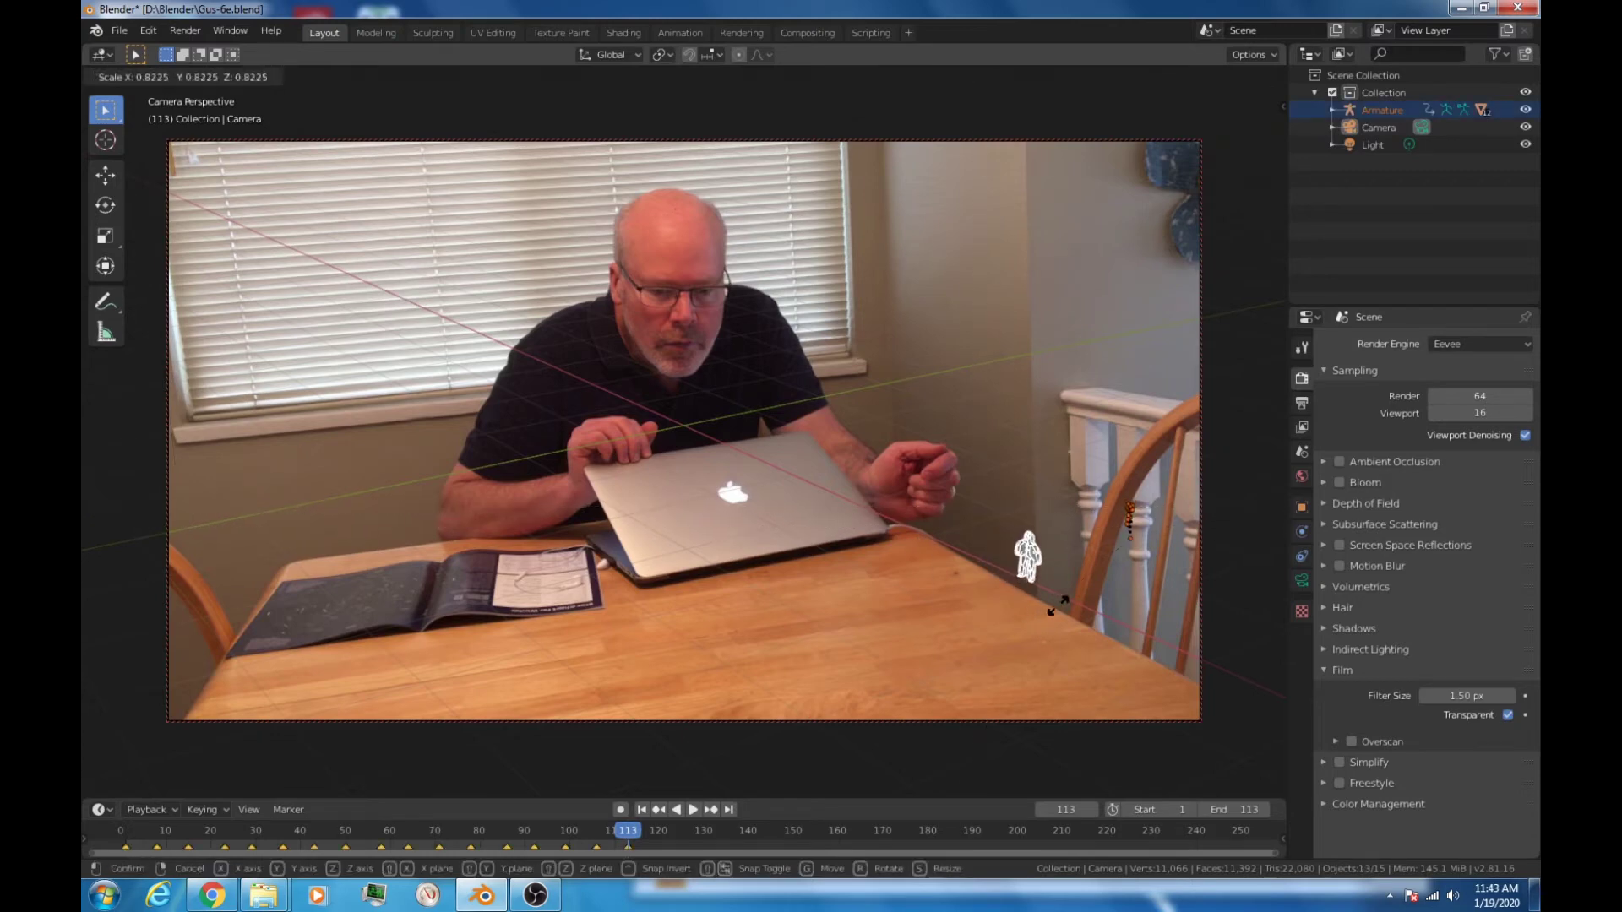
{"action": "left_click", "coordinate": [945, 605]}
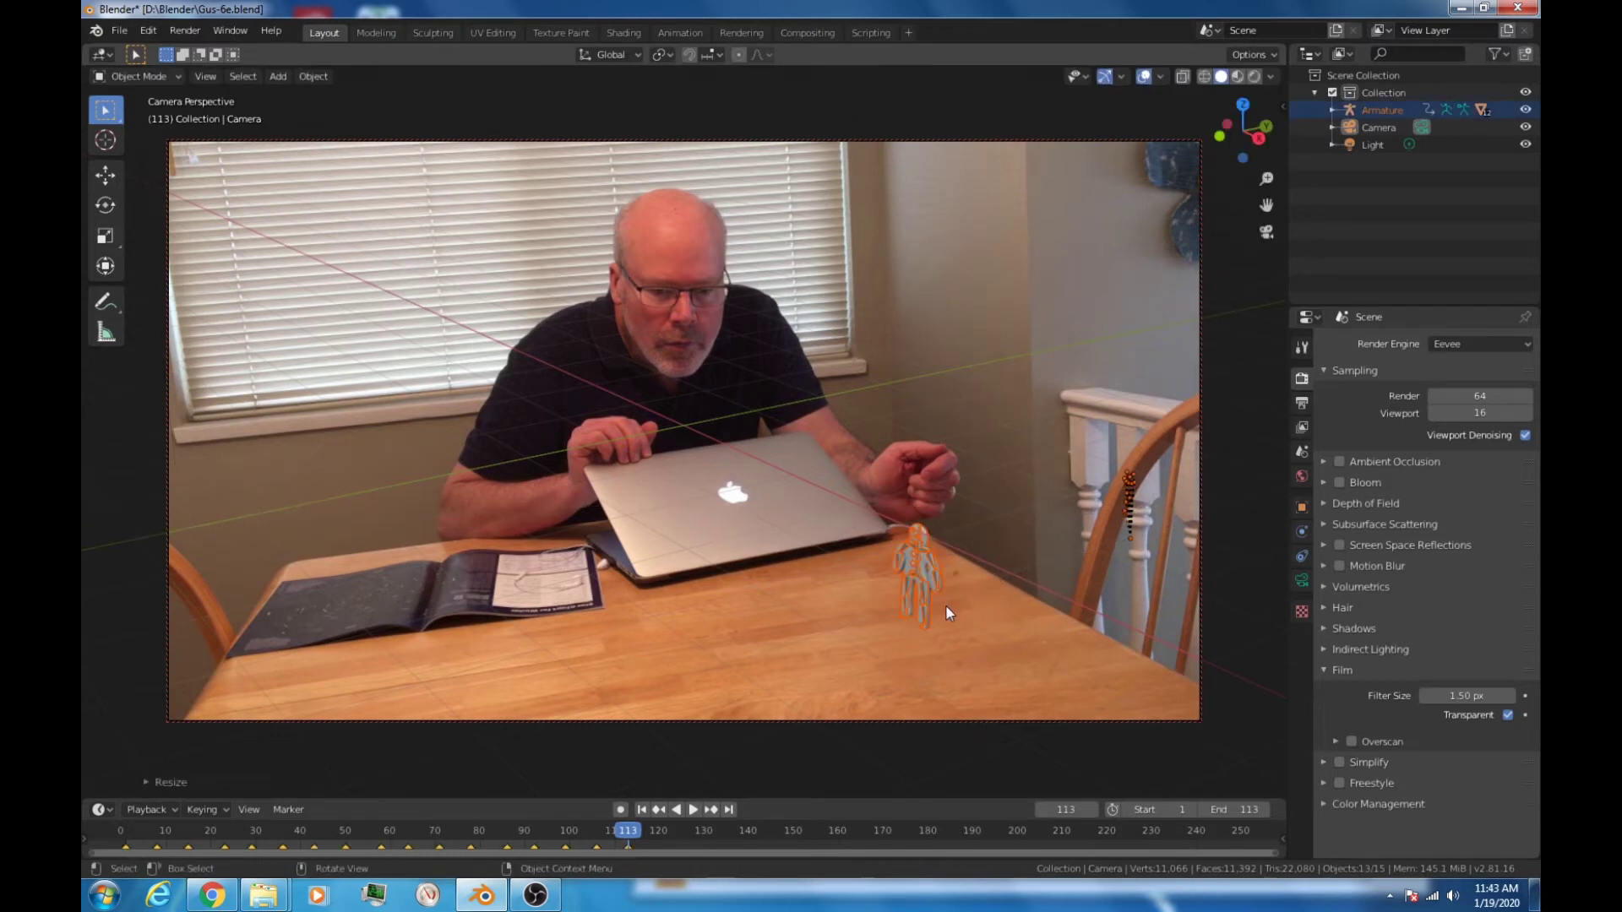
{"action": "key", "text": "g"}
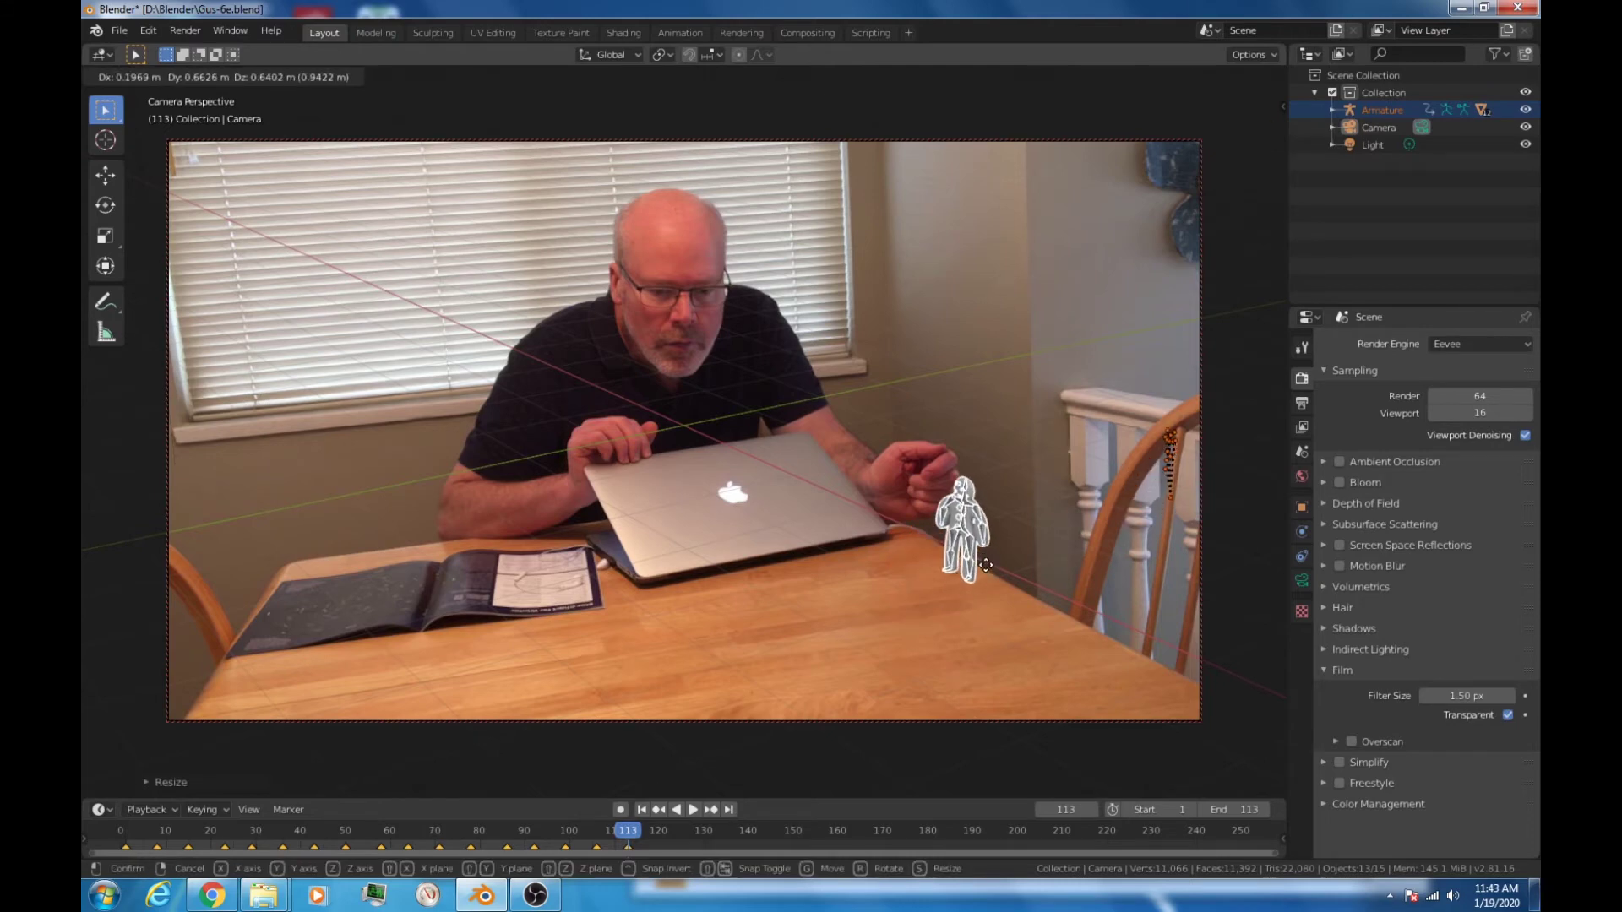
{"action": "left_click", "coordinate": [988, 572]}
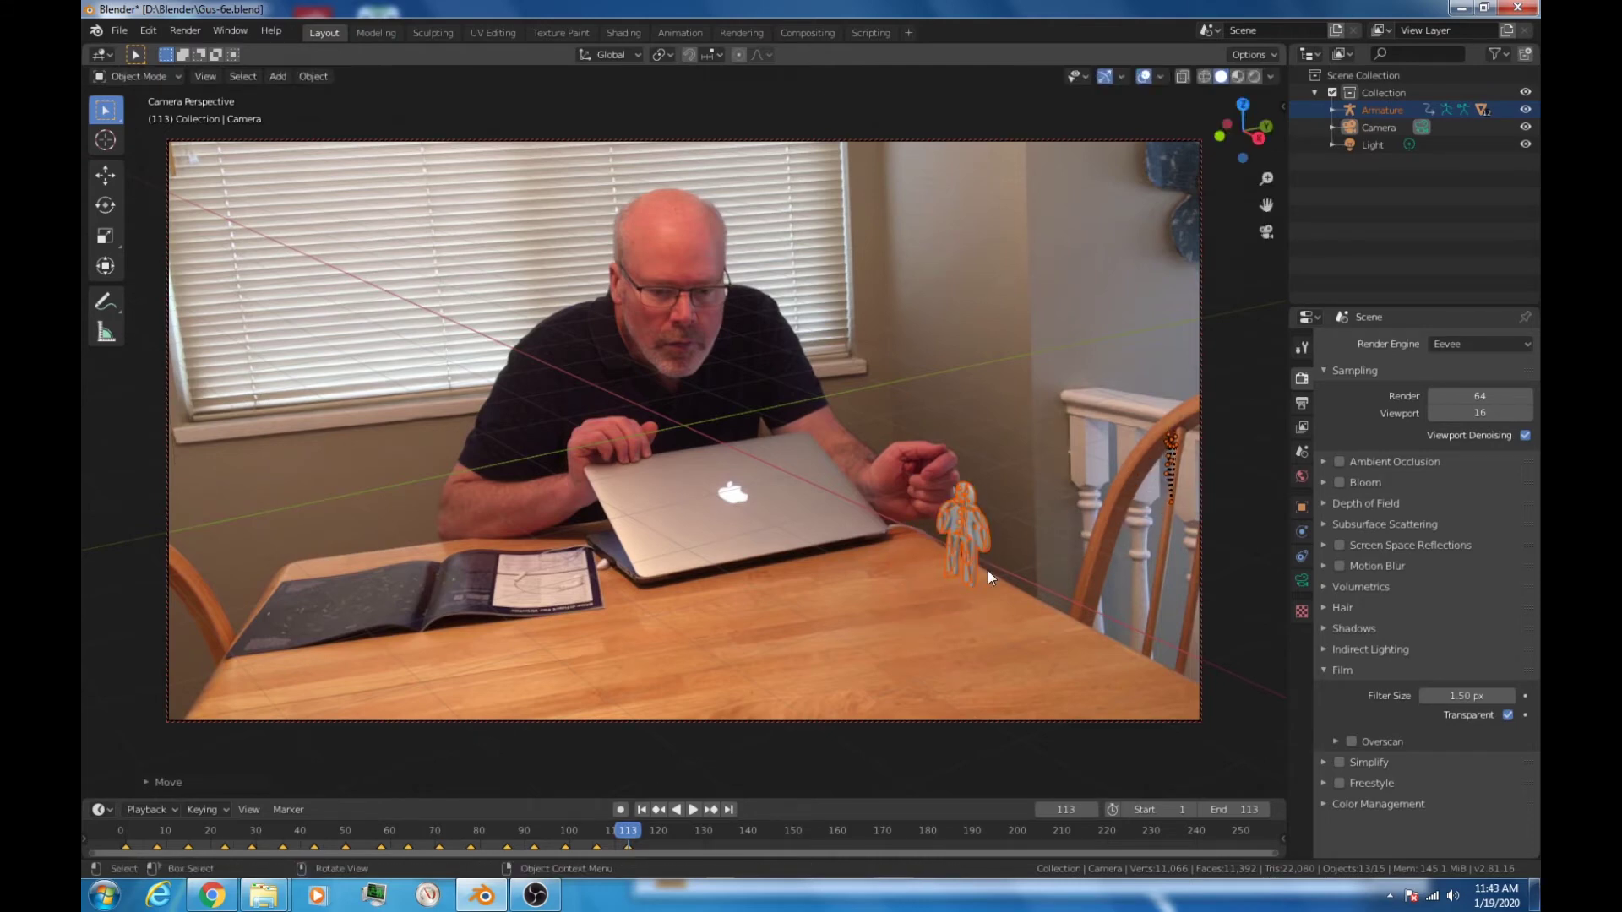
Step: At frame 1, set Gus down beside the laptop and play the walk to check placement
{"action": "key", "text": "space"}
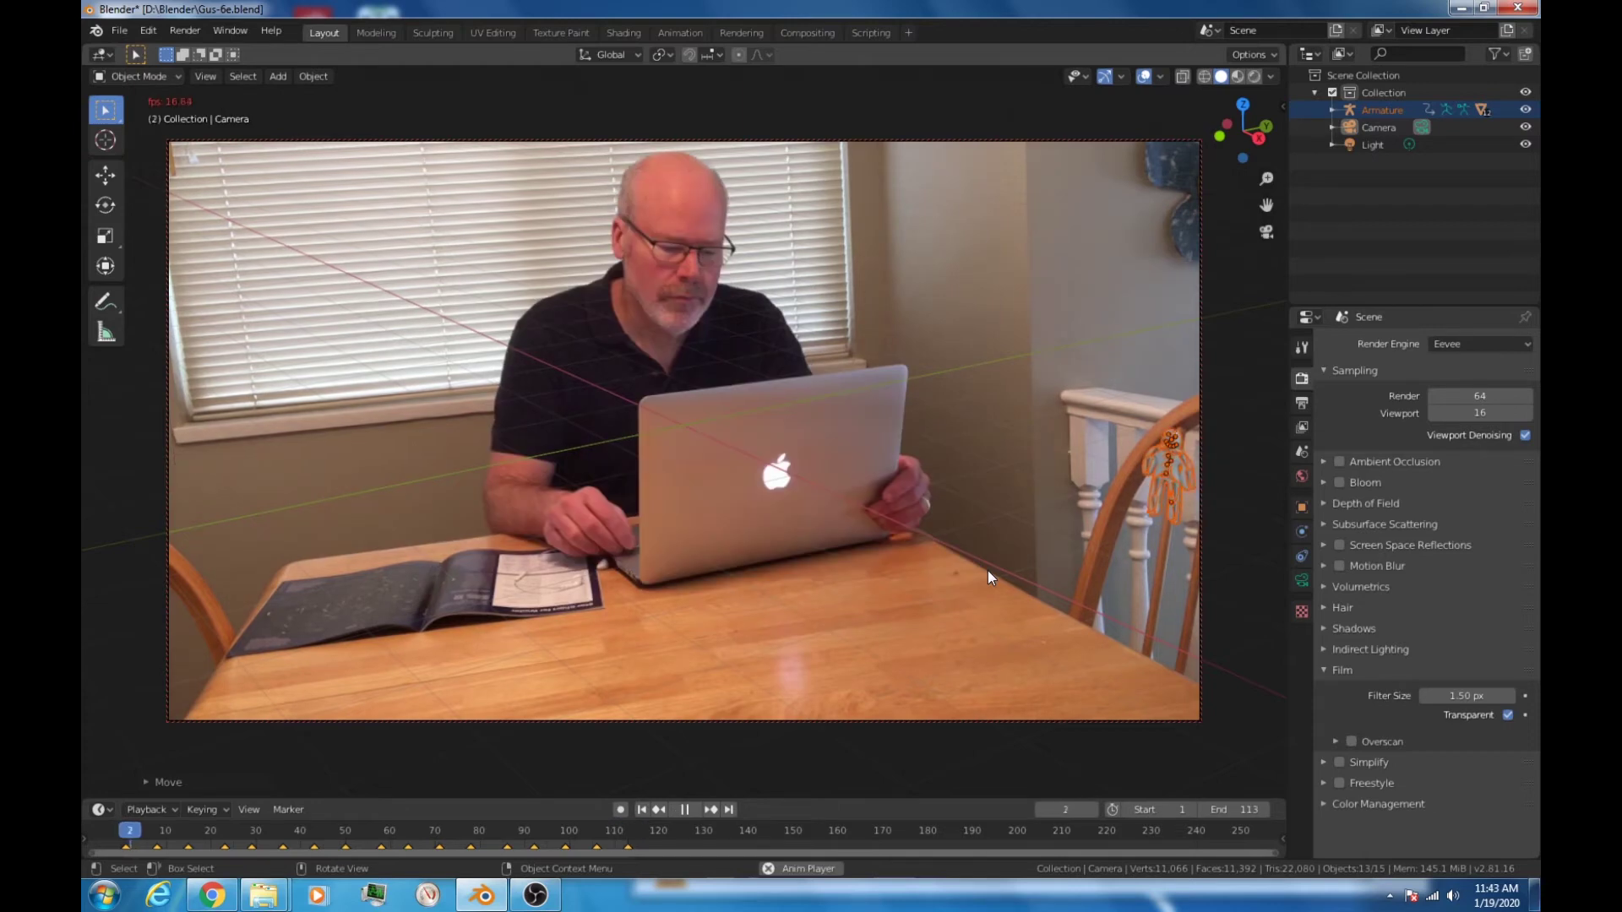
{"action": "key", "text": "space"}
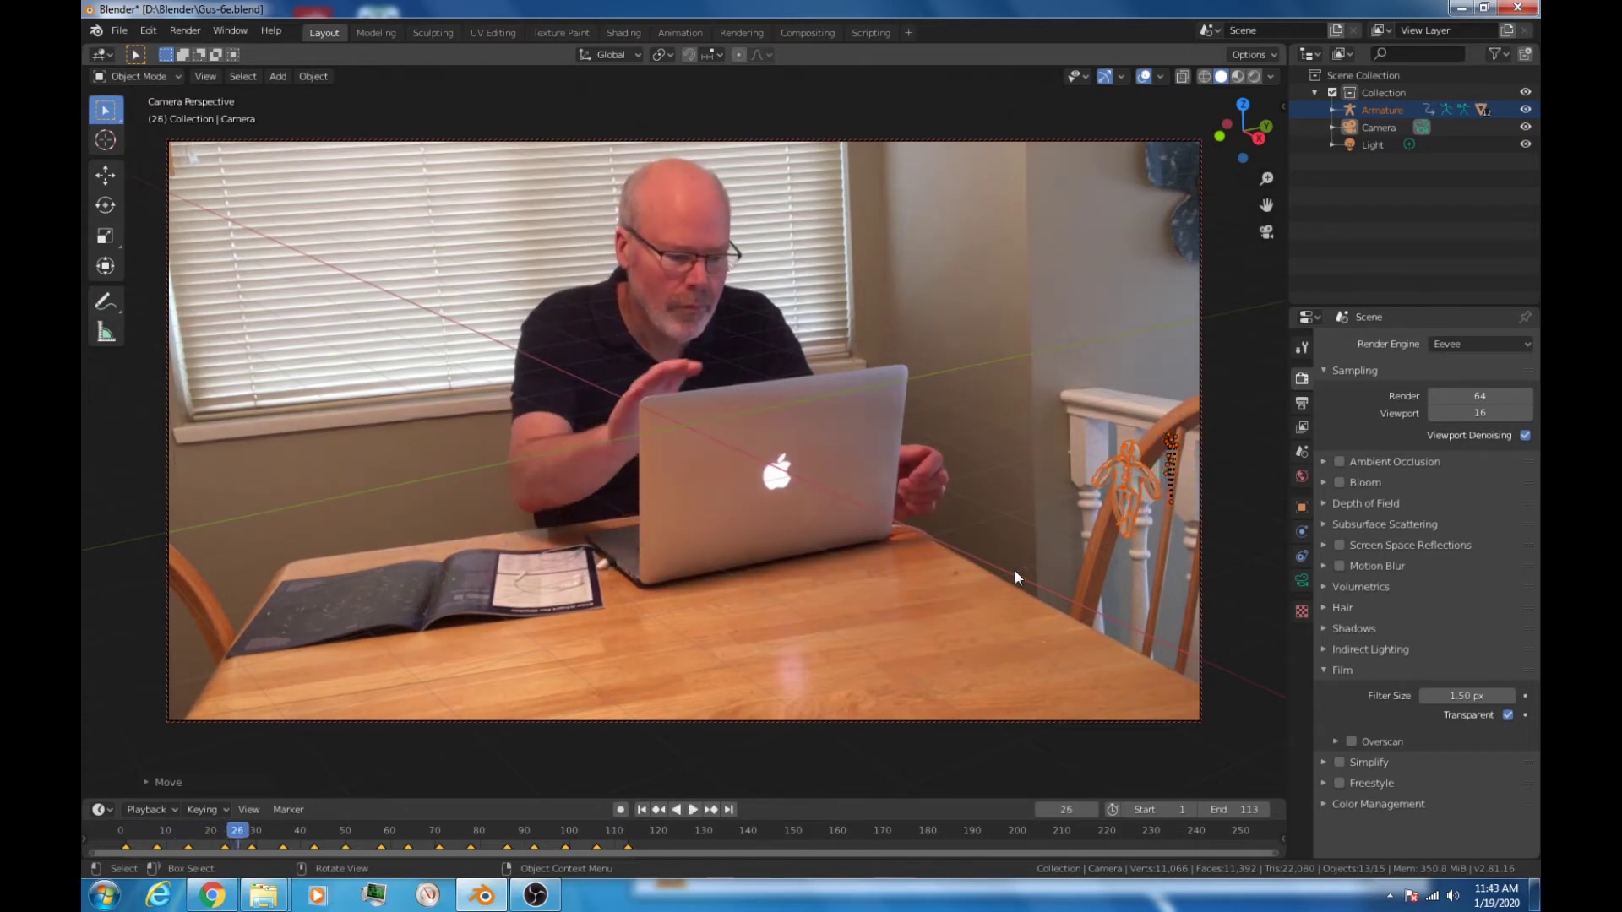
{"action": "left_click", "coordinate": [125, 824]}
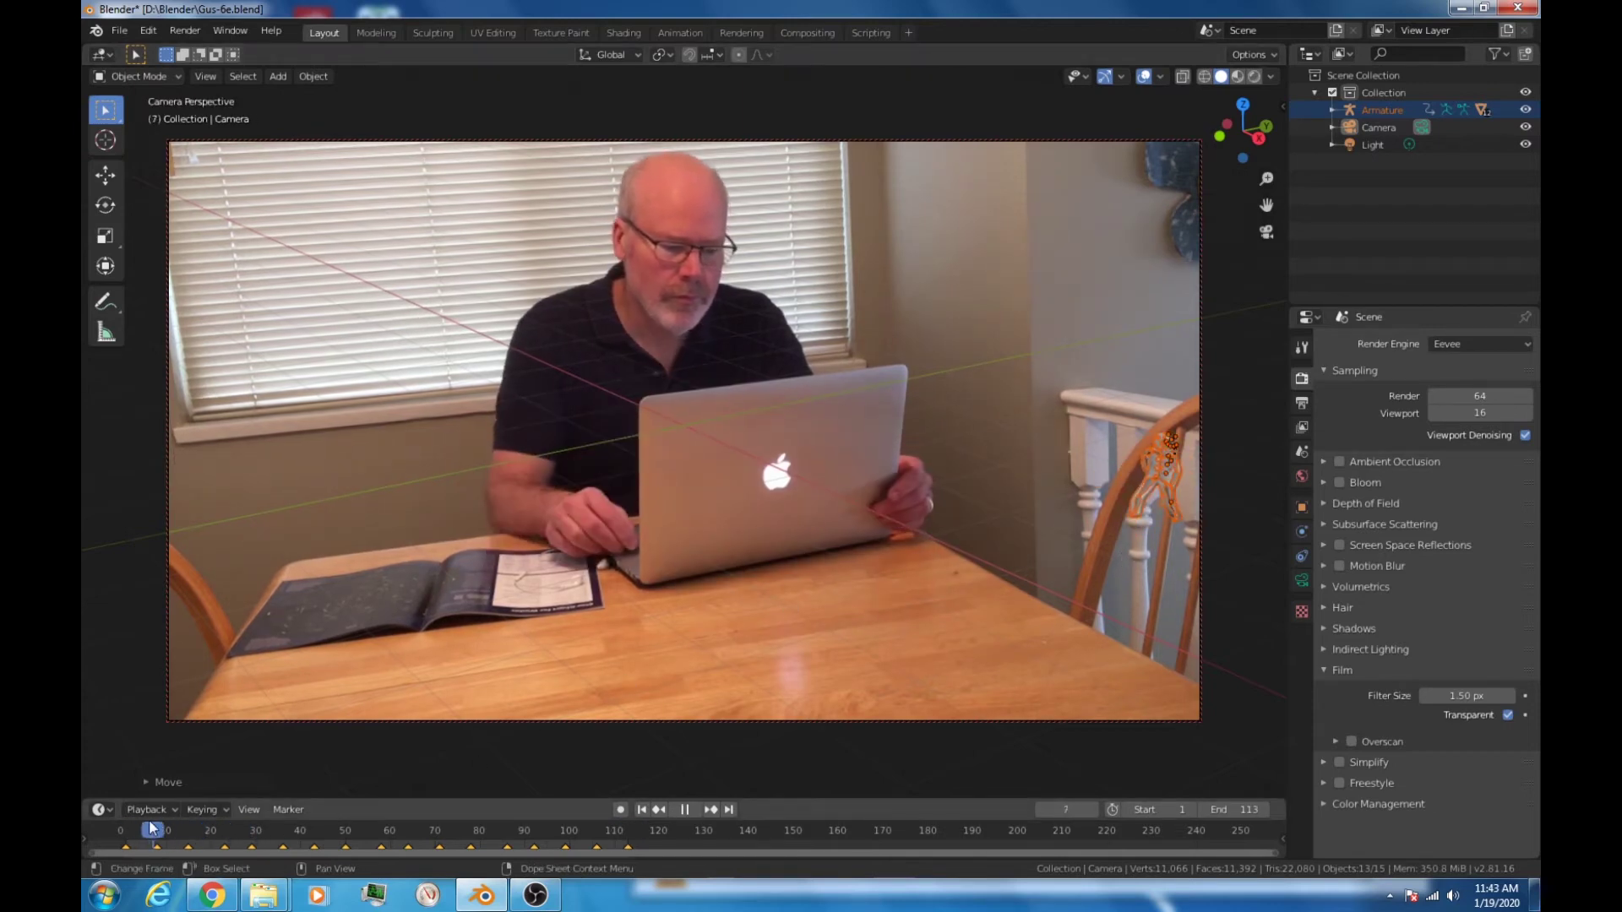
{"action": "key", "text": "space"}
{"action": "key", "text": "space"}
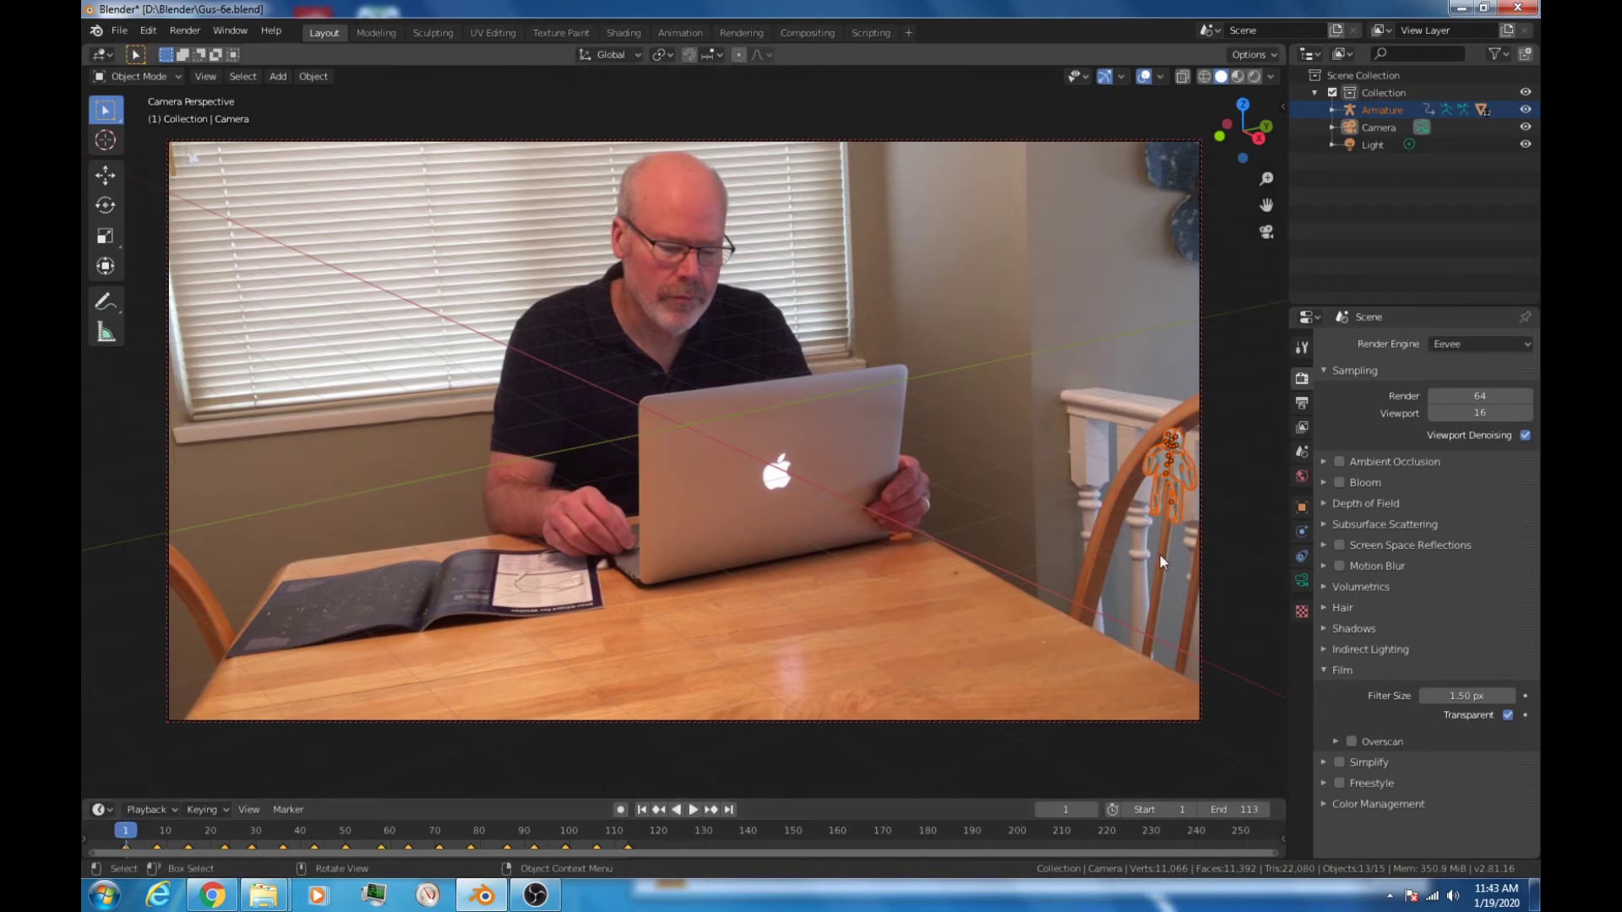
{"action": "key", "text": "g"}
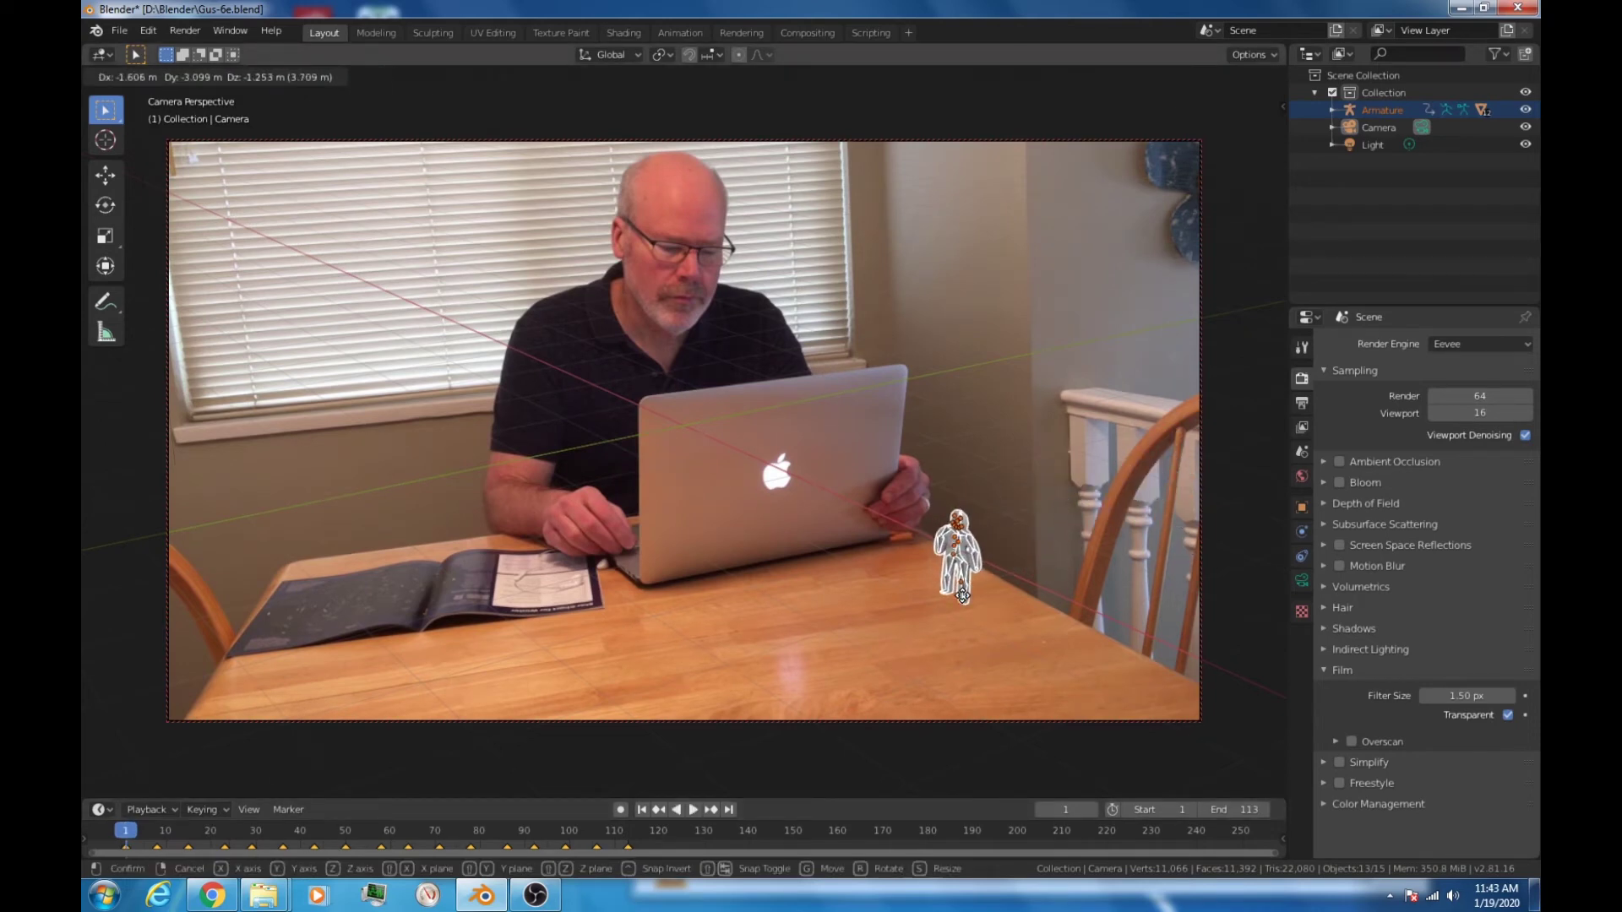
{"action": "left_click", "coordinate": [966, 601]}
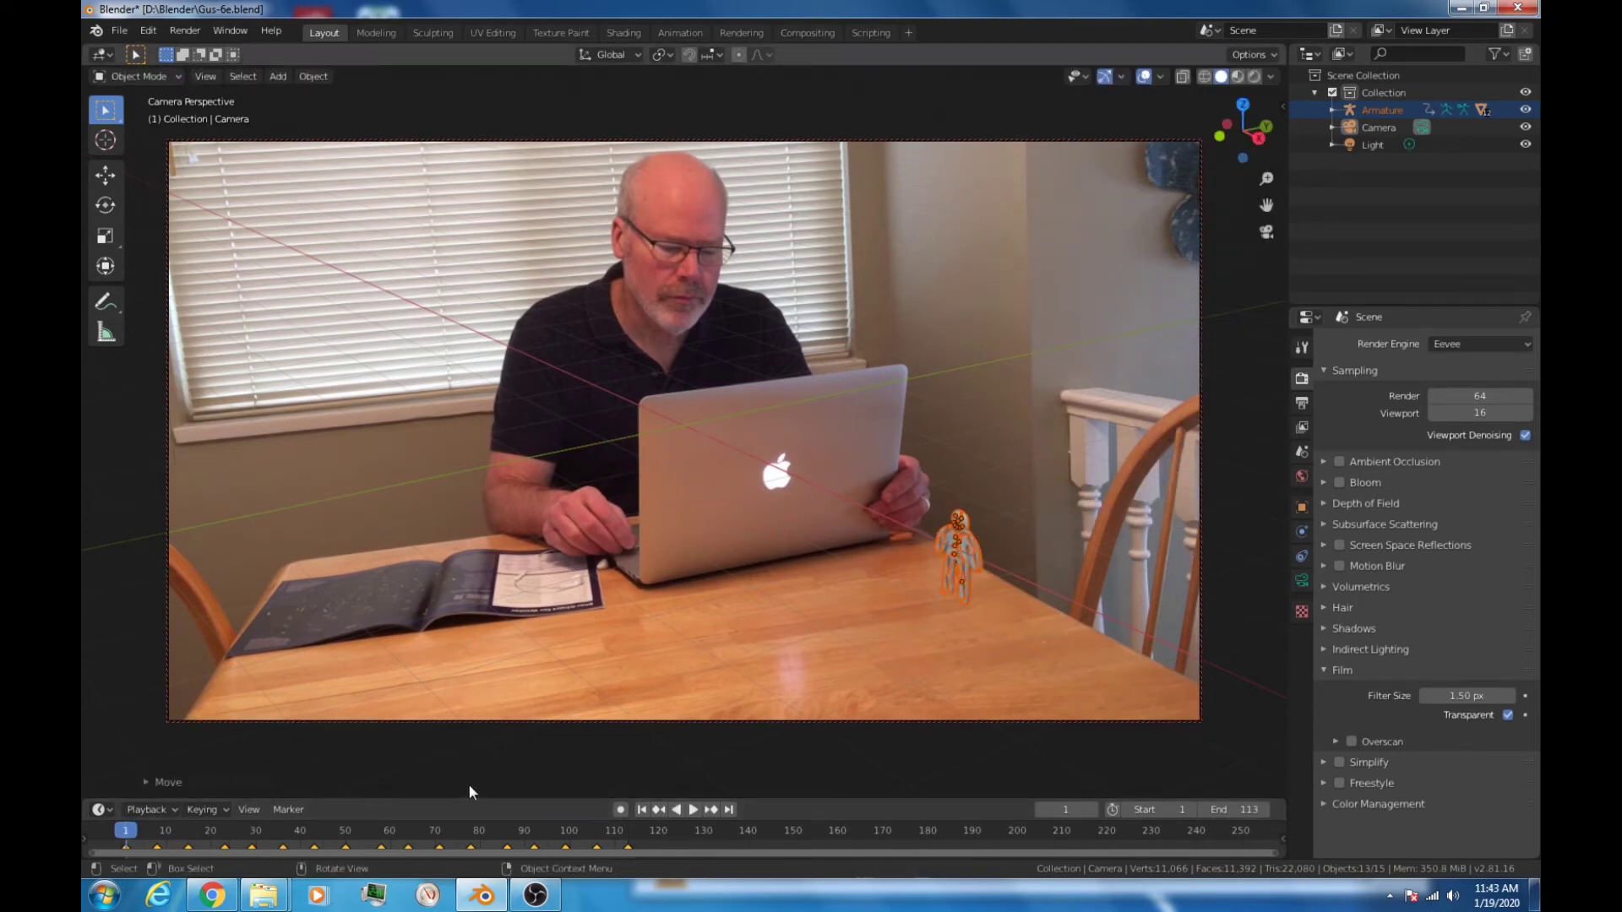
{"action": "key", "text": "space"}
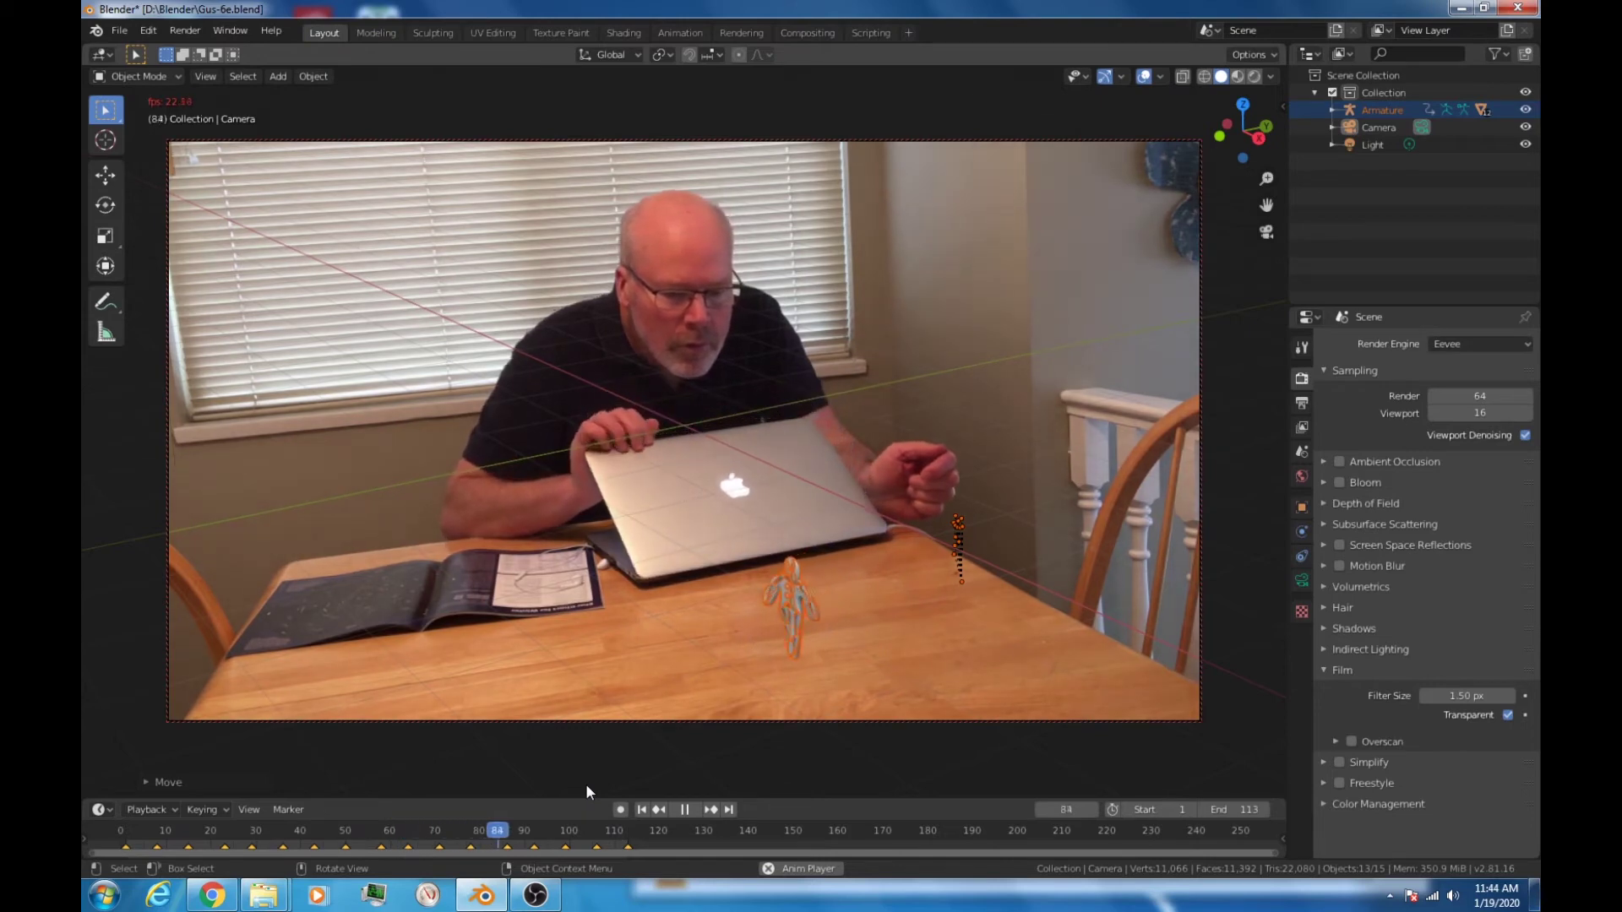
{"action": "key", "text": "space"}
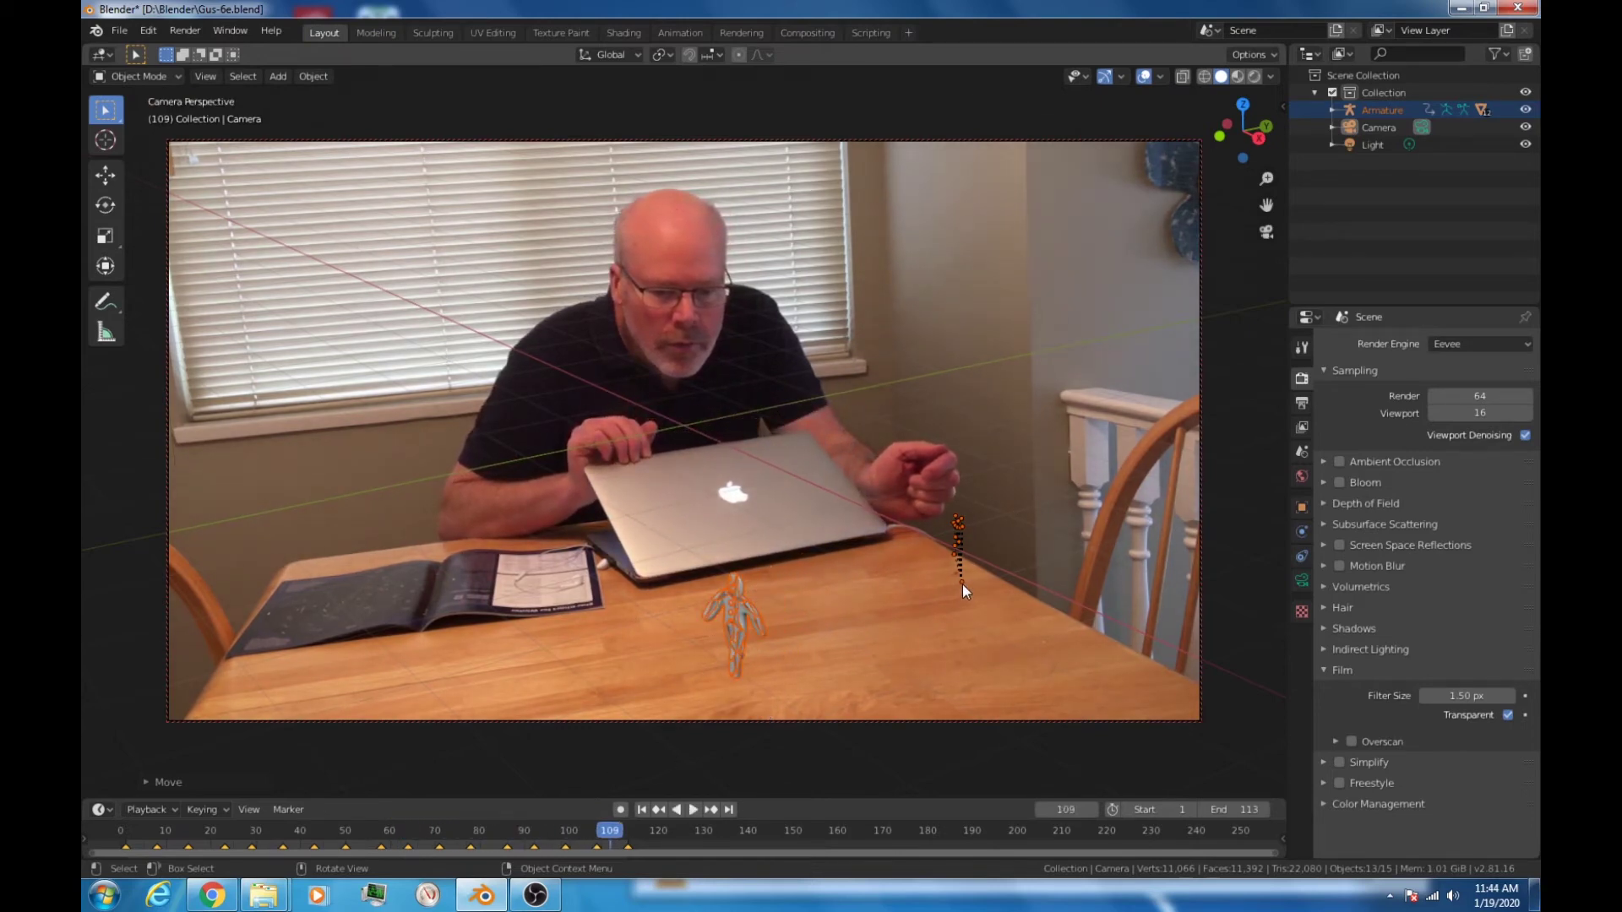
Step: Rotate Gus in top view to face a new direction and replay the walk from frame 1 to 105
{"action": "key", "text": "KP_7"}
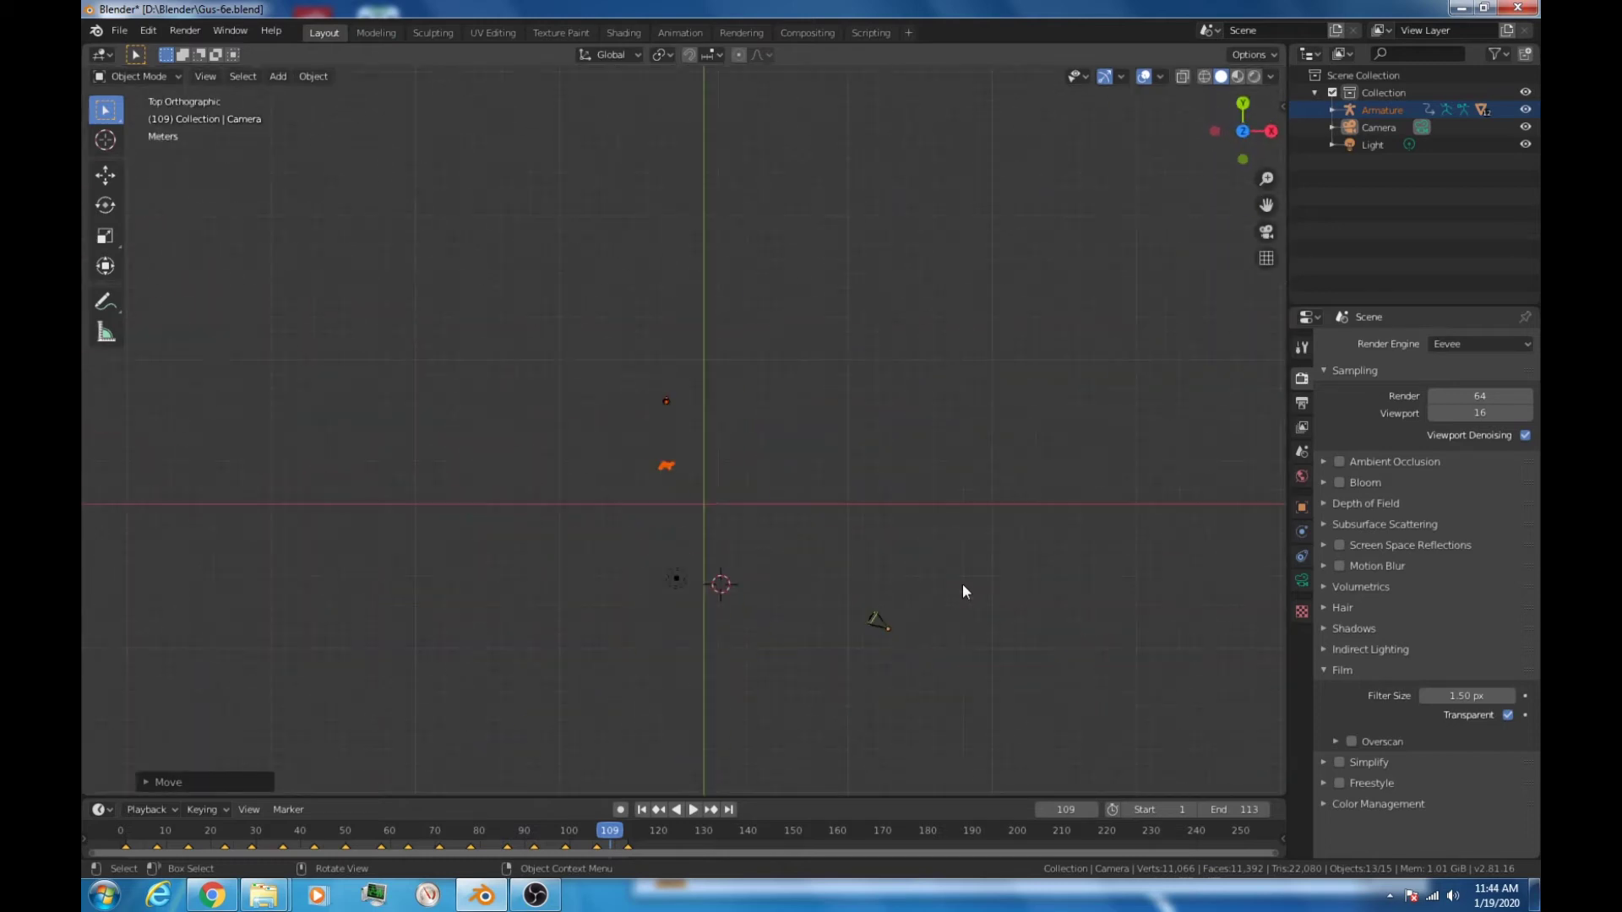
{"action": "key", "text": "r"}
{"action": "left_click", "coordinate": [689, 384]}
{"action": "key", "text": "KP_0"}
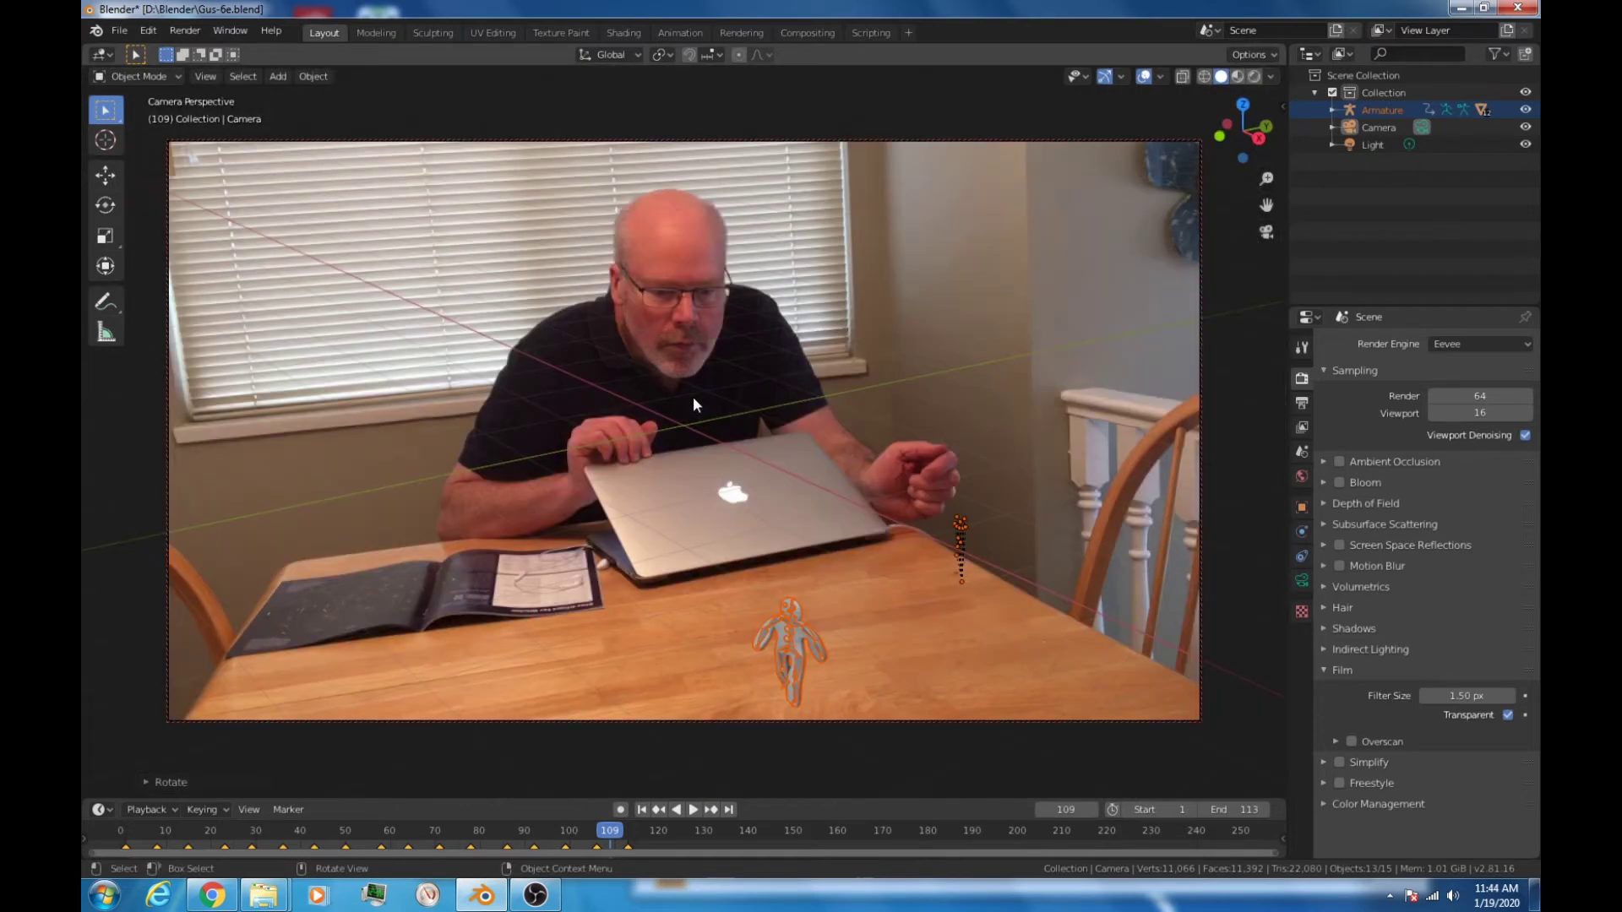
{"action": "left_click", "coordinate": [125, 832]}
{"action": "key", "text": "space"}
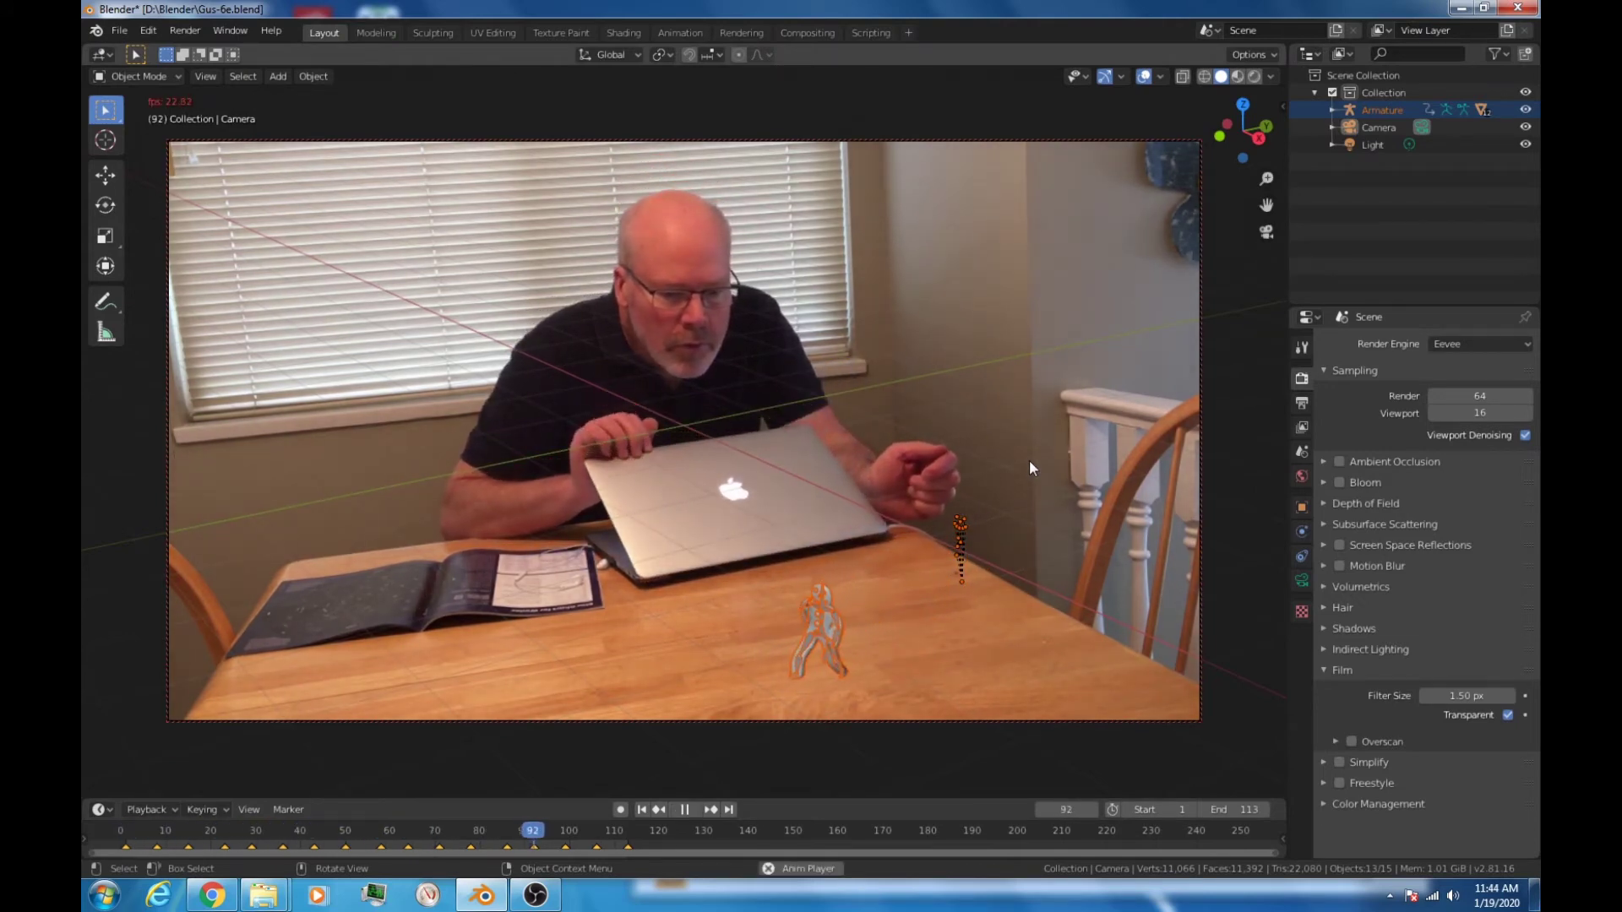
{"action": "key", "text": "space"}
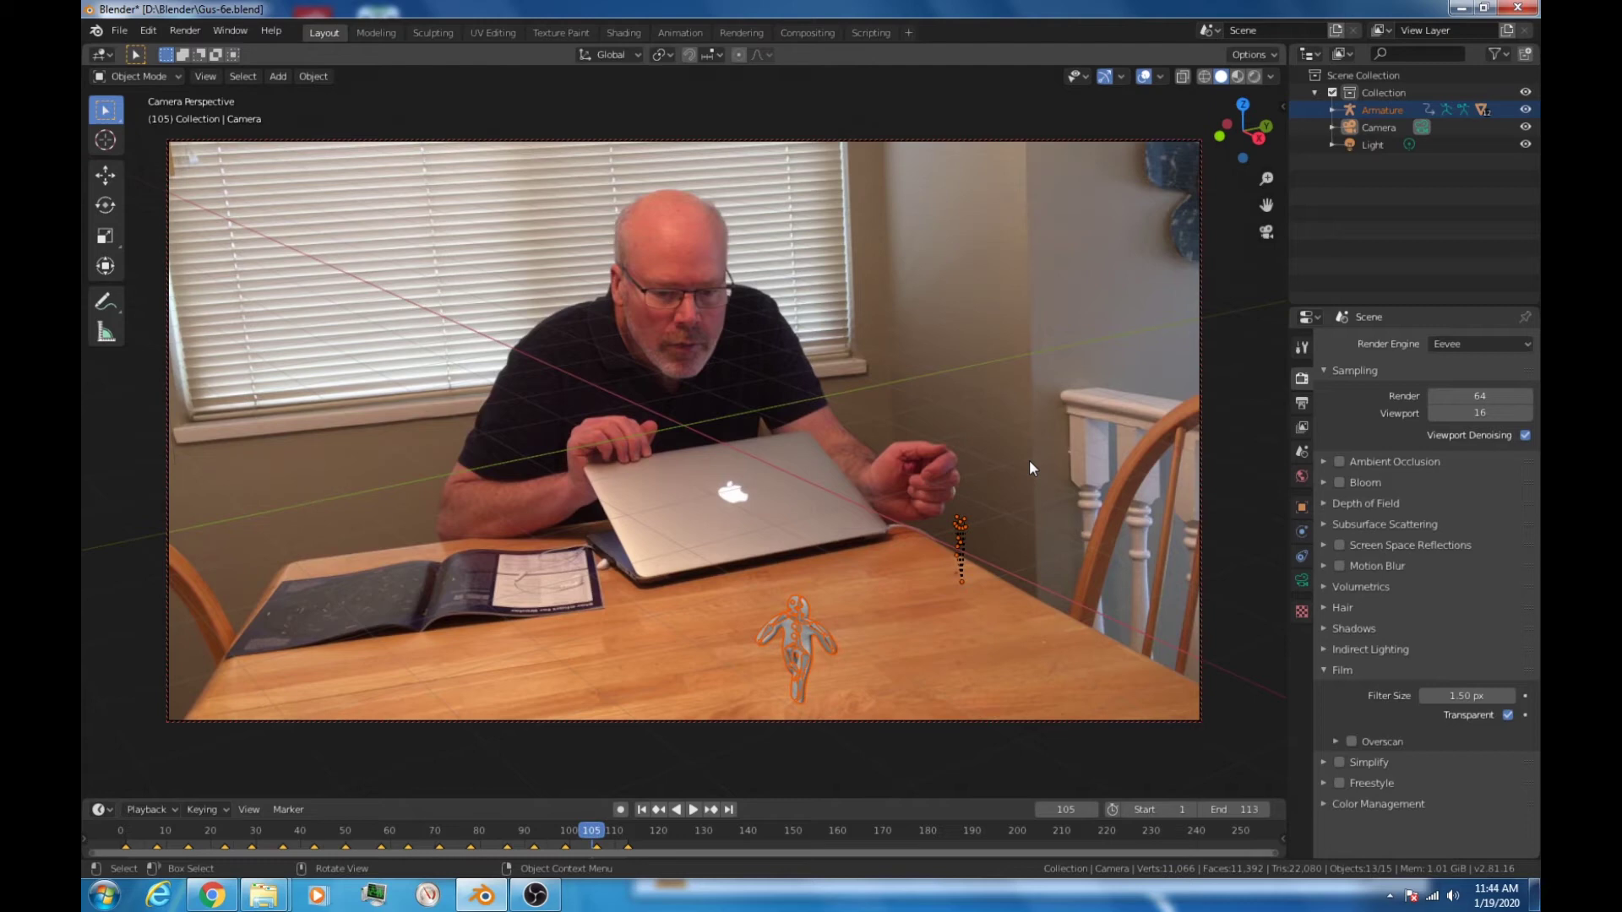
{"action": "key", "text": "KP_3"}
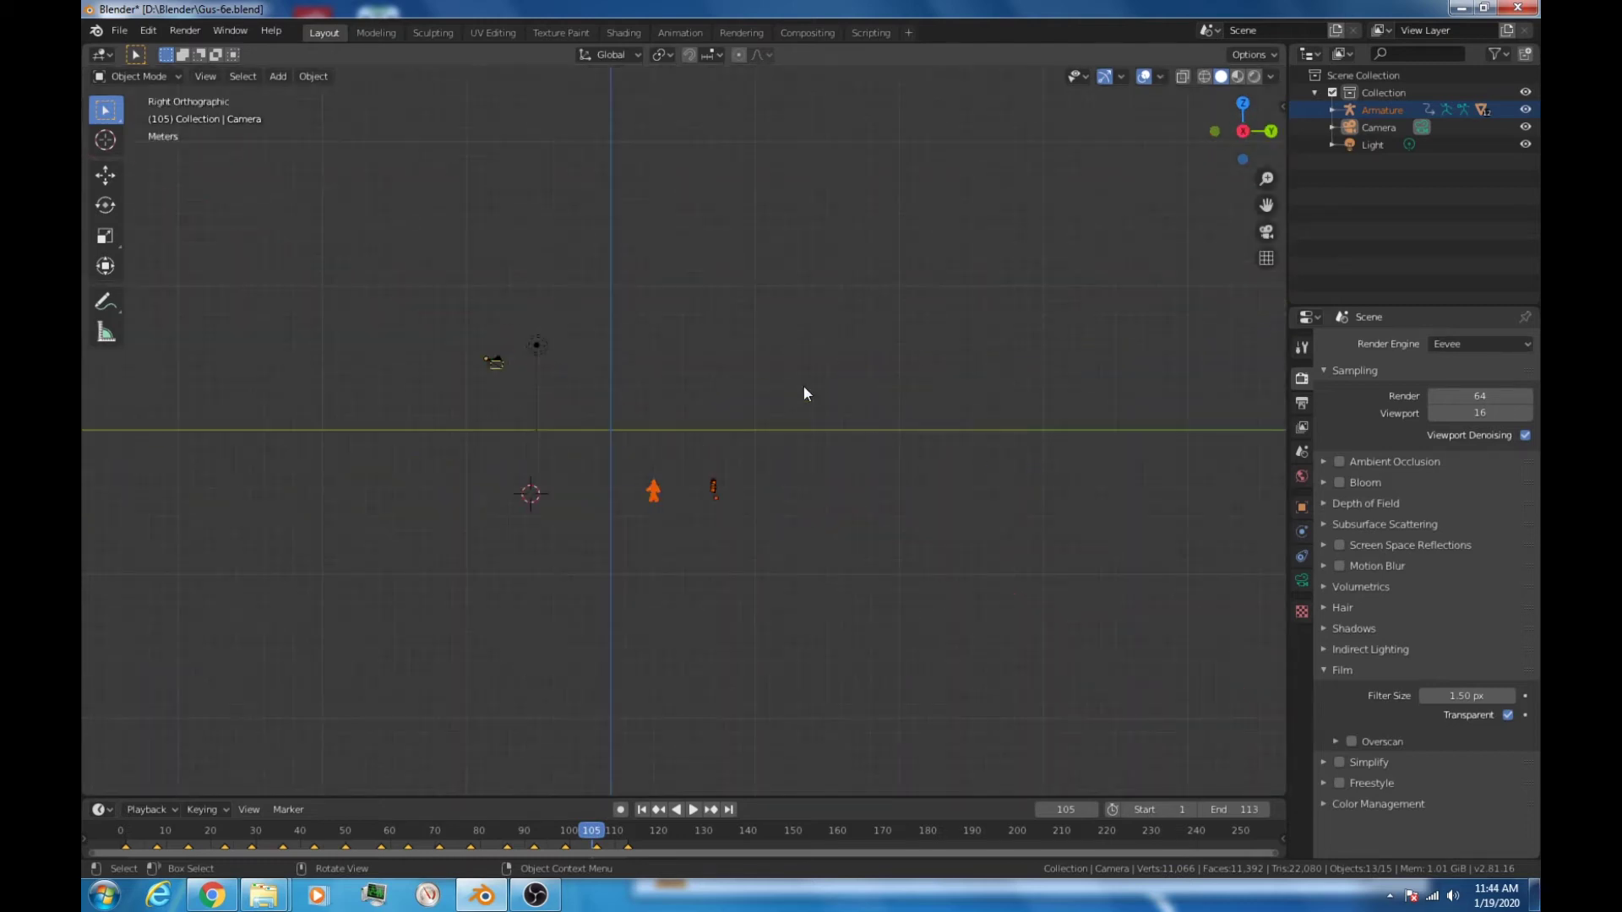
Step: Move the light further right in side and top views, then close the frame 105 test render
{"action": "left_click", "coordinate": [554, 347]}
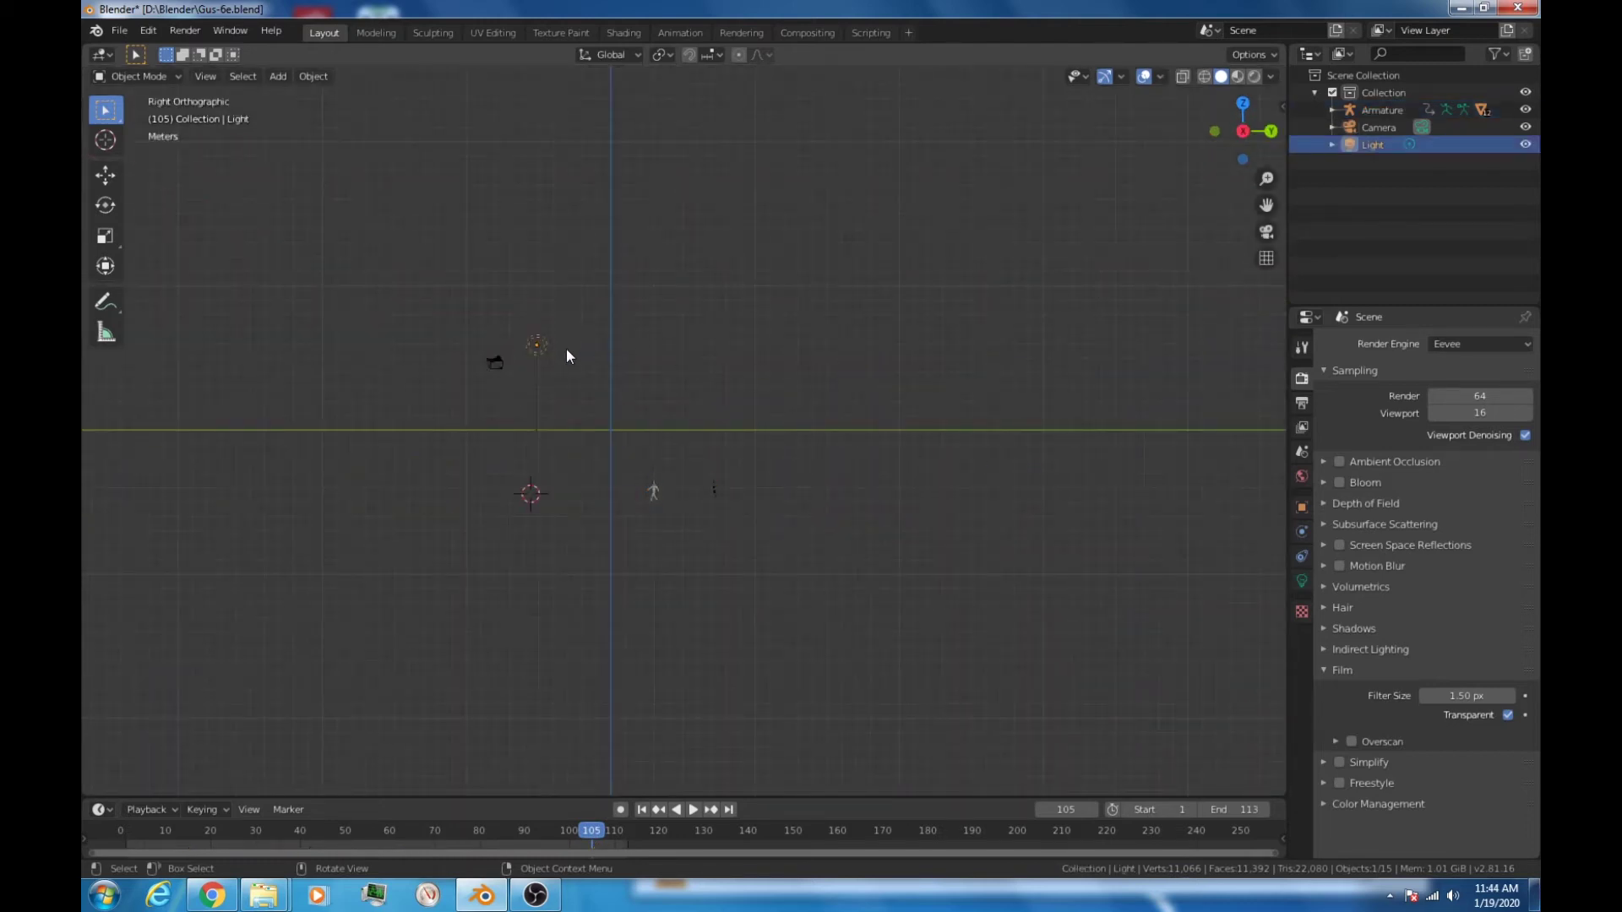
{"action": "left_click_drag", "start_coordinate": [549, 345], "coordinate": [675, 362]}
{"action": "key", "text": "KP_7"}
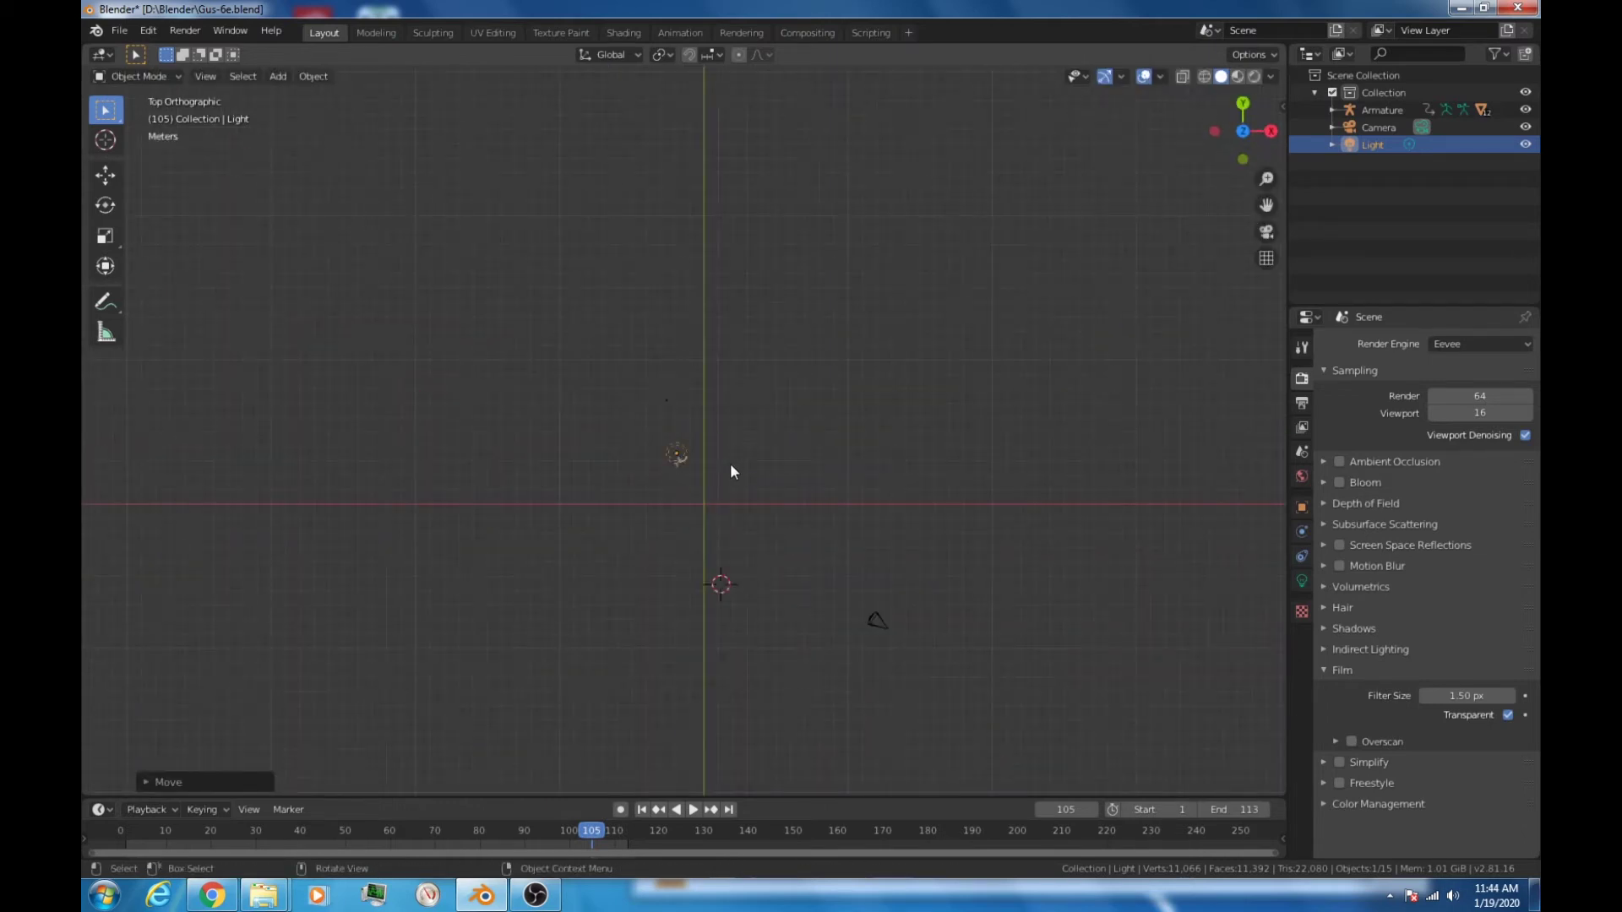
{"action": "key", "text": "g"}
{"action": "left_click", "coordinate": [693, 482]}
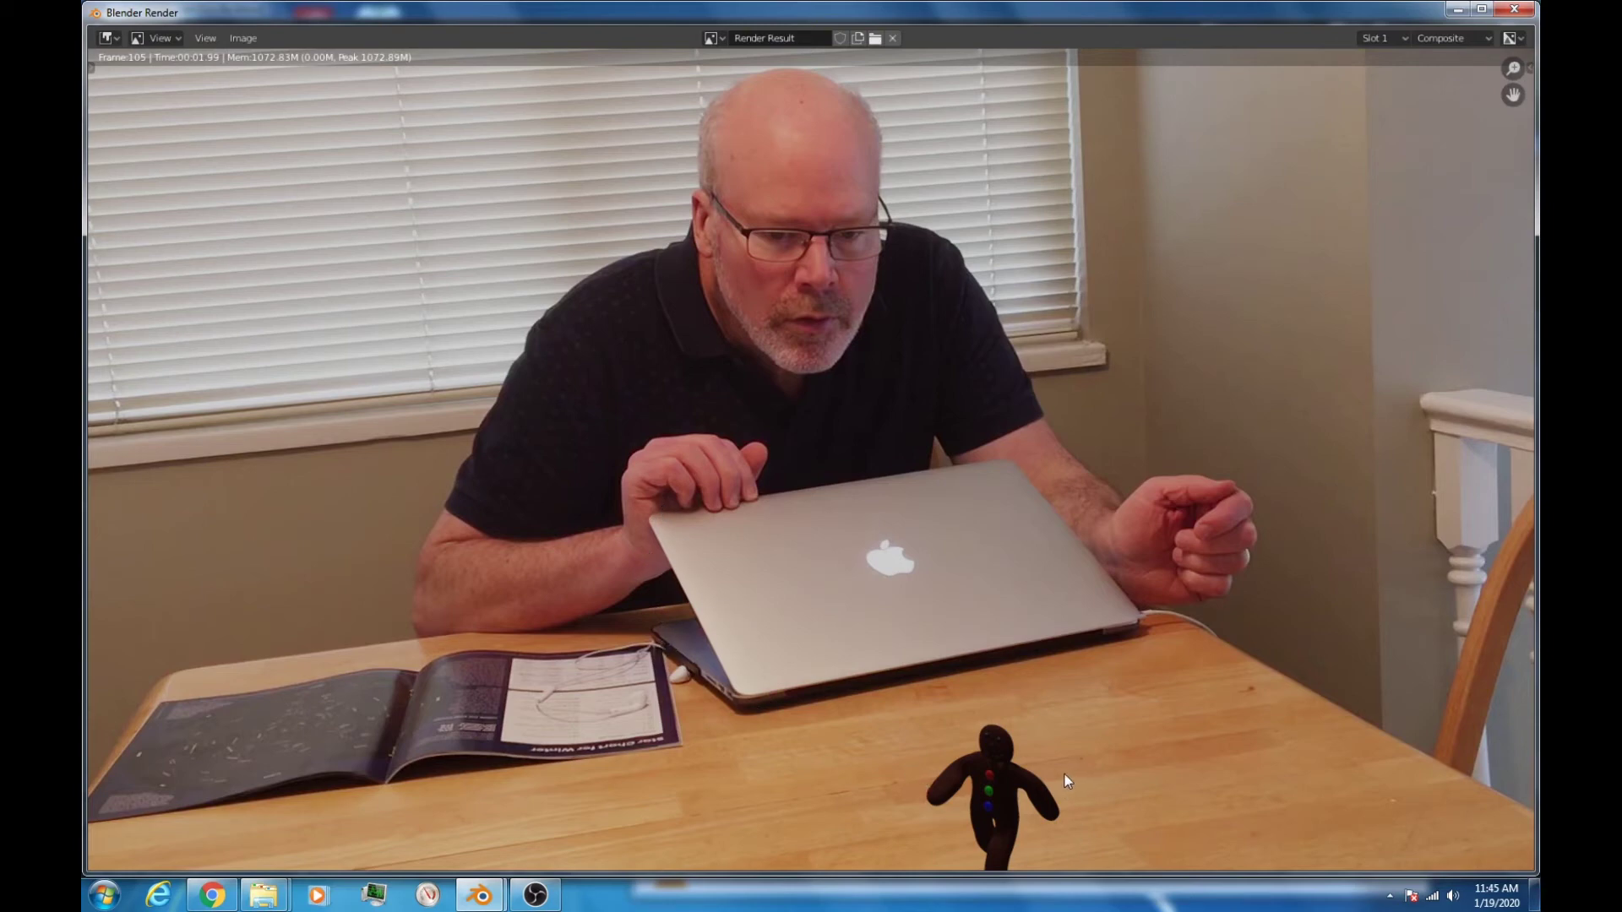
{"action": "key", "text": "Escape"}
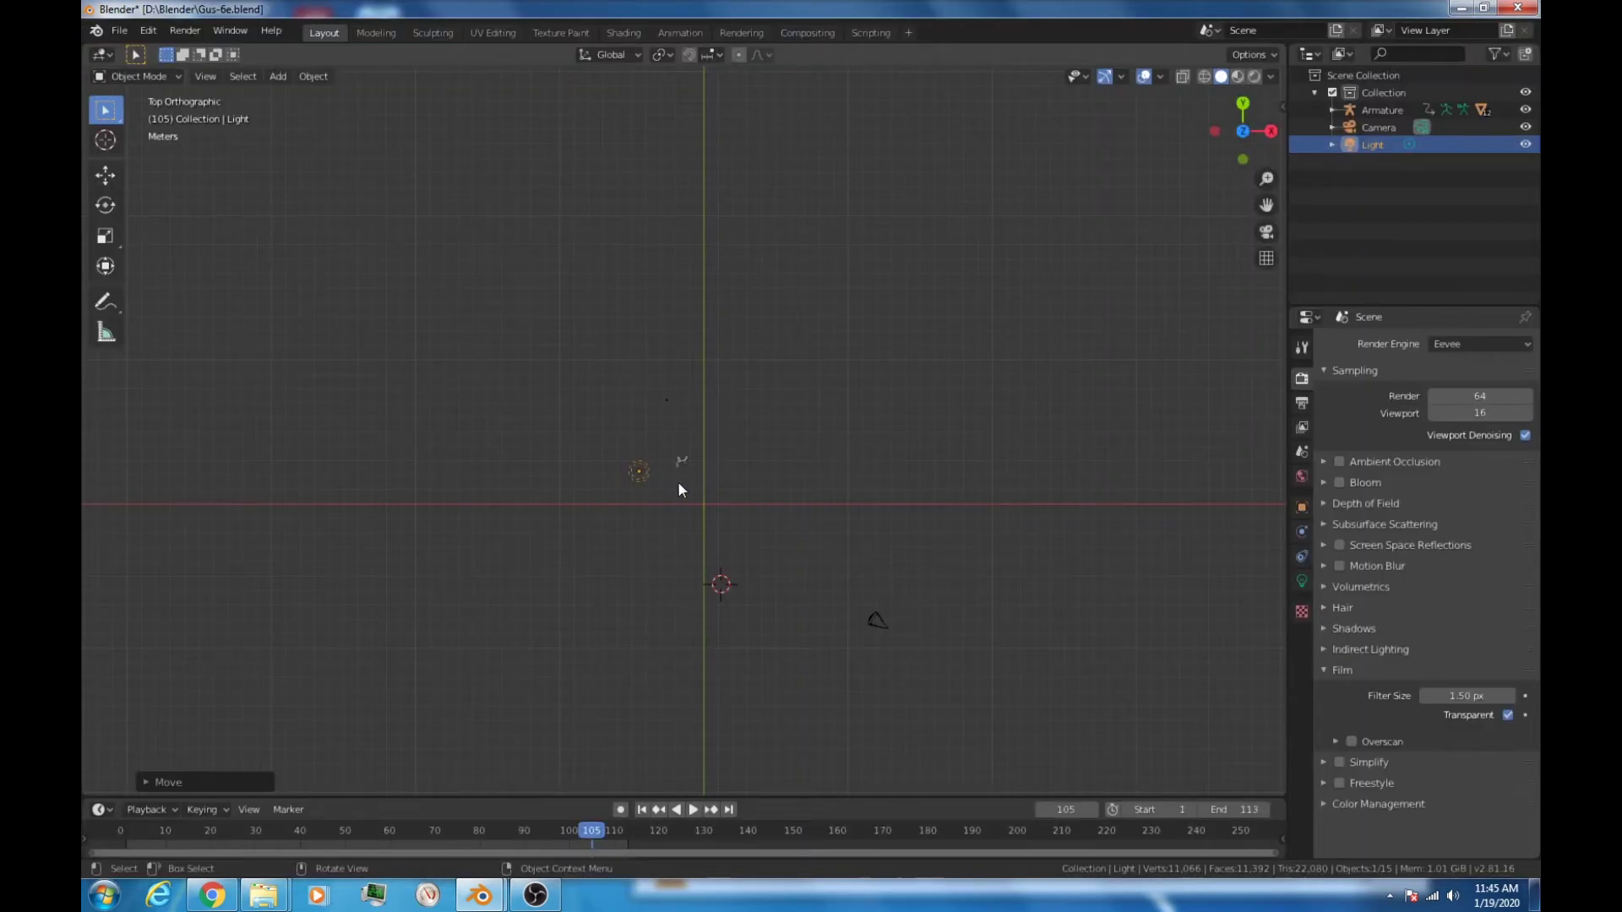
{"action": "scroll", "coordinate": [679, 489], "scroll_direction": "up", "scroll_amount": 7}
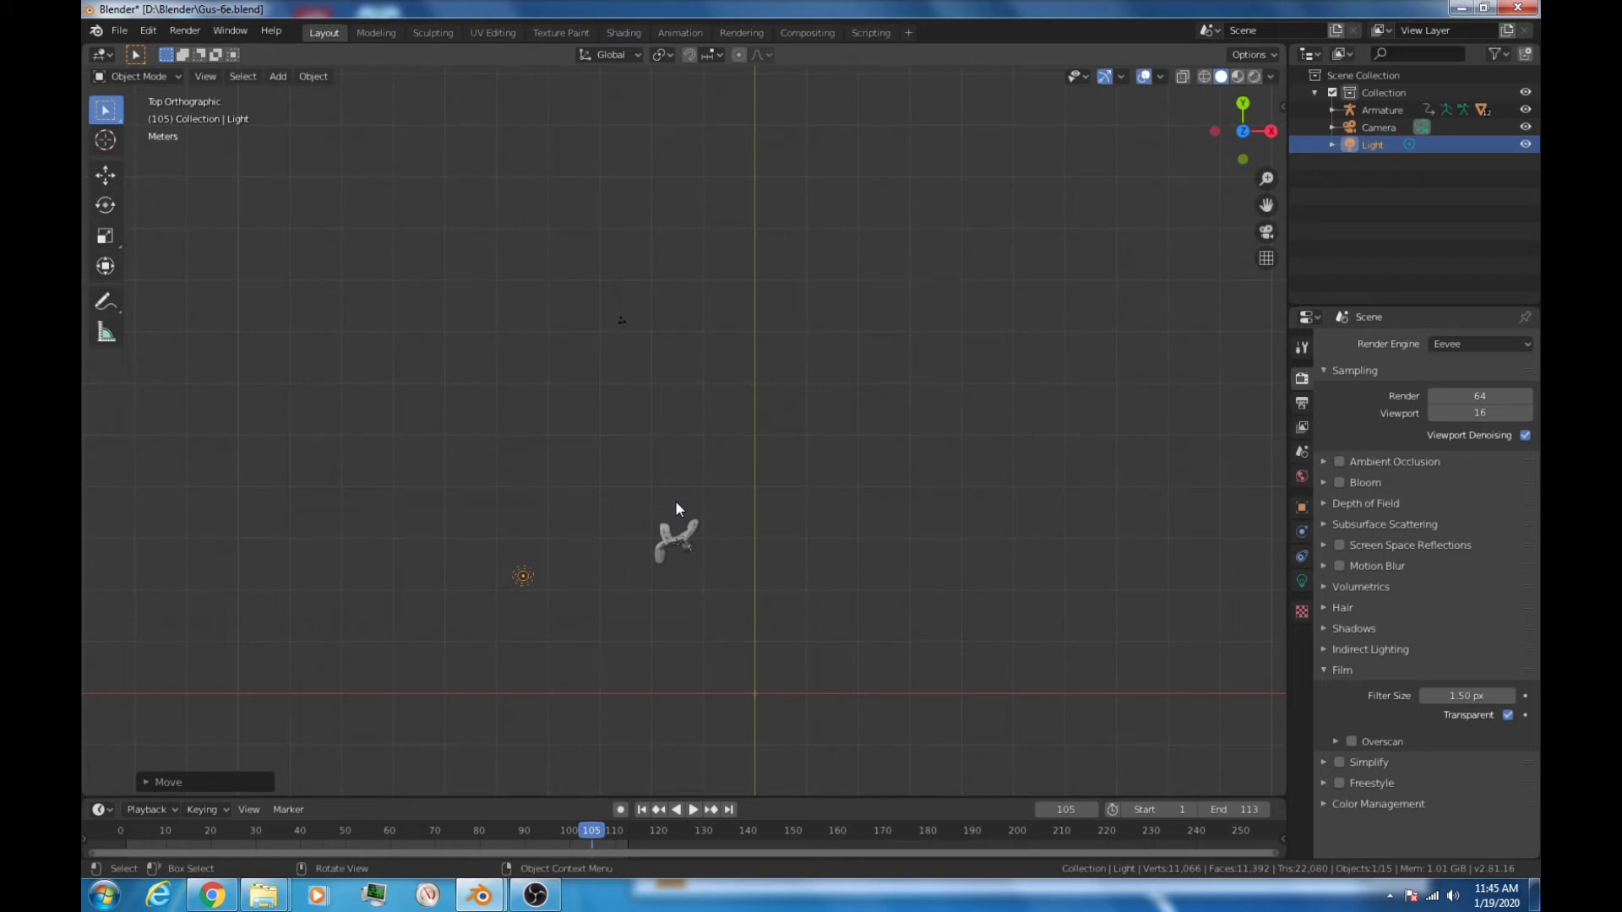
Step: Add a plane, move it beneath Gus and scale it about 2.6 times
{"action": "key", "text": "shift+a"}
{"action": "mouse_move", "coordinate": [676, 503]}
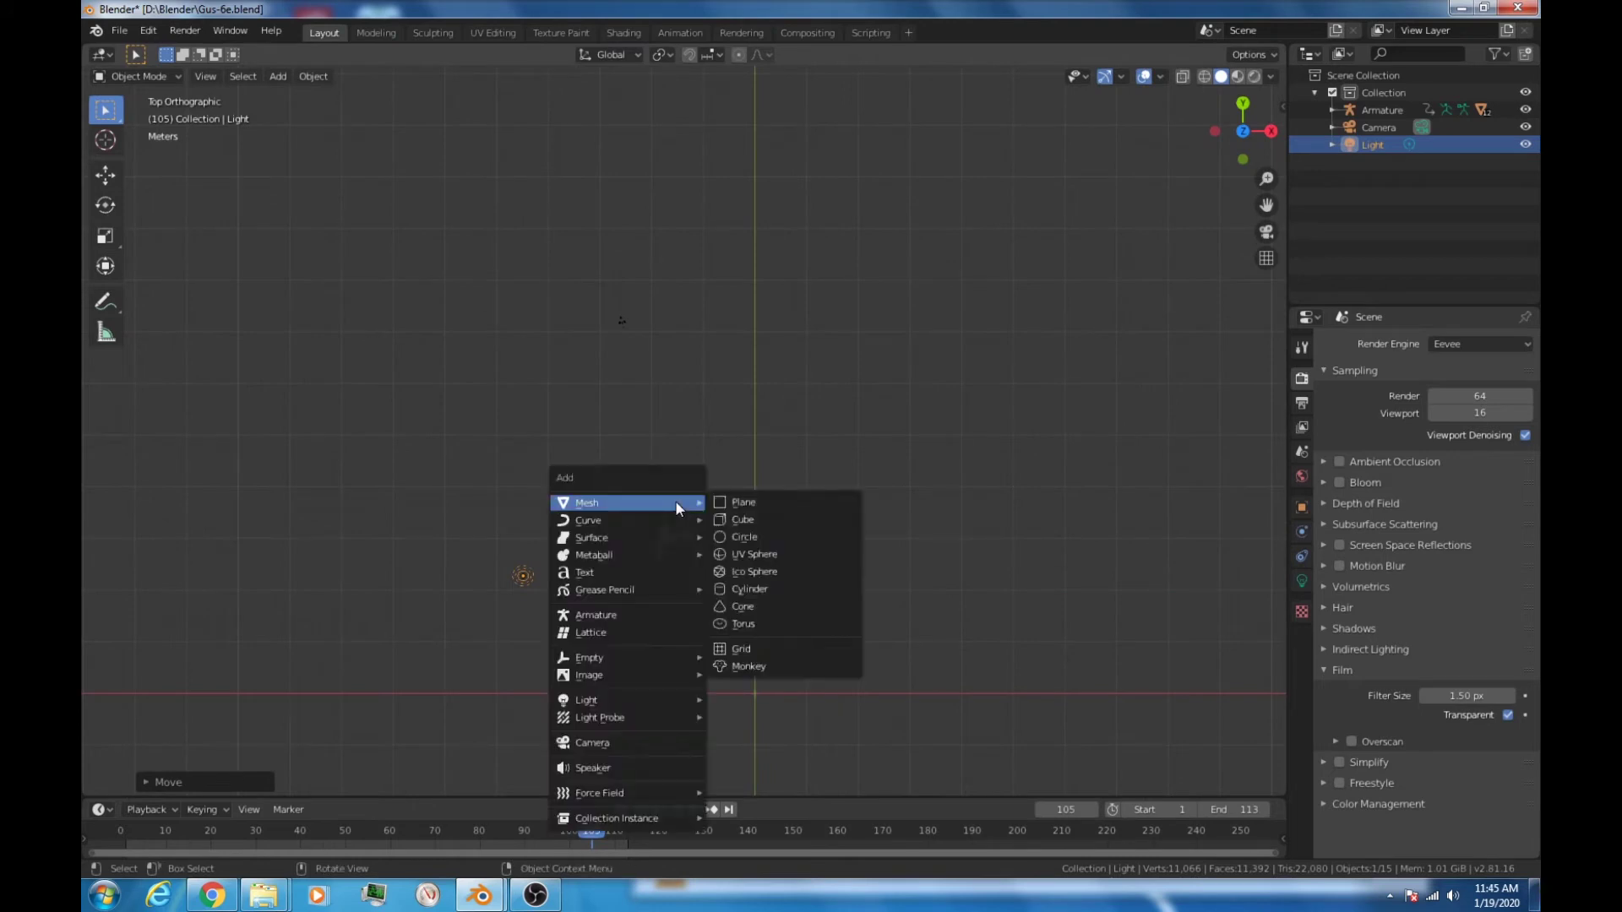
{"action": "left_click", "coordinate": [762, 510]}
{"action": "scroll", "coordinate": [816, 625], "scroll_direction": "down", "scroll_amount": 6}
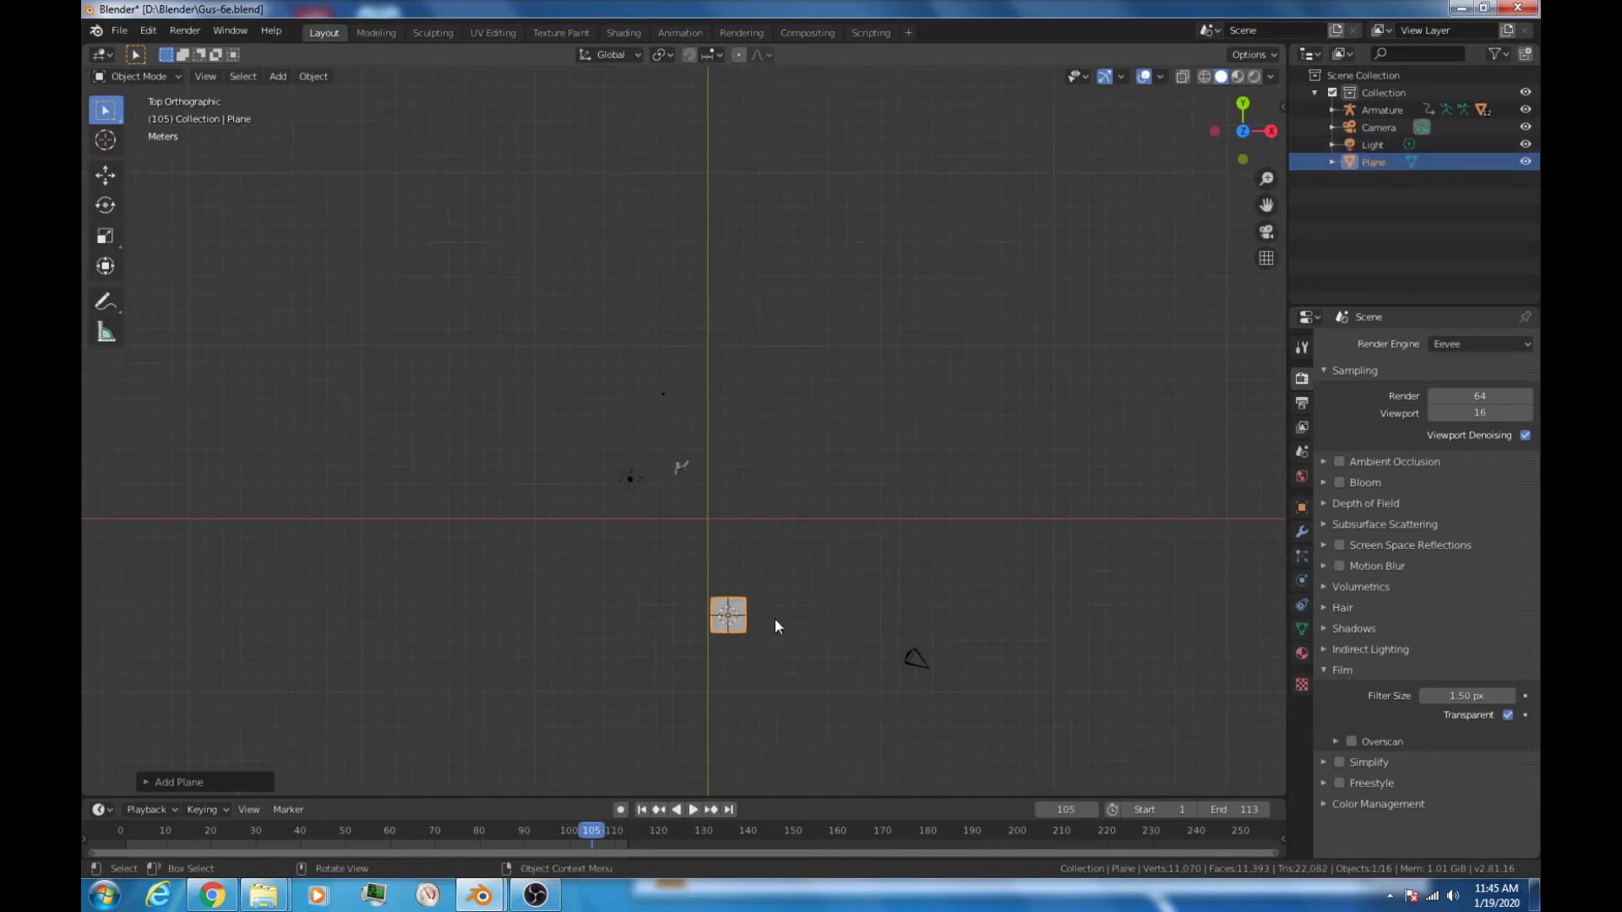
{"action": "key", "text": "g"}
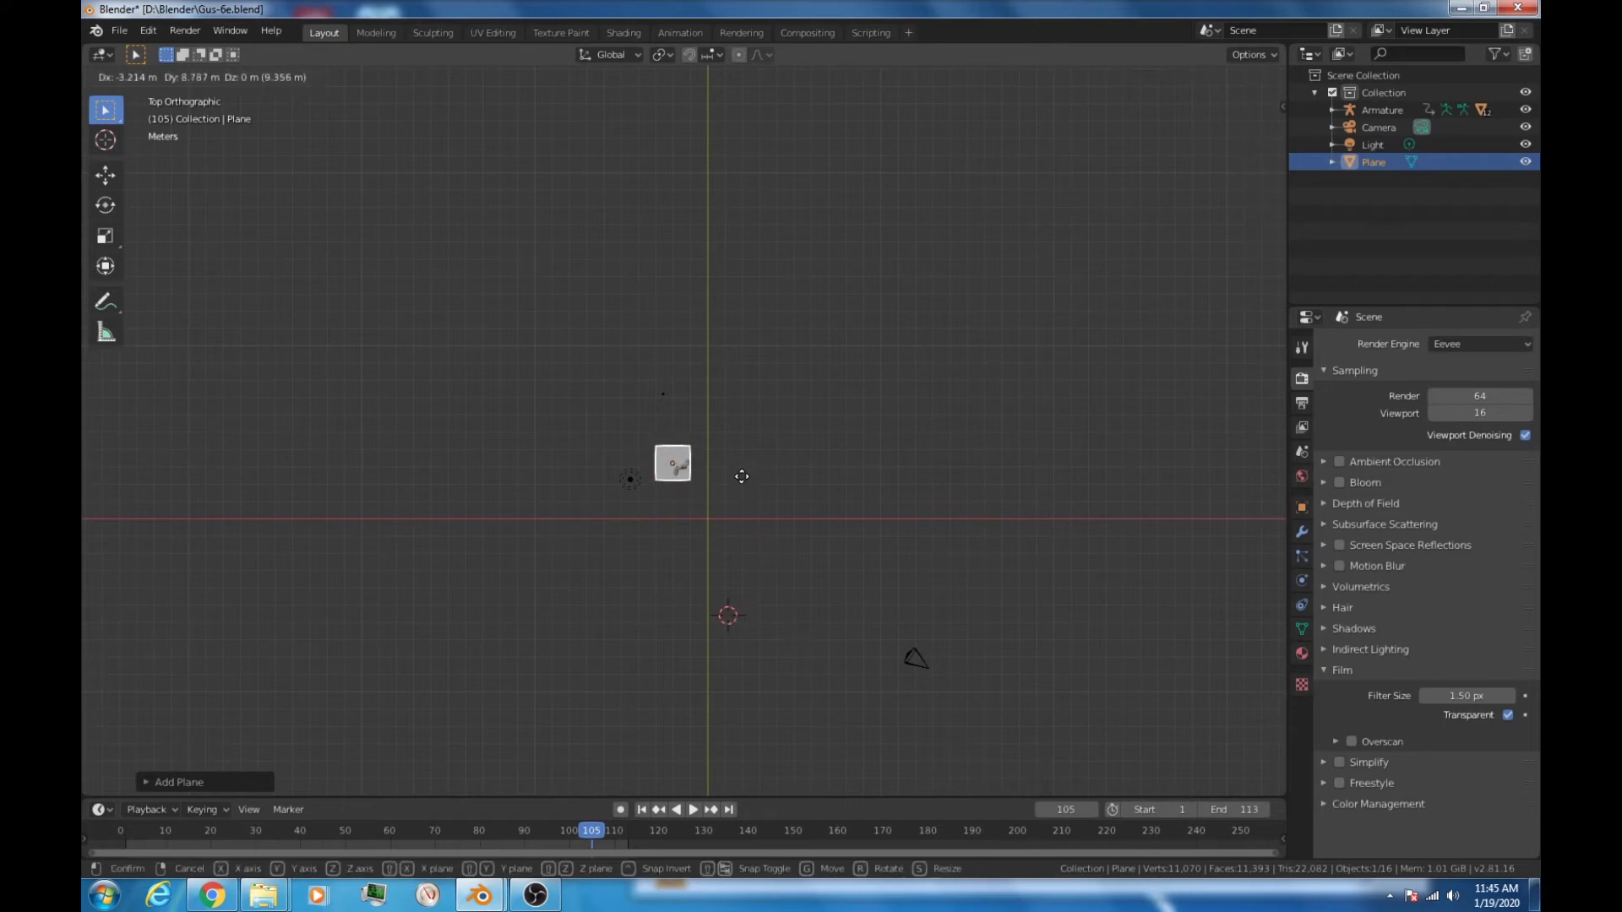
{"action": "left_click", "coordinate": [736, 499]}
{"action": "key", "text": "s"}
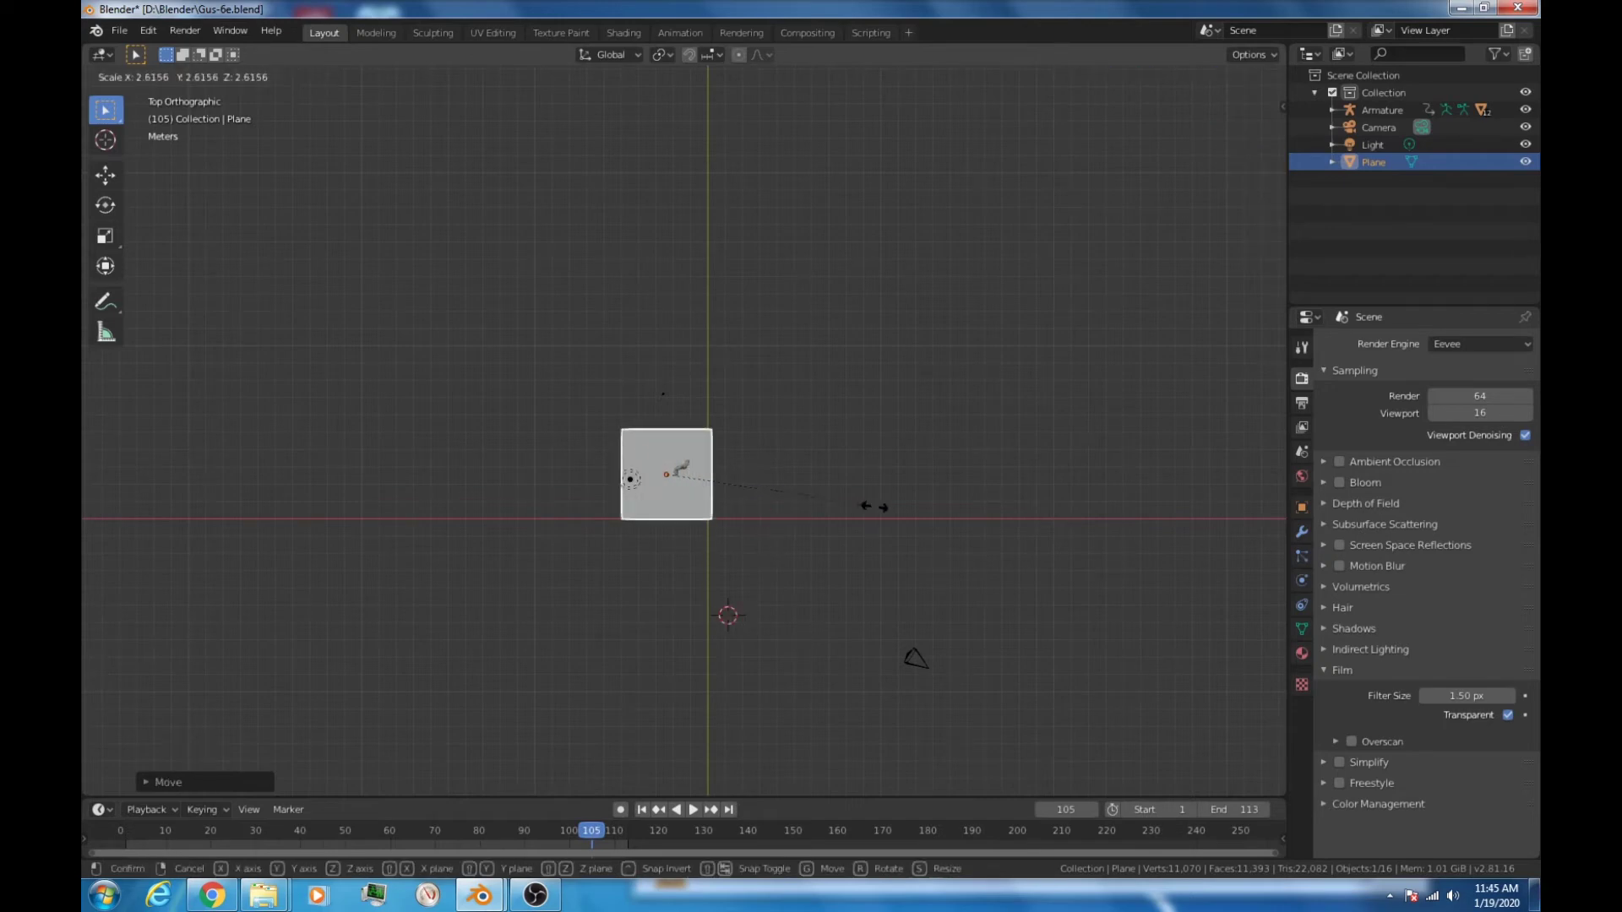
{"action": "left_click", "coordinate": [879, 511]}
Step: From the side view, lower the plane level with Gus's feet, then return to camera view
{"action": "key", "text": "KP_3"}
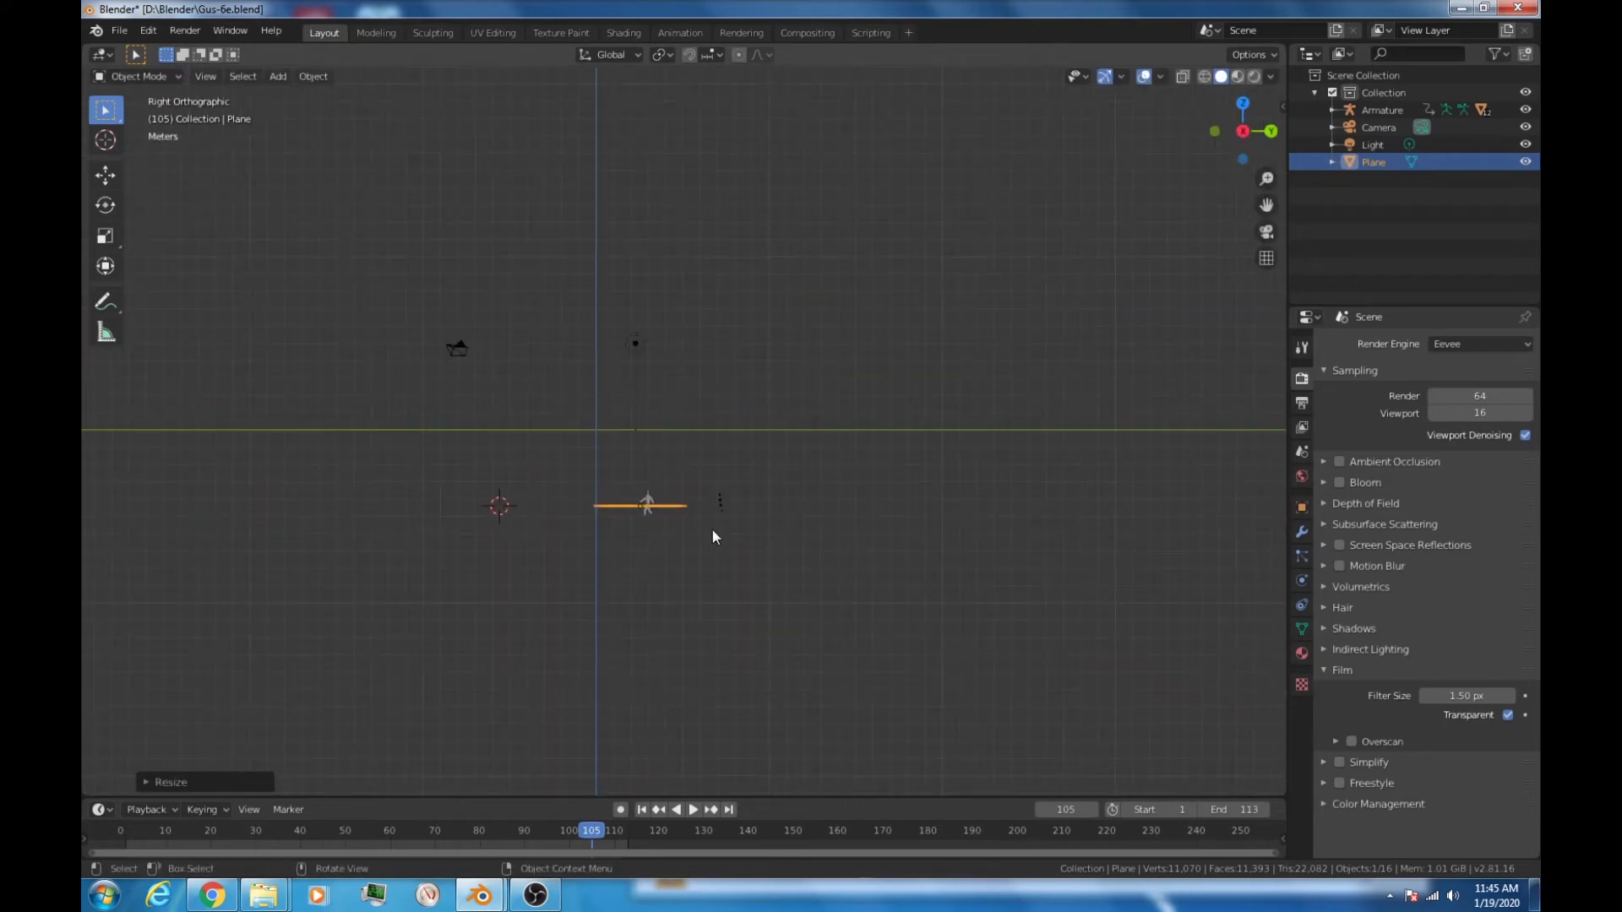
{"action": "key", "text": "g"}
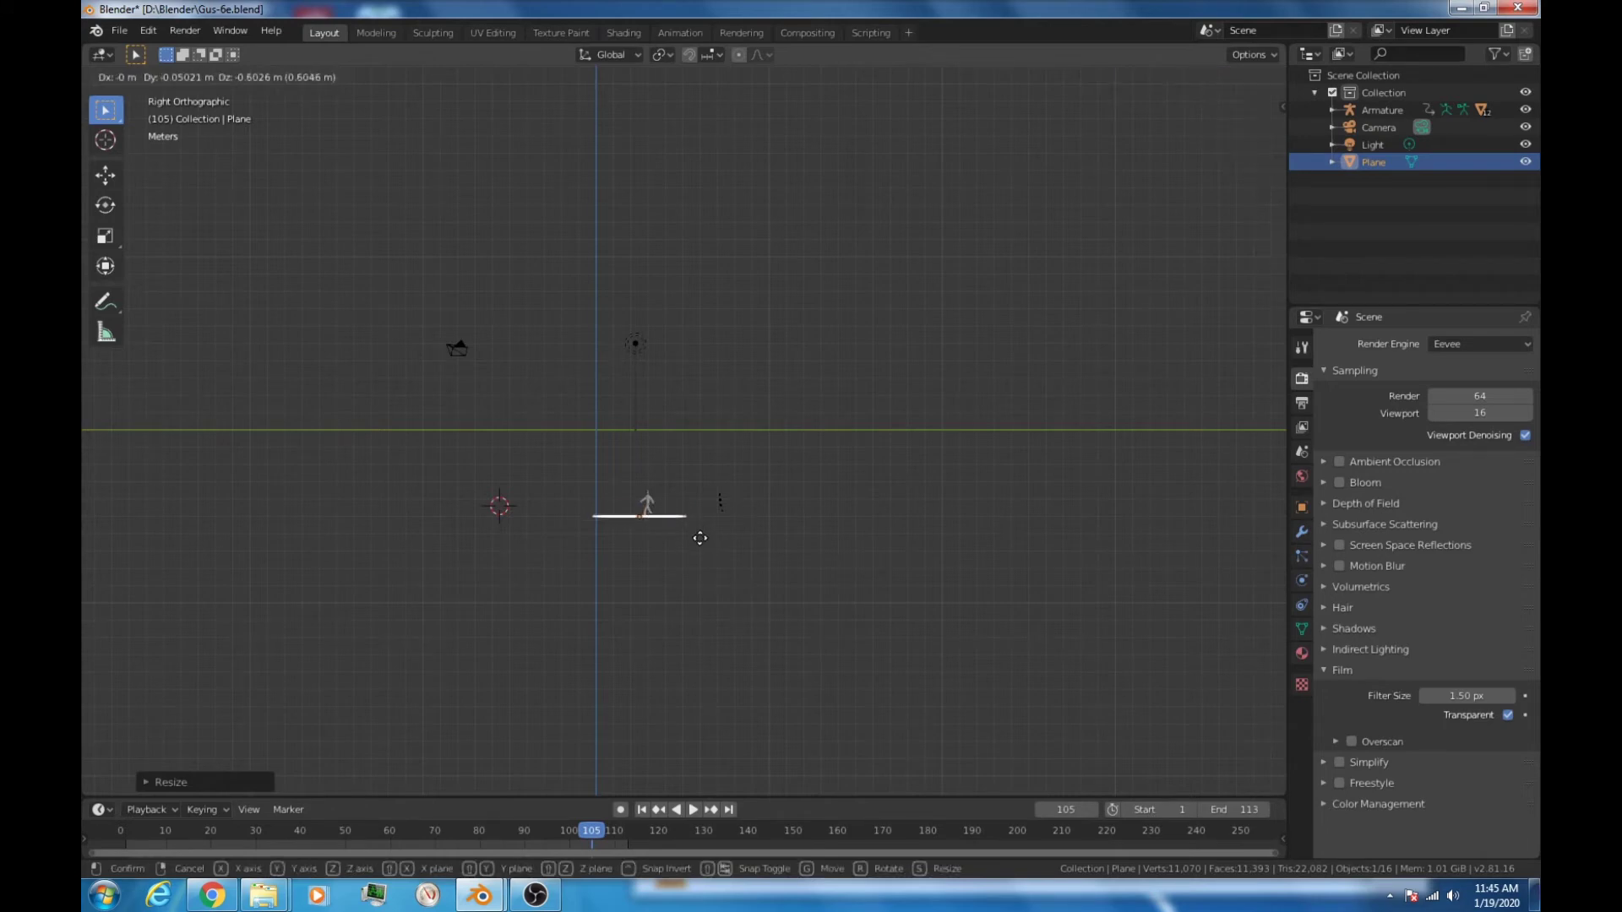
{"action": "left_click", "coordinate": [698, 534]}
{"action": "scroll", "coordinate": [679, 545], "scroll_direction": "up", "scroll_amount": 5}
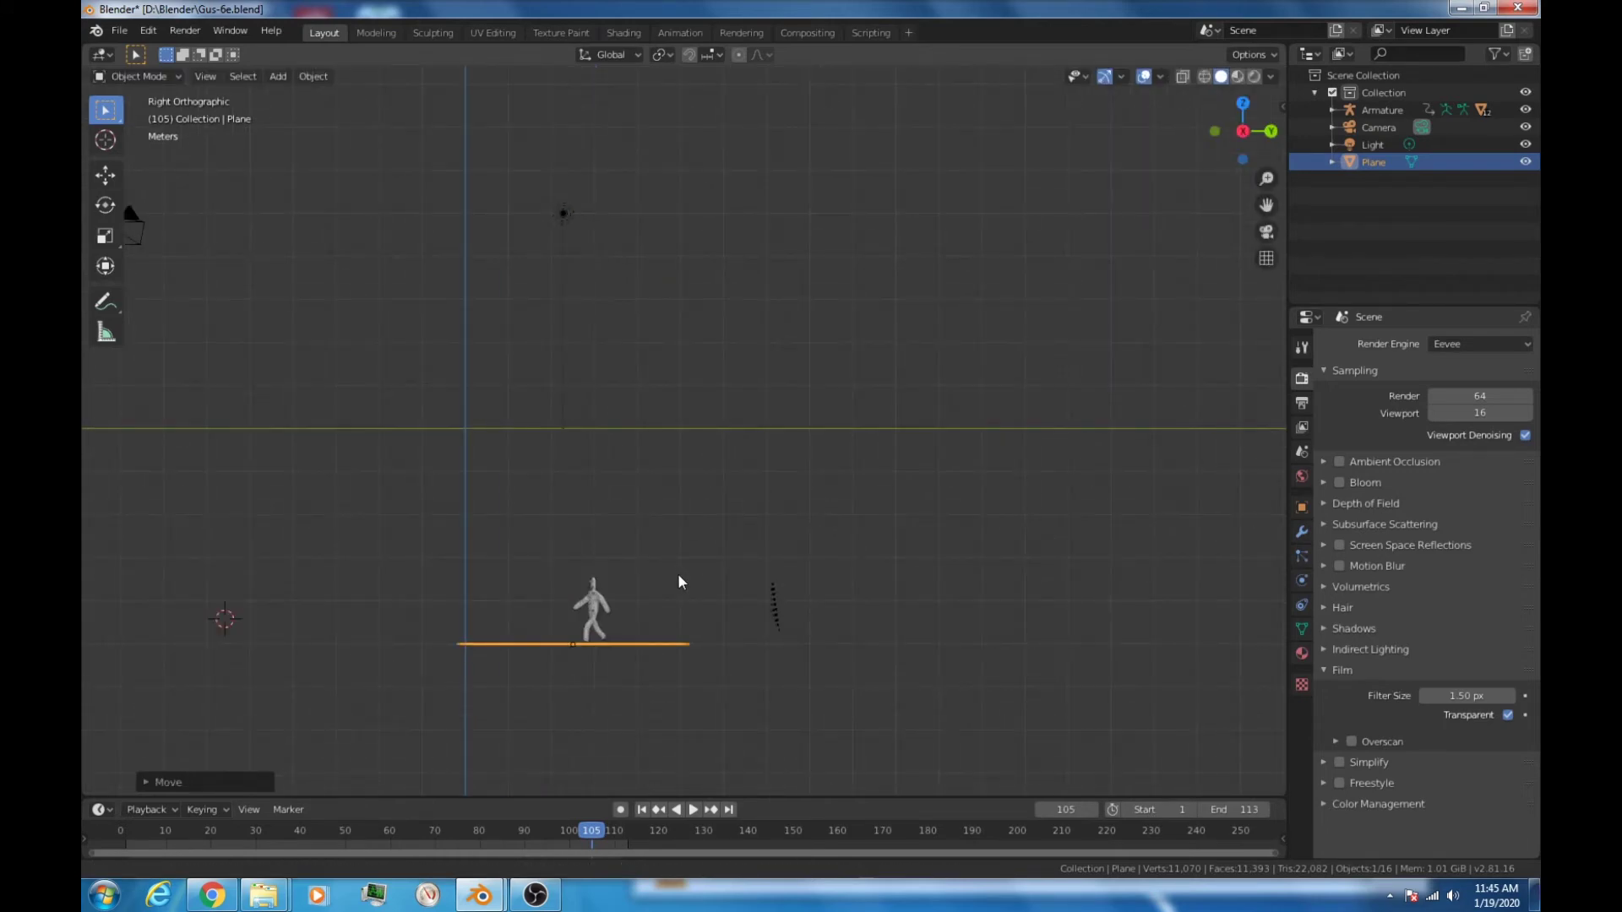
{"action": "middle_click_drag", "start_coordinate": [677, 573], "coordinate": [854, 479], "text": "shift"}
{"action": "scroll", "coordinate": [801, 592], "scroll_direction": "up", "scroll_amount": 4}
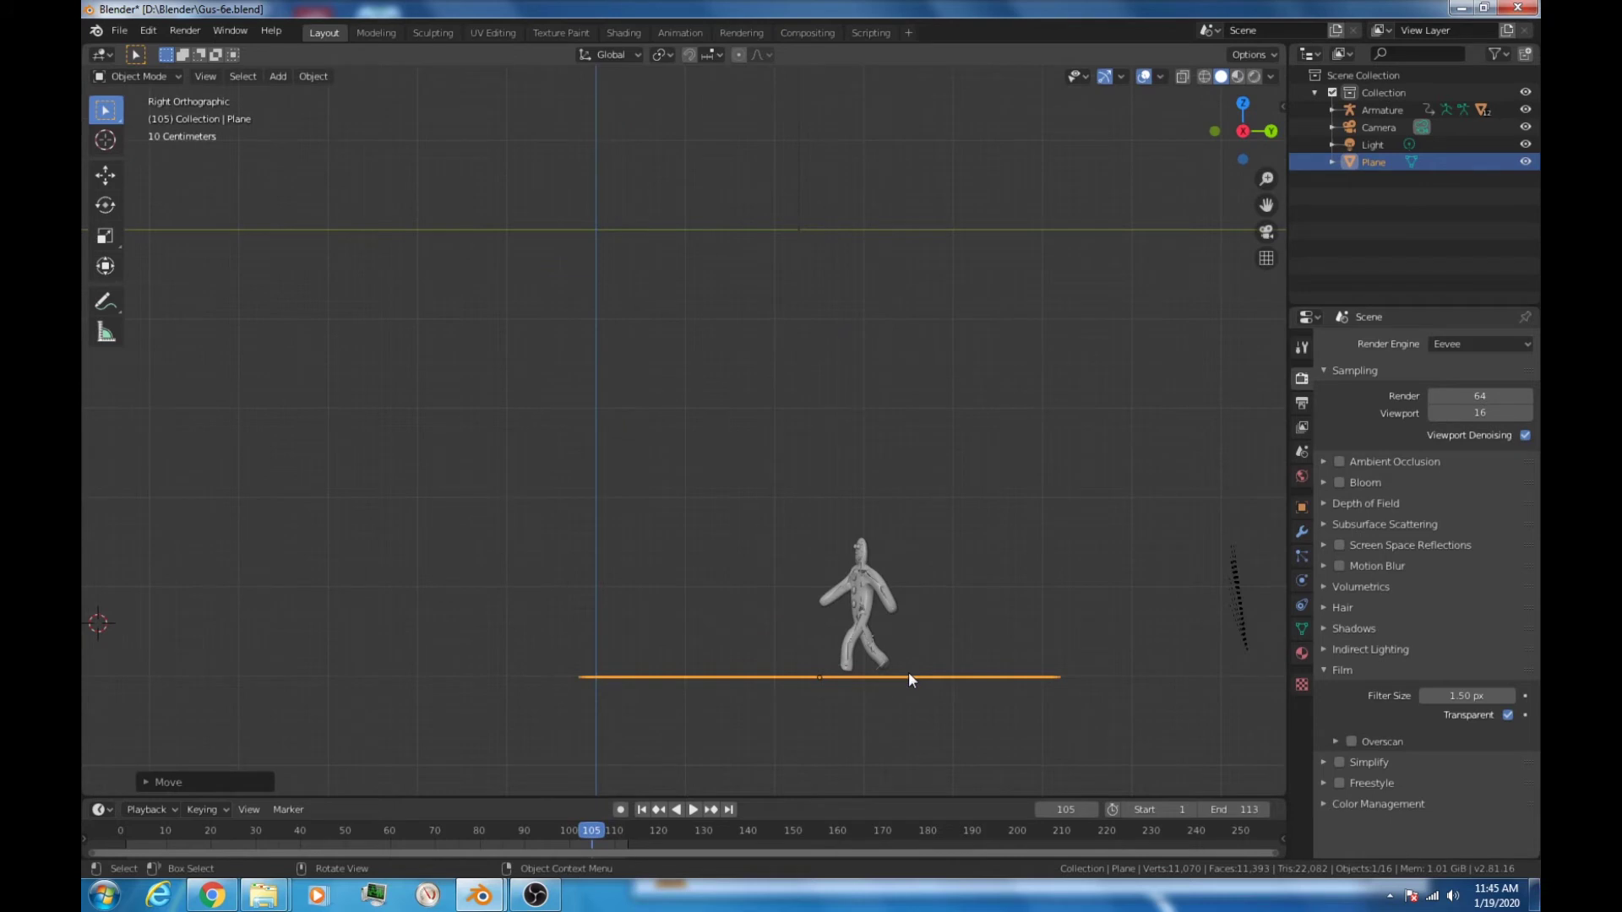
{"action": "key", "text": "g"}
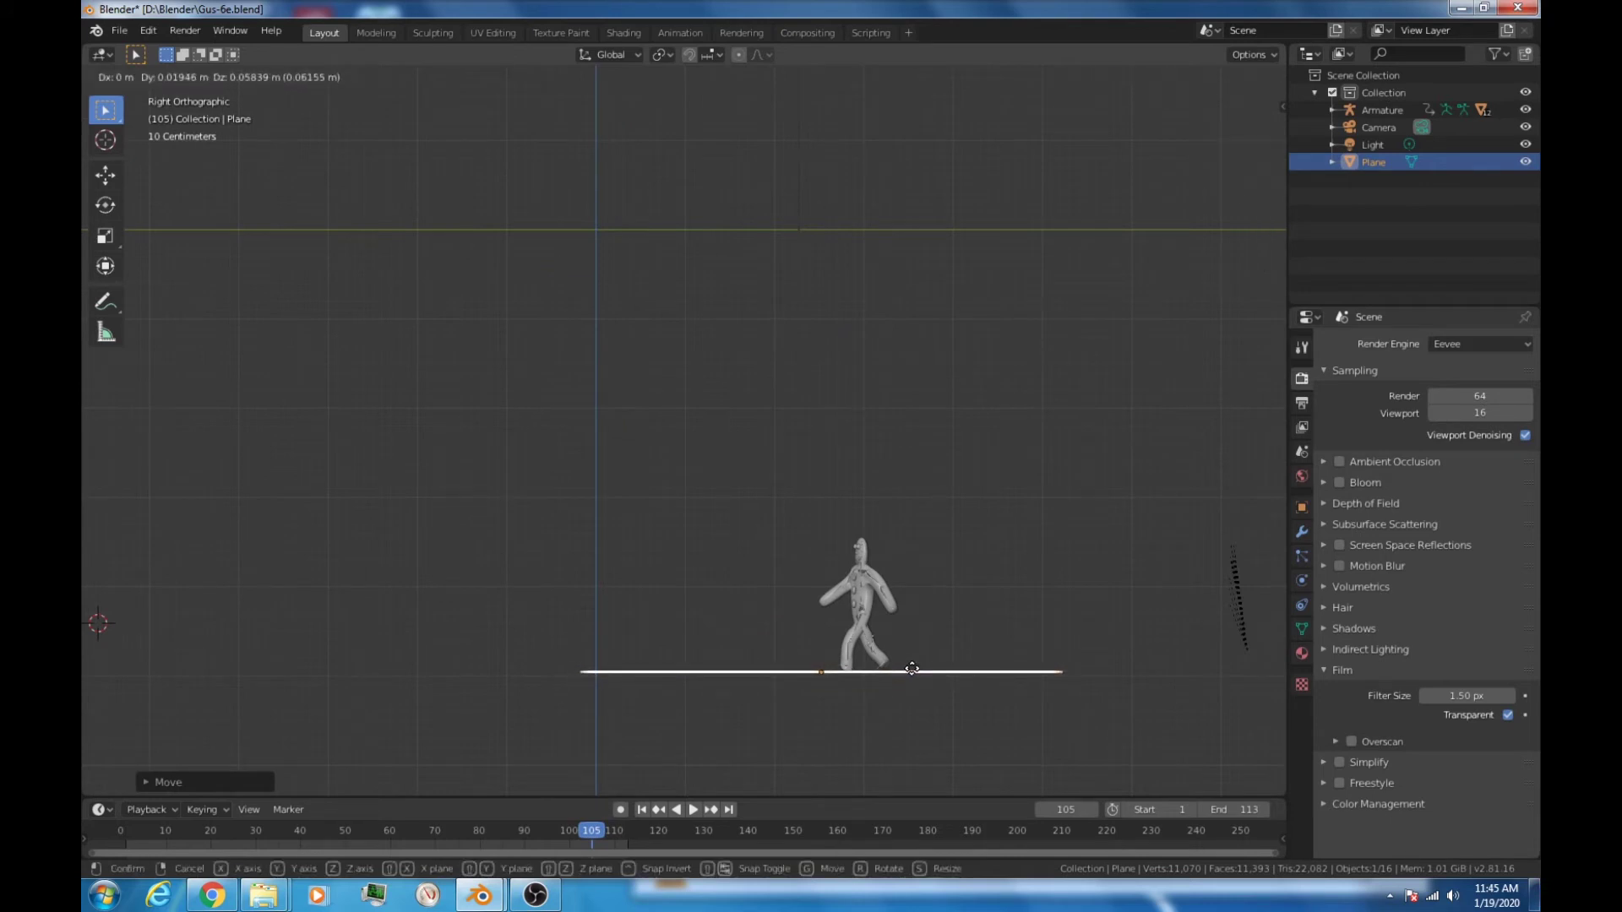
{"action": "left_click", "coordinate": [912, 670]}
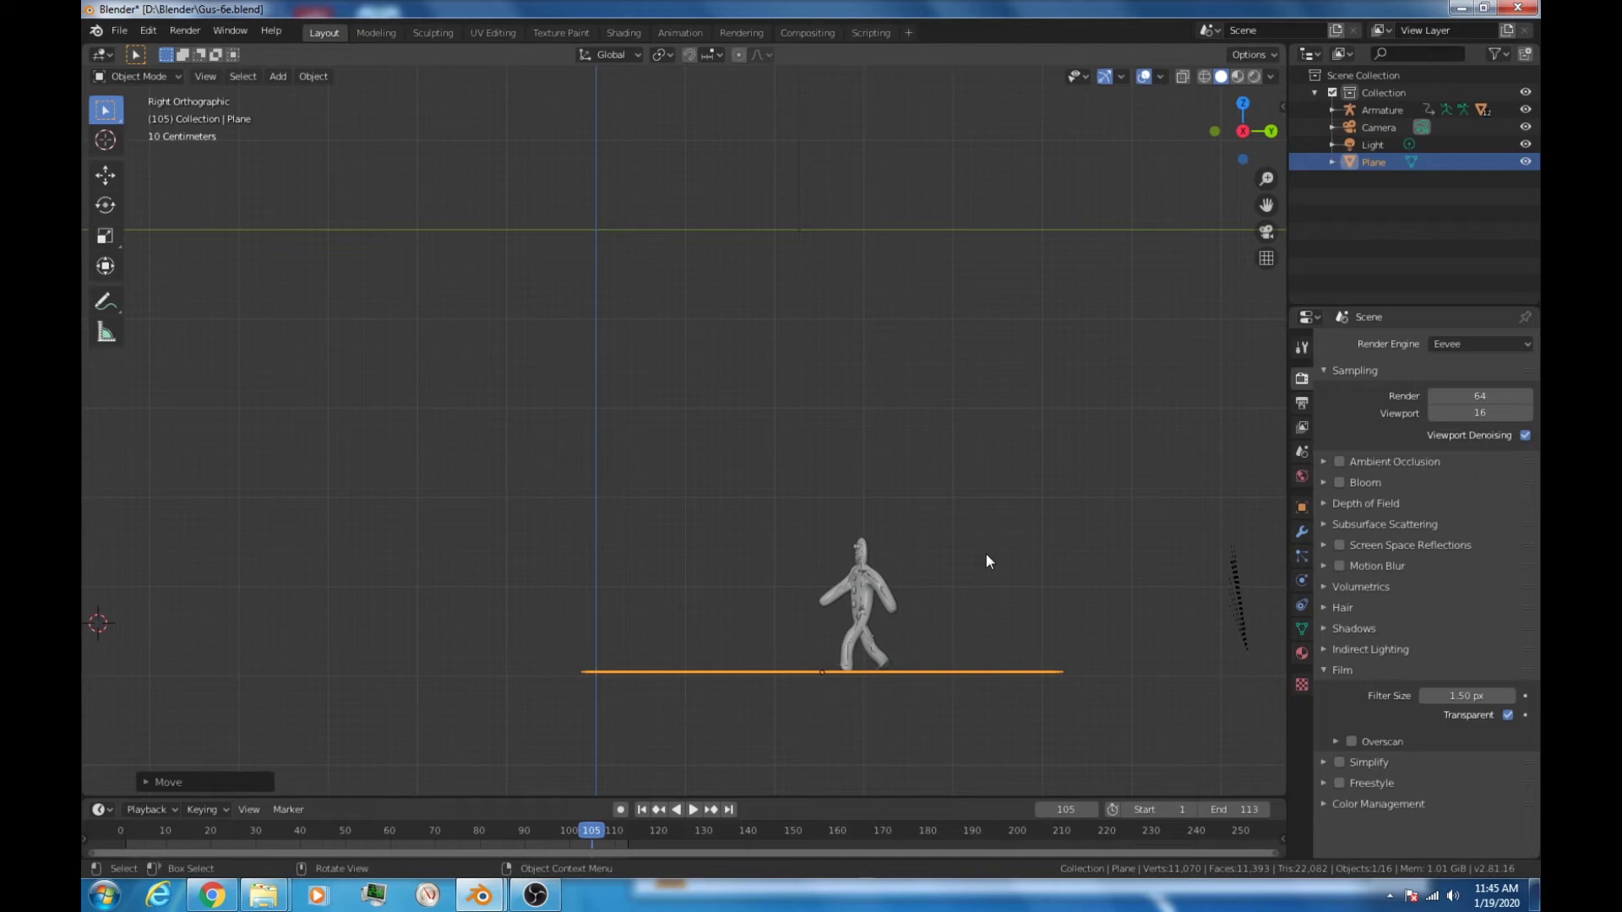
{"action": "key", "text": "KP_0"}
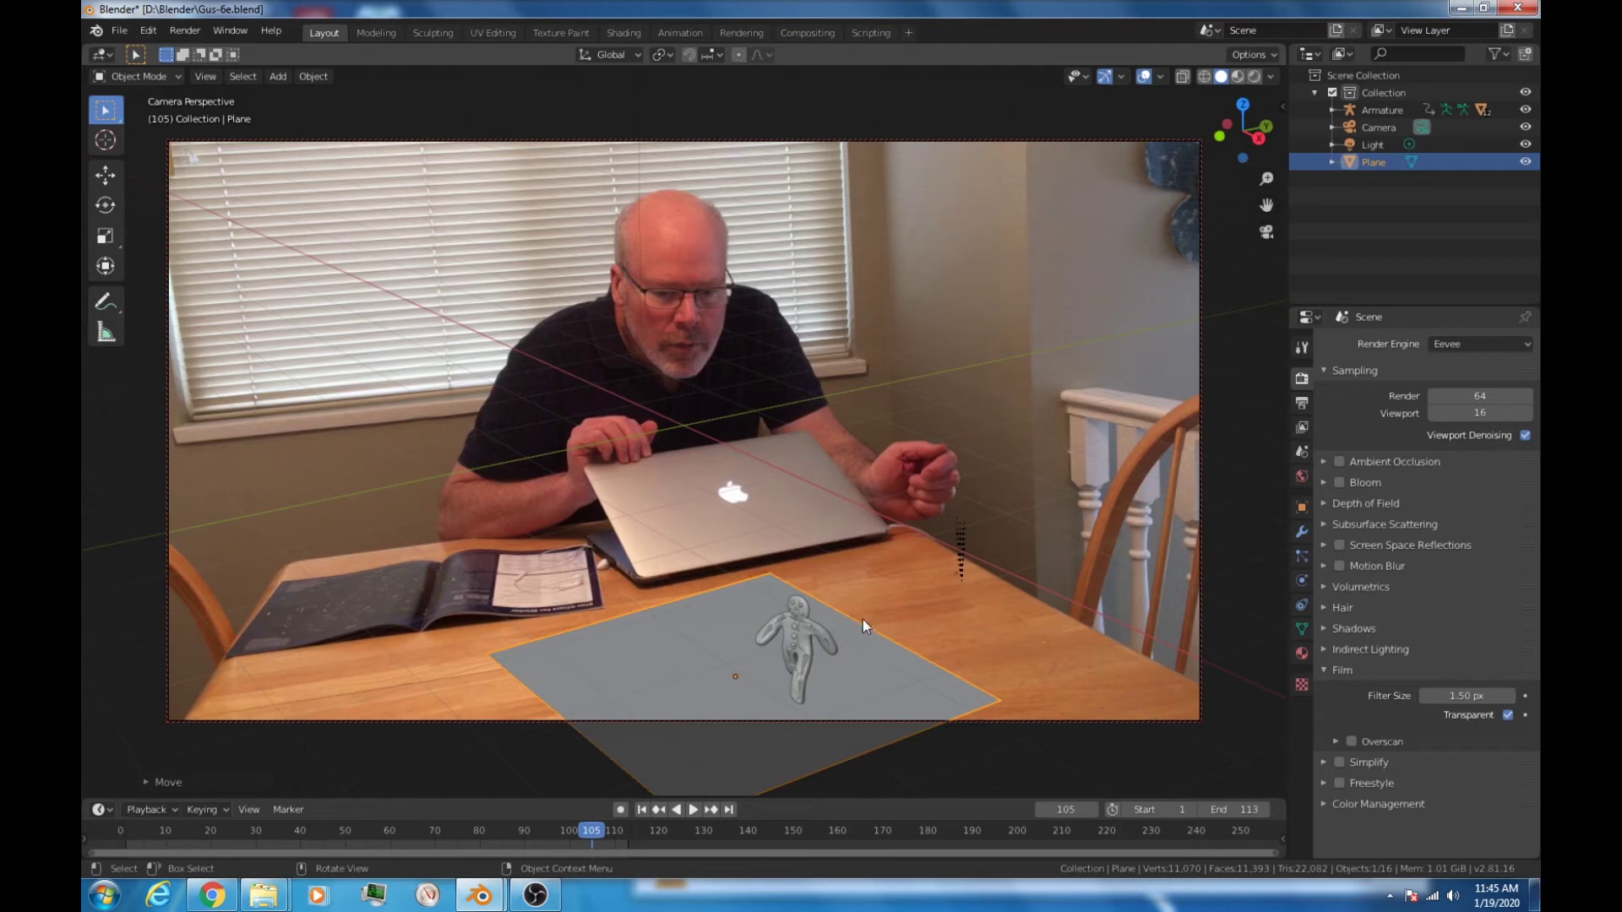
Step: Slide the plane right across the table and rotate it slightly to match
{"action": "left_click", "coordinate": [104, 267]}
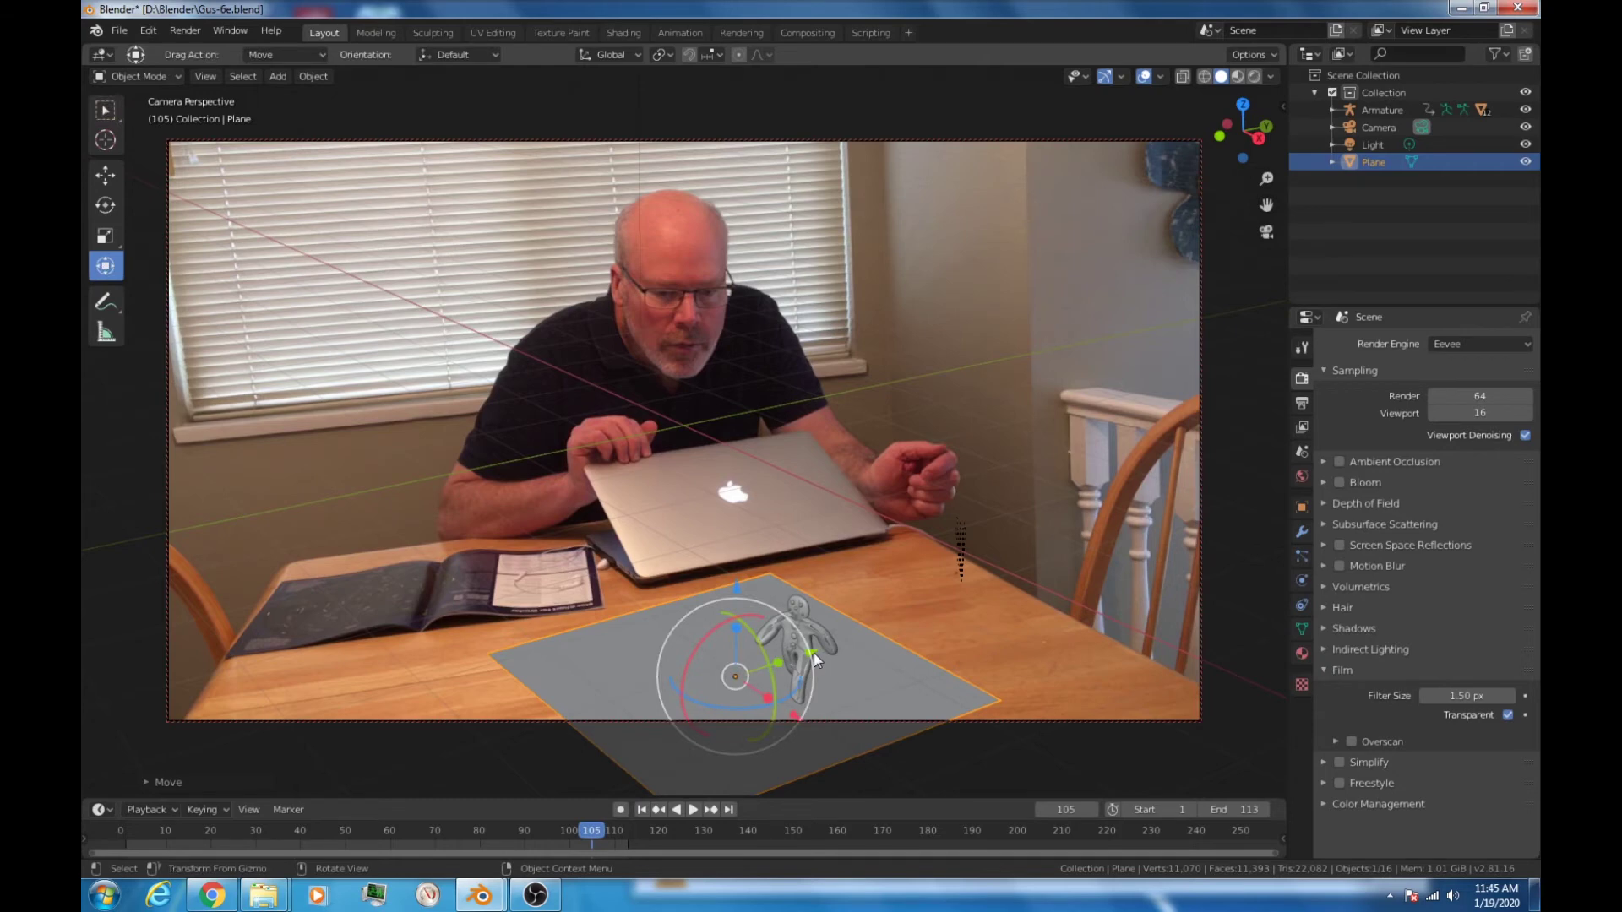
{"action": "left_click_drag", "start_coordinate": [815, 659], "coordinate": [959, 593]}
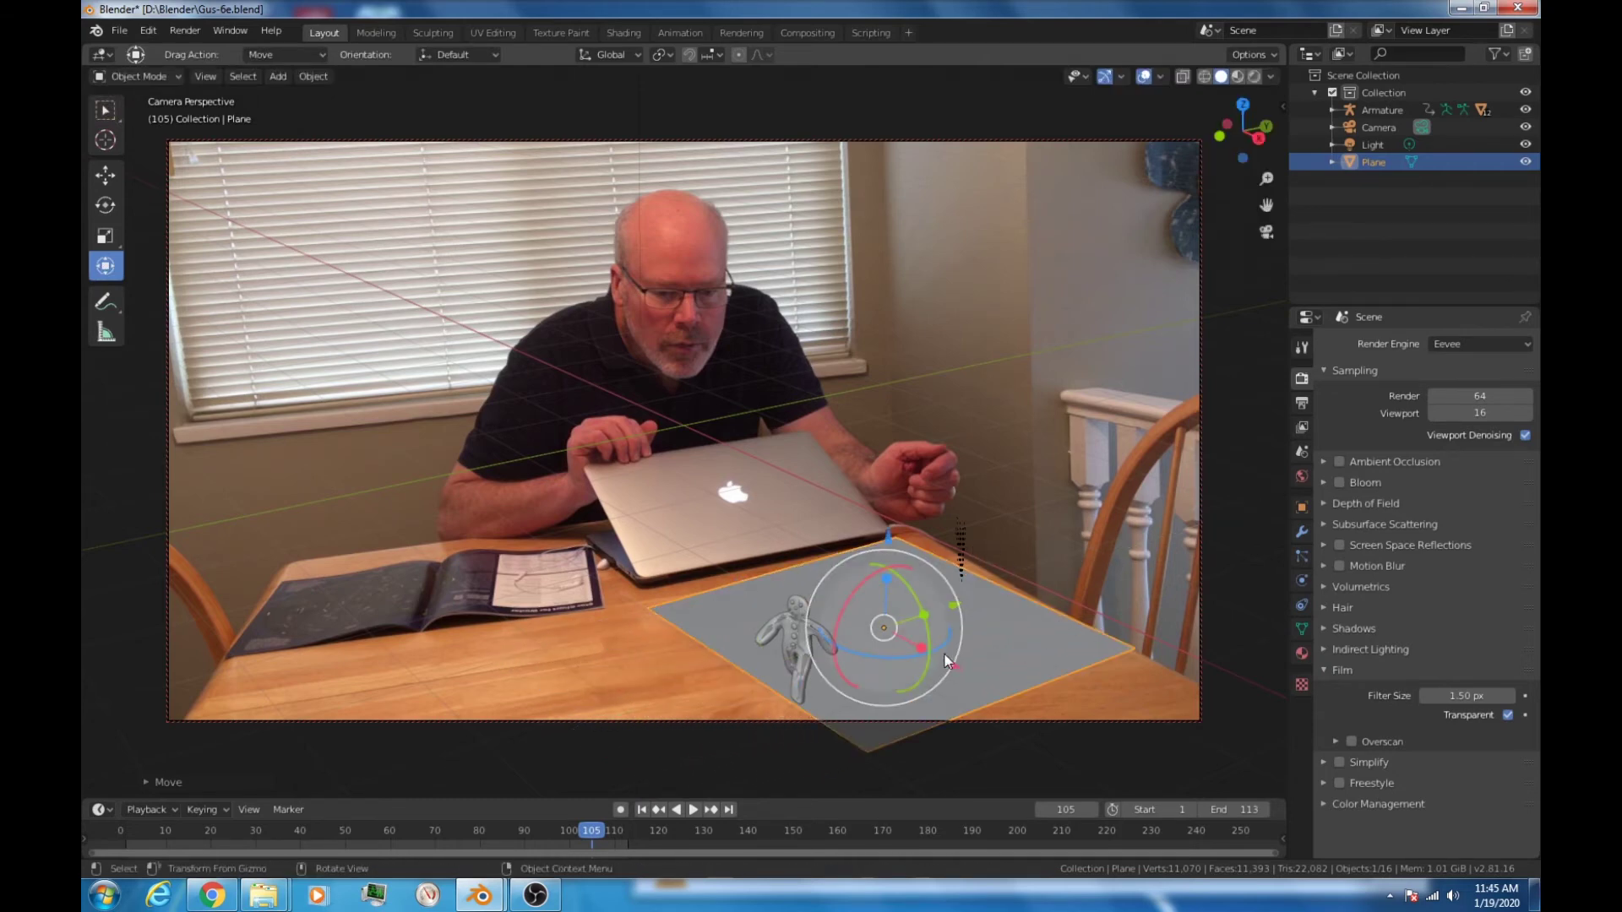
{"action": "left_click_drag", "start_coordinate": [946, 655], "coordinate": [959, 610]}
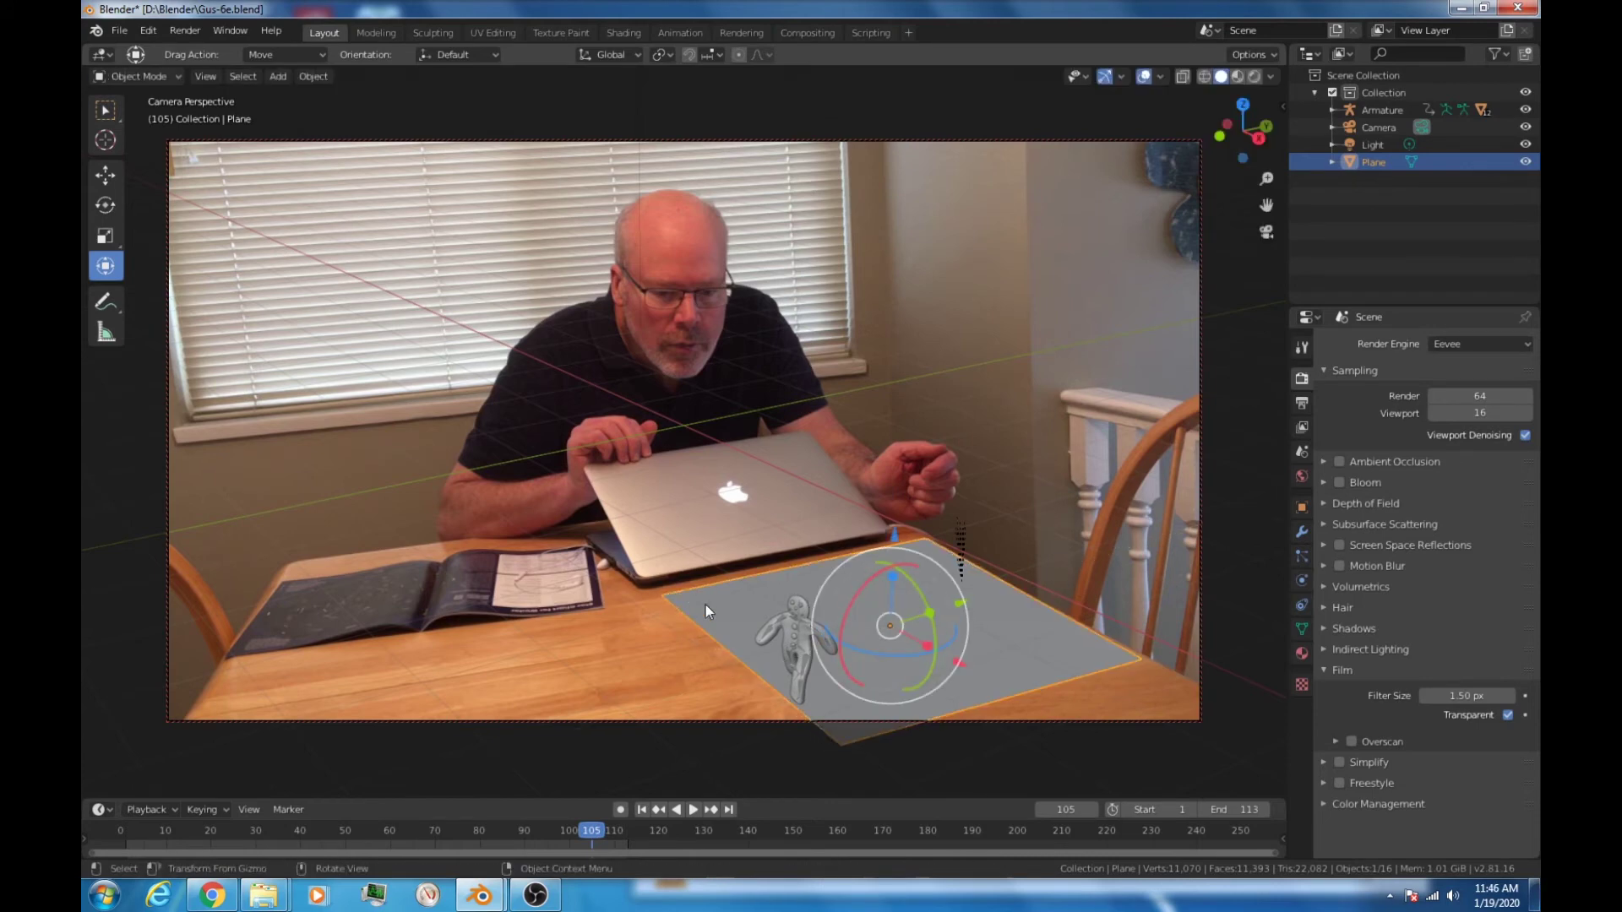
Step: In Edit Mode, stretch the plane's two left corners out to the table's left edge
{"action": "key", "text": "Tab"}
{"action": "left_click", "coordinate": [661, 596]}
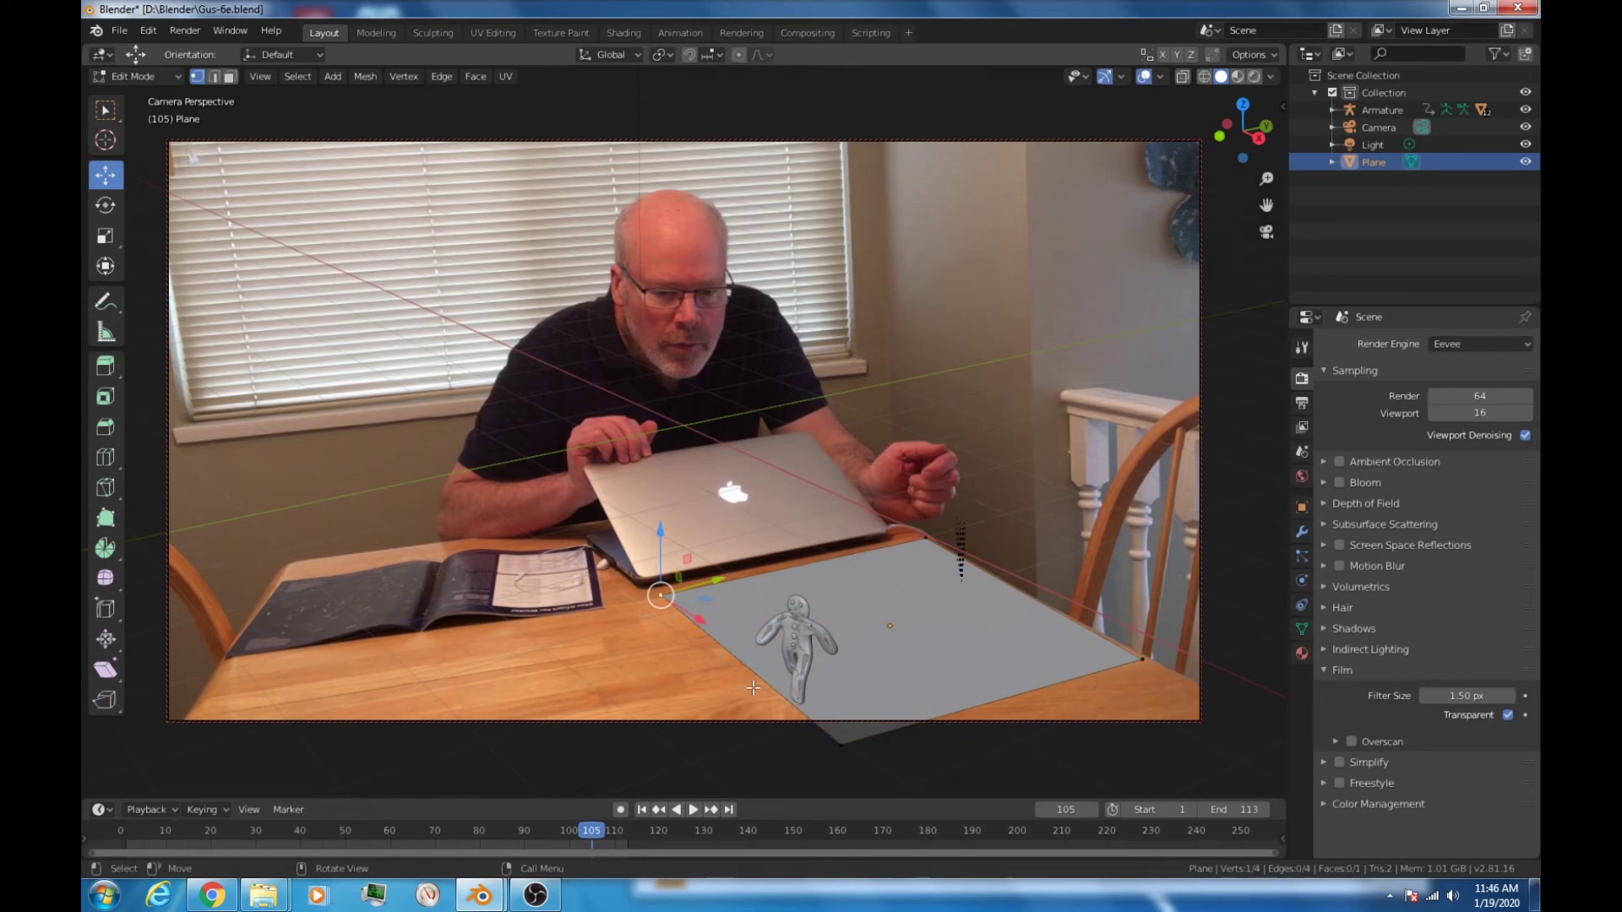
{"action": "left_click", "coordinate": [841, 745], "text": "shift"}
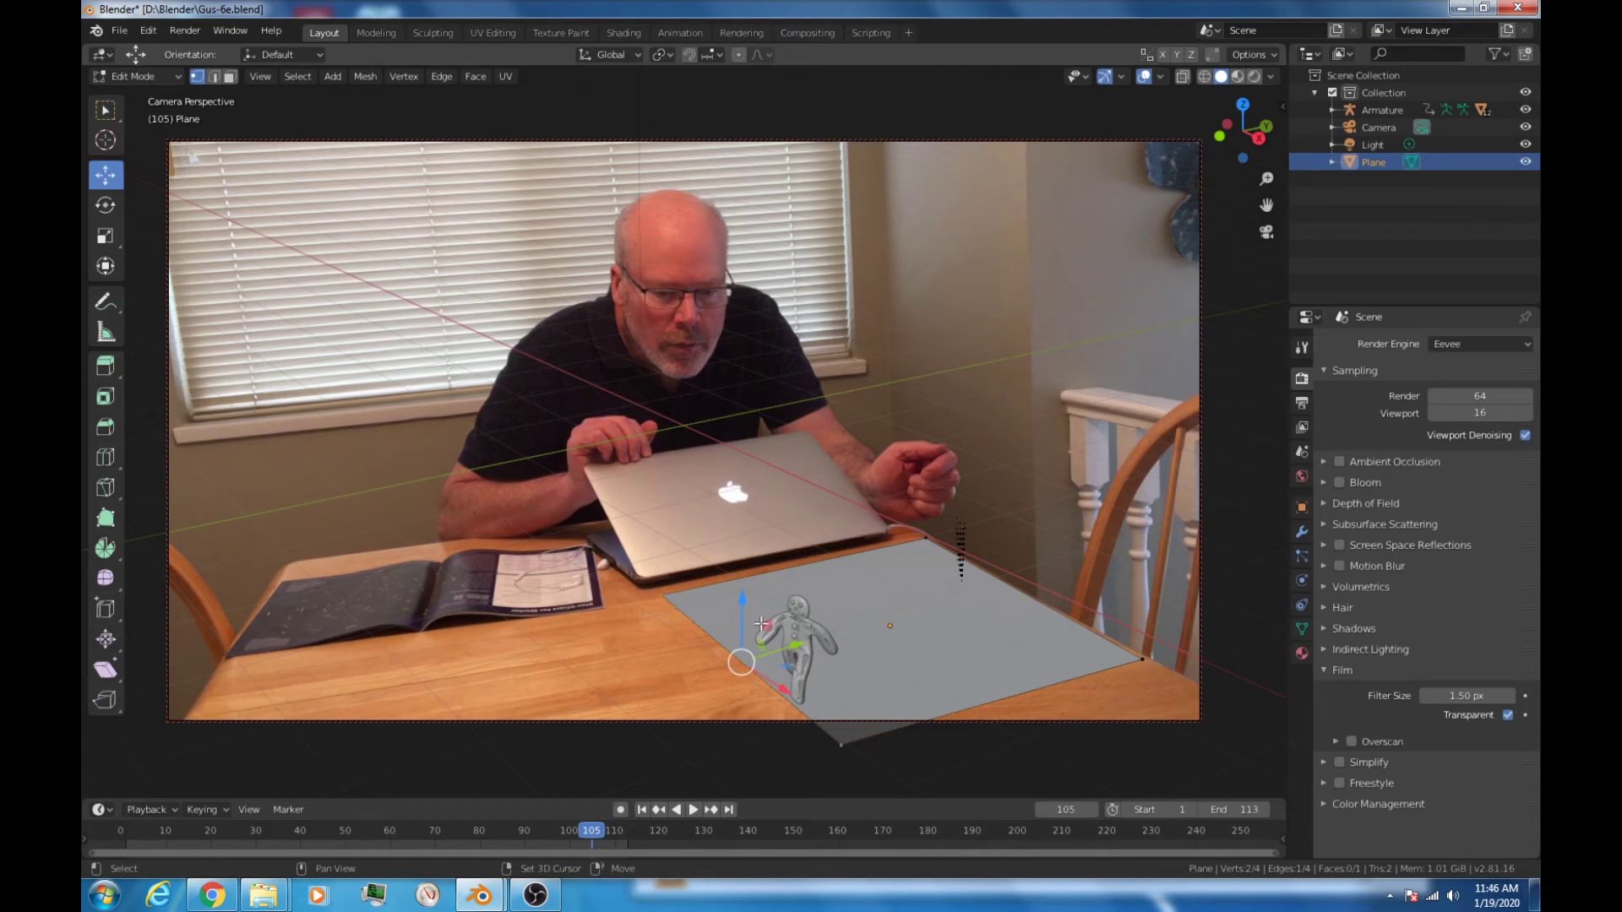
{"action": "key", "text": "g"}
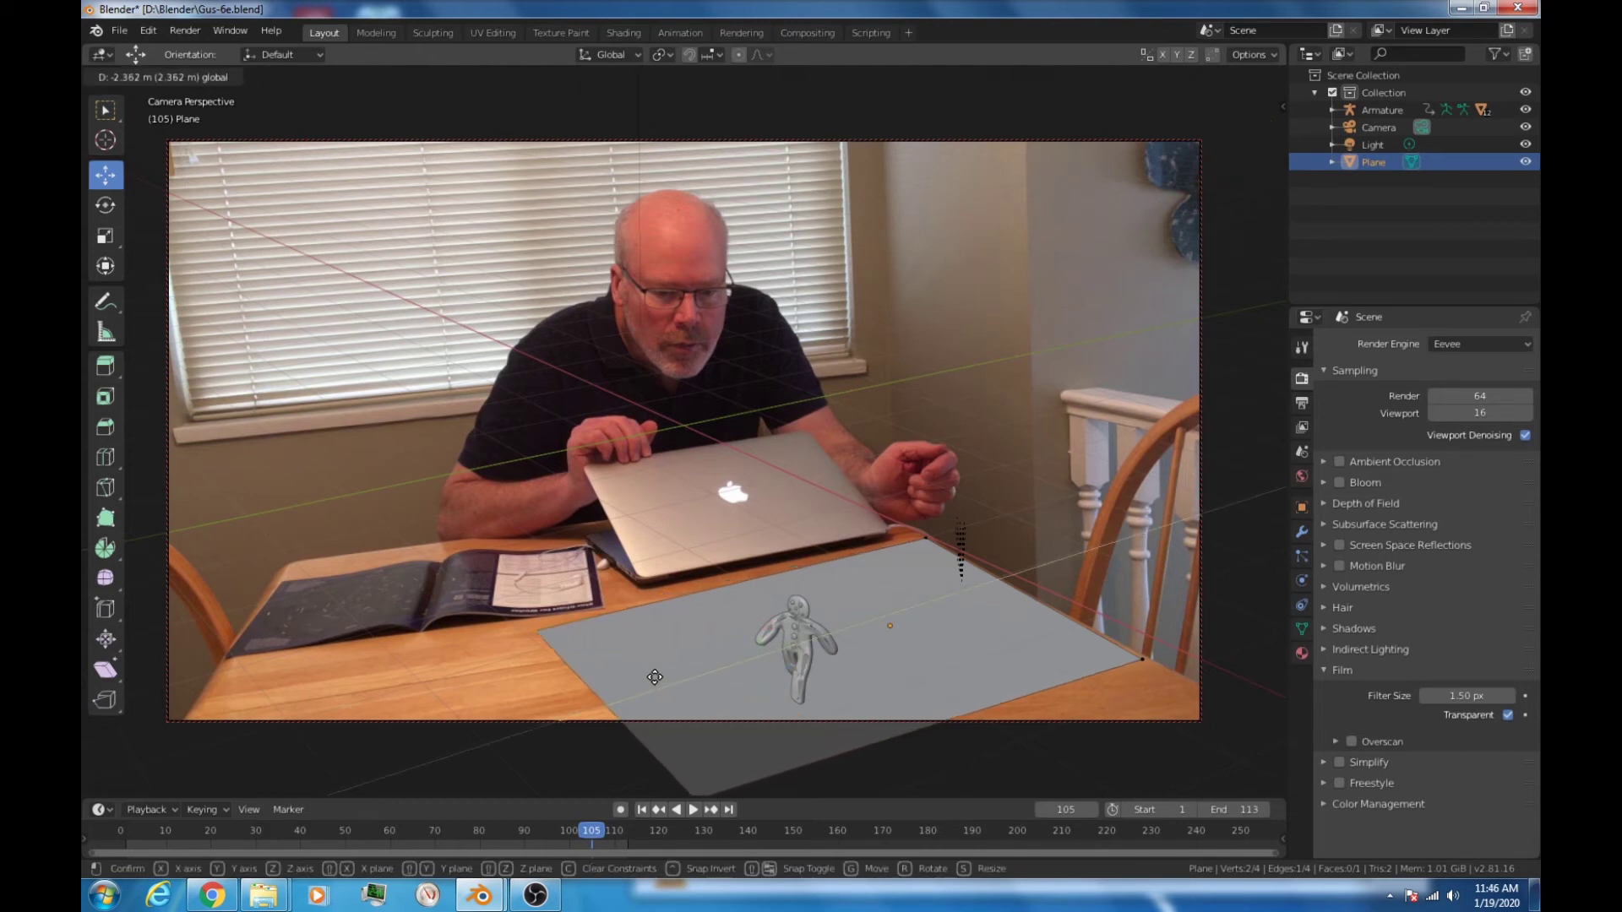
{"action": "left_click", "coordinate": [615, 681]}
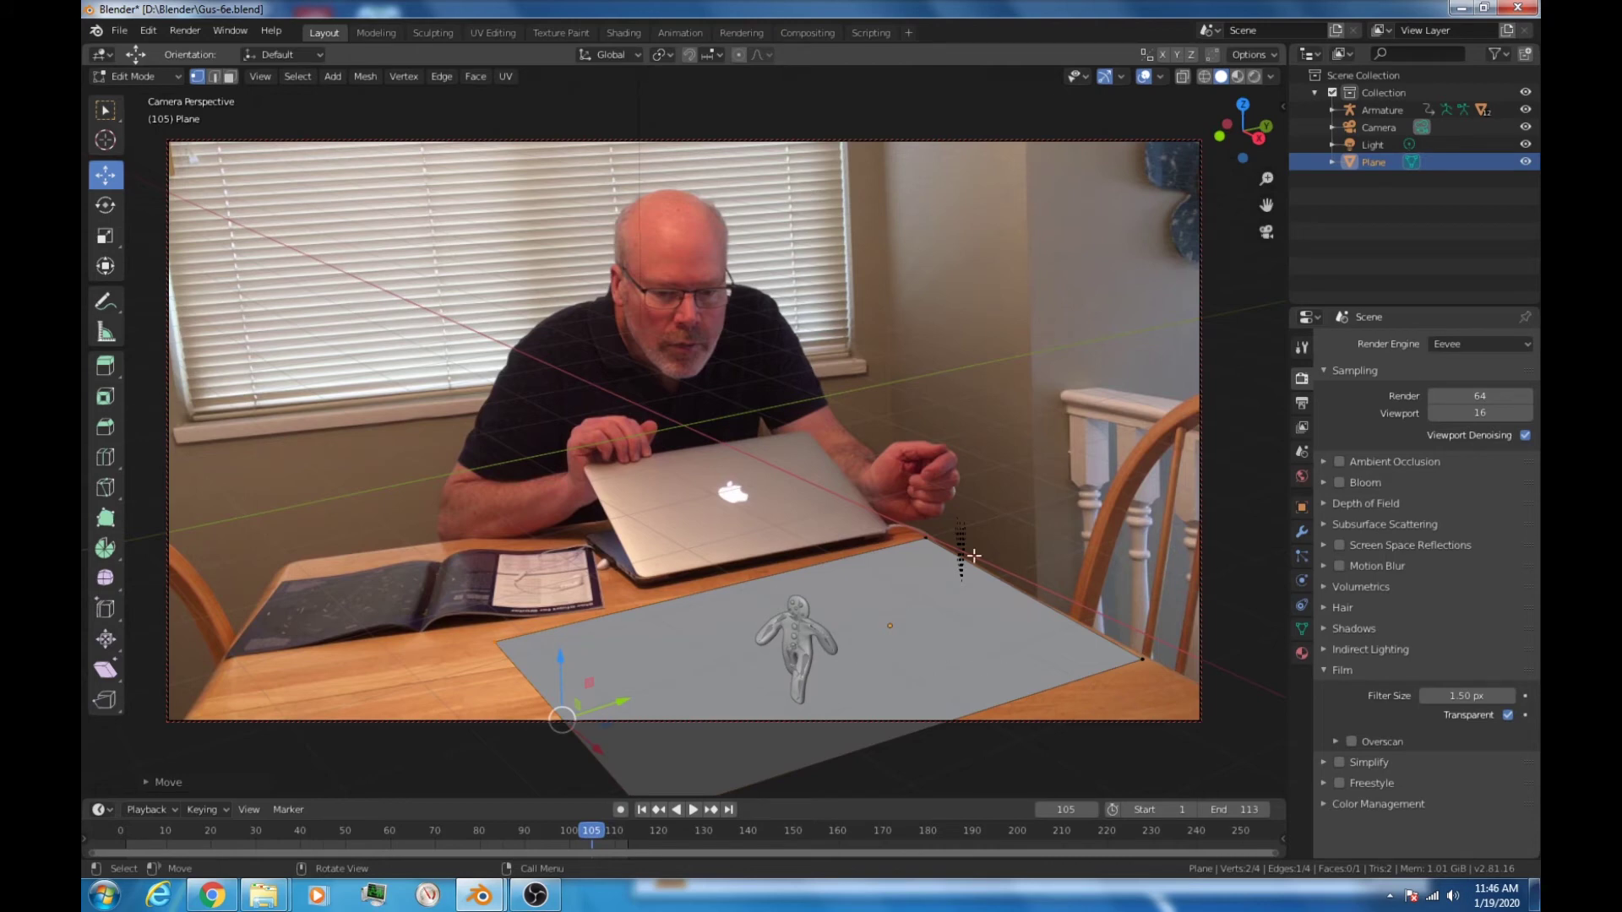
Step: Nudge the plane's right corner into line with the table, then return to Object Mode
{"action": "left_click", "coordinate": [1142, 657]}
{"action": "key", "text": "g"}
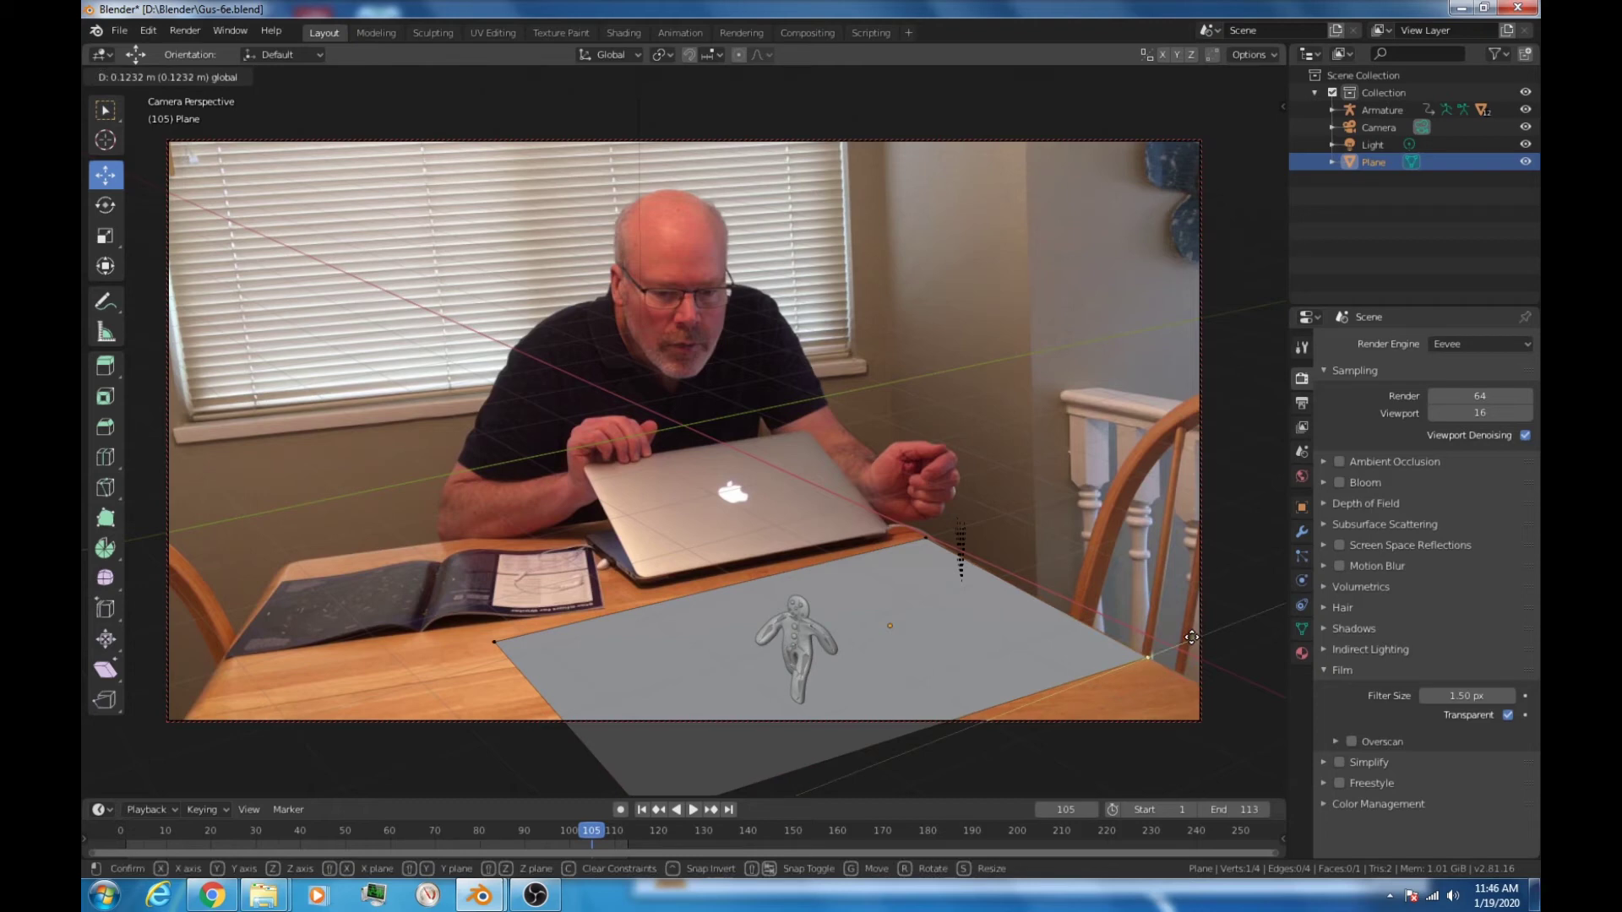
{"action": "left_click", "coordinate": [1191, 638]}
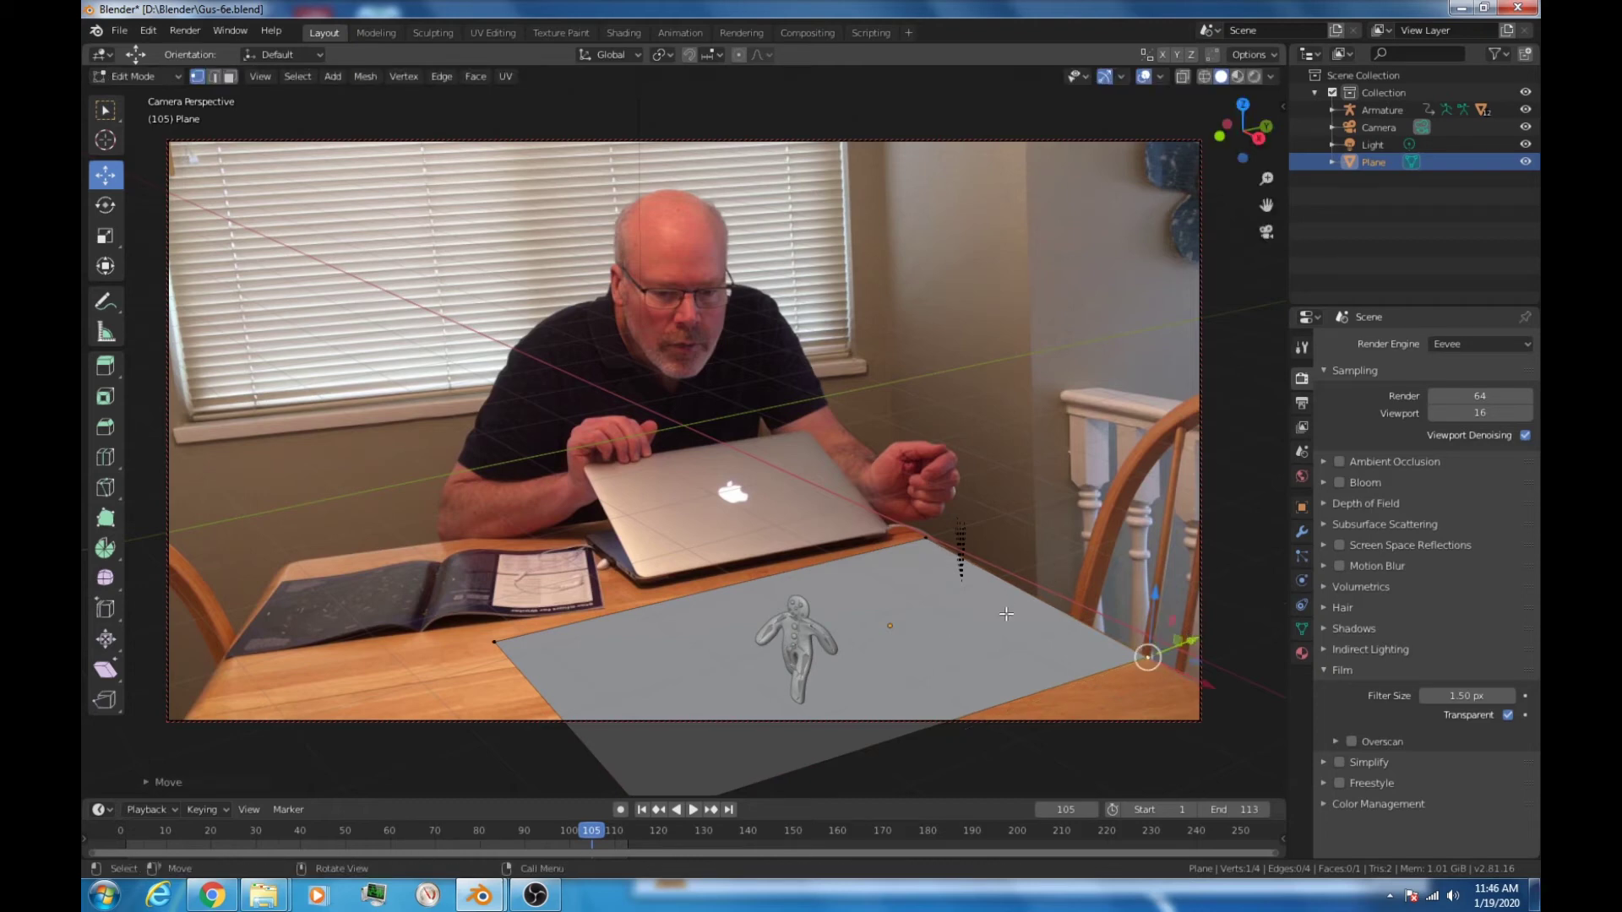
{"action": "key", "text": "Tab"}
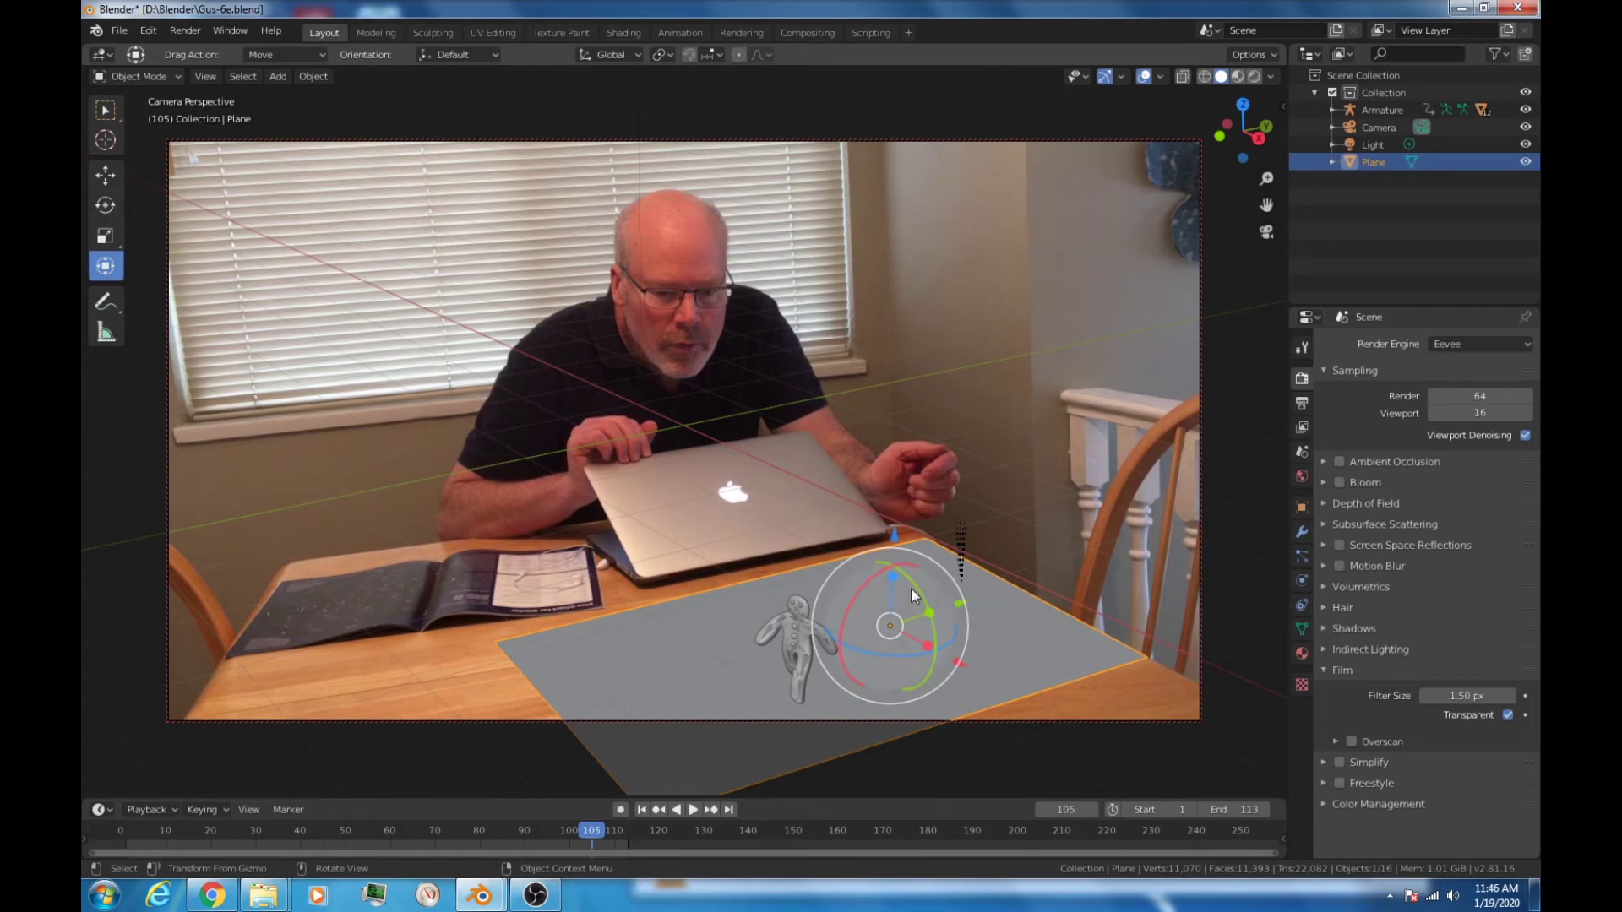
Step: Test-render frame 105, then start the animation playing
{"action": "key", "text": "F12"}
{"action": "key", "text": "F12"}
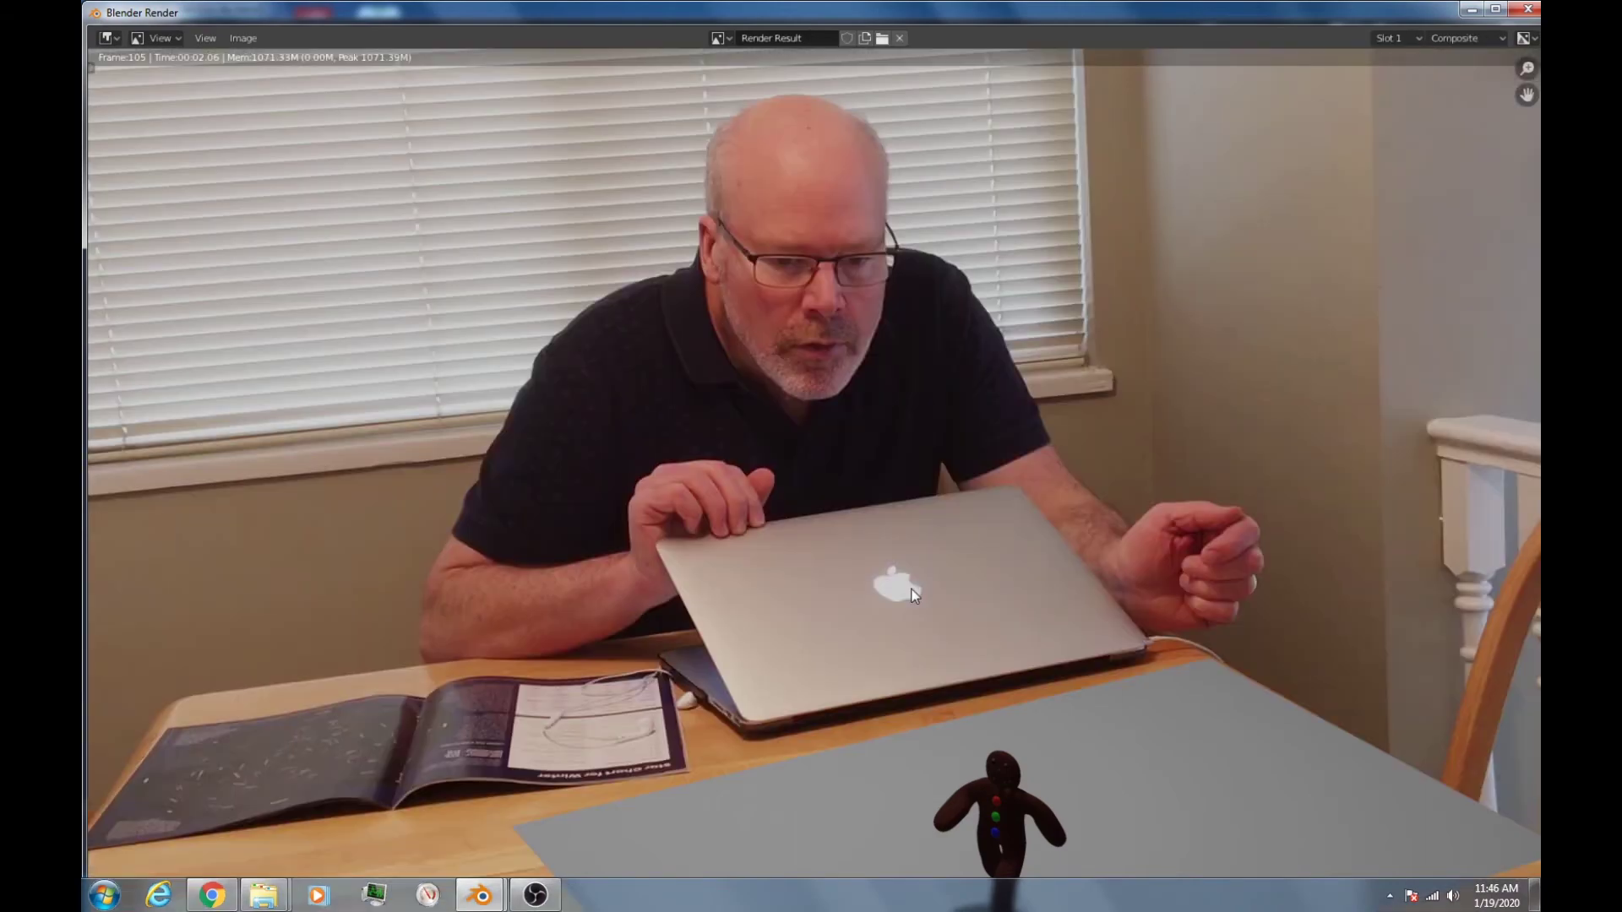
{"action": "key", "text": "Escape"}
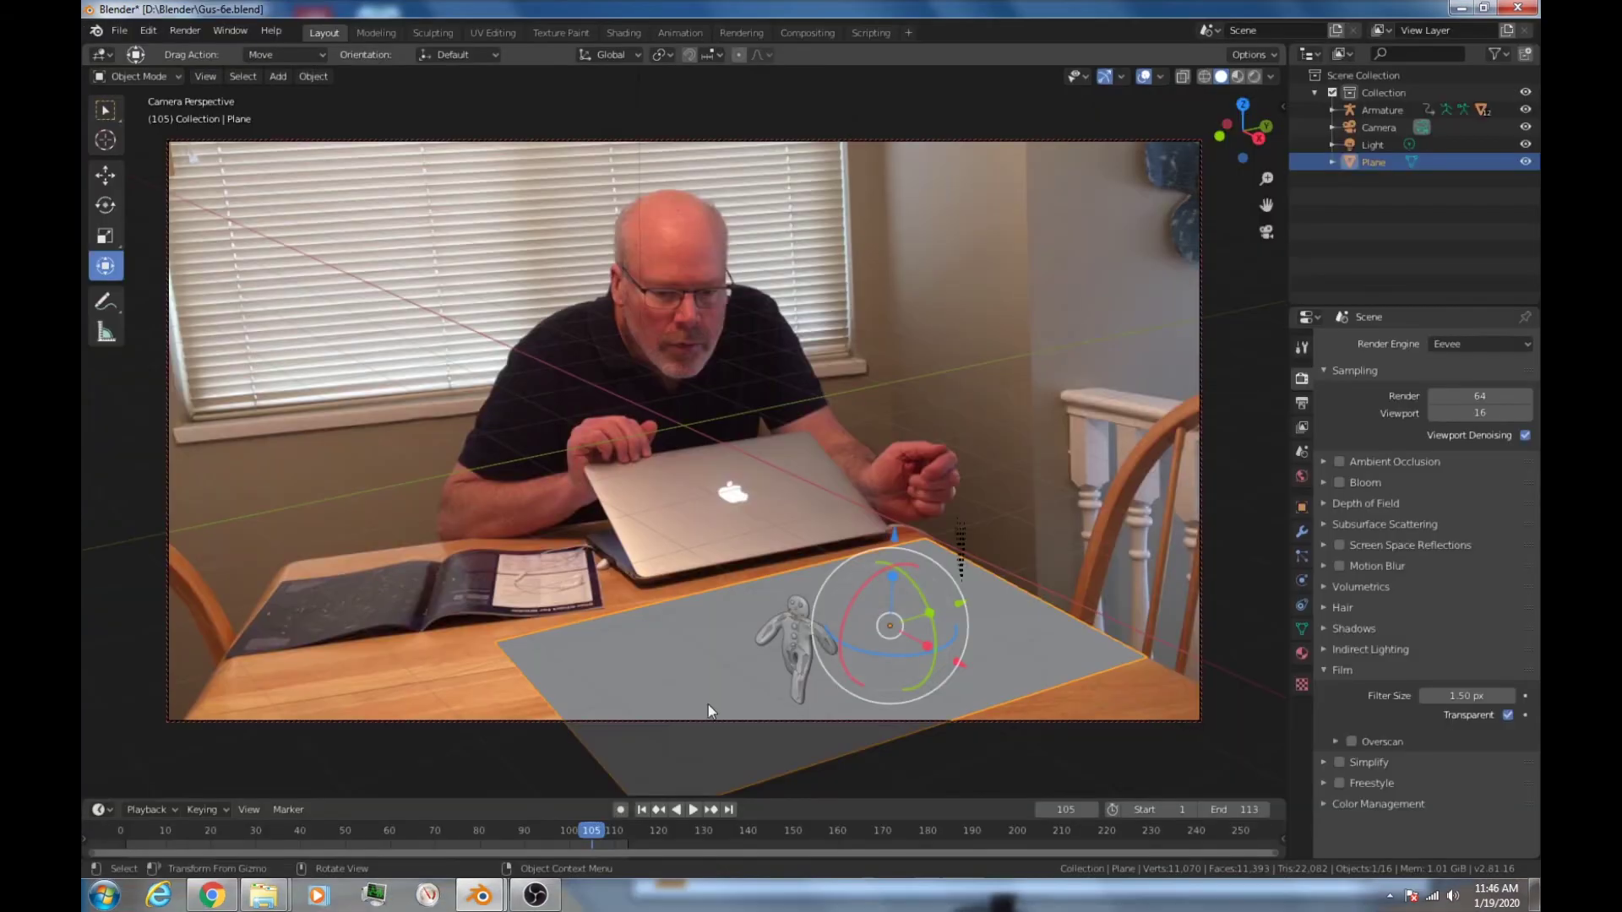
{"action": "key", "text": "space"}
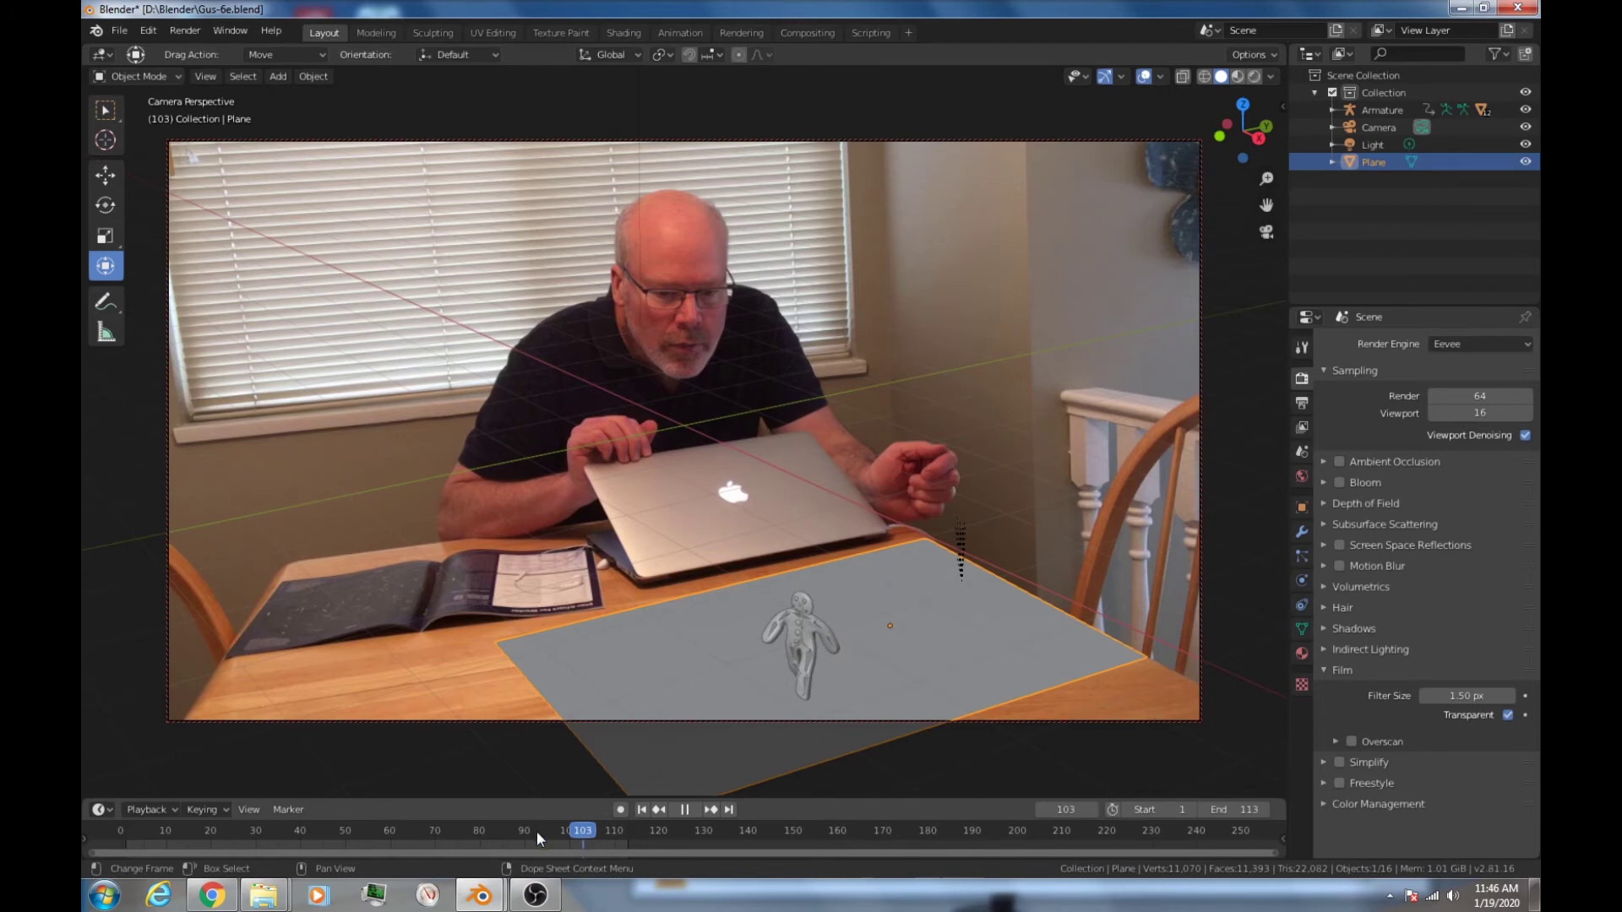
Step: Stop on frame 10 and render it to check Gus's shadow on the floor plane
{"action": "left_click", "coordinate": [191, 831]}
{"action": "left_click", "coordinate": [166, 831]}
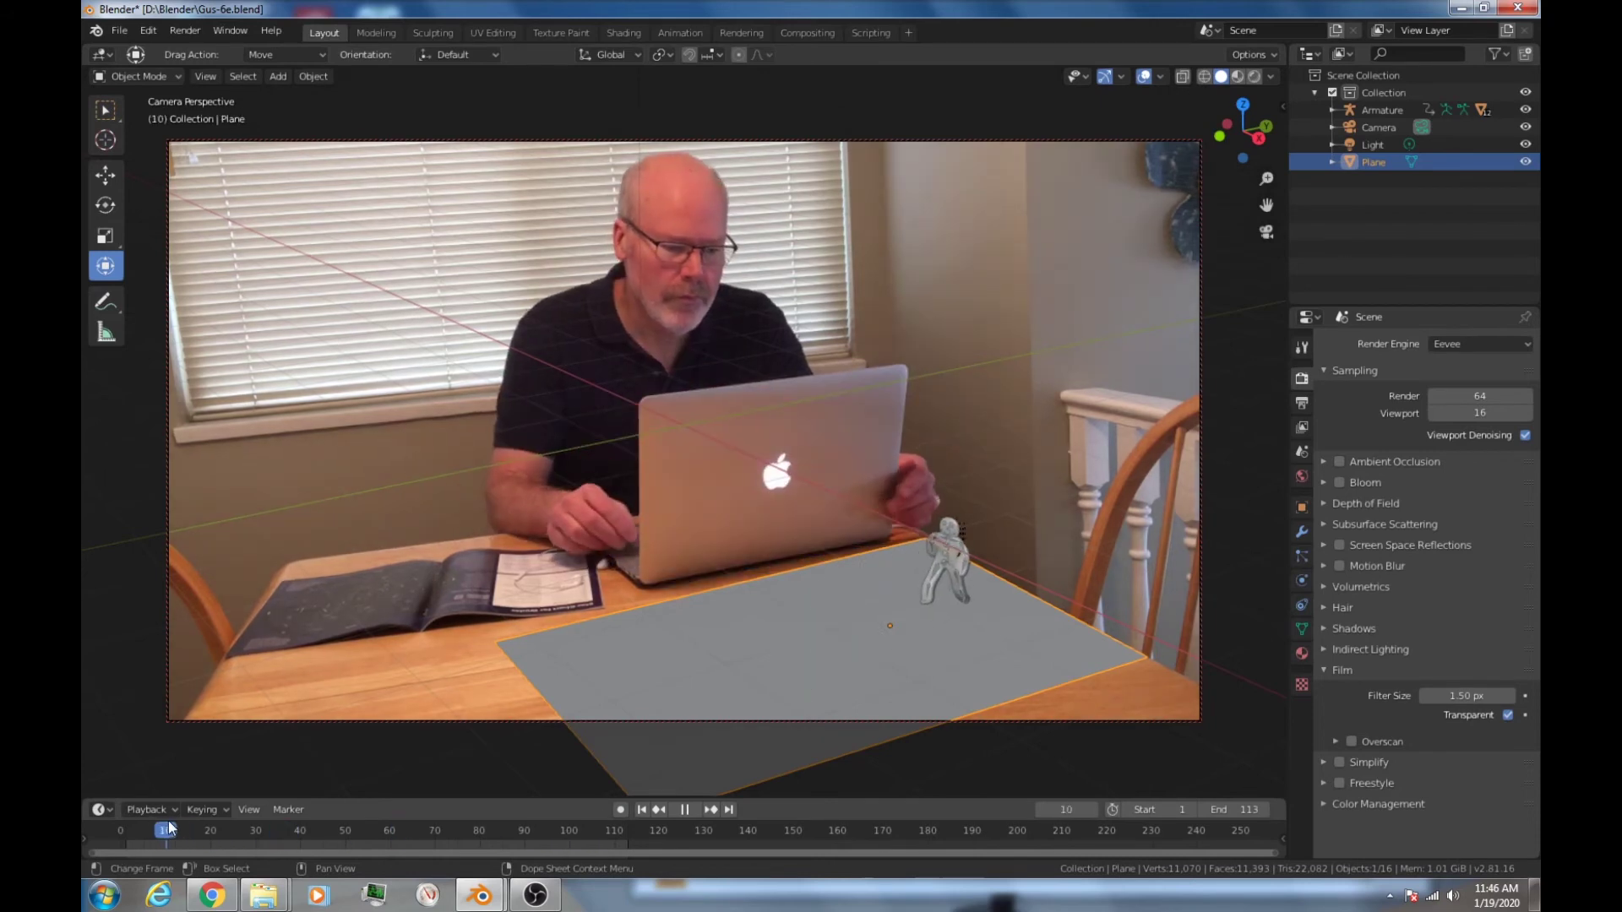
{"action": "key", "text": "space"}
{"action": "key", "text": "F12"}
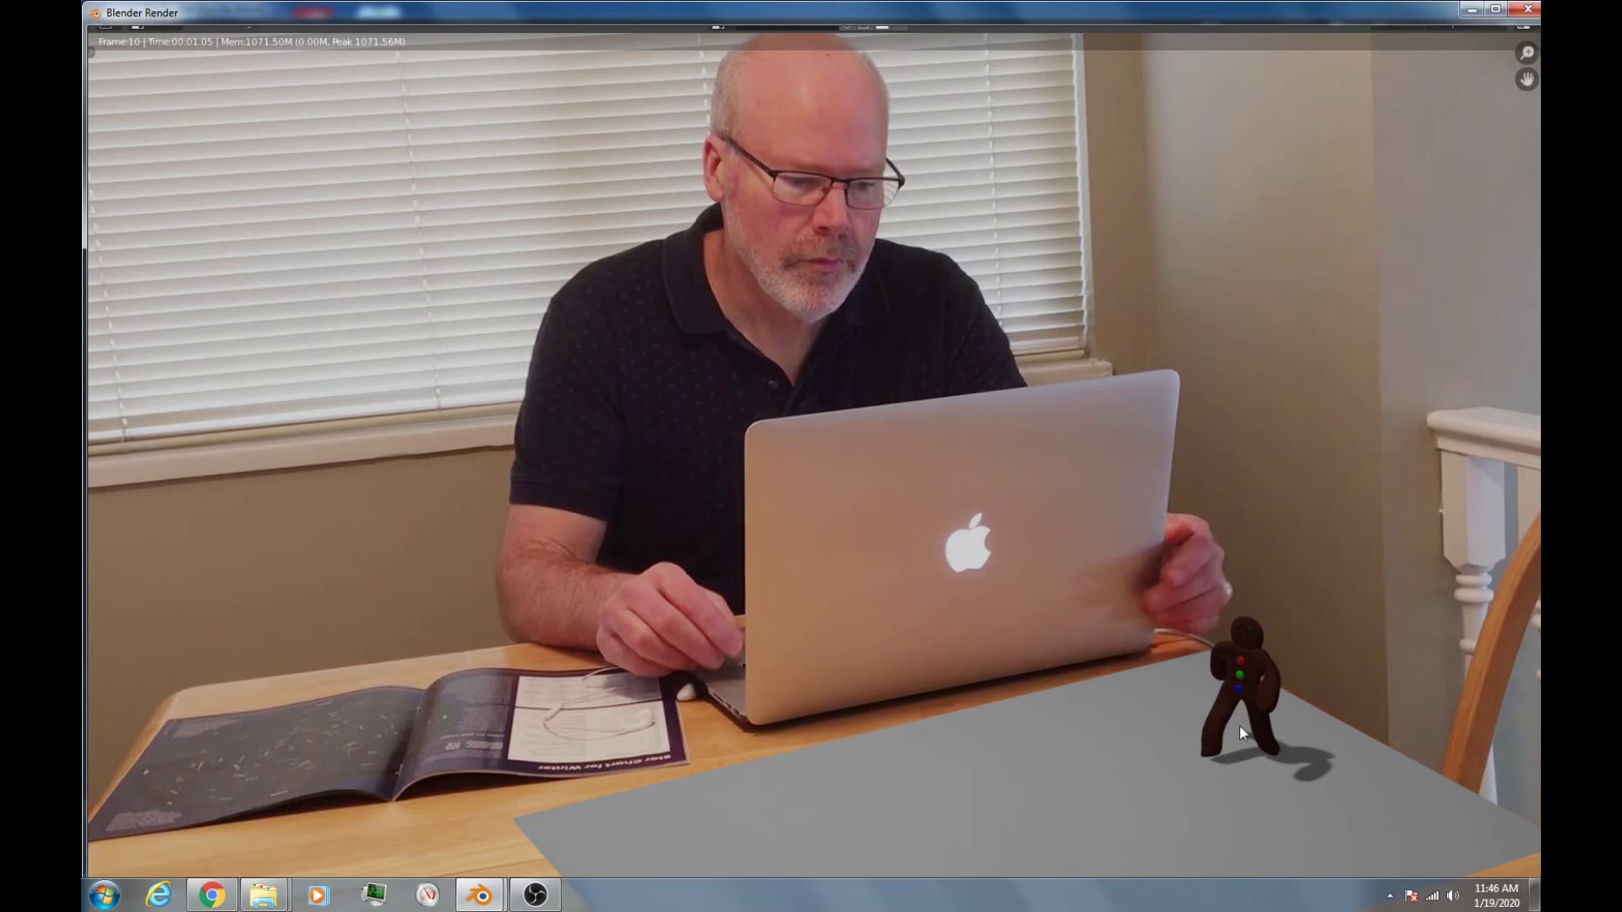
{"action": "key", "text": "Escape"}
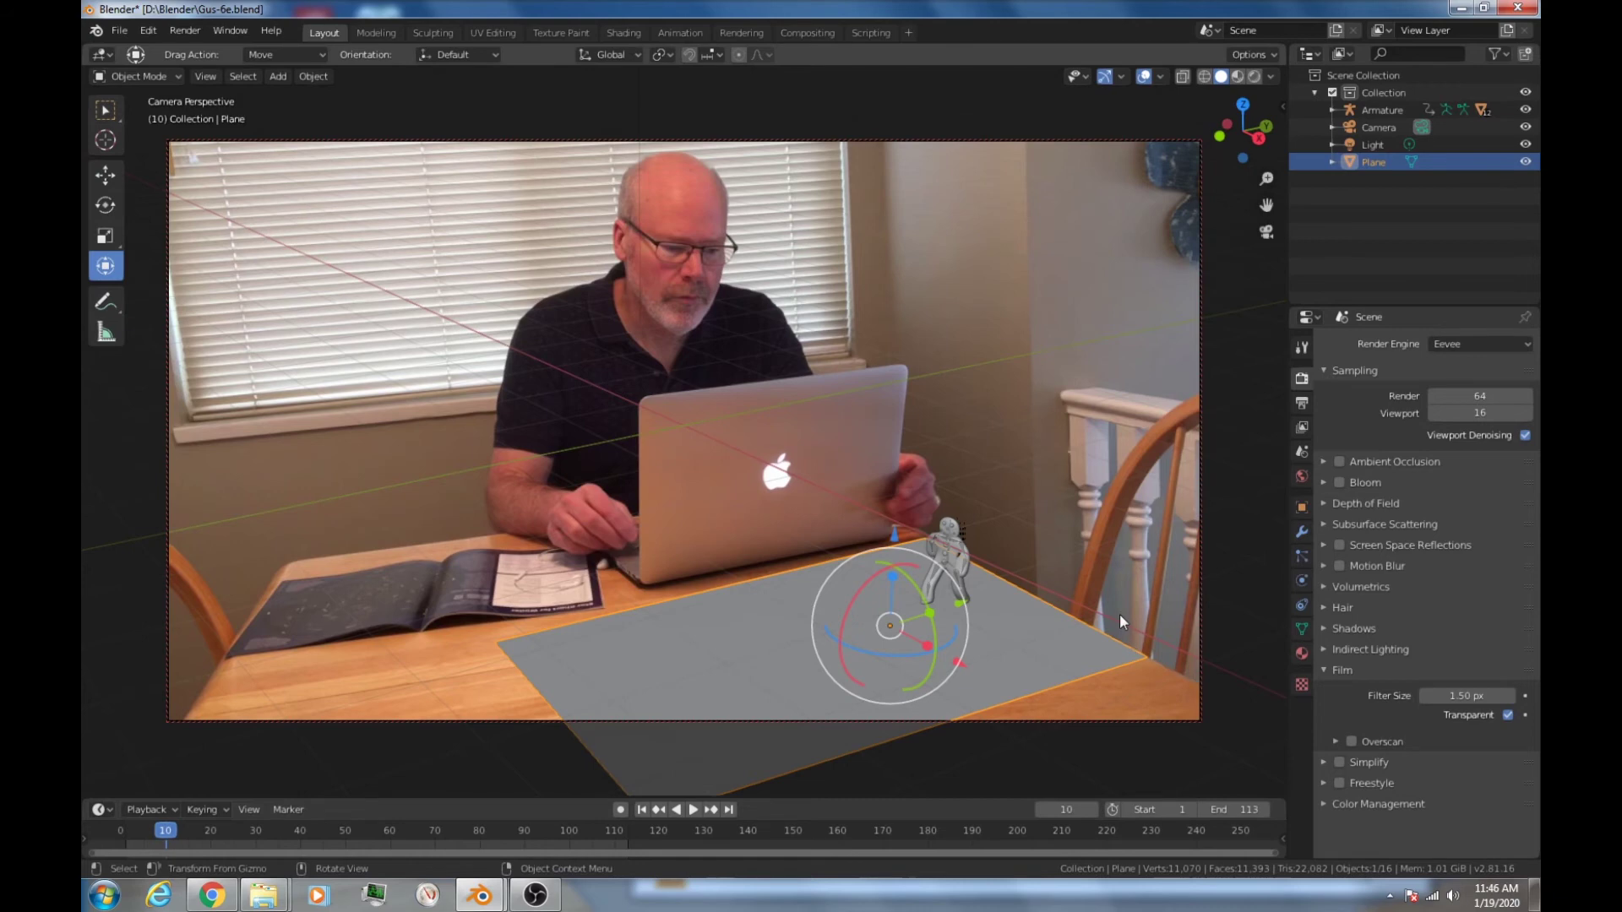
Step: In the right side view, place the 3D cursor above the scene and add a sun light there
{"action": "key", "text": "KP_3"}
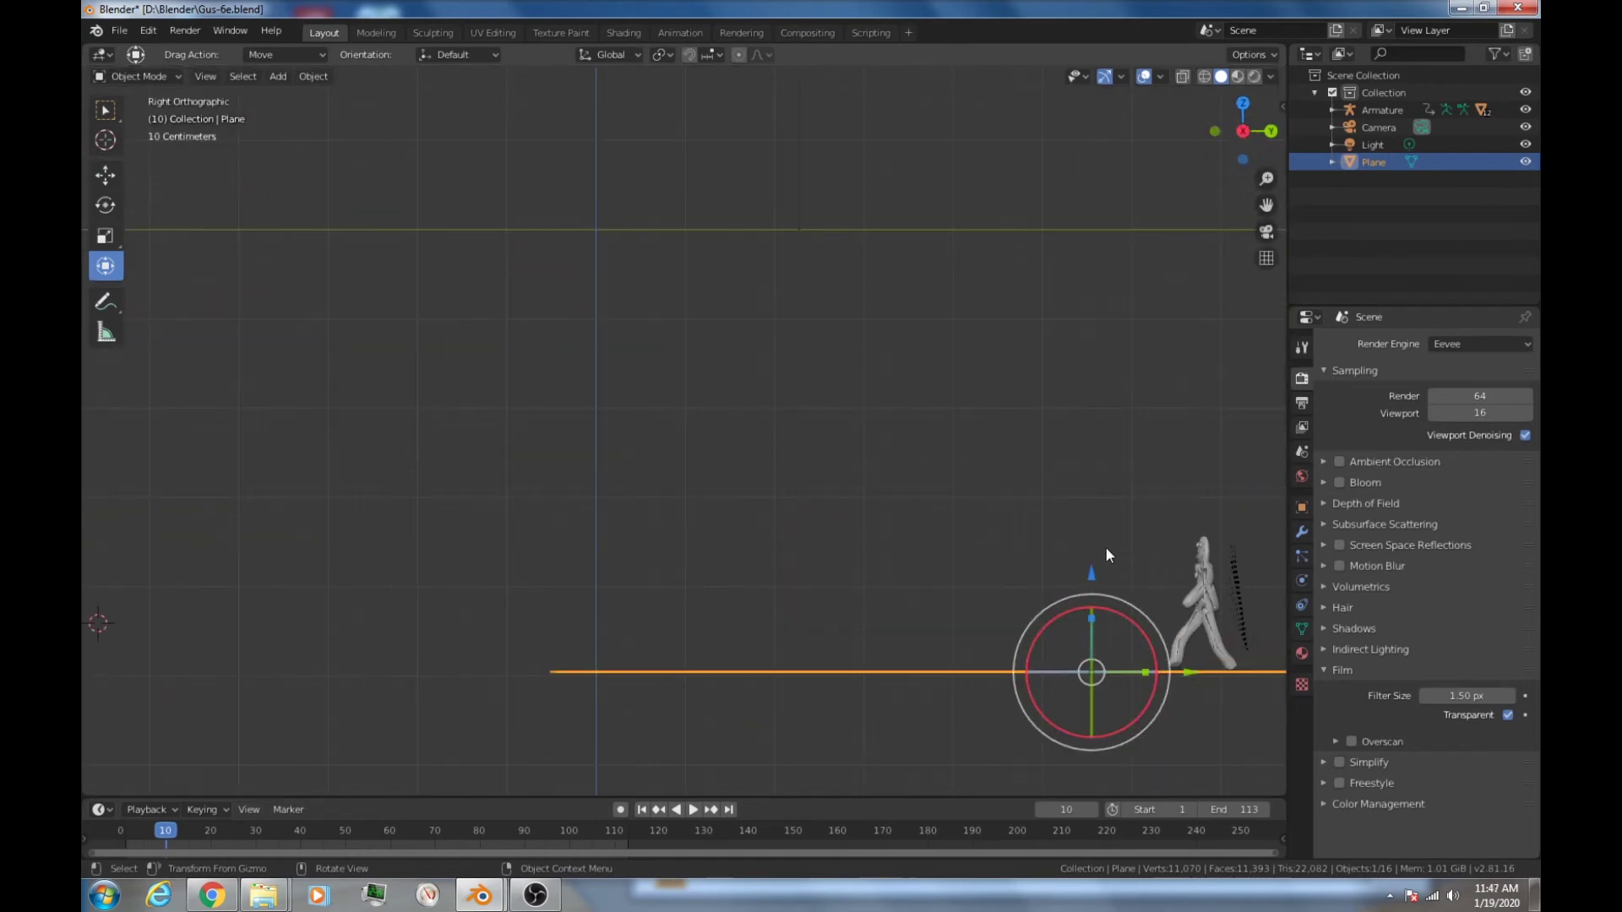
{"action": "key", "text": "alt+a"}
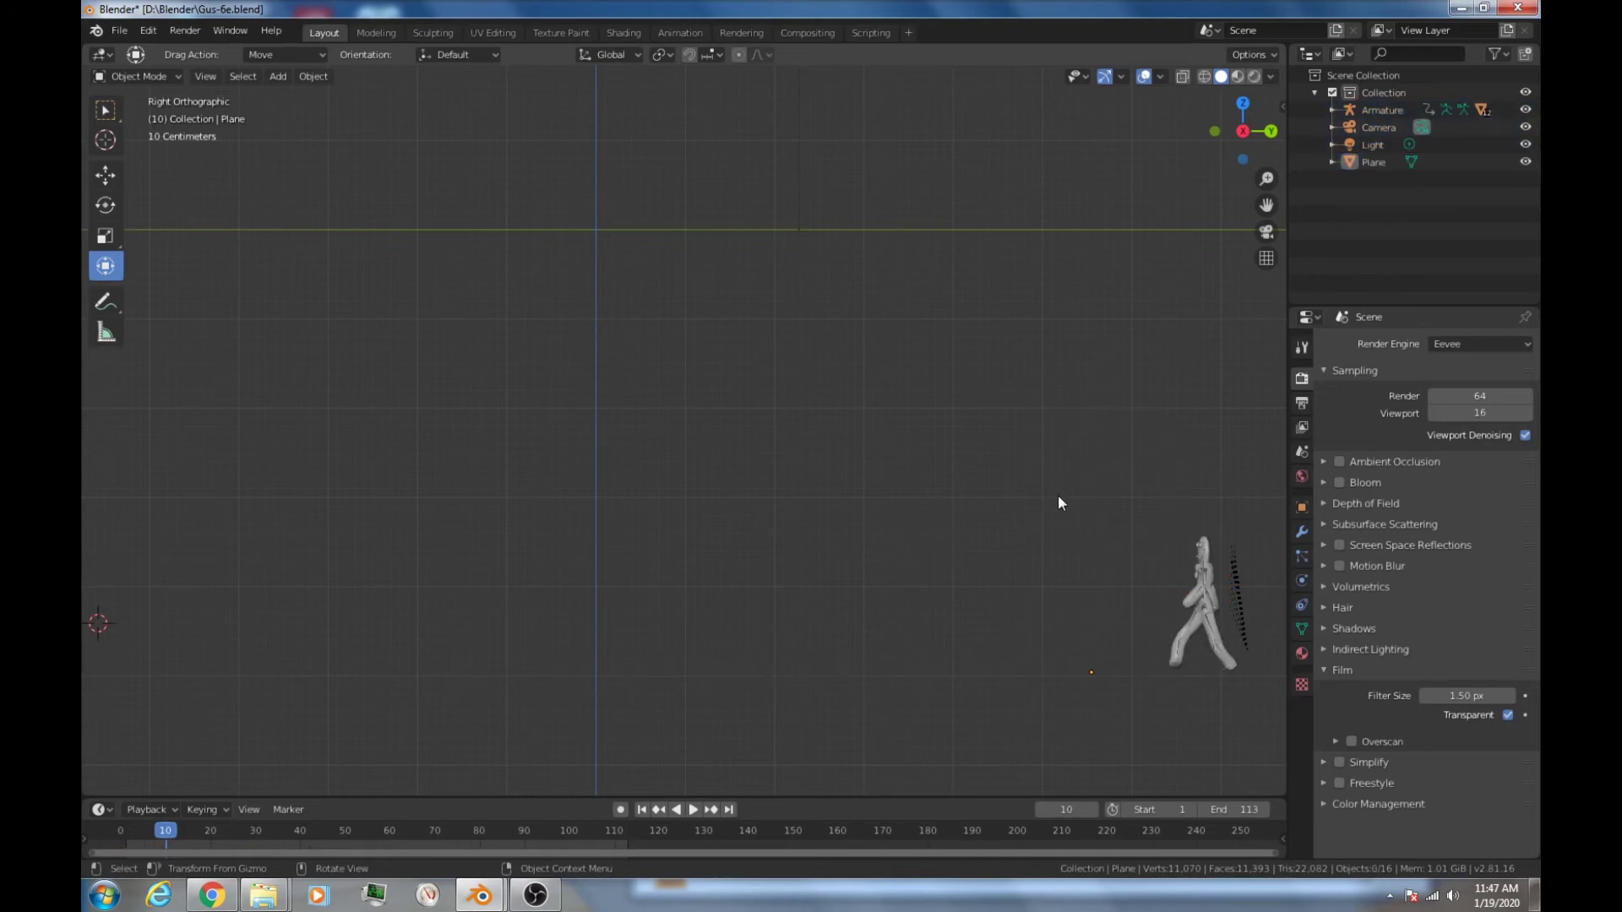
{"action": "right_click", "coordinate": [1063, 255], "text": "shift"}
{"action": "key", "text": "shift+a"}
{"action": "mouse_move", "coordinate": [1076, 280]}
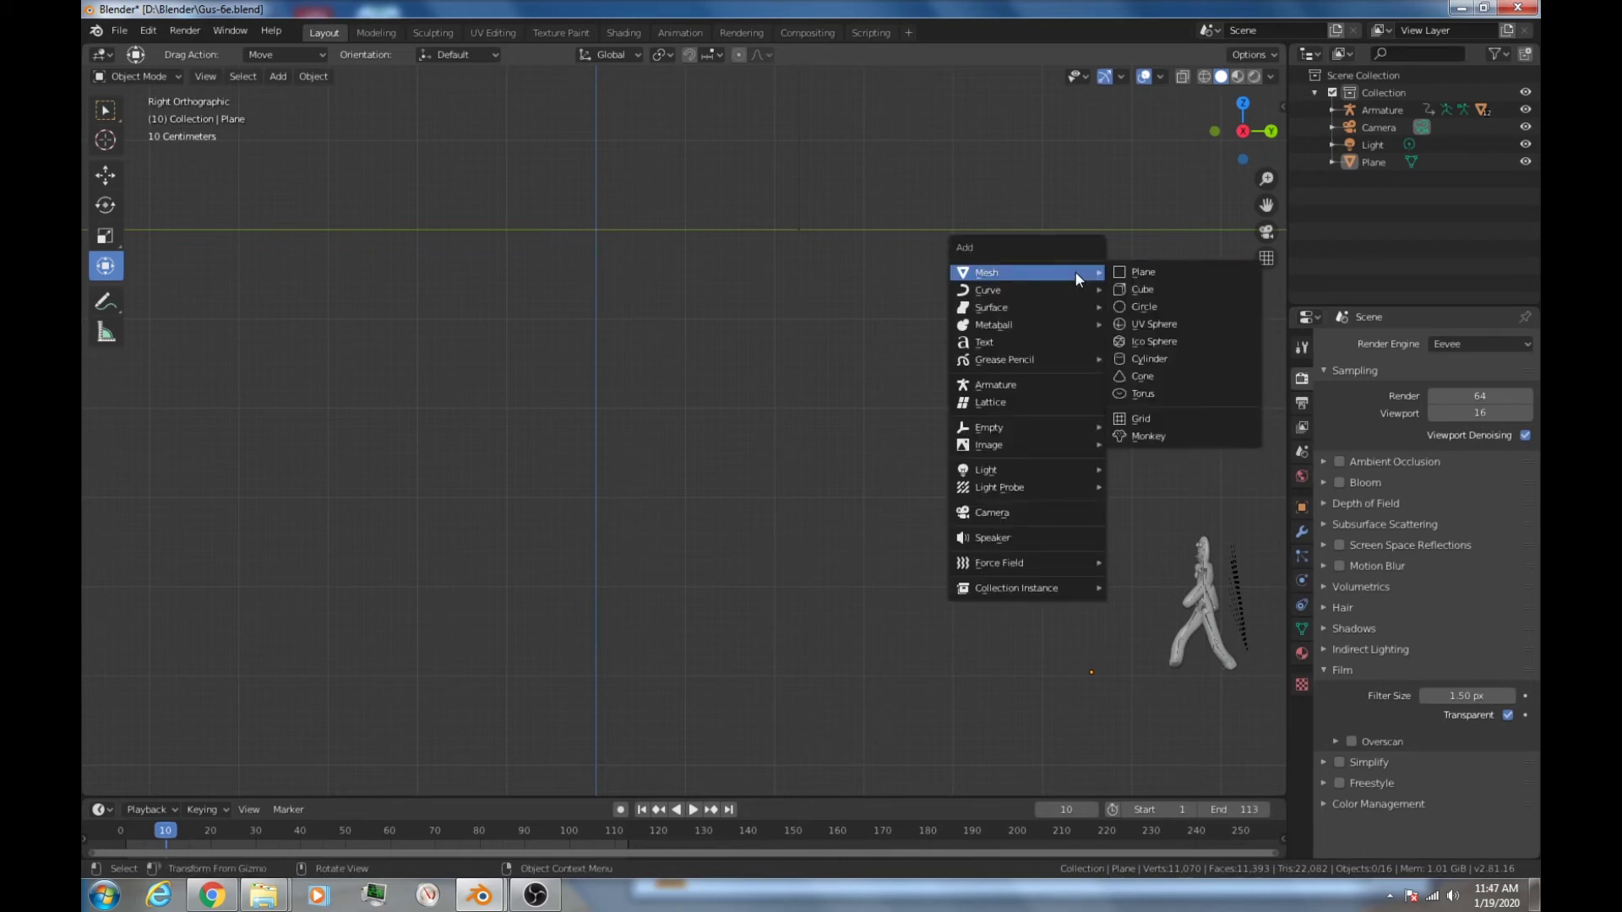
{"action": "mouse_move", "coordinate": [1034, 470]}
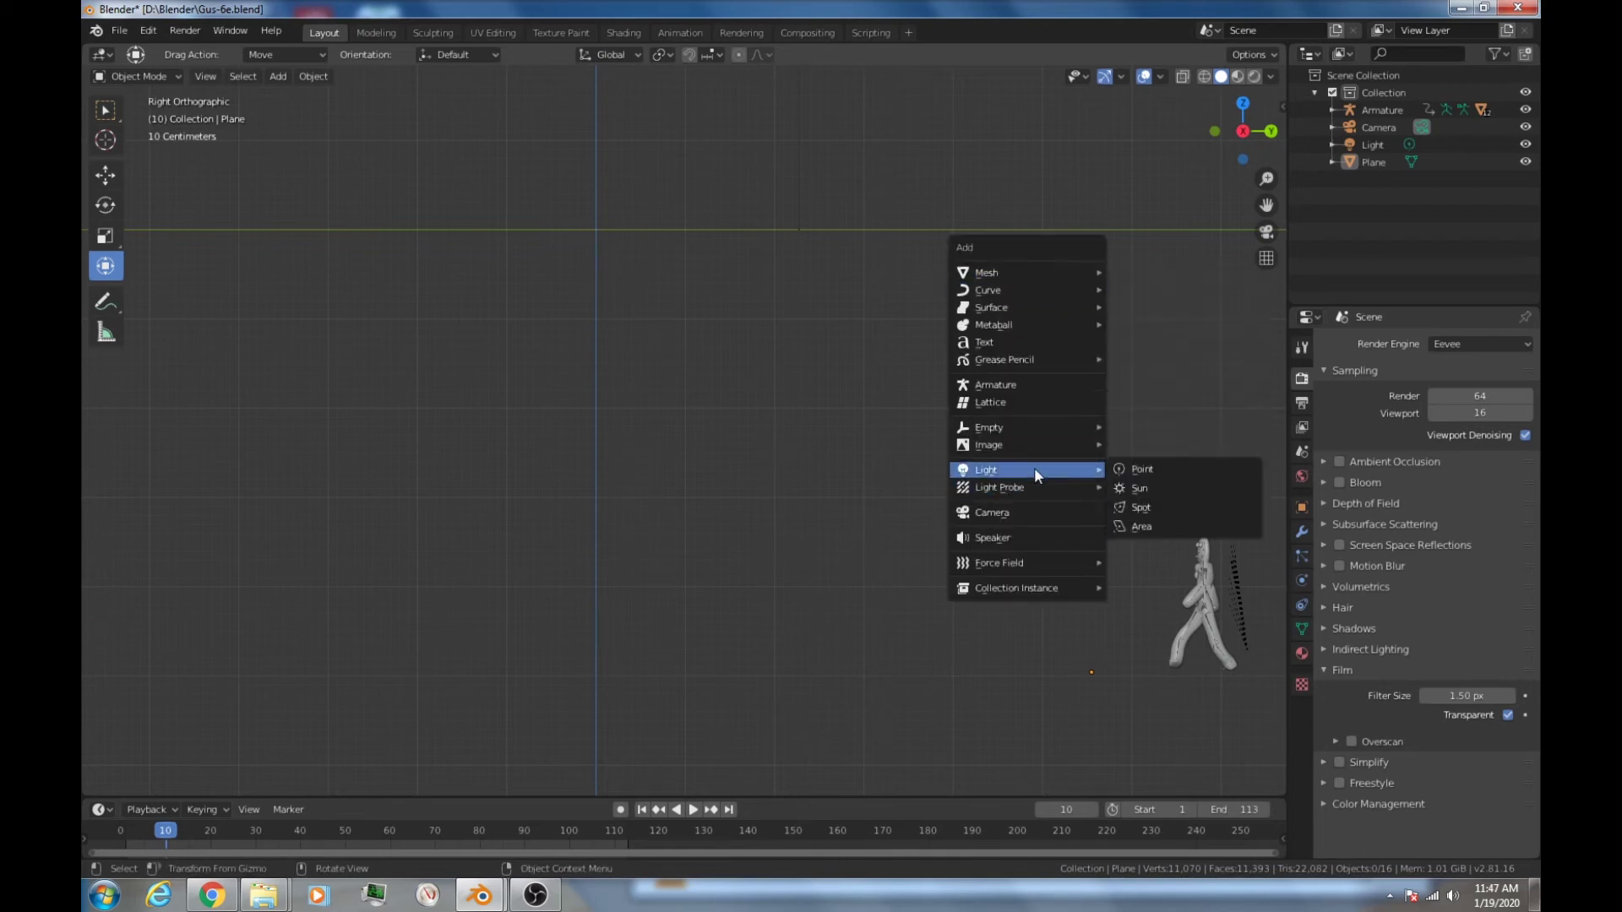
{"action": "left_click", "coordinate": [1145, 490]}
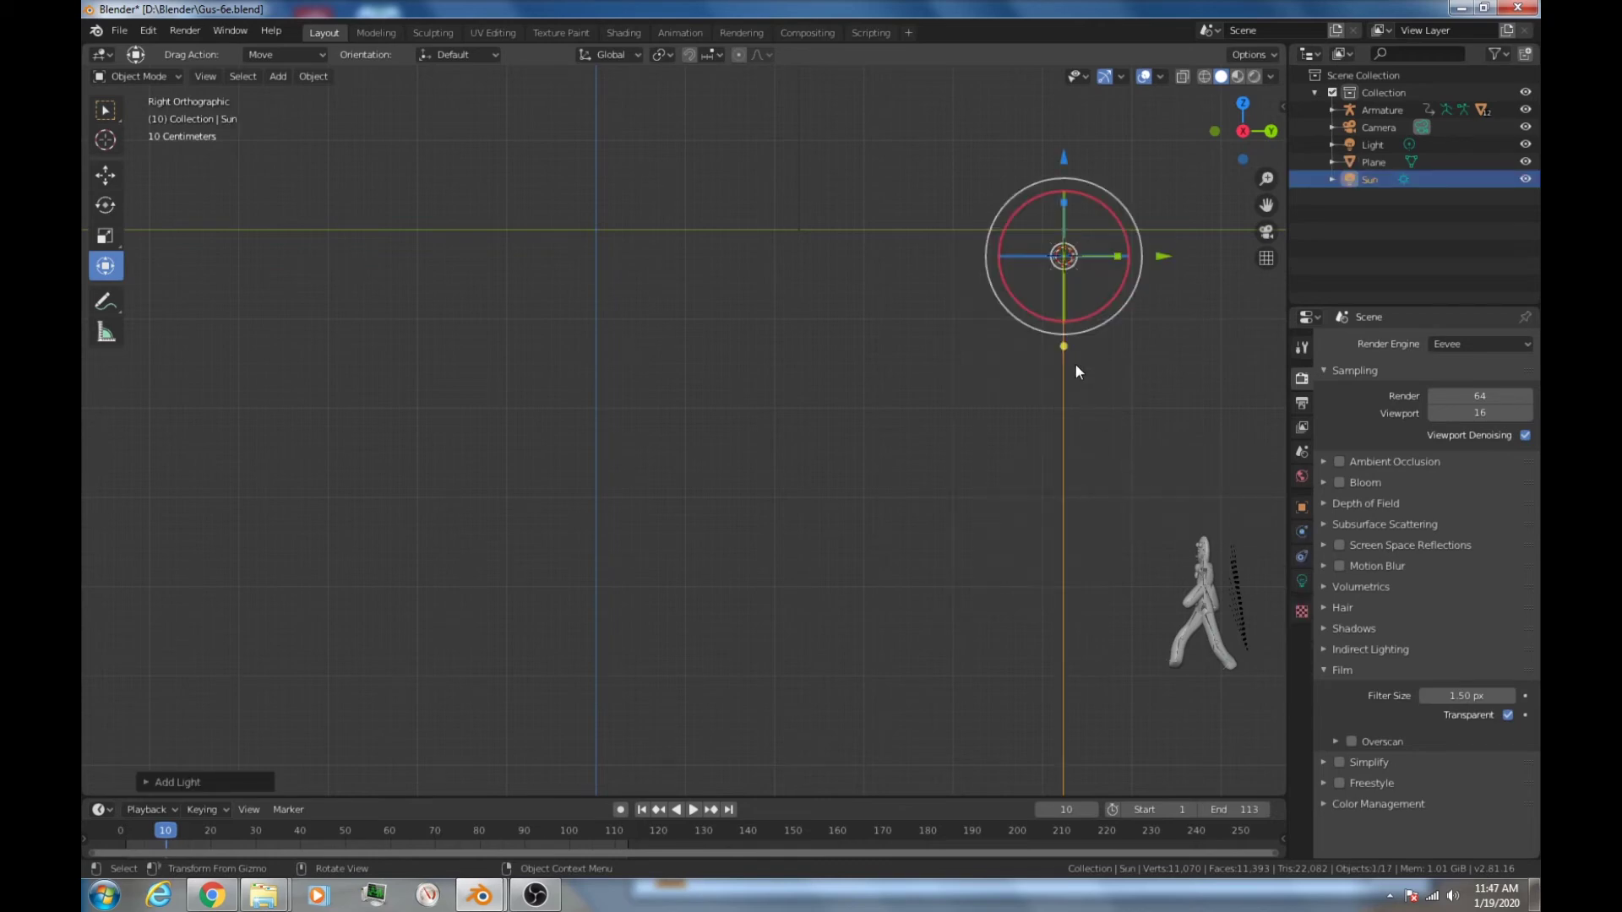
Step: Move the sun light to the left and tilt it to aim down at Gus
{"action": "key", "text": "g"}
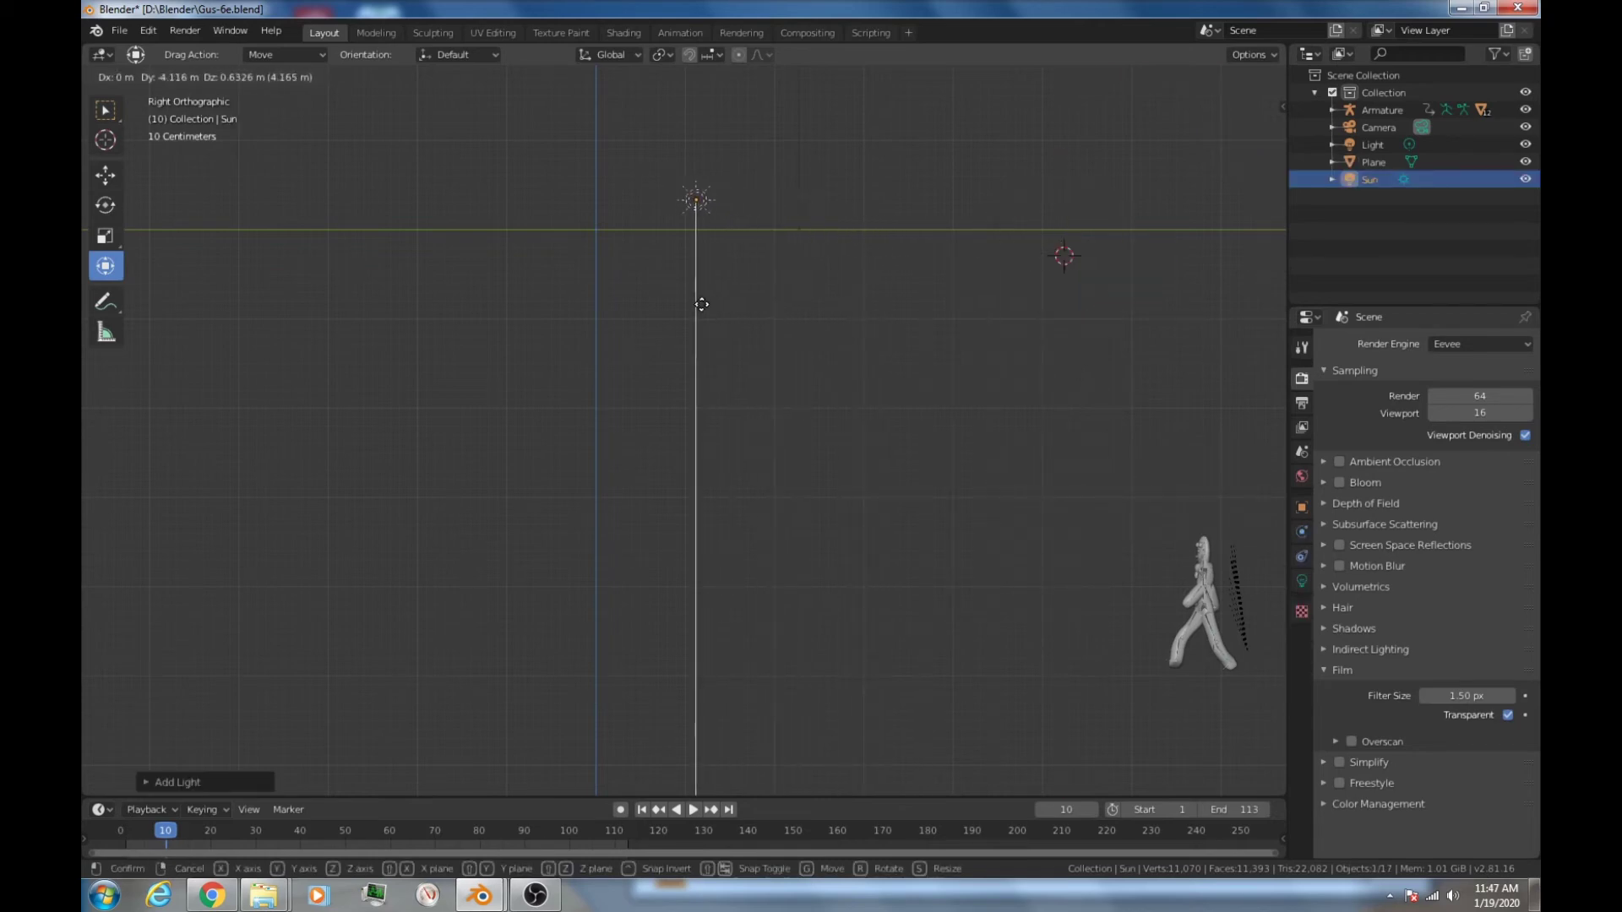
{"action": "left_click", "coordinate": [665, 302]}
{"action": "scroll", "coordinate": [666, 302], "scroll_direction": "down", "scroll_amount": 2}
{"action": "key", "text": "g"}
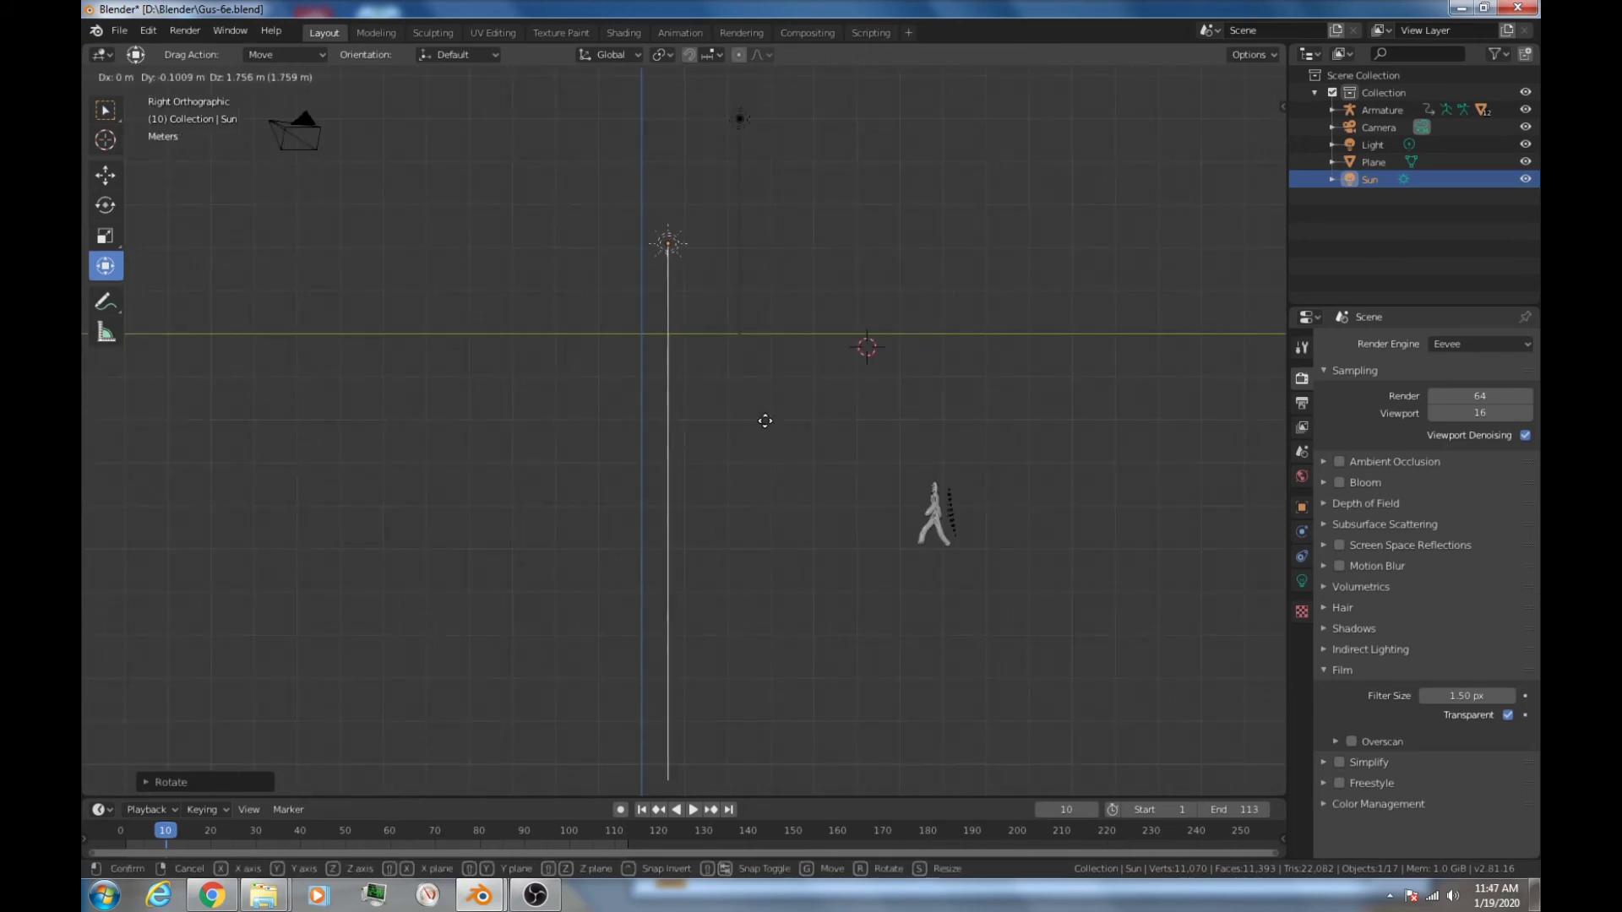
{"action": "left_click", "coordinate": [764, 420]}
{"action": "key", "text": "r"}
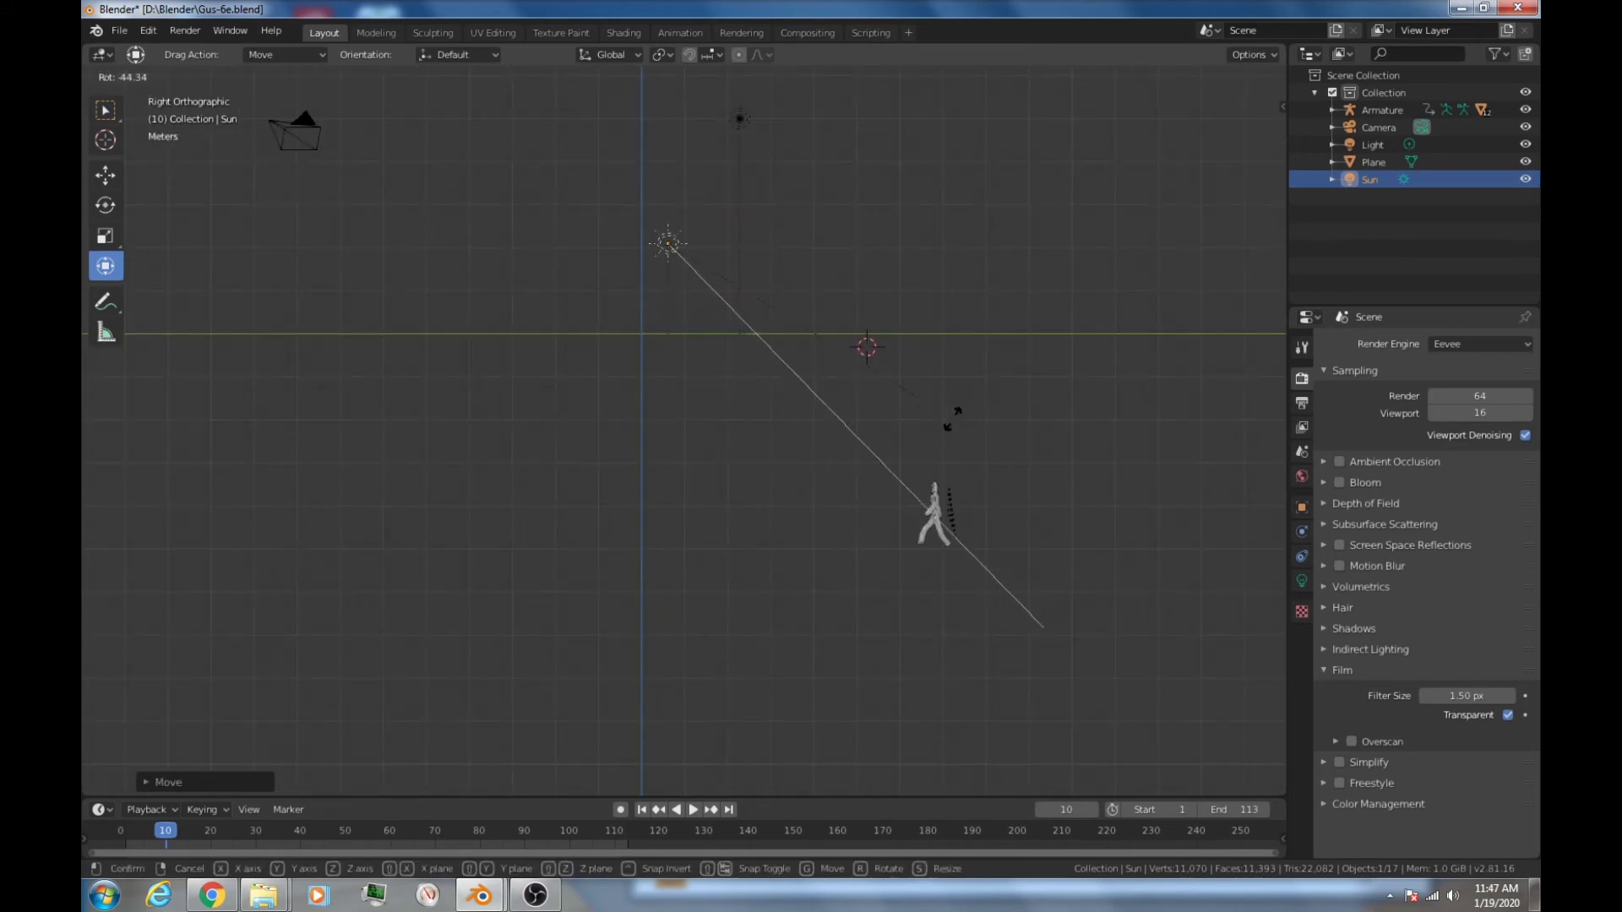
{"action": "left_click", "coordinate": [953, 419]}
Step: From top view, rotate the sun -32.59° toward Gus and render to check the shadow
{"action": "key", "text": "KP_7"}
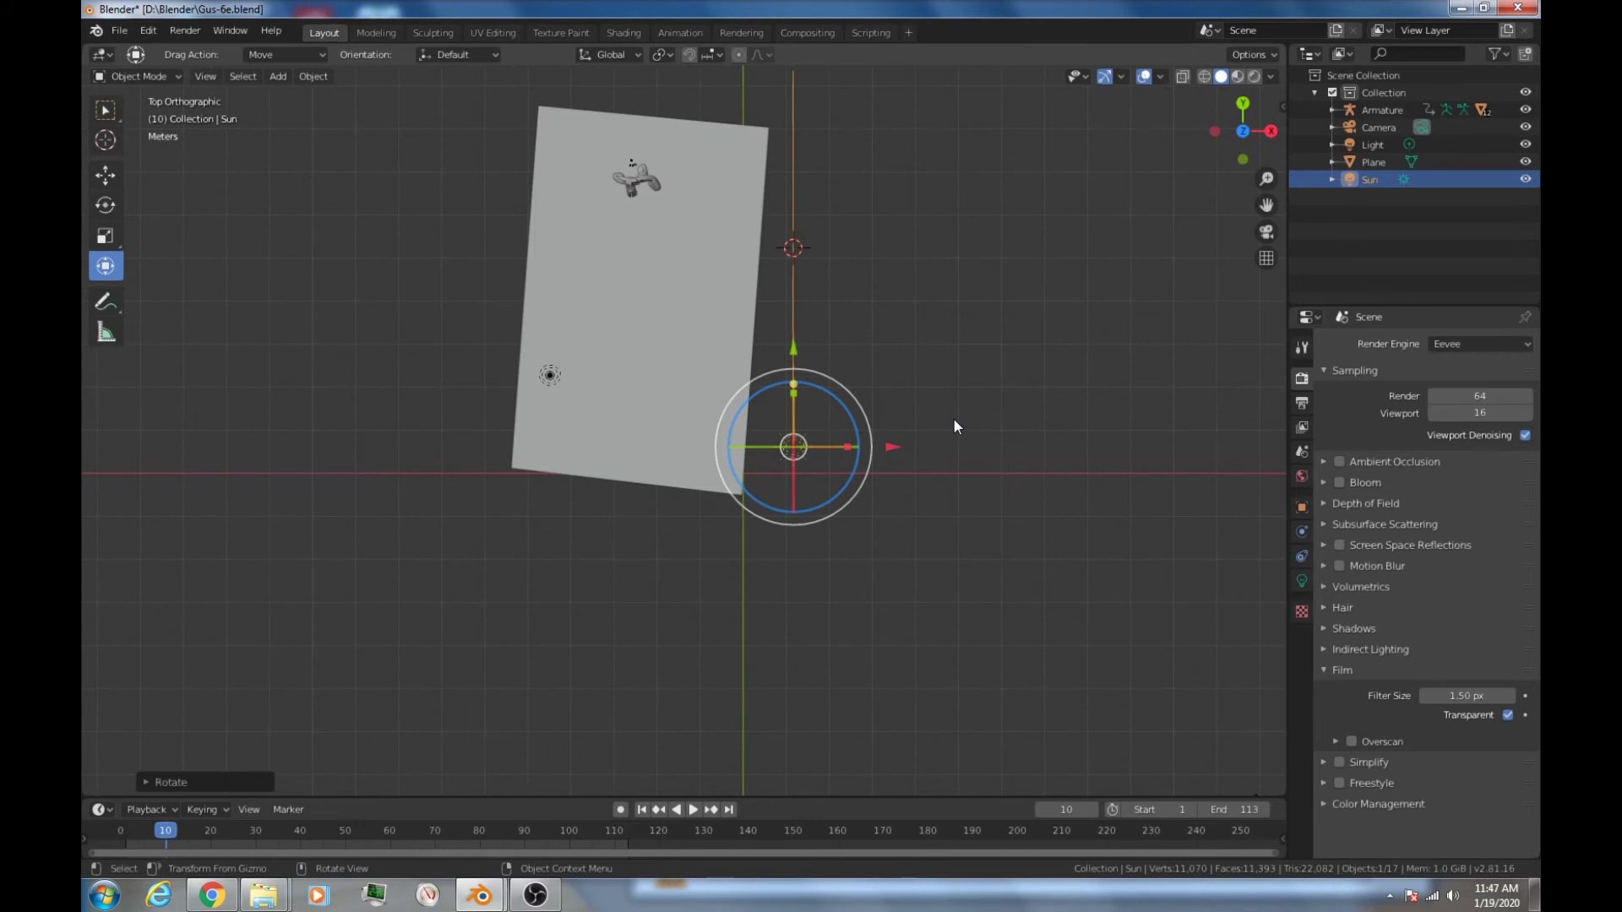
{"action": "scroll", "coordinate": [894, 410], "scroll_direction": "down", "scroll_amount": 2}
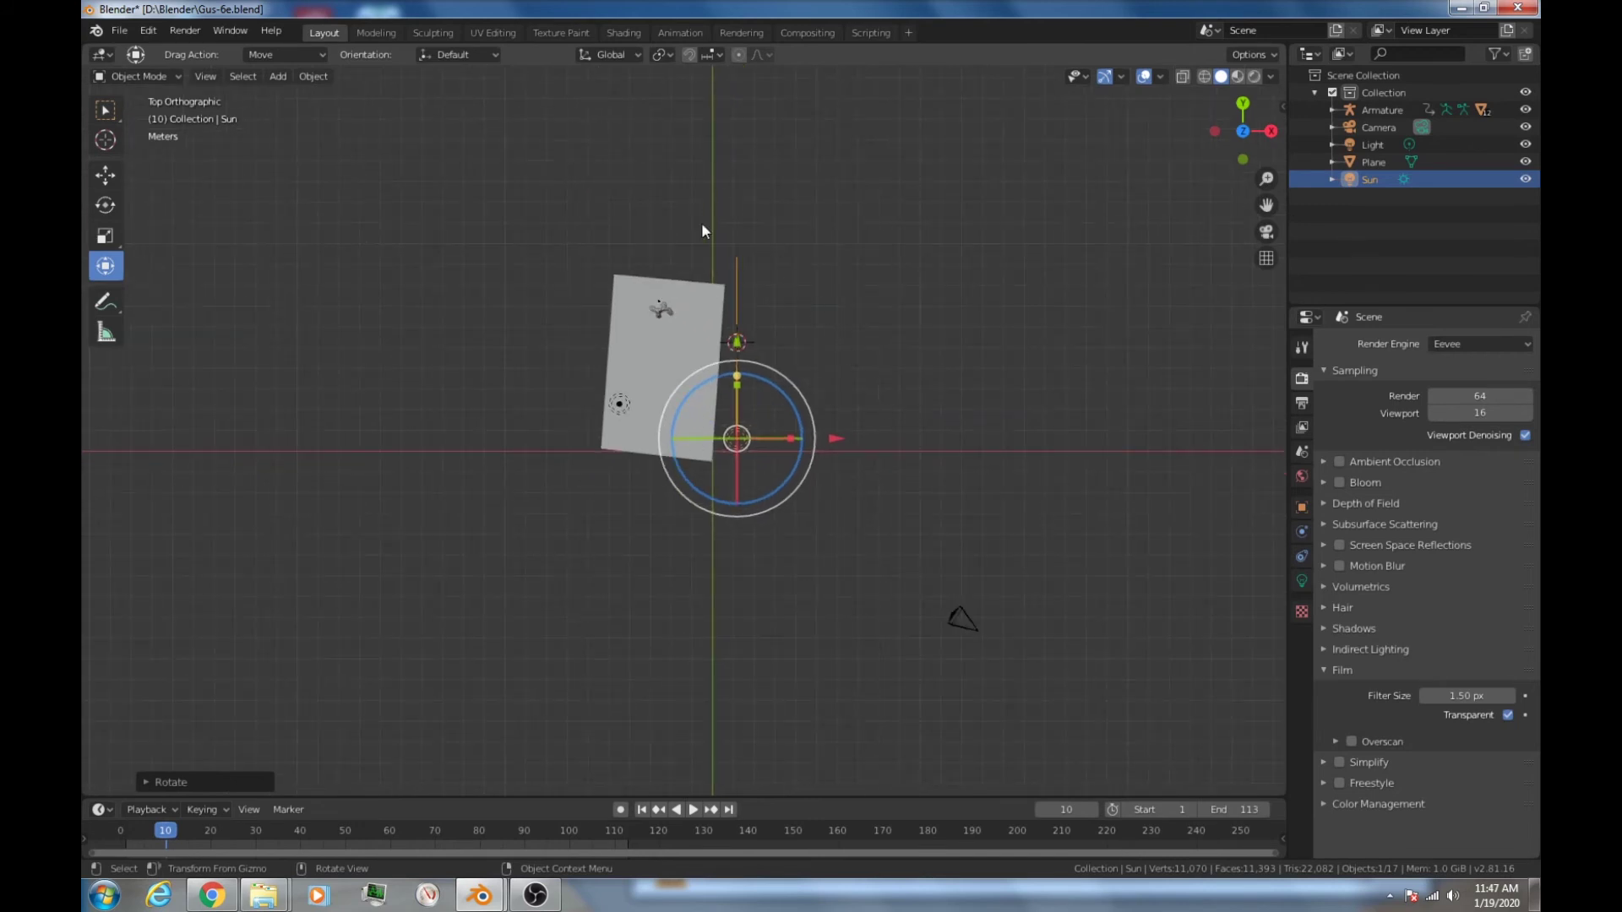
{"action": "key", "text": "r"}
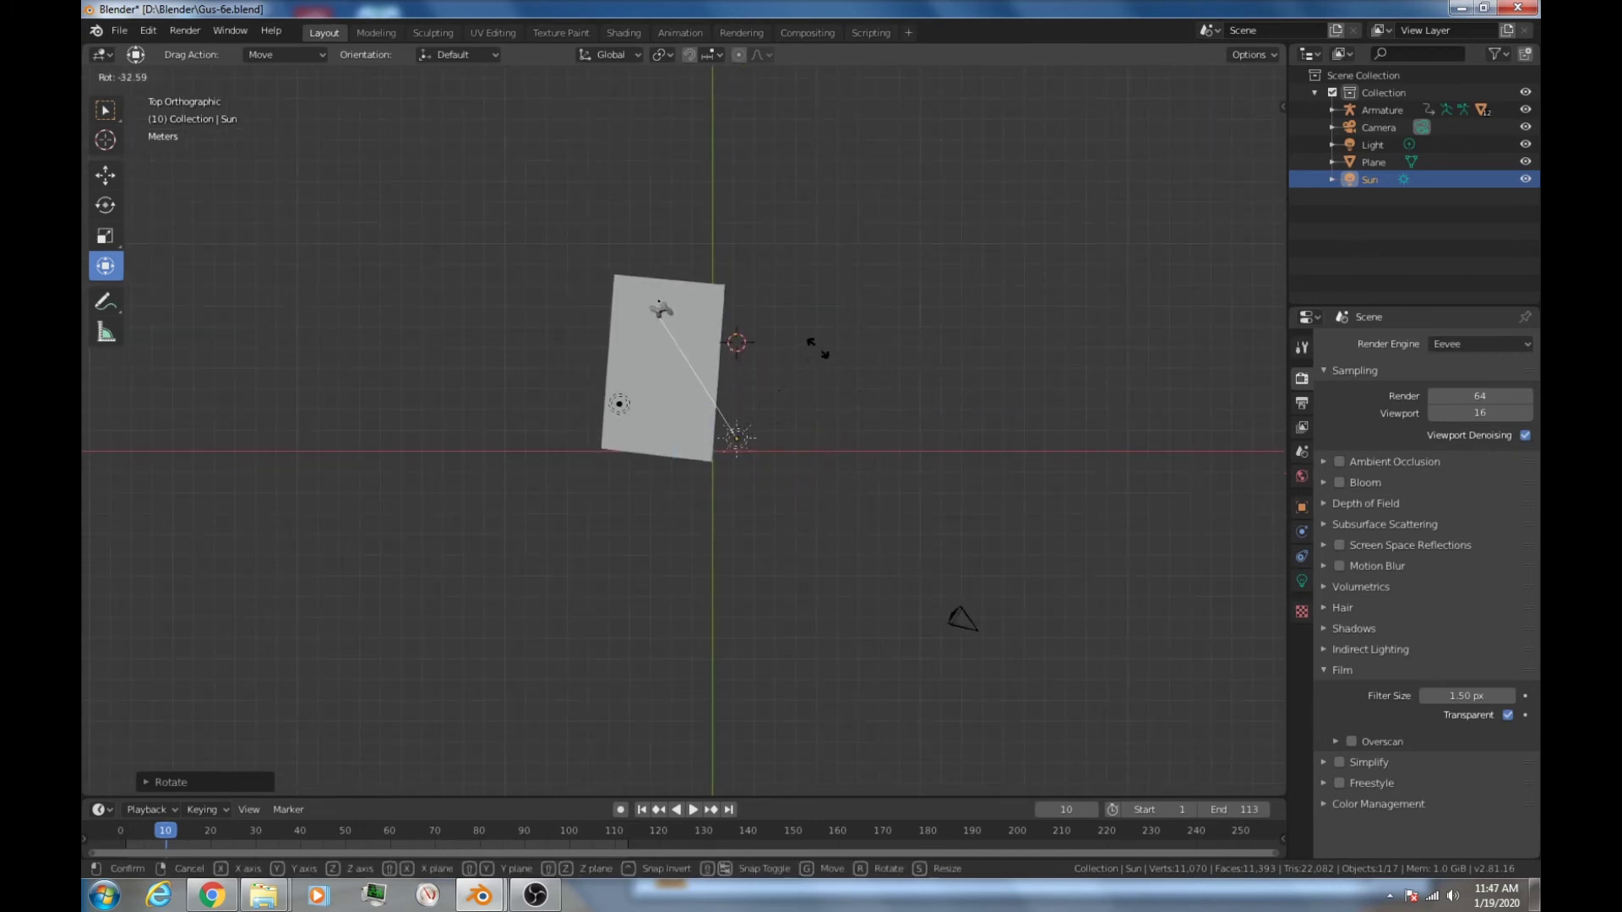
{"action": "left_click", "coordinate": [826, 354]}
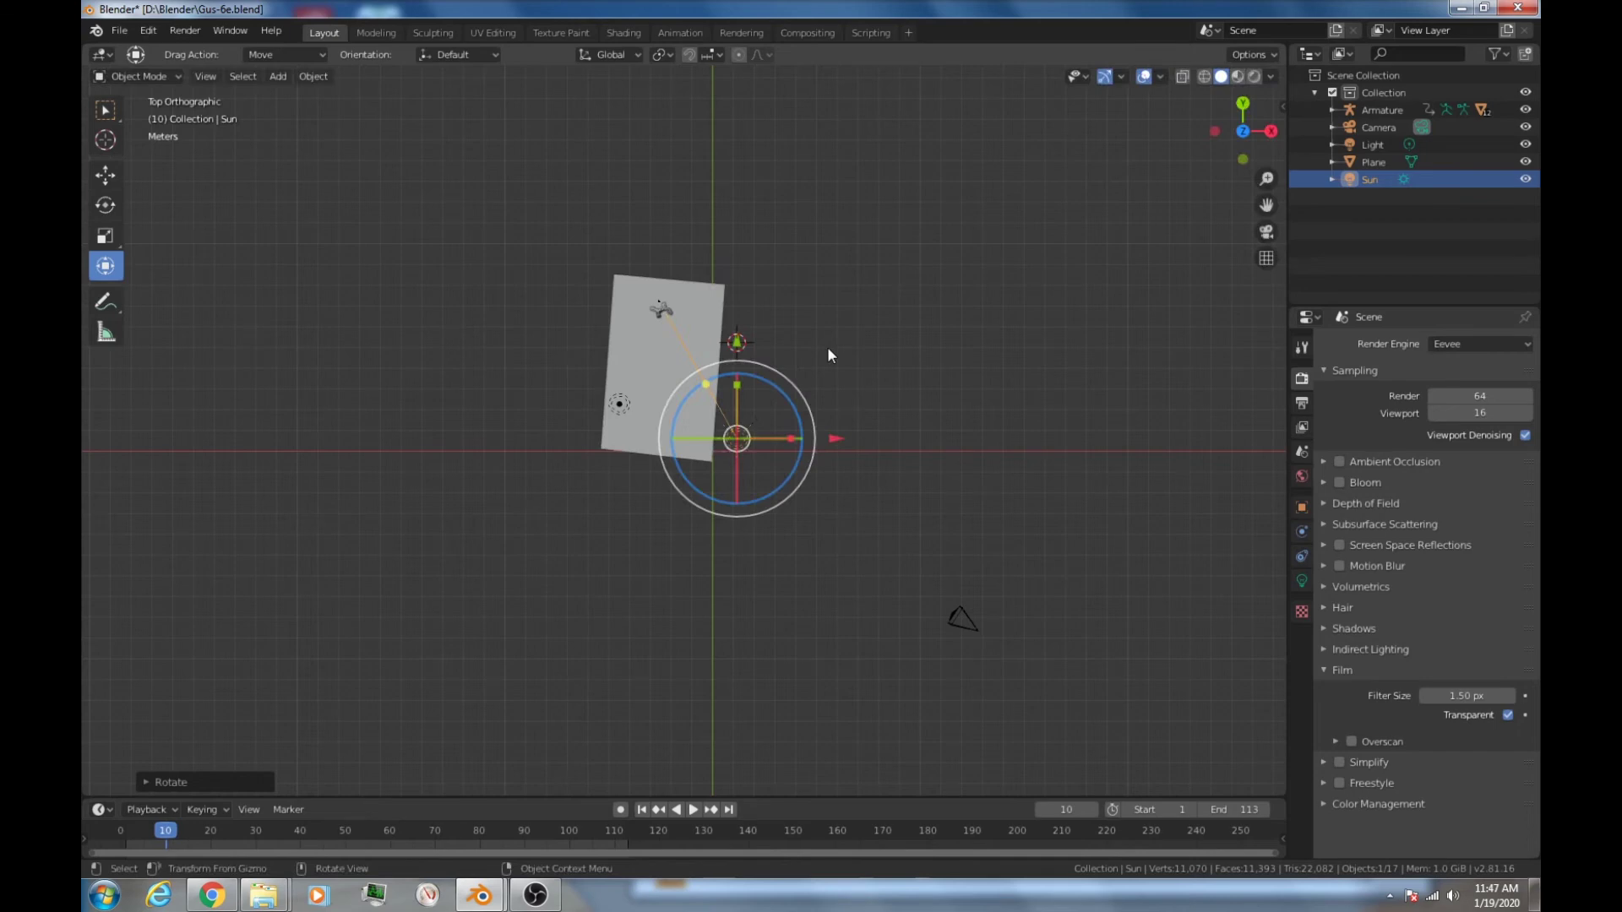
{"action": "key", "text": "F12"}
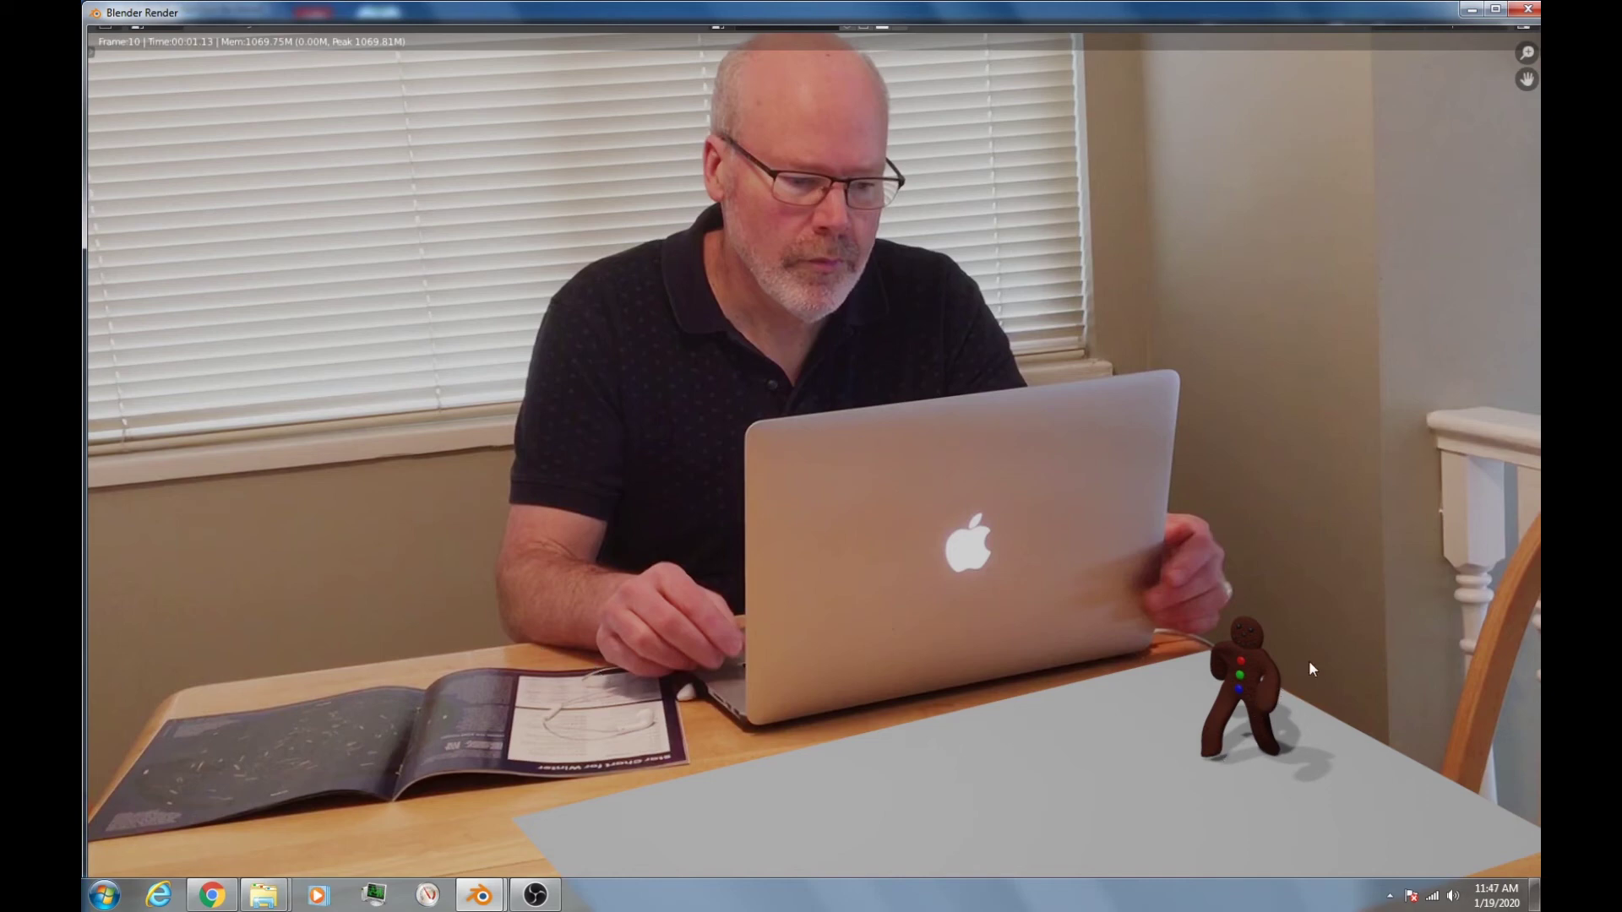
Step: Bring up the sun light's Object Data settings and re-render the scene
{"action": "left_click", "coordinate": [1527, 9]}
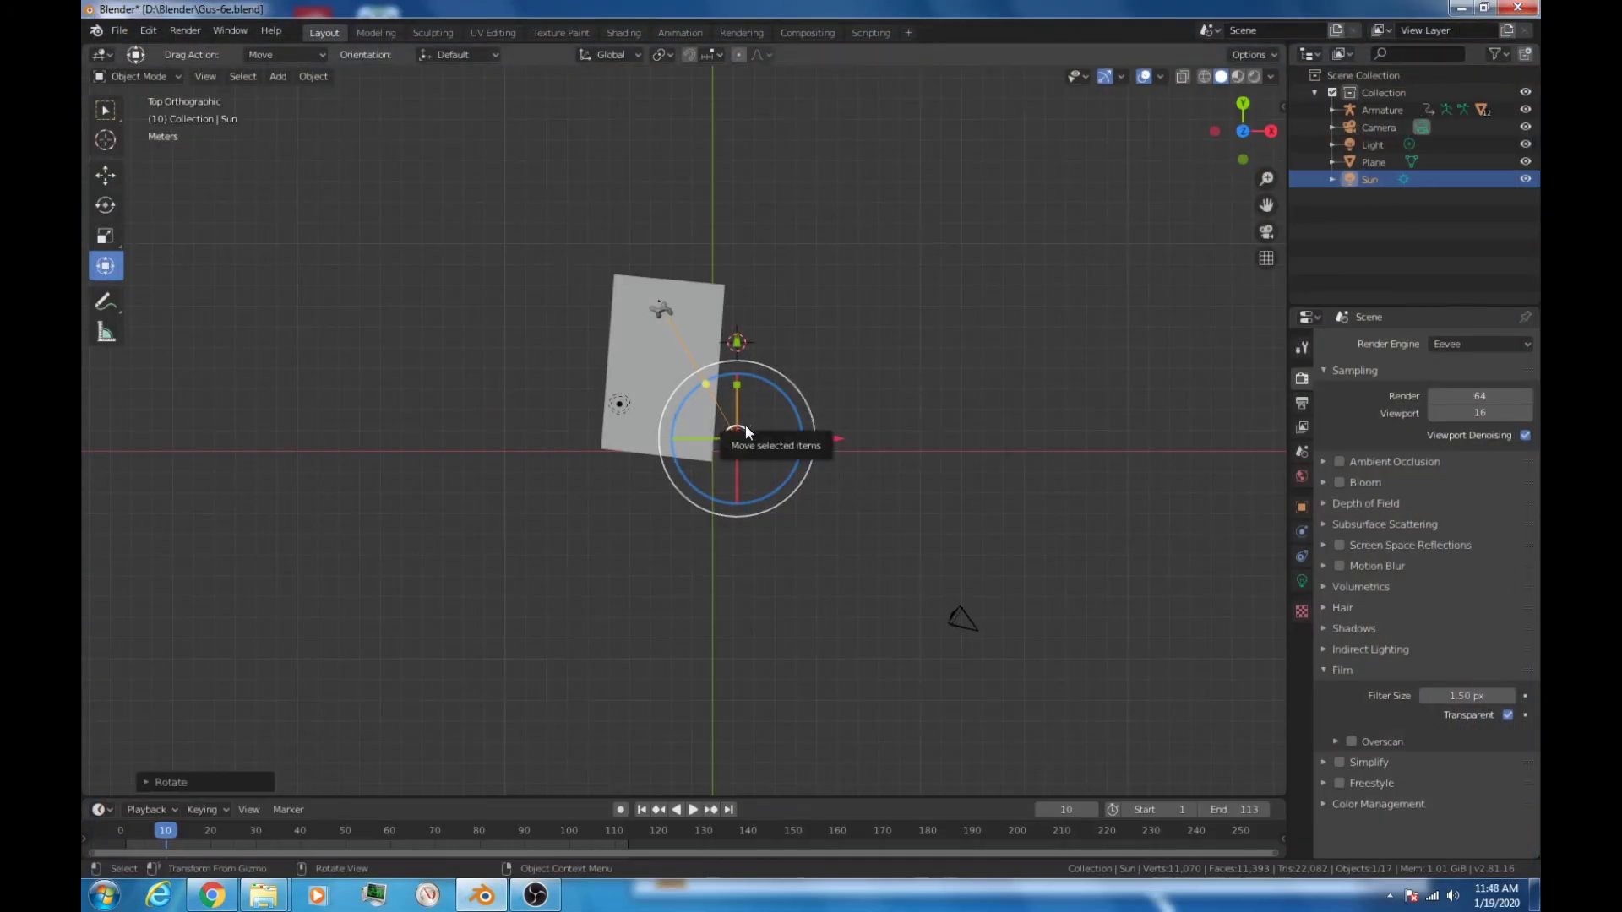
{"action": "left_click", "coordinate": [1301, 581]}
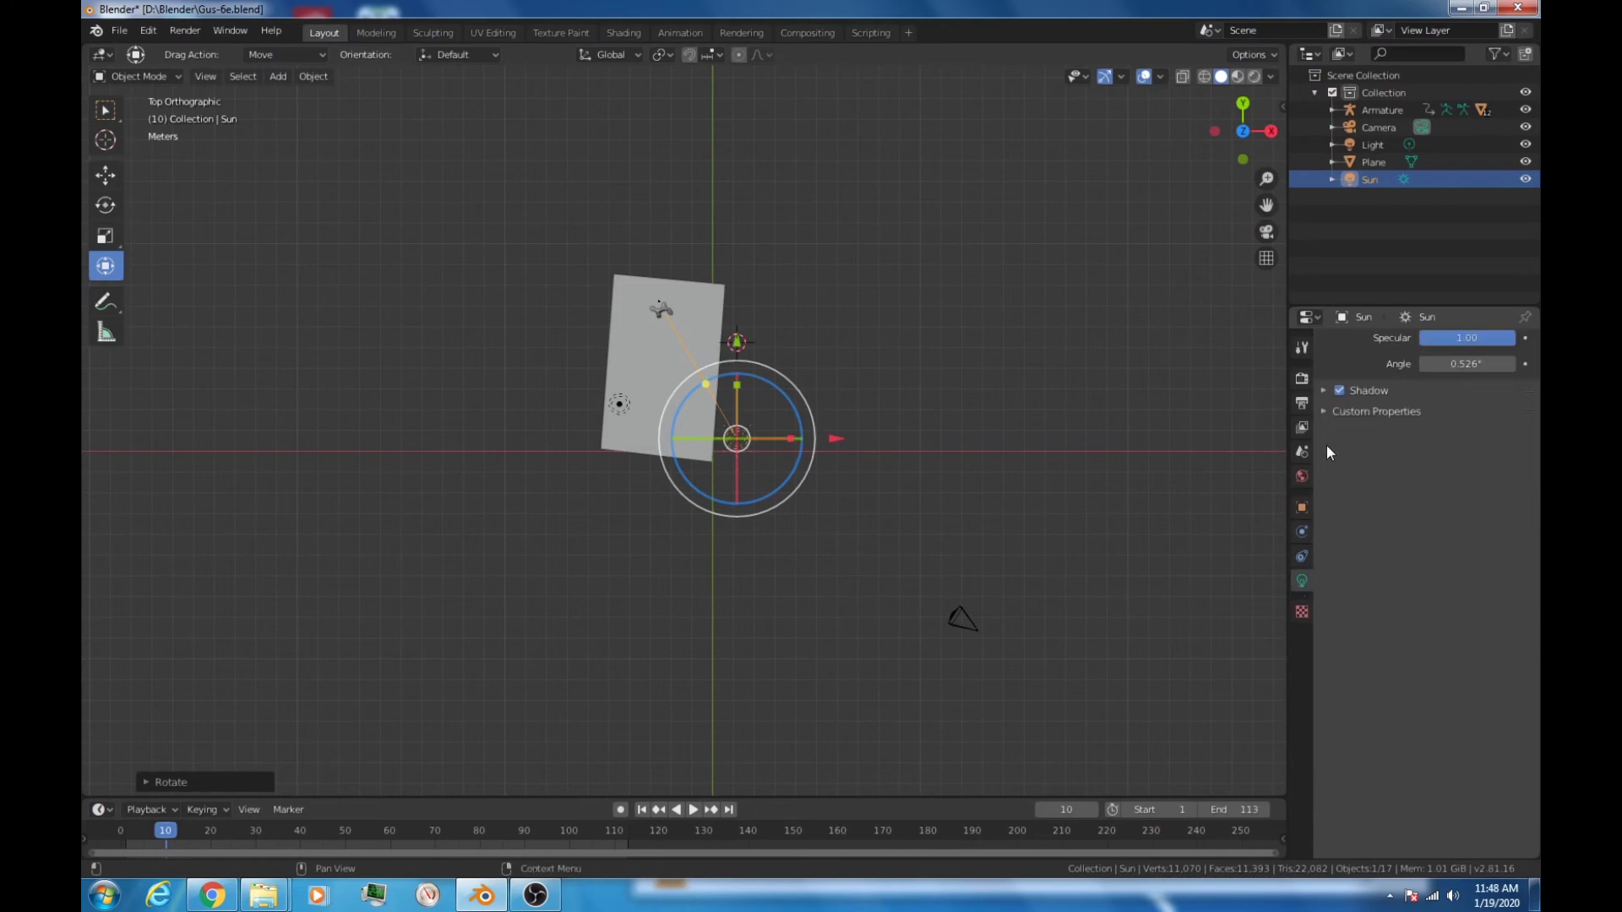
{"action": "scroll", "coordinate": [1346, 377], "scroll_direction": "up", "scroll_amount": 4}
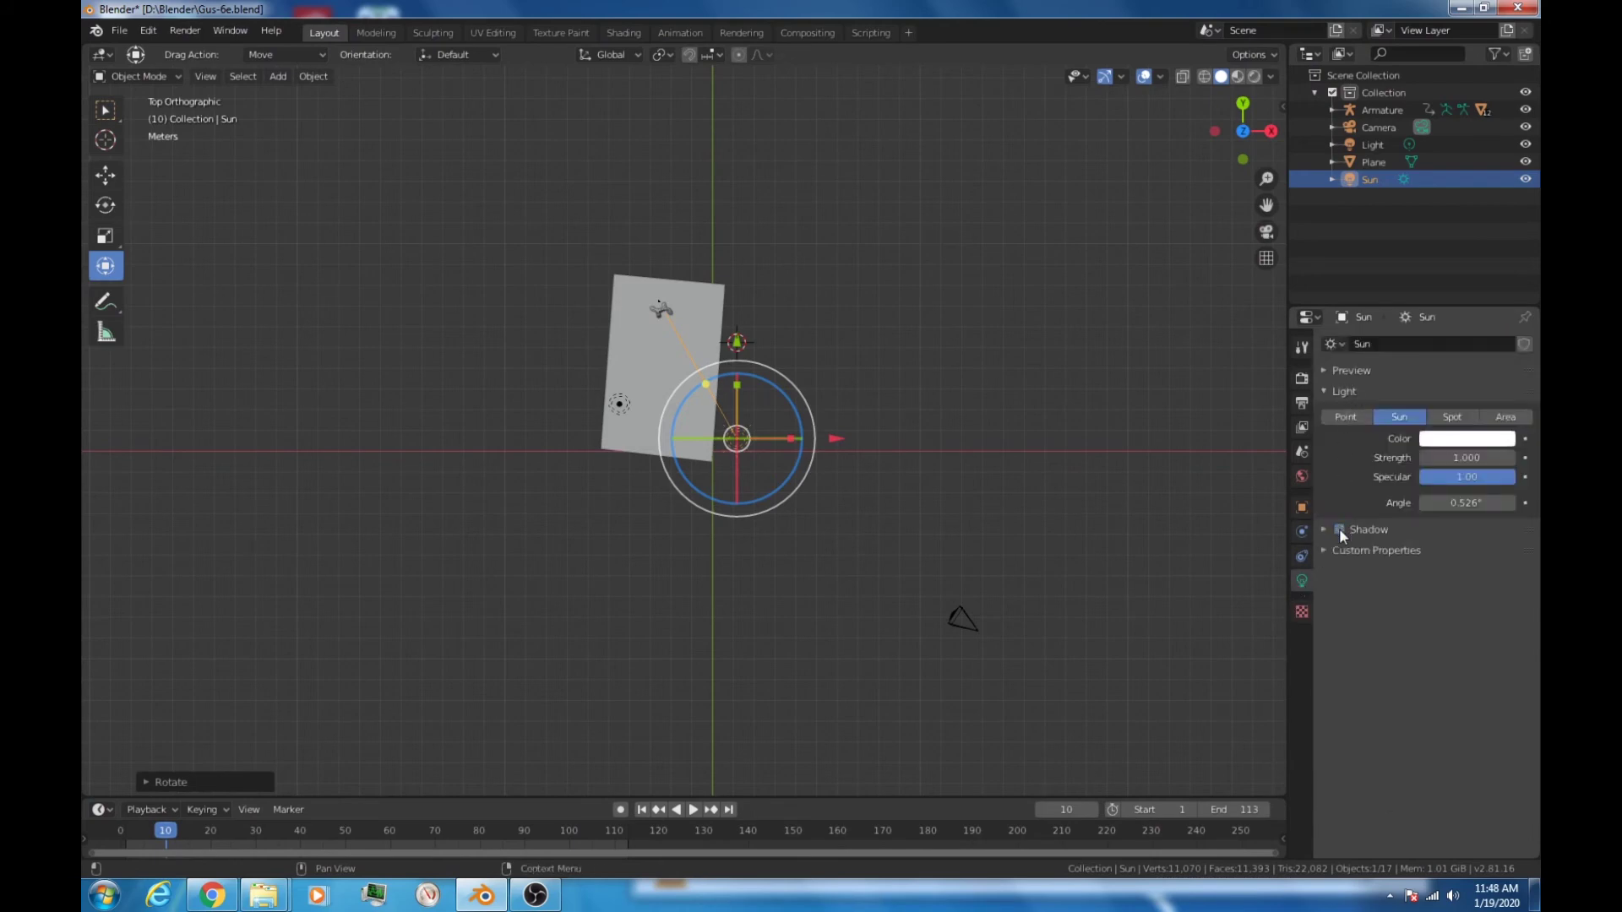
{"action": "key", "text": "F12"}
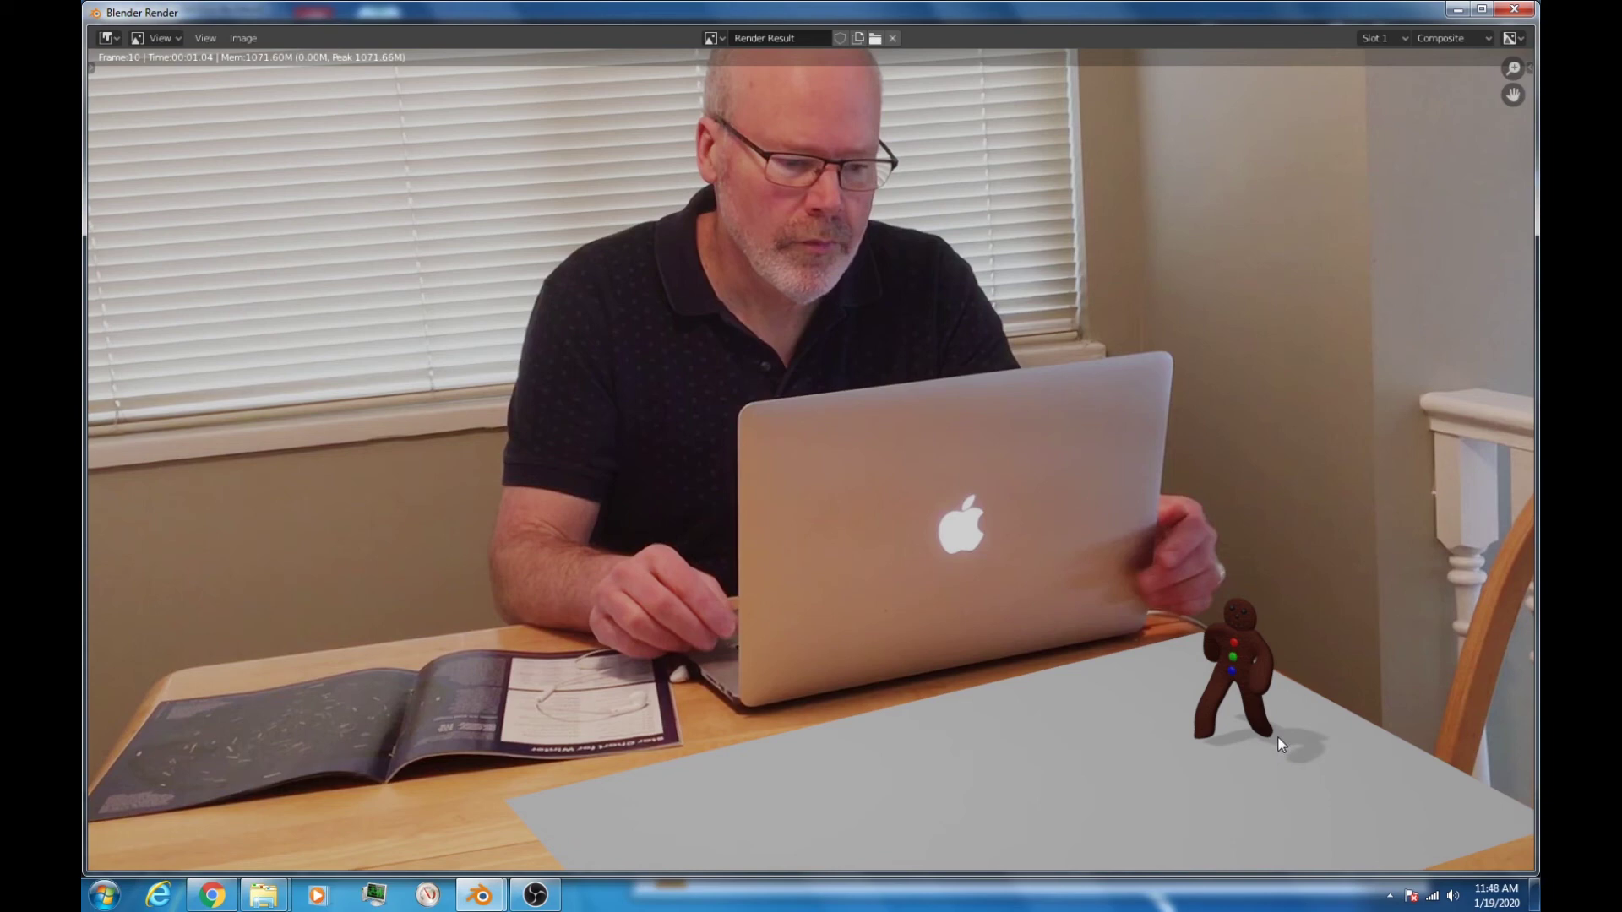
{"action": "left_click", "coordinate": [1517, 11]}
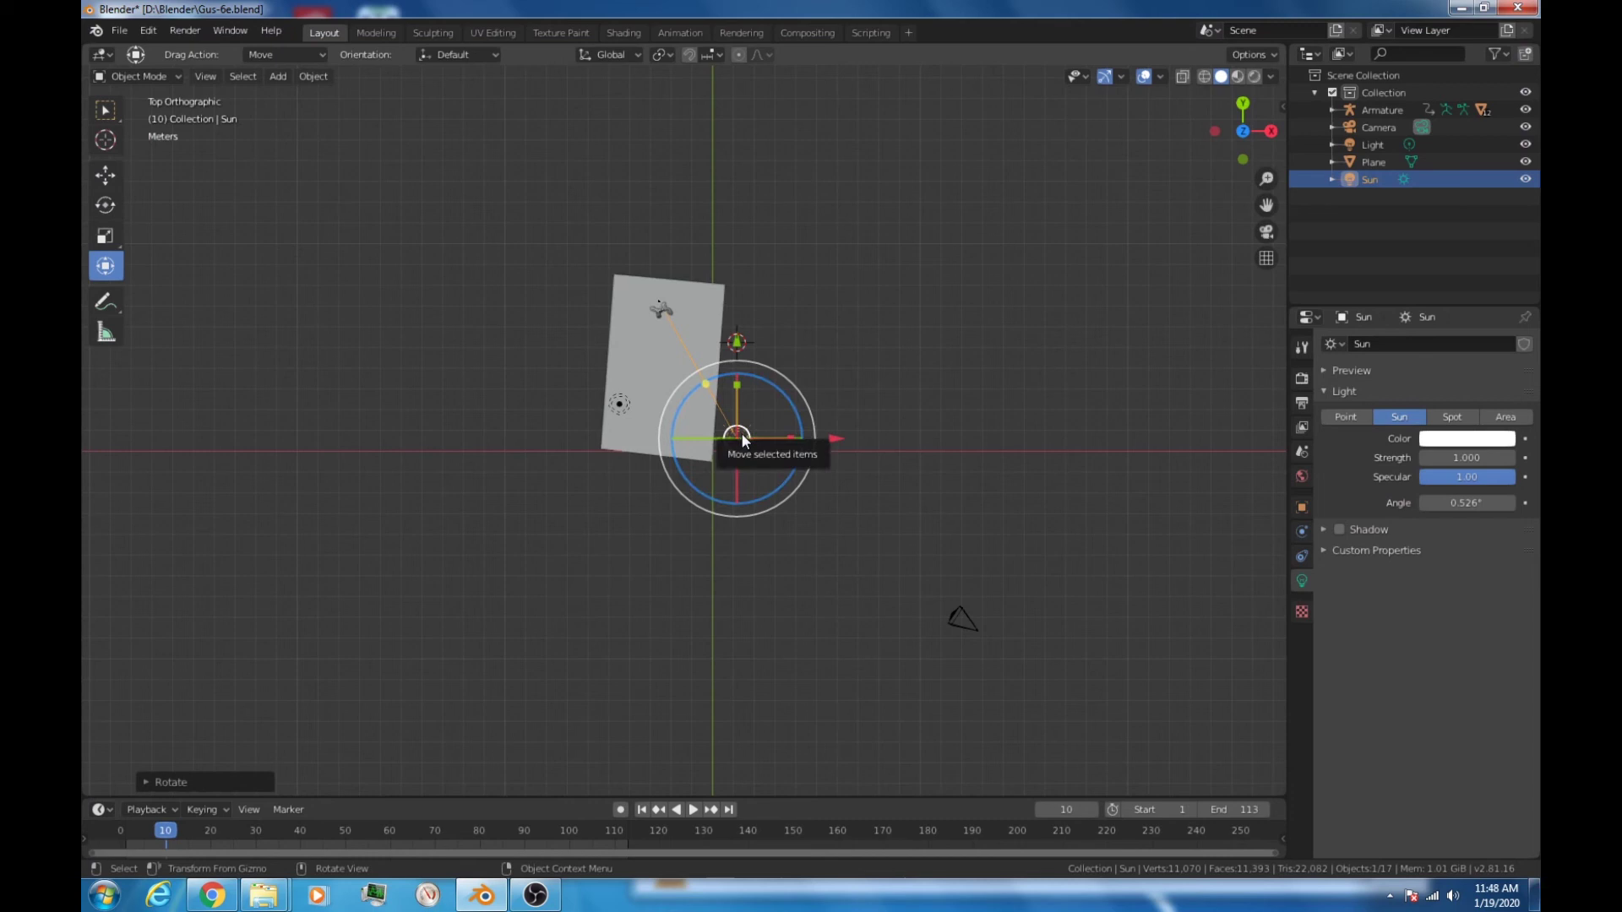
Step: Raise the sun's Strength to 2 and render again to compare the lighting
{"action": "left_click", "coordinate": [1466, 458]}
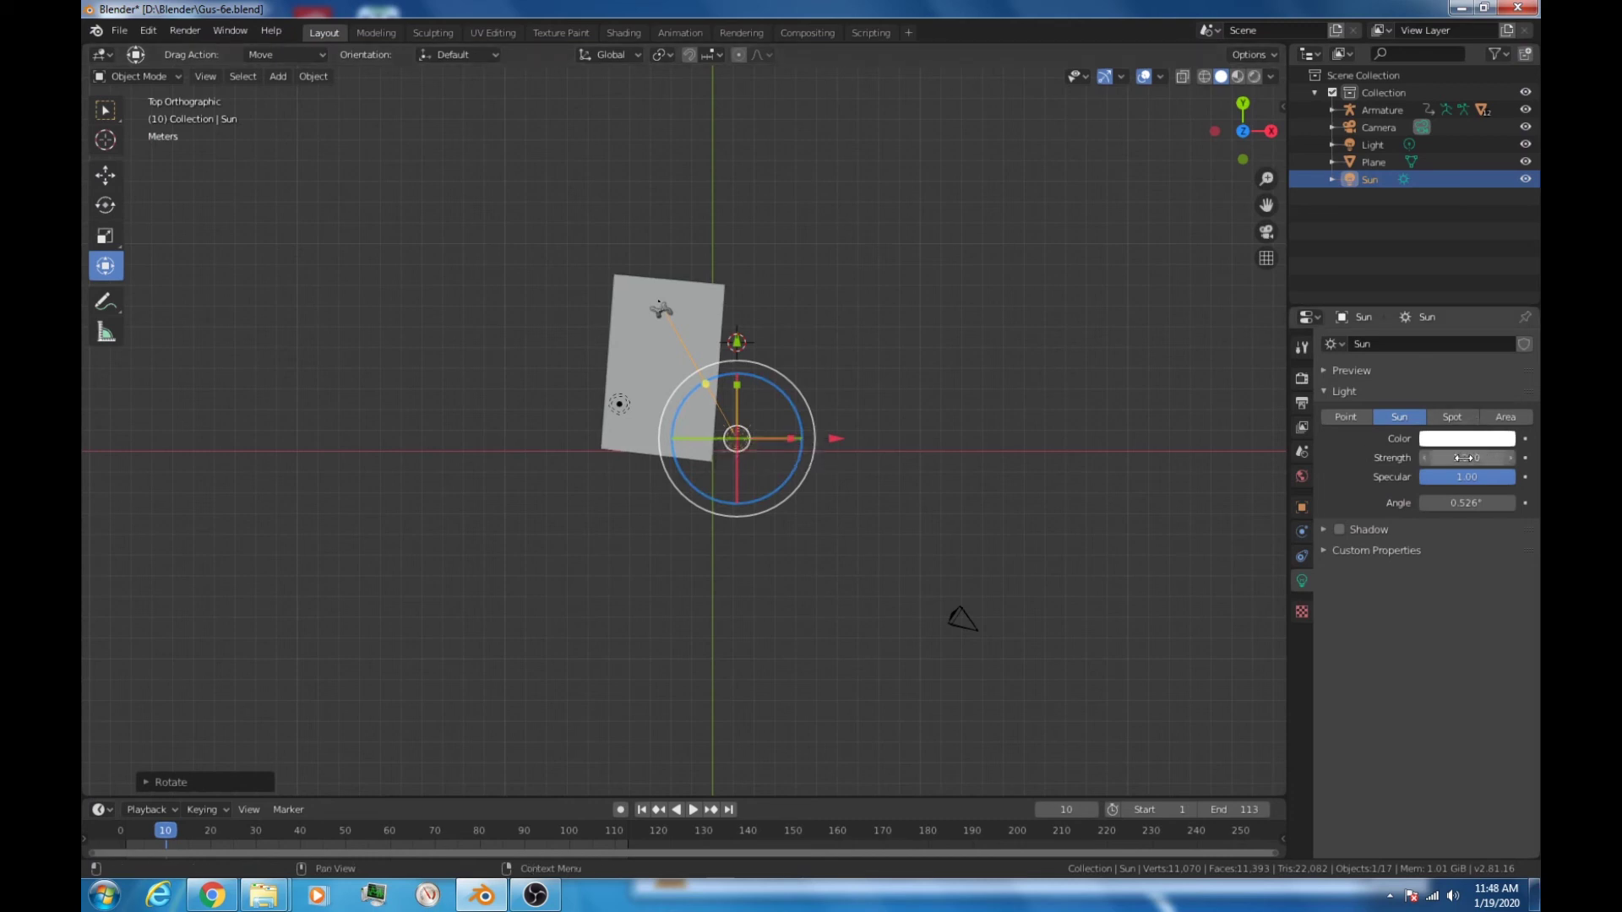
{"action": "left_click", "coordinate": [1466, 458]}
{"action": "key", "text": "Return"}
{"action": "key", "text": "F12"}
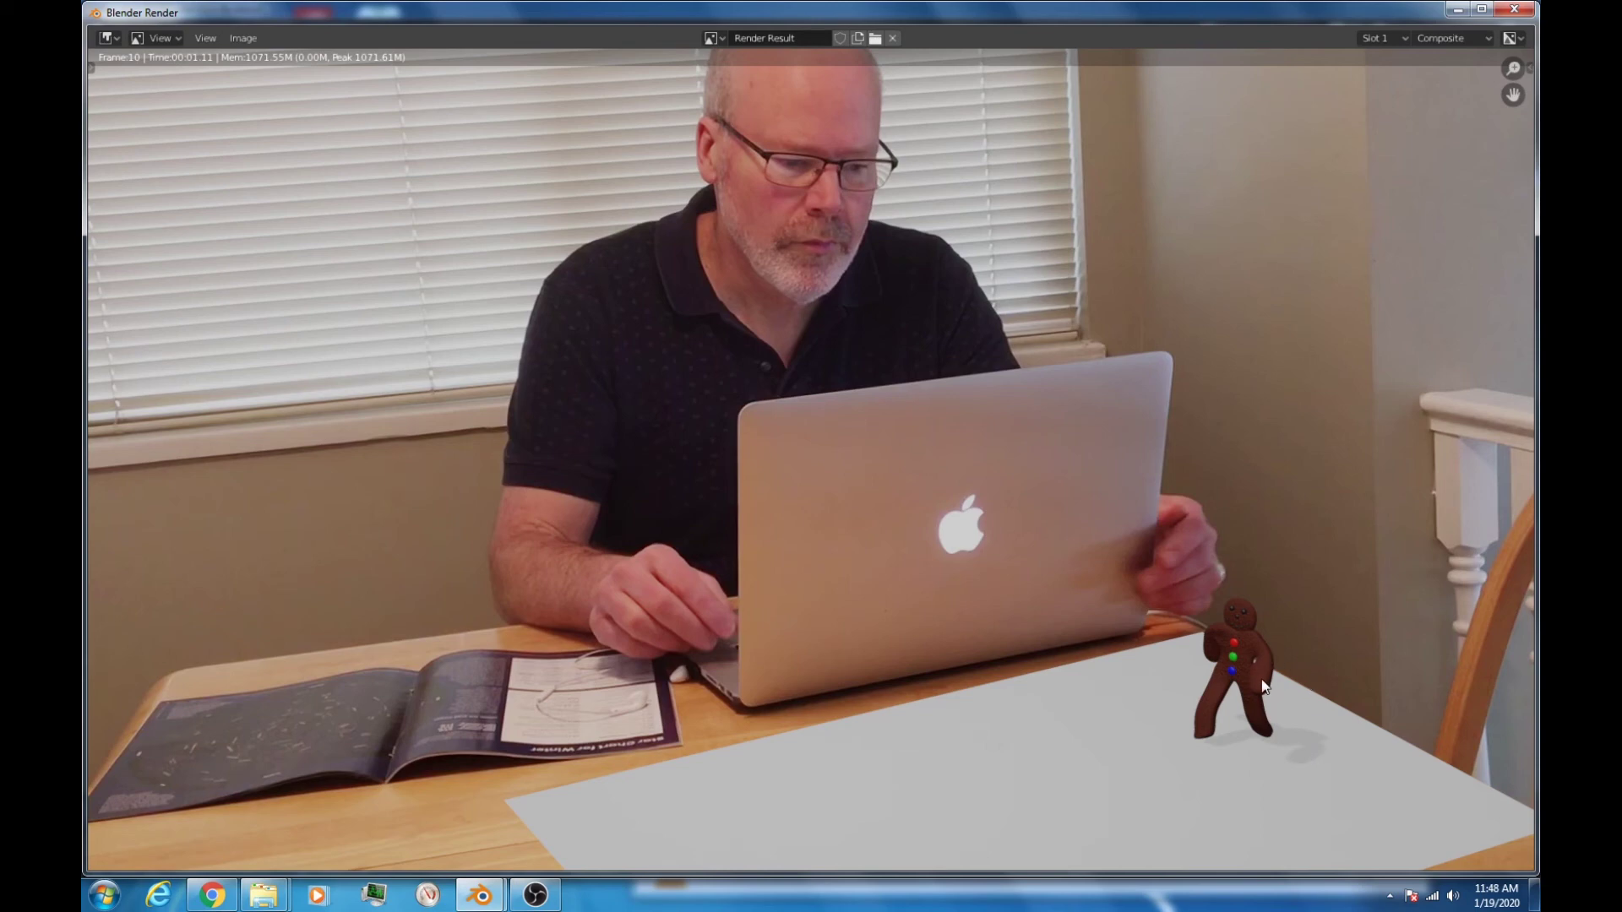
{"action": "left_click", "coordinate": [1518, 10]}
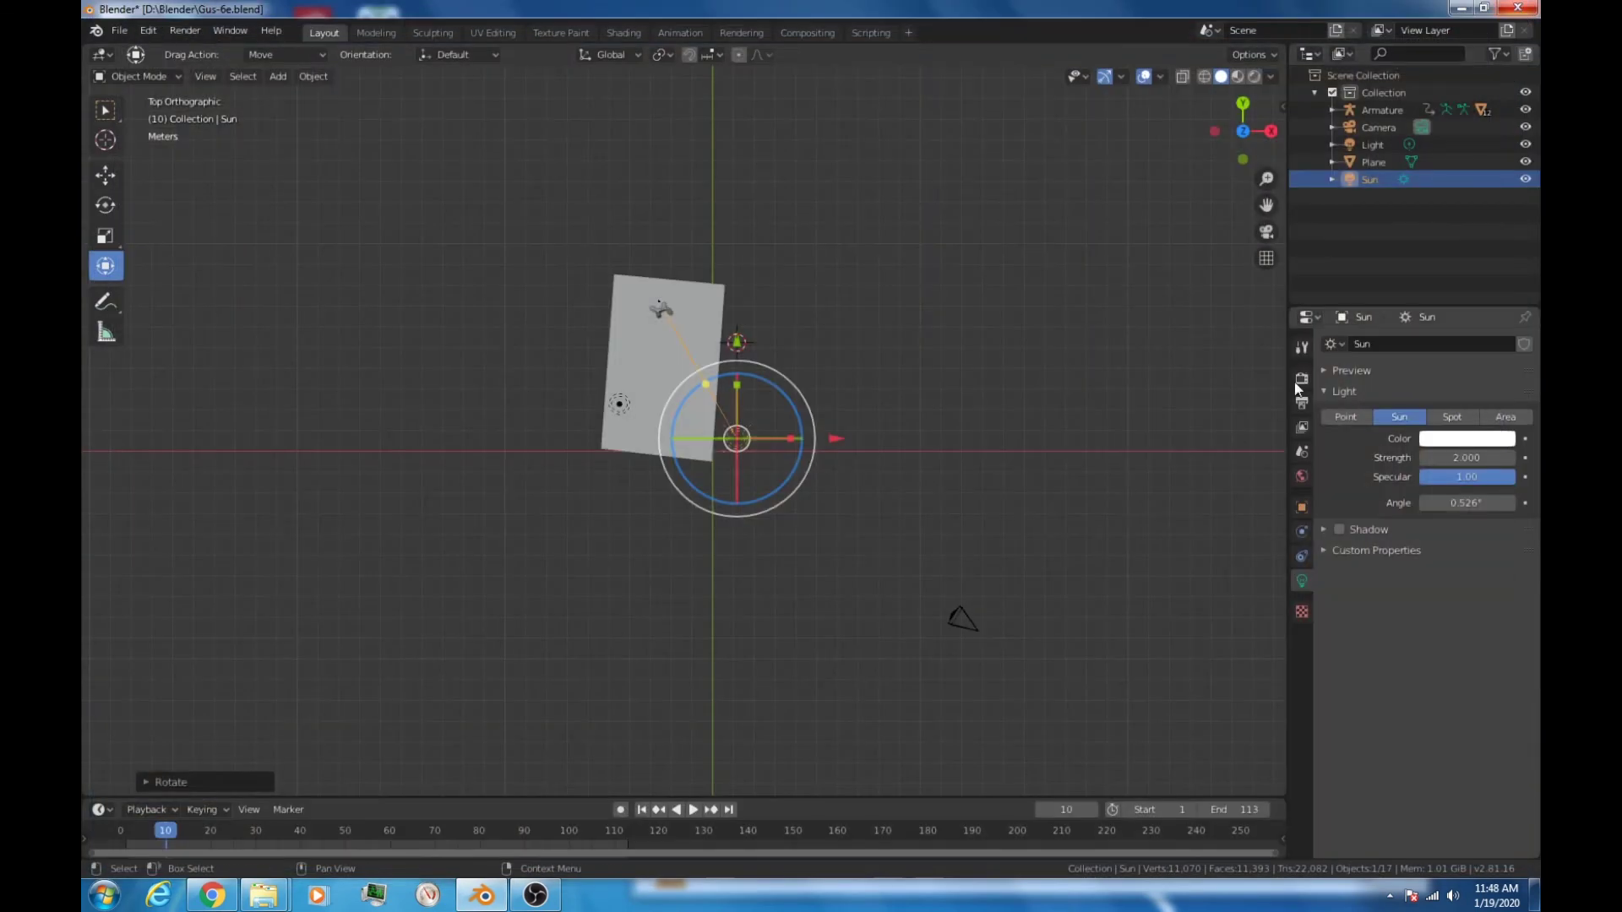
{"action": "left_click", "coordinate": [642, 355]}
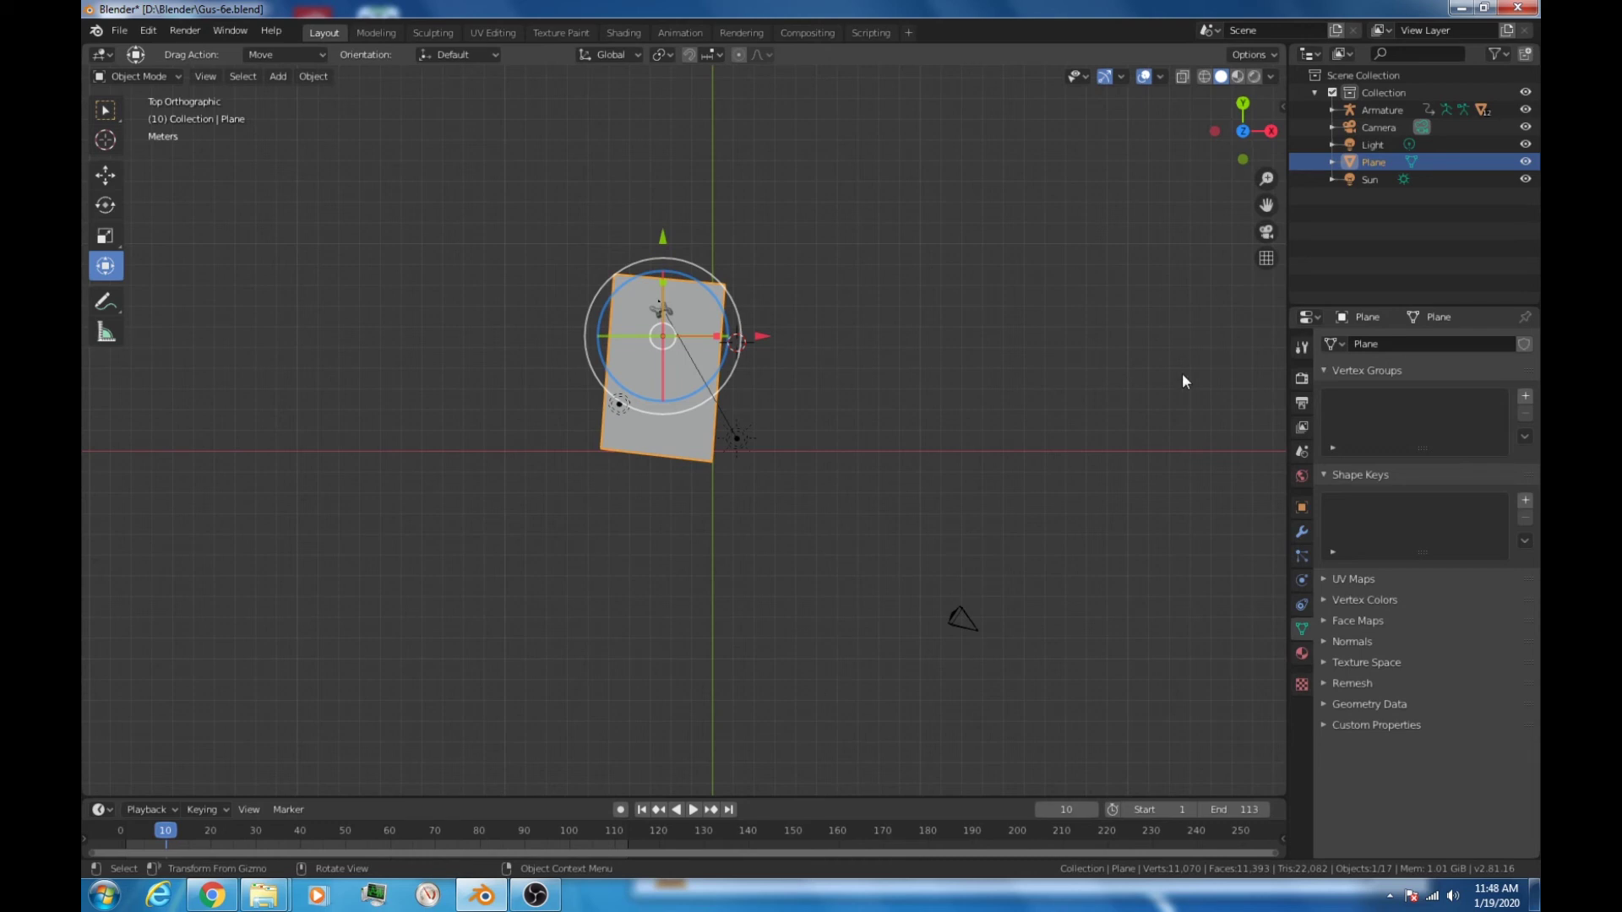
Step: Switch the render engine to Cycles with the device set to GPU Compute
{"action": "left_click", "coordinate": [1302, 379]}
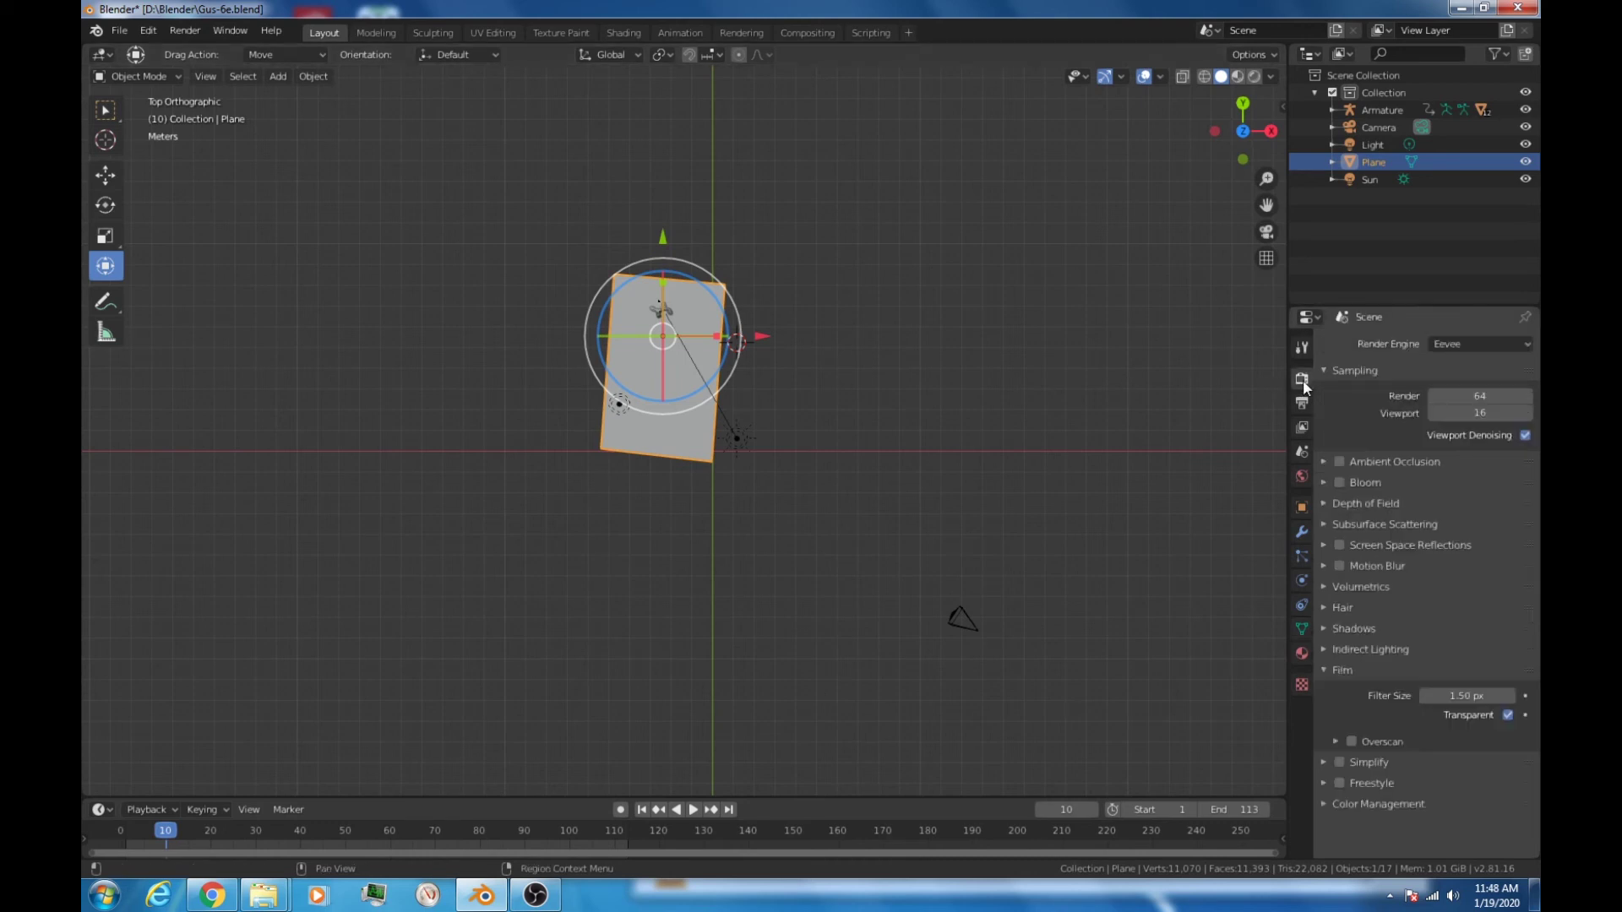
{"action": "left_click", "coordinate": [1478, 347]}
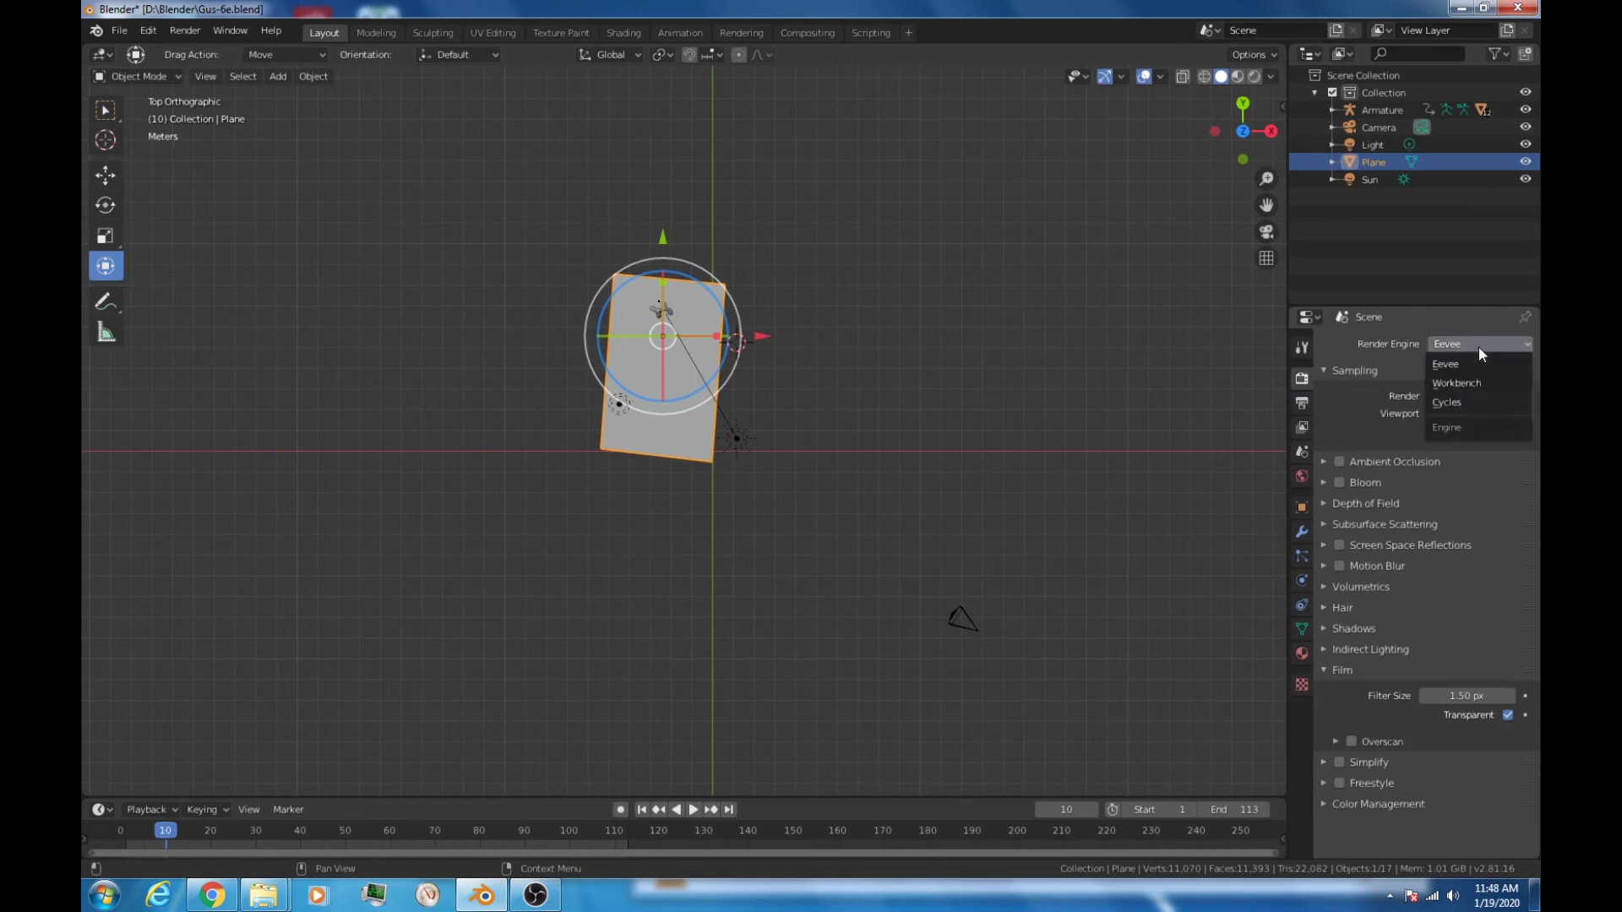
{"action": "left_click", "coordinate": [1455, 402]}
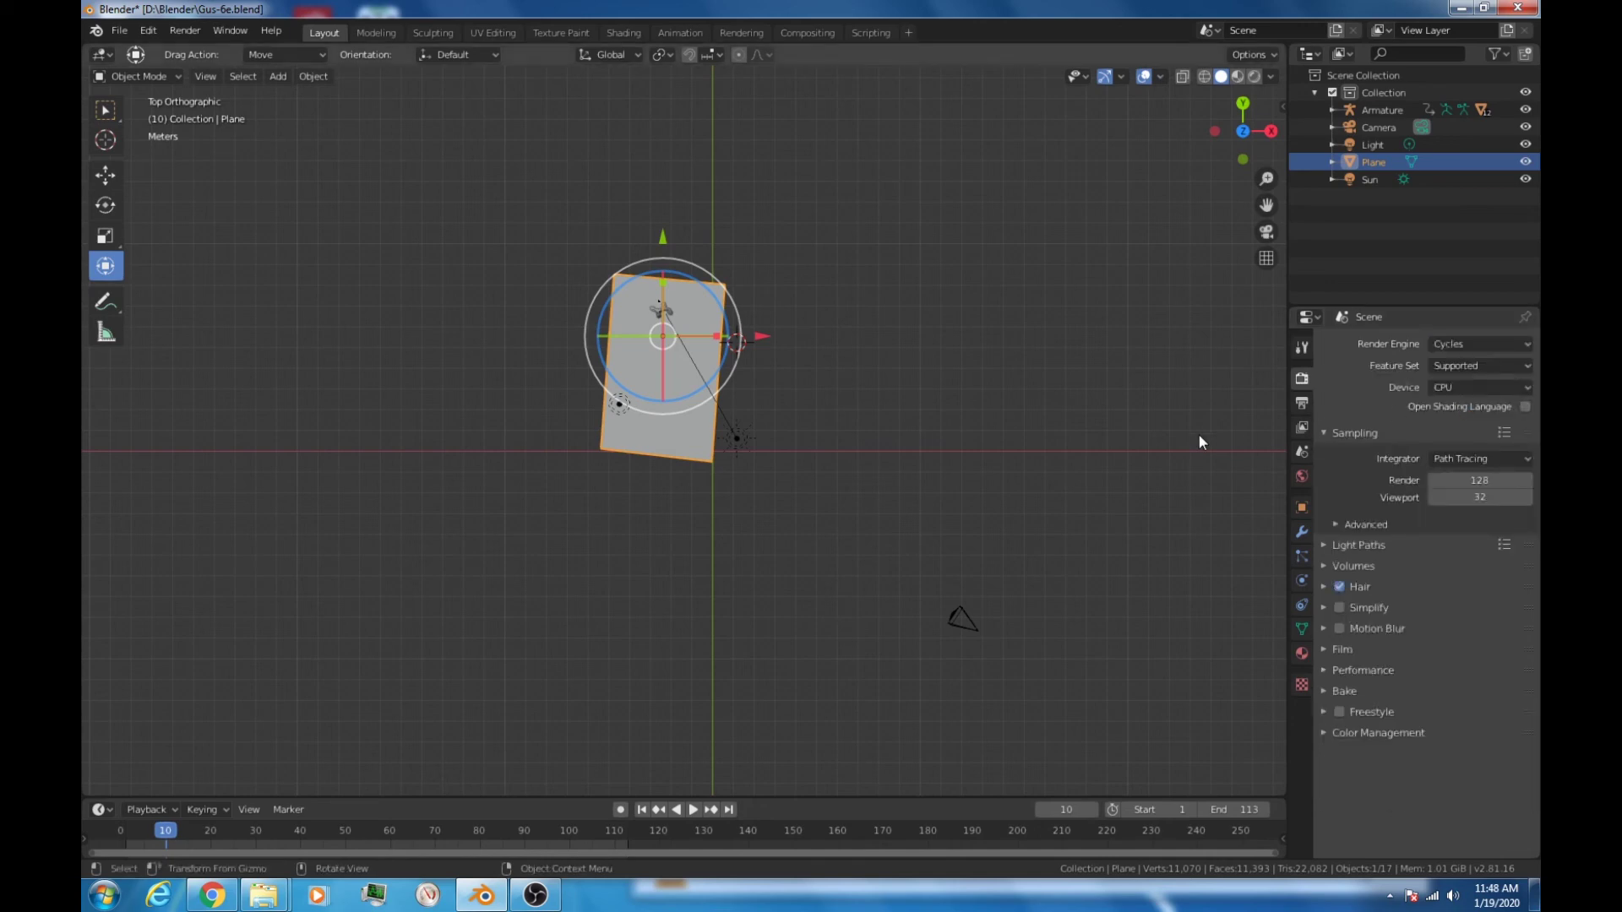
{"action": "left_click", "coordinate": [1525, 390]}
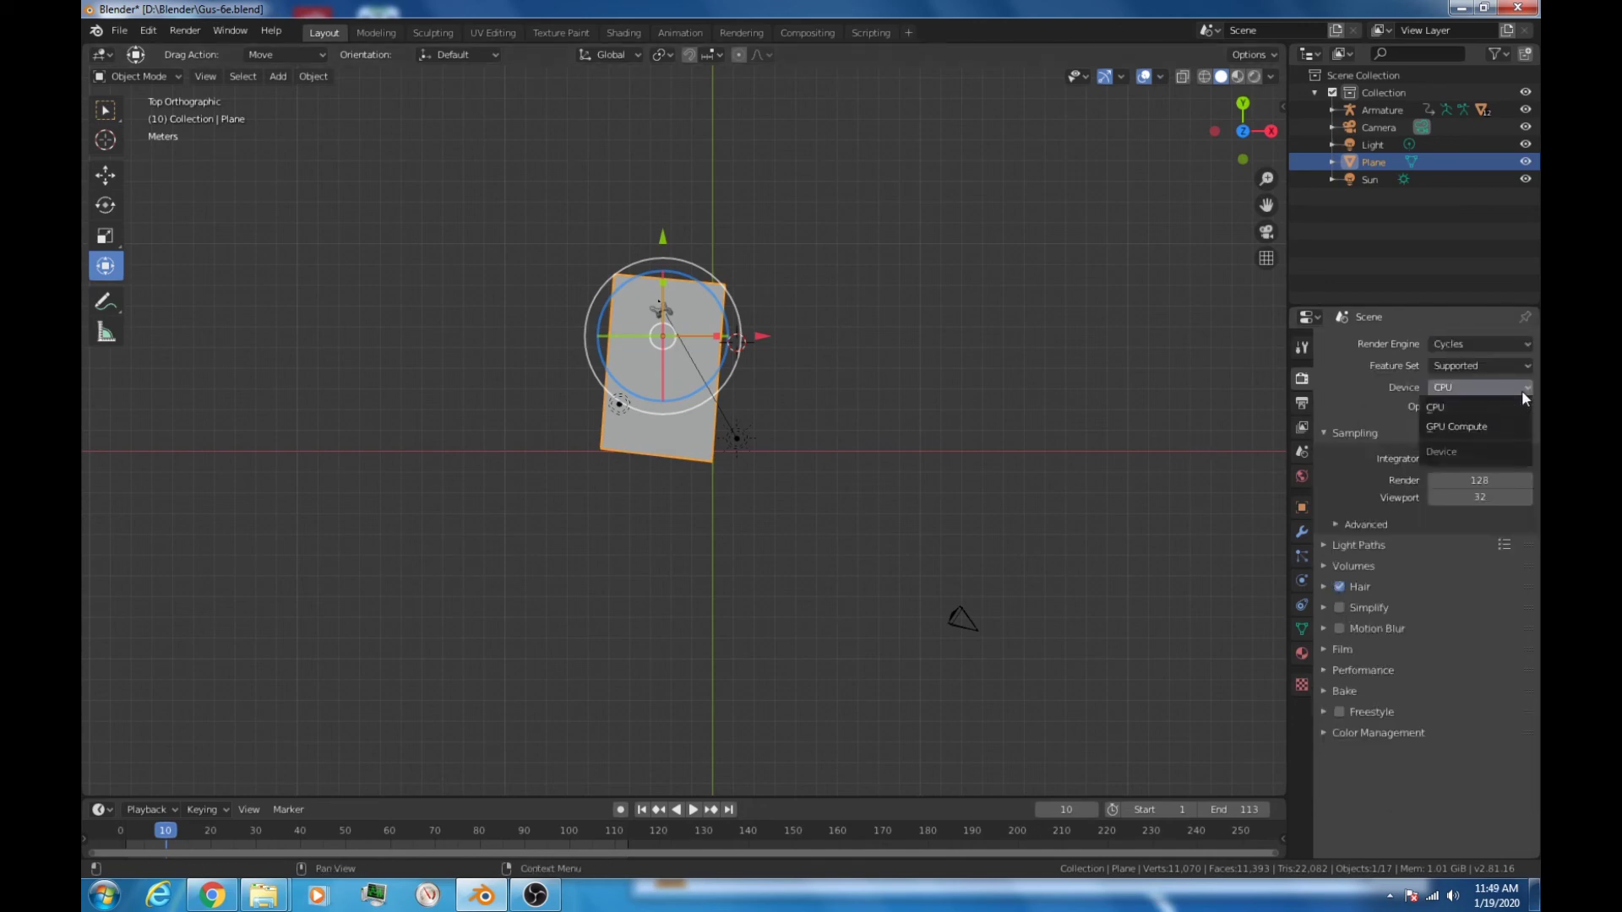
{"action": "left_click", "coordinate": [1482, 424]}
Step: Confirm CUDA with the GTX 1650 and i7 CPU in Preferences, then do a test render
{"action": "left_click", "coordinate": [120, 31]}
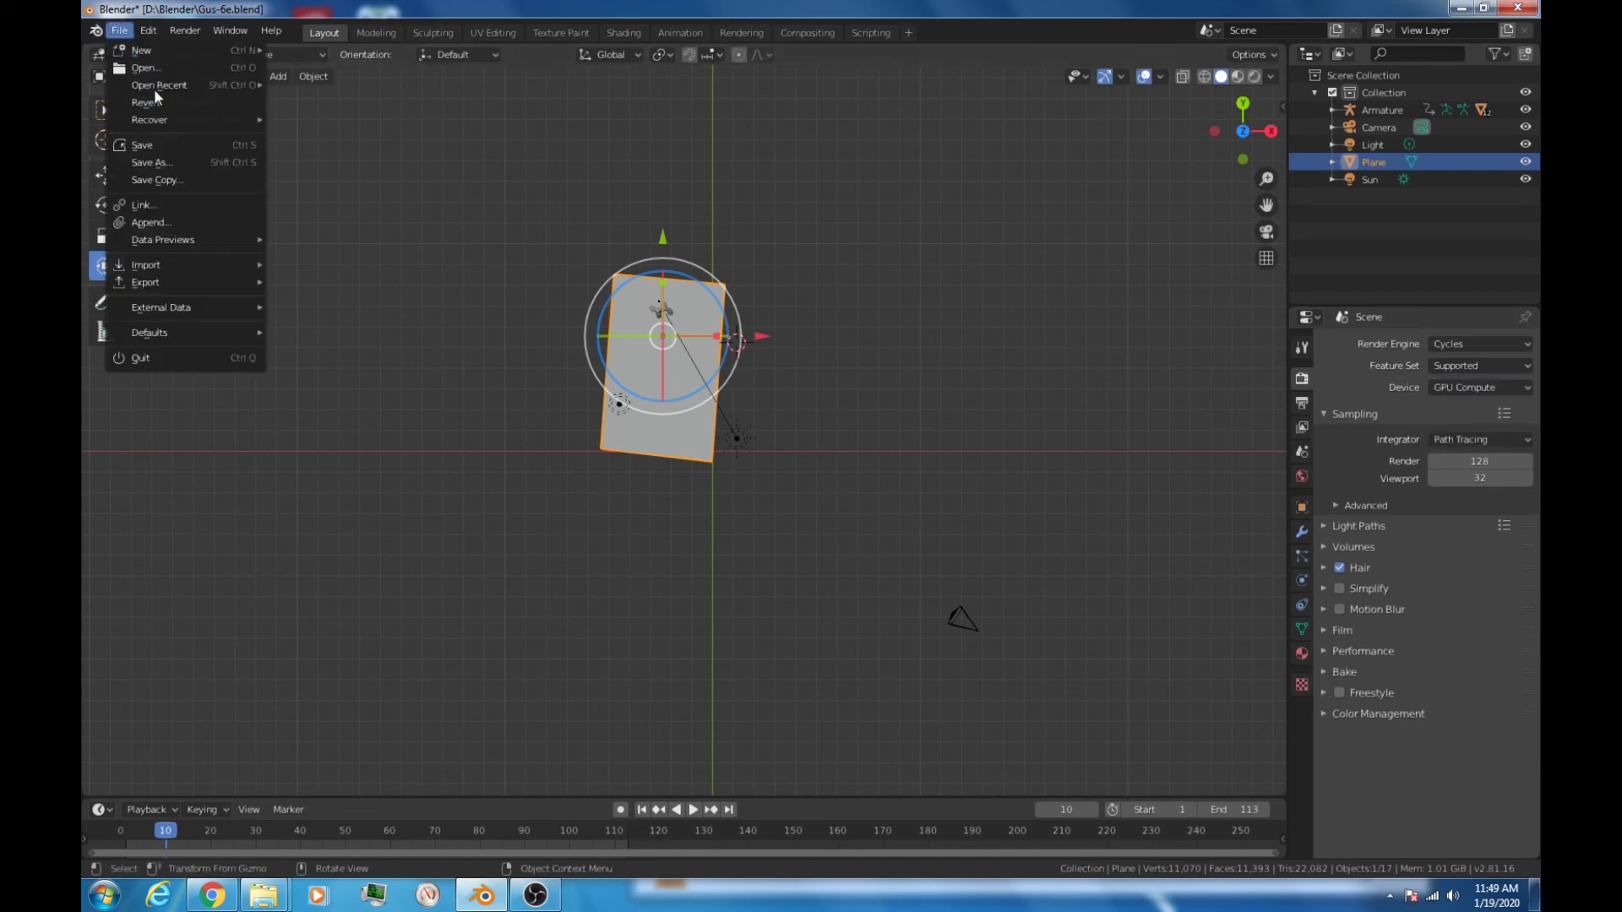
{"action": "mouse_move", "coordinate": [148, 34]}
{"action": "left_click", "coordinate": [189, 279]}
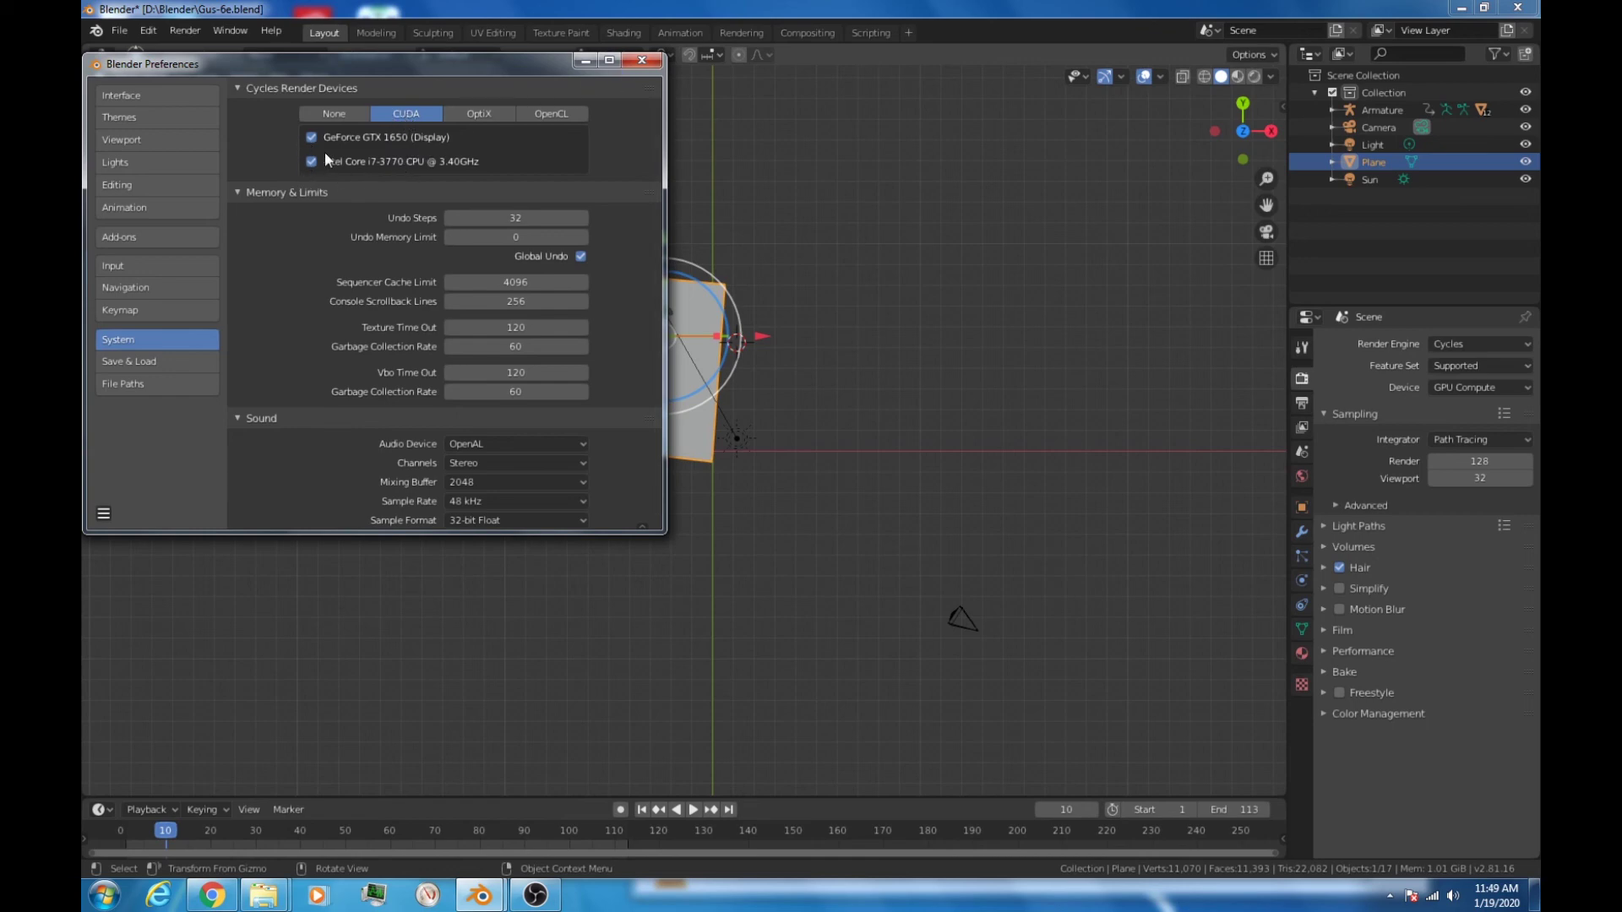
{"action": "left_click", "coordinate": [642, 60]}
{"action": "key", "text": "F12"}
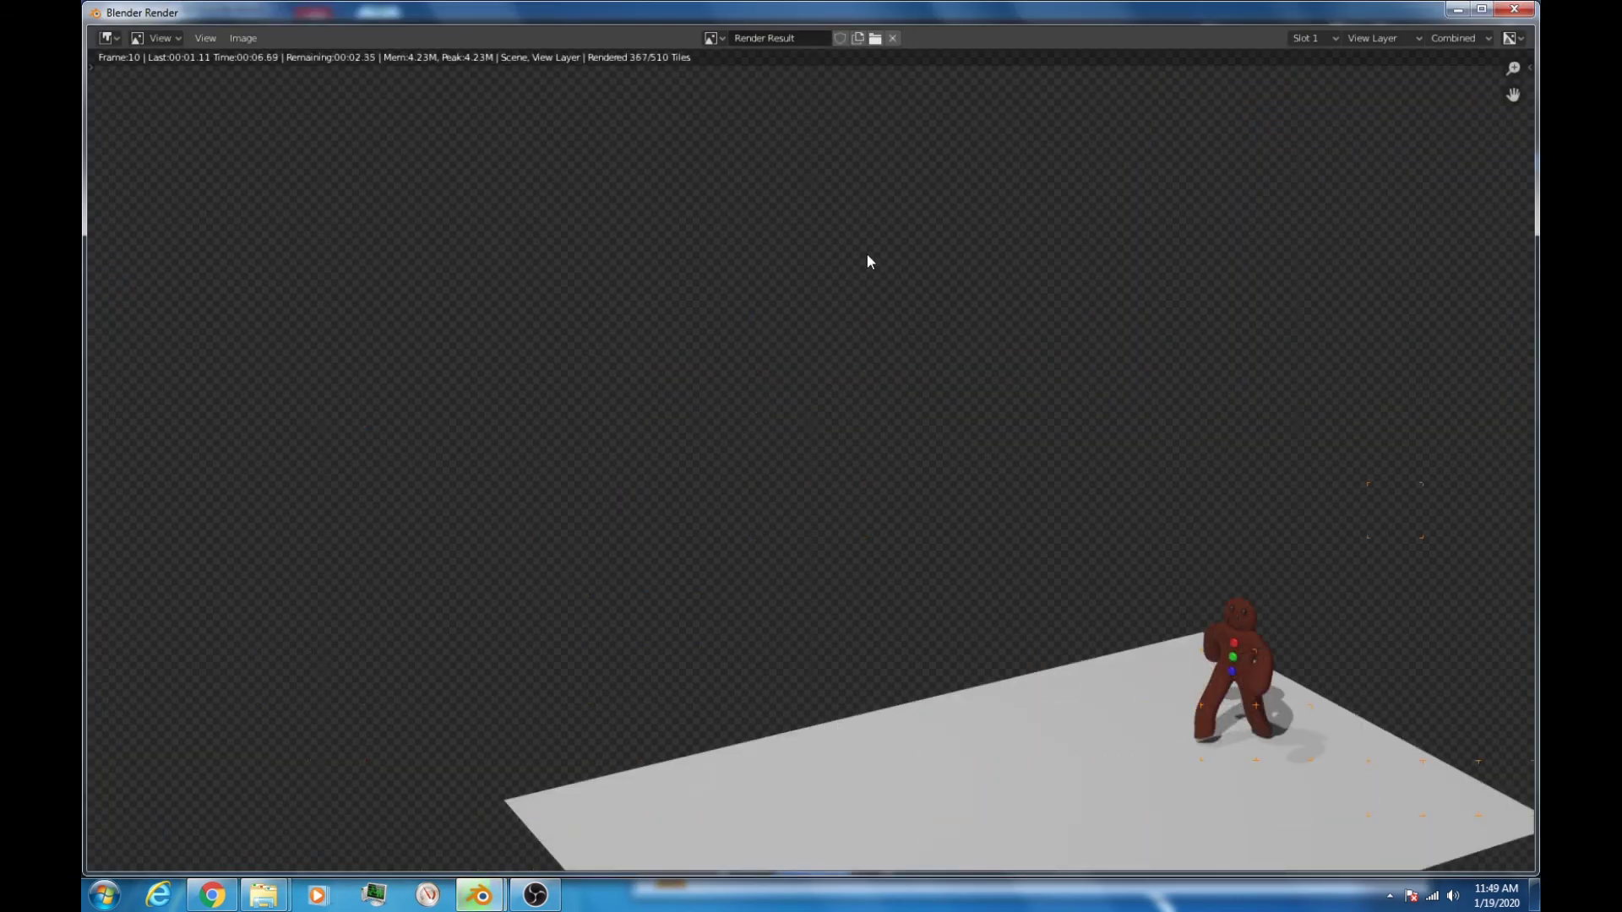
{"action": "key", "text": "Escape"}
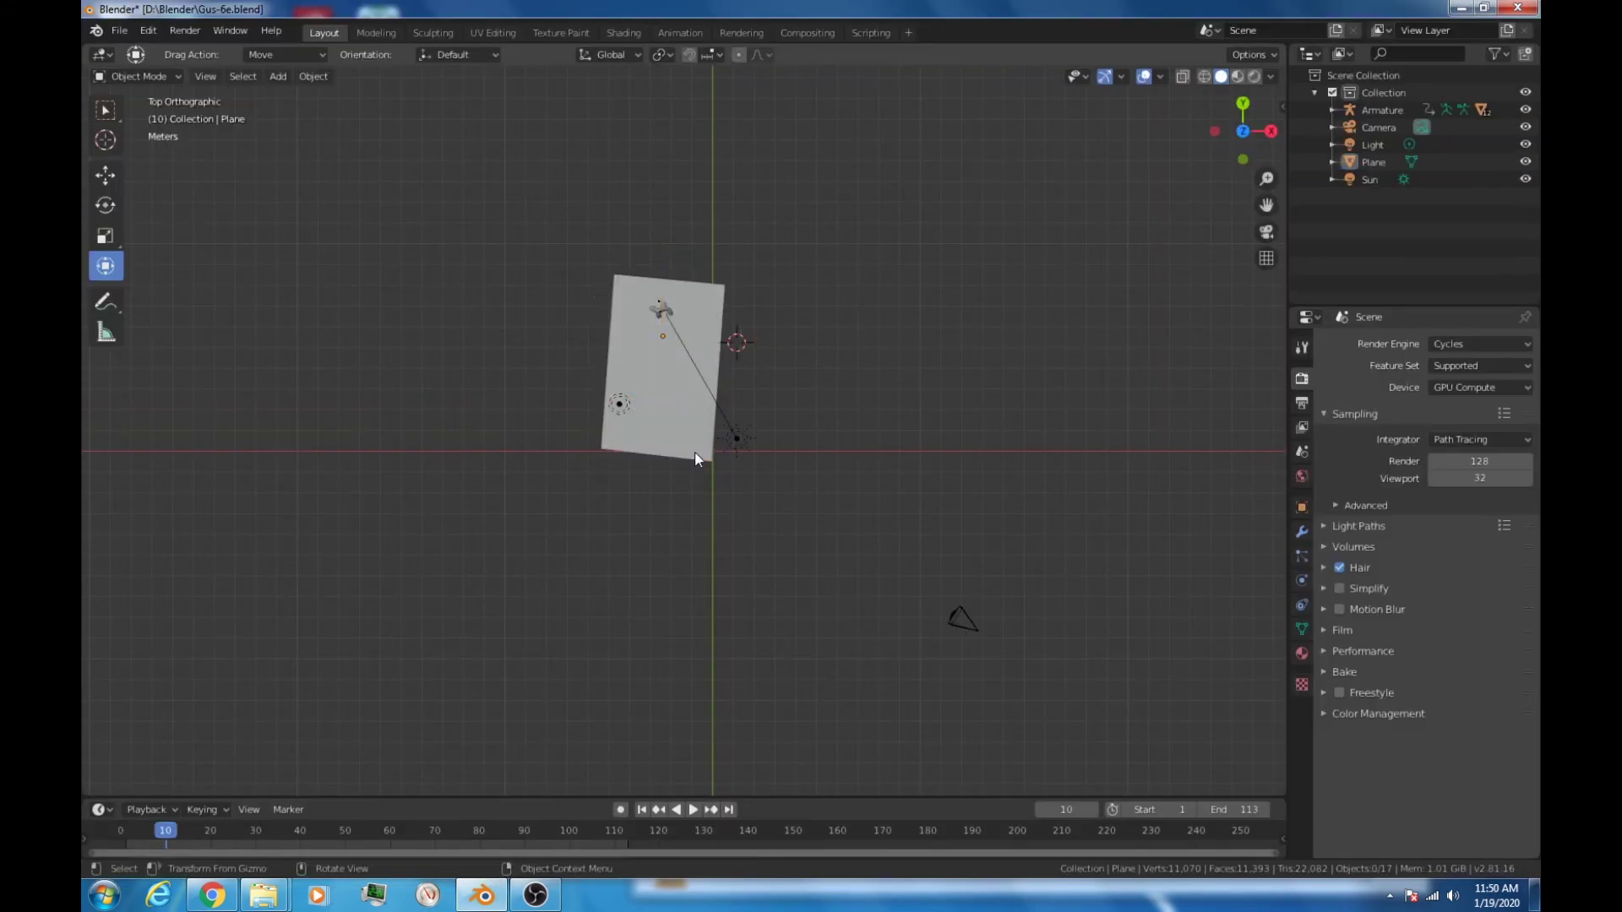
Step: Tick Shadow Catcher in the floor plane's Visibility settings and render frame 10
{"action": "left_click", "coordinate": [697, 459]}
{"action": "left_click", "coordinate": [1303, 506]}
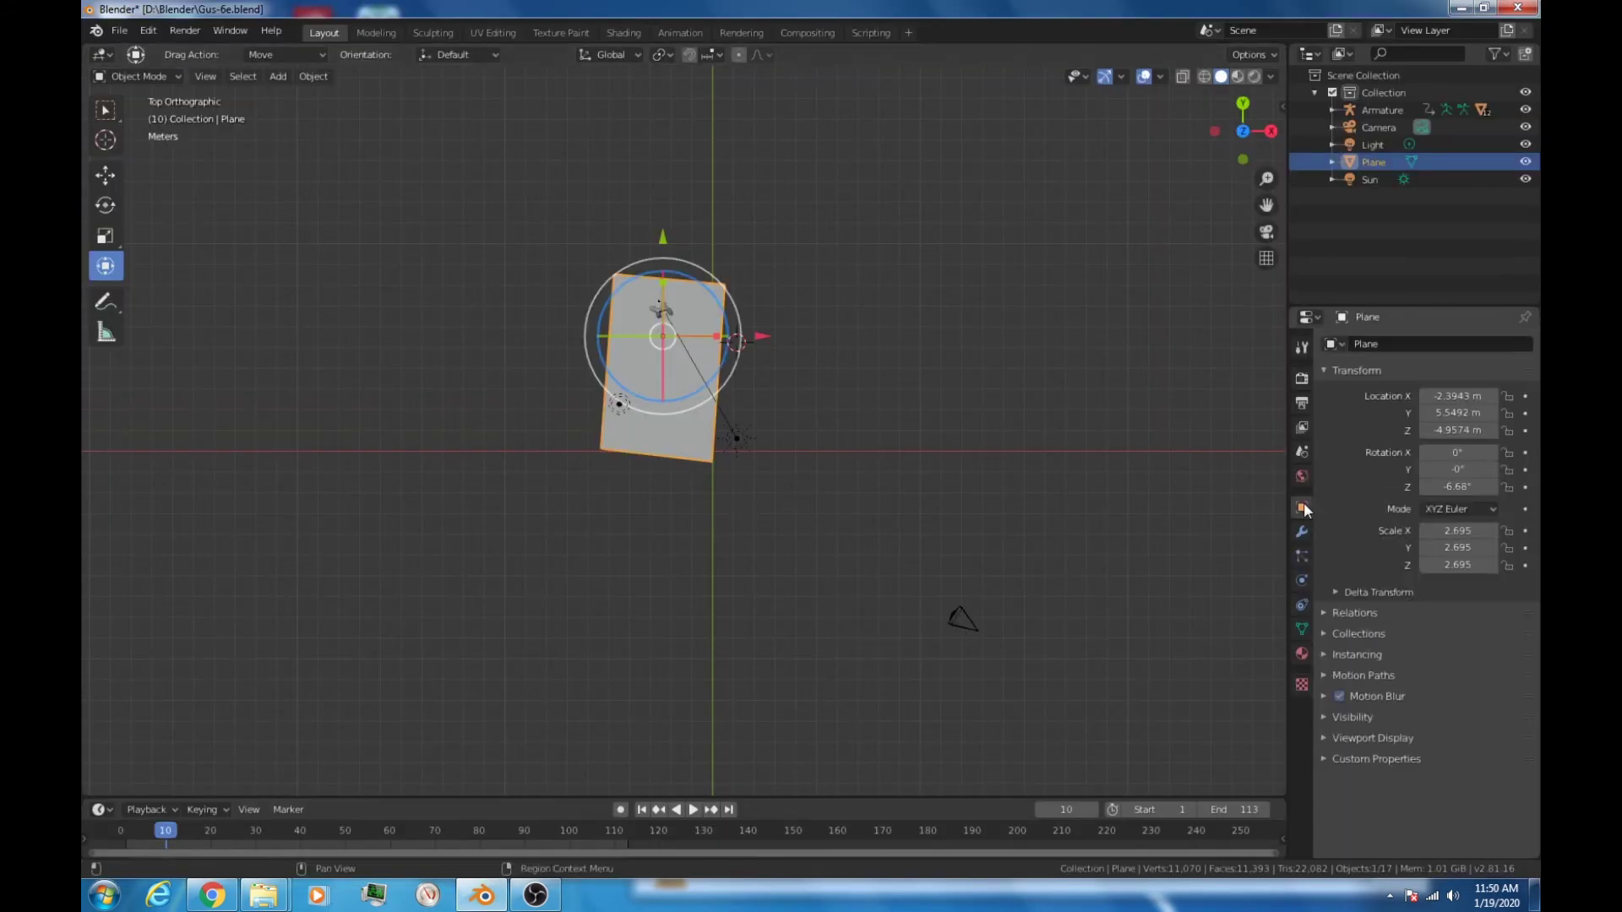
{"action": "left_click", "coordinate": [1323, 717]}
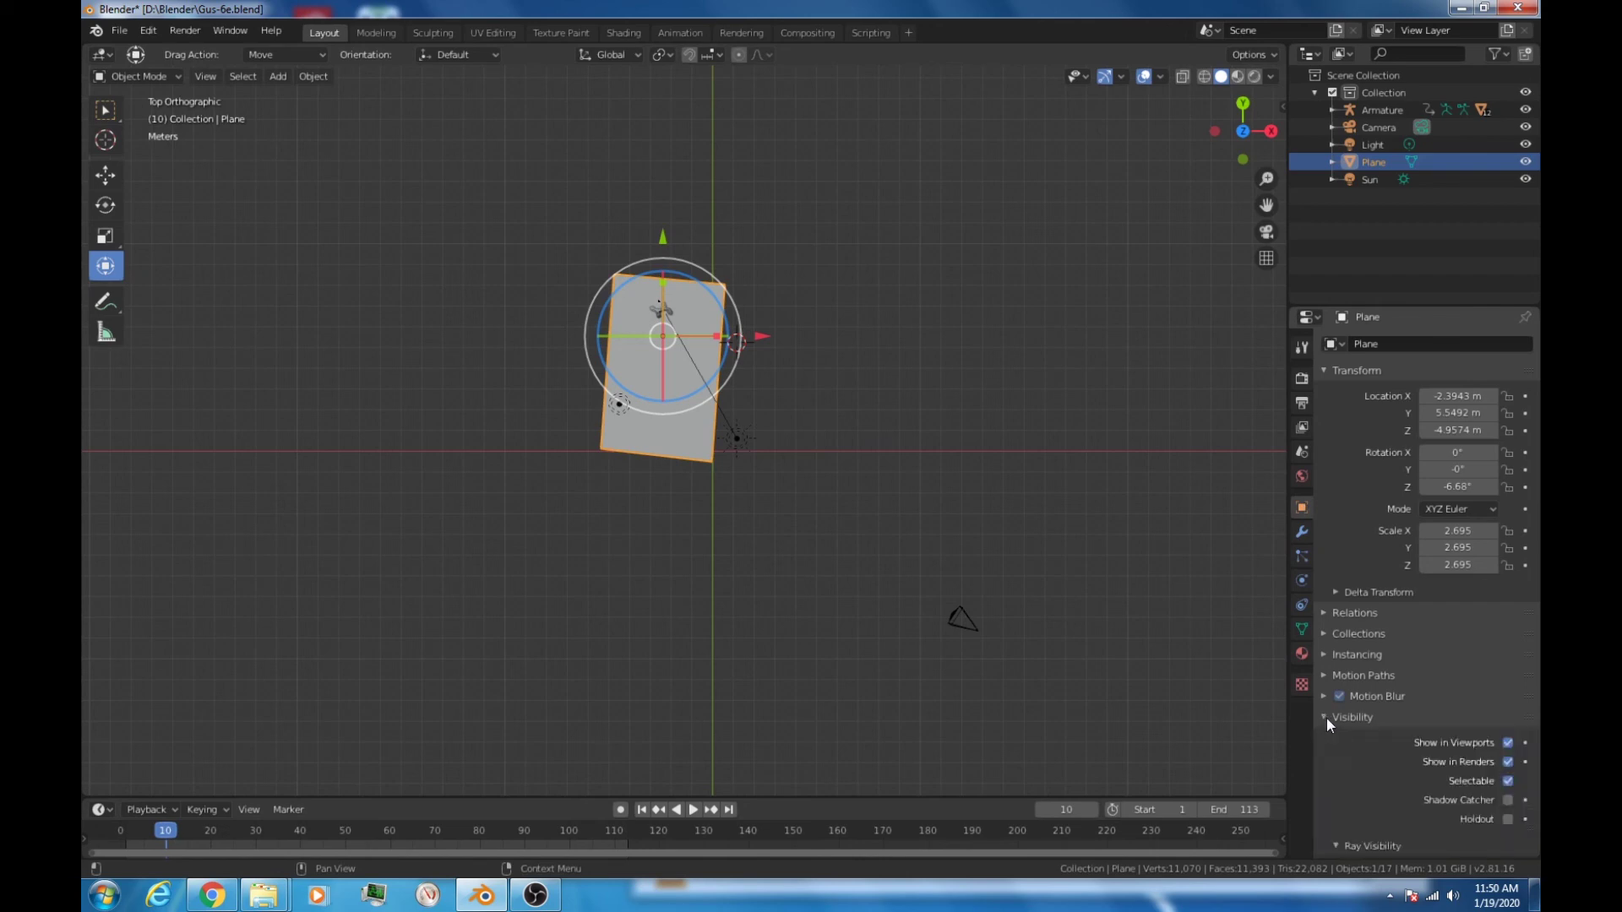
{"action": "left_click", "coordinate": [1509, 800]}
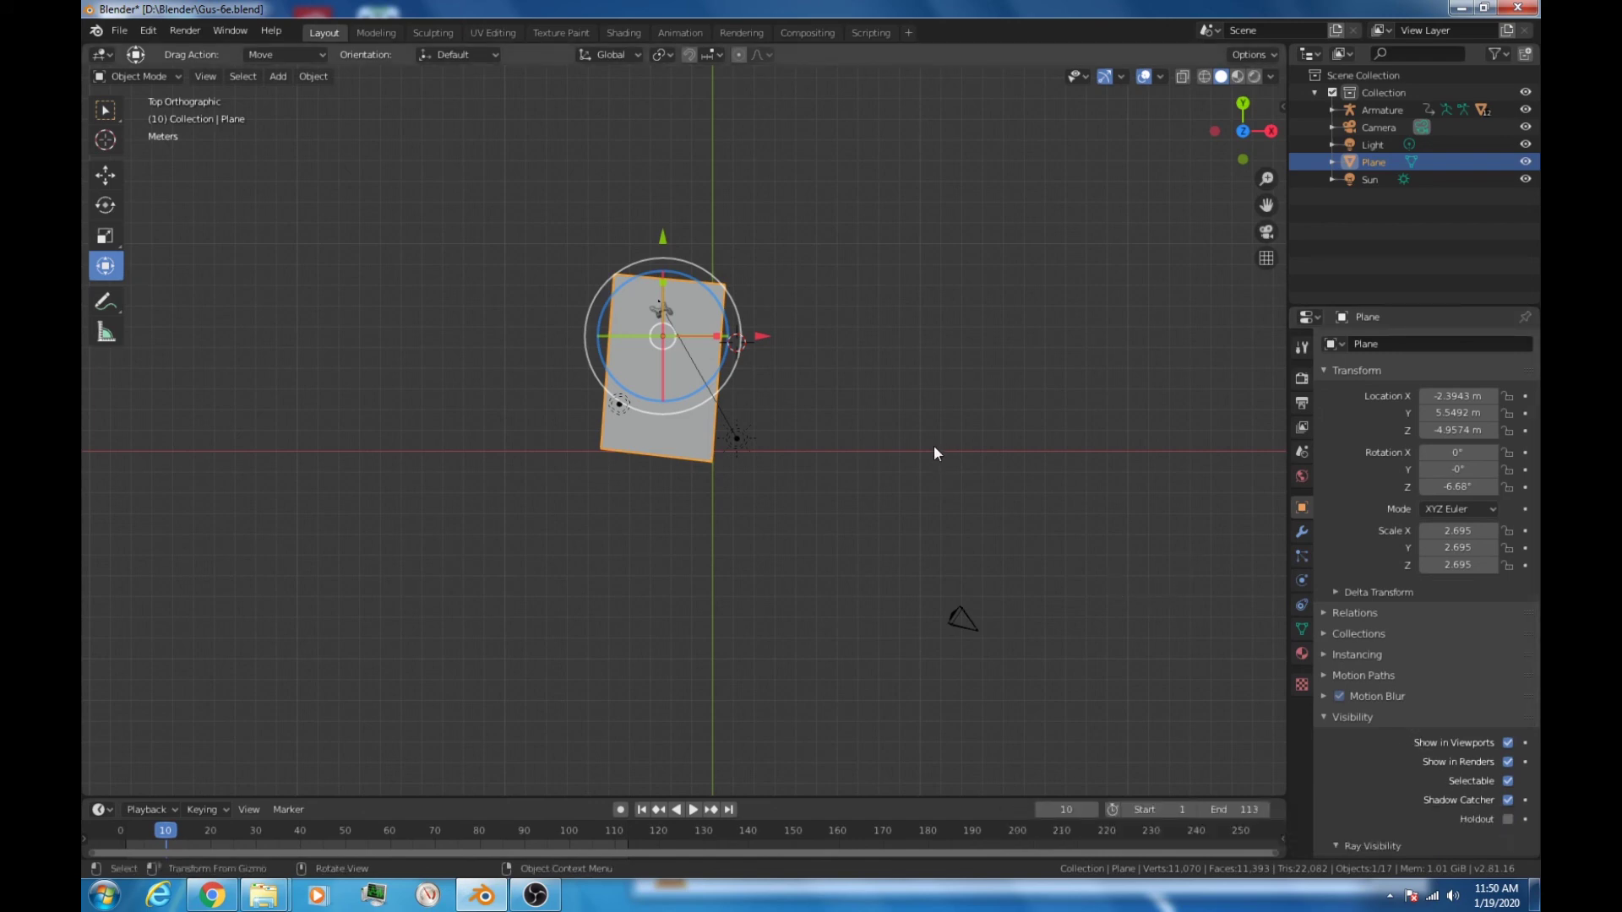
{"action": "key", "text": "F12"}
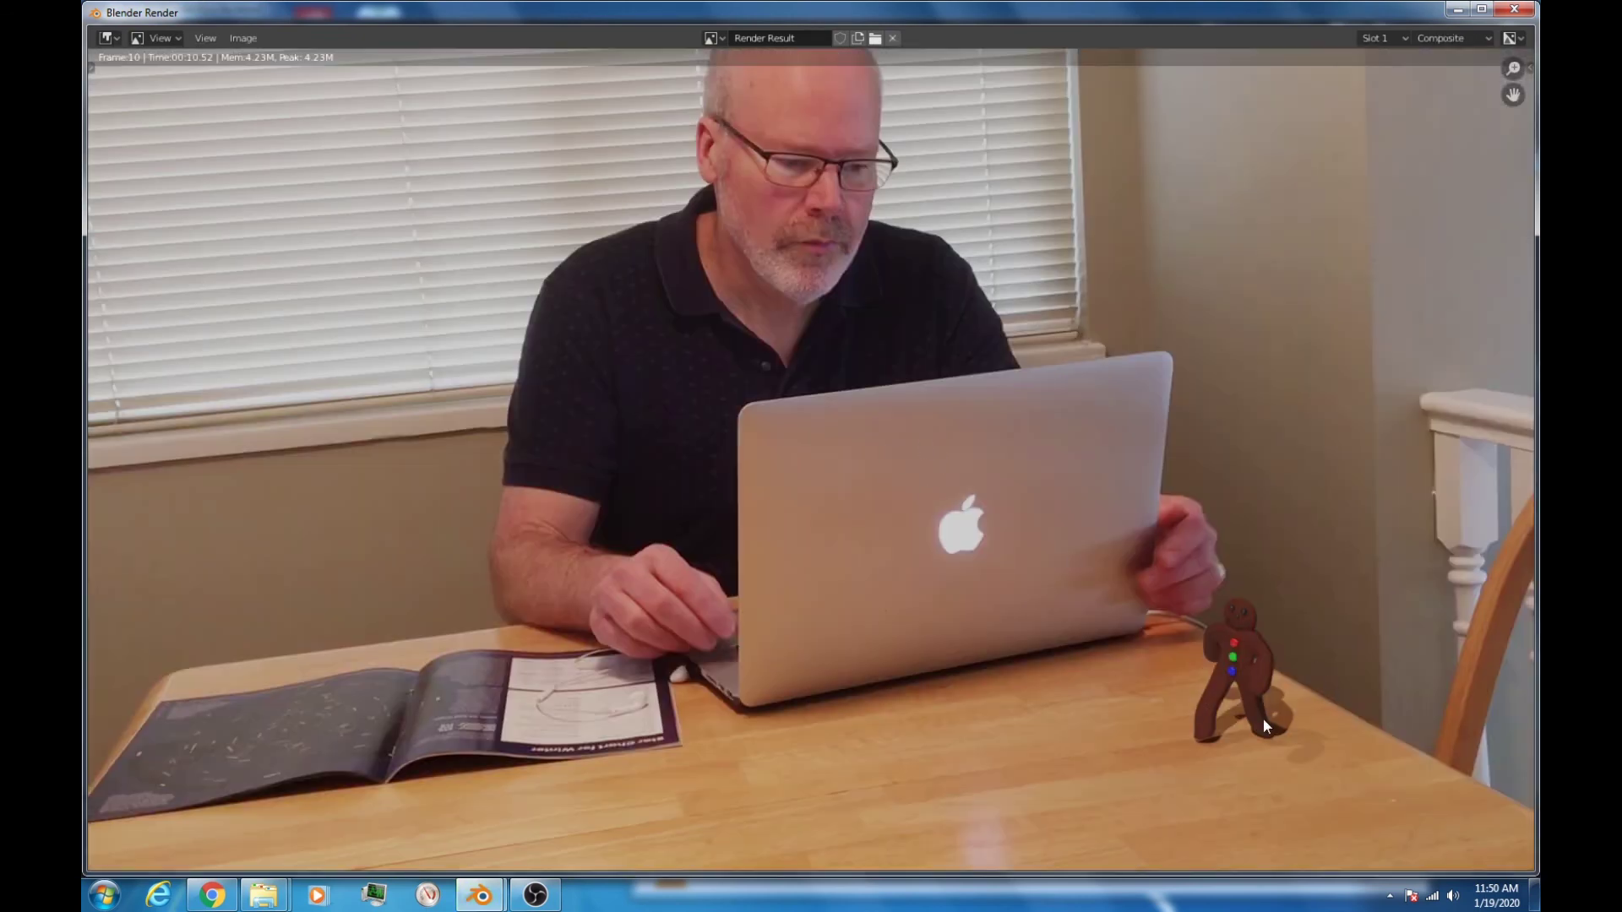
{"action": "left_click", "coordinate": [1514, 9]}
{"action": "key", "text": "KP_3"}
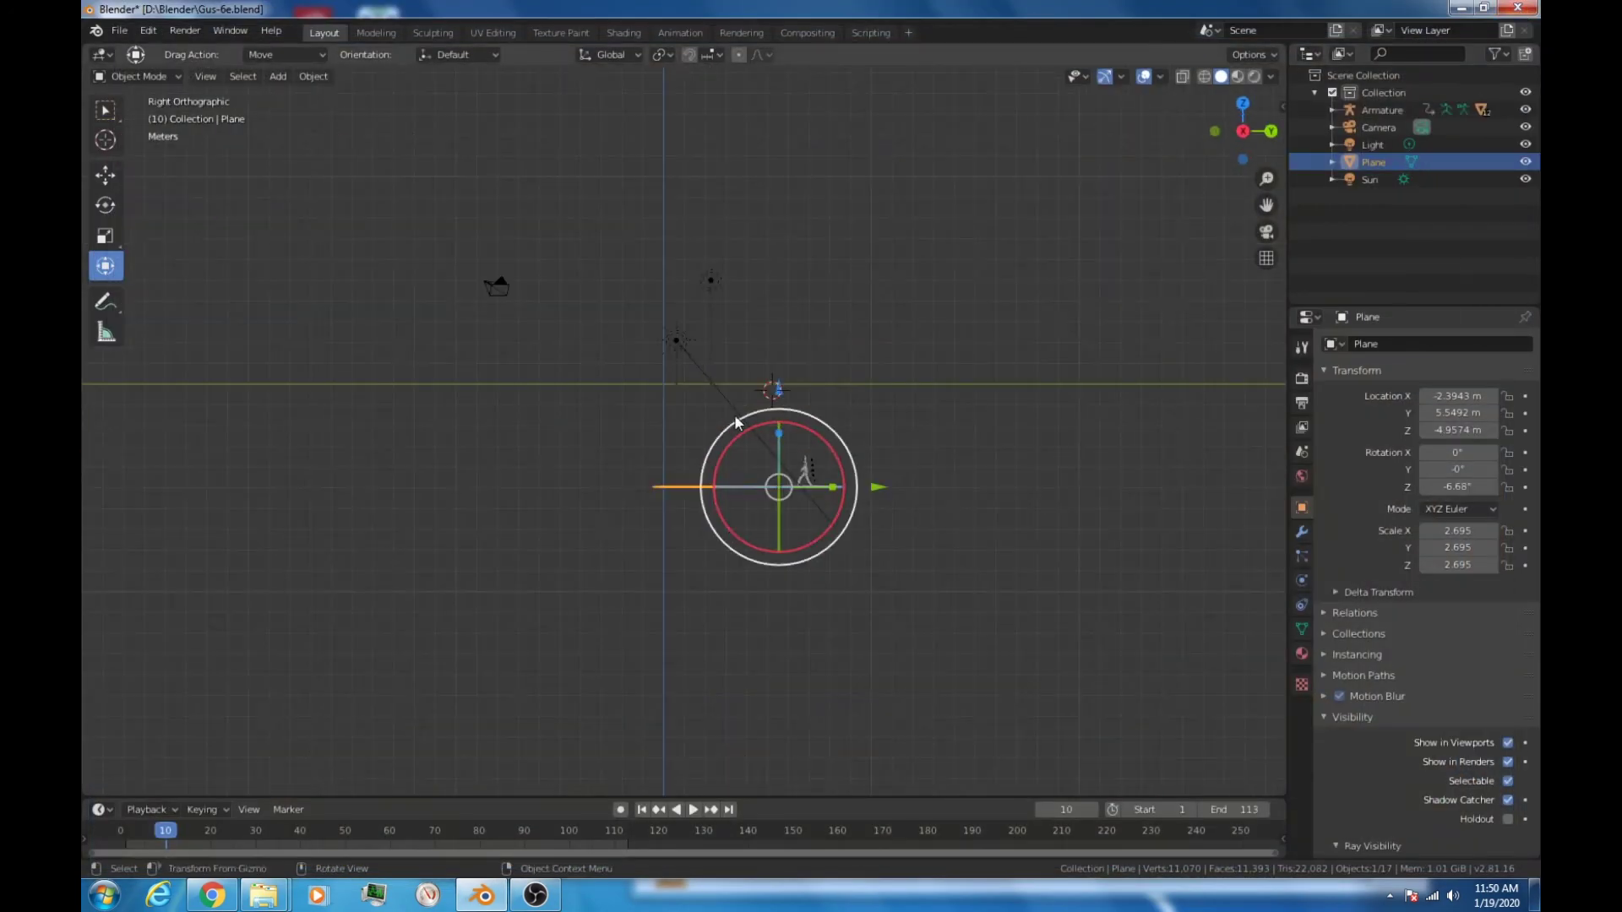
{"action": "left_click", "coordinate": [676, 344]}
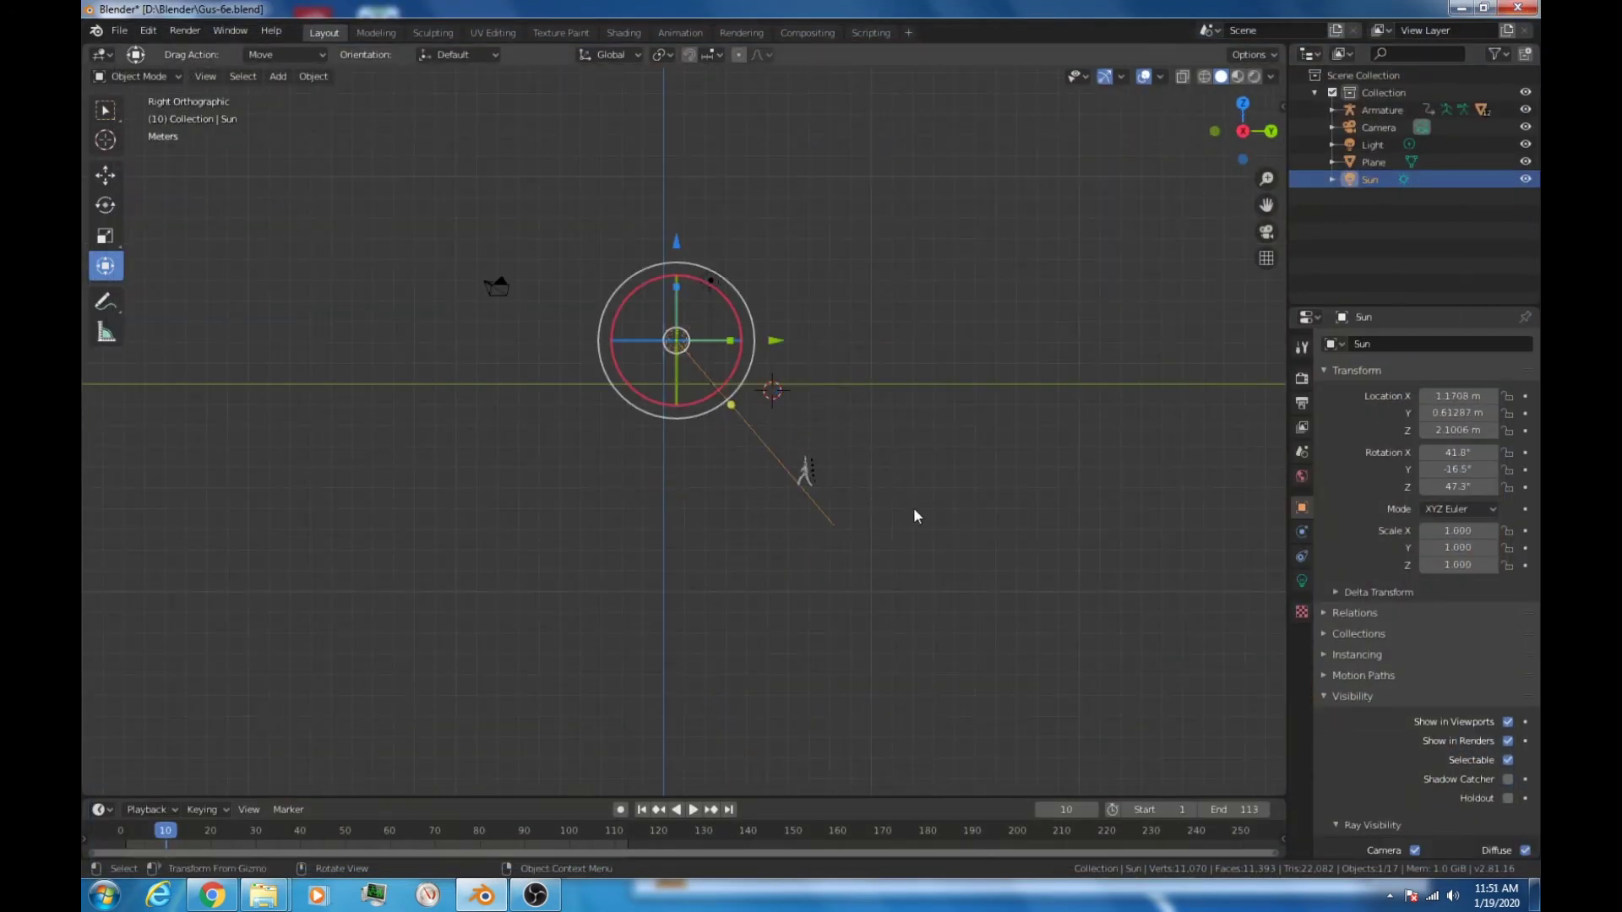
{"action": "left_click", "coordinate": [1302, 581]}
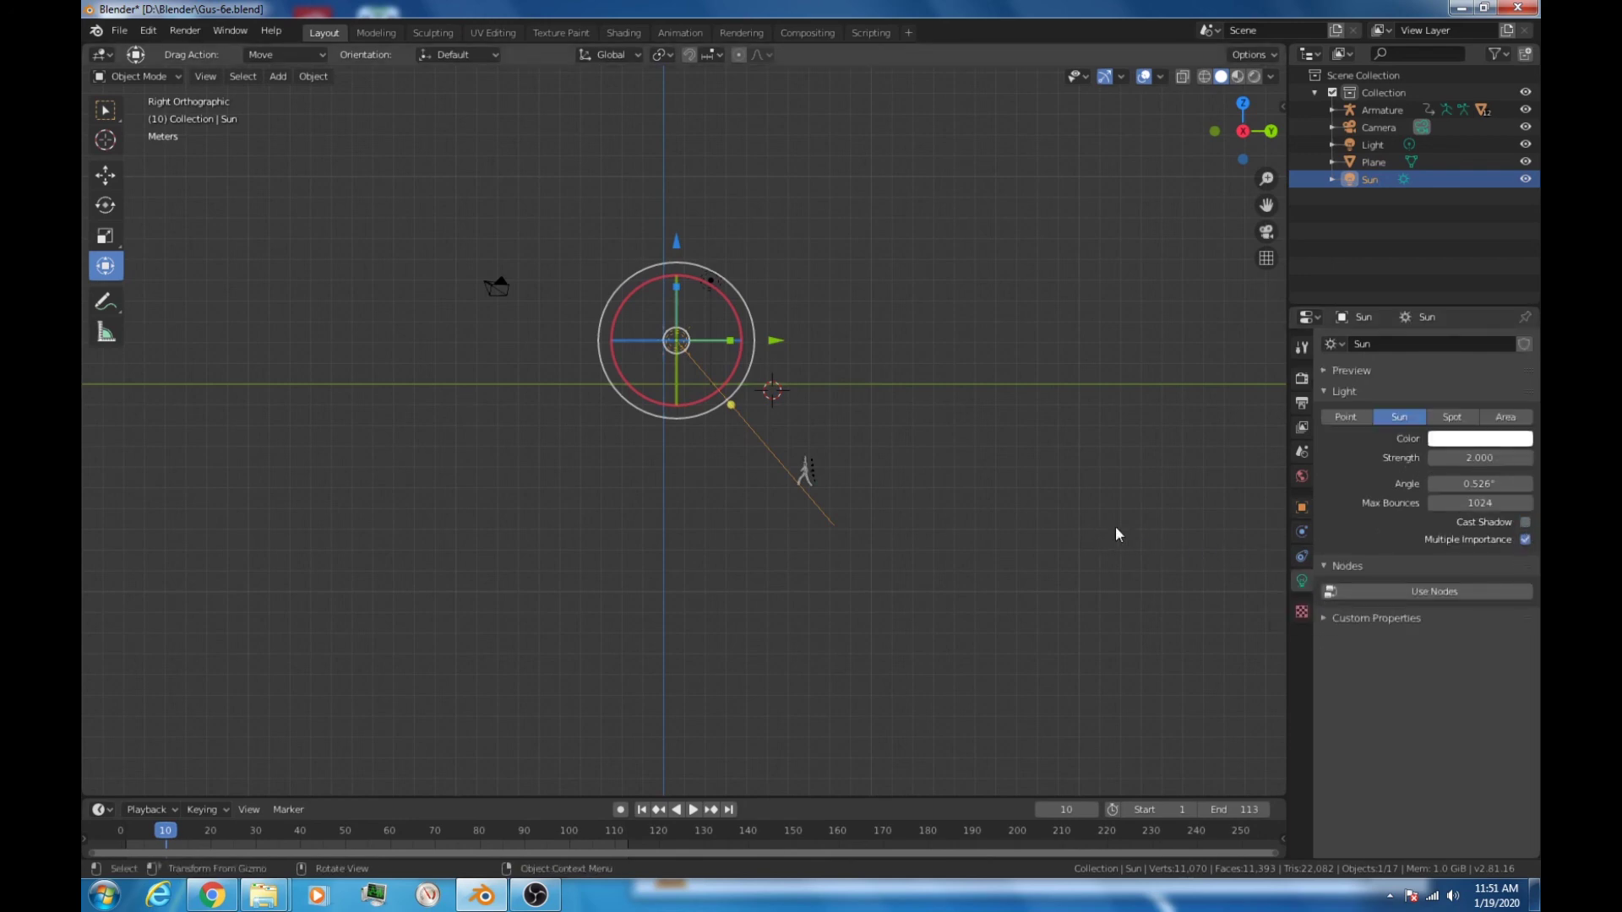
{"action": "key", "text": "F12"}
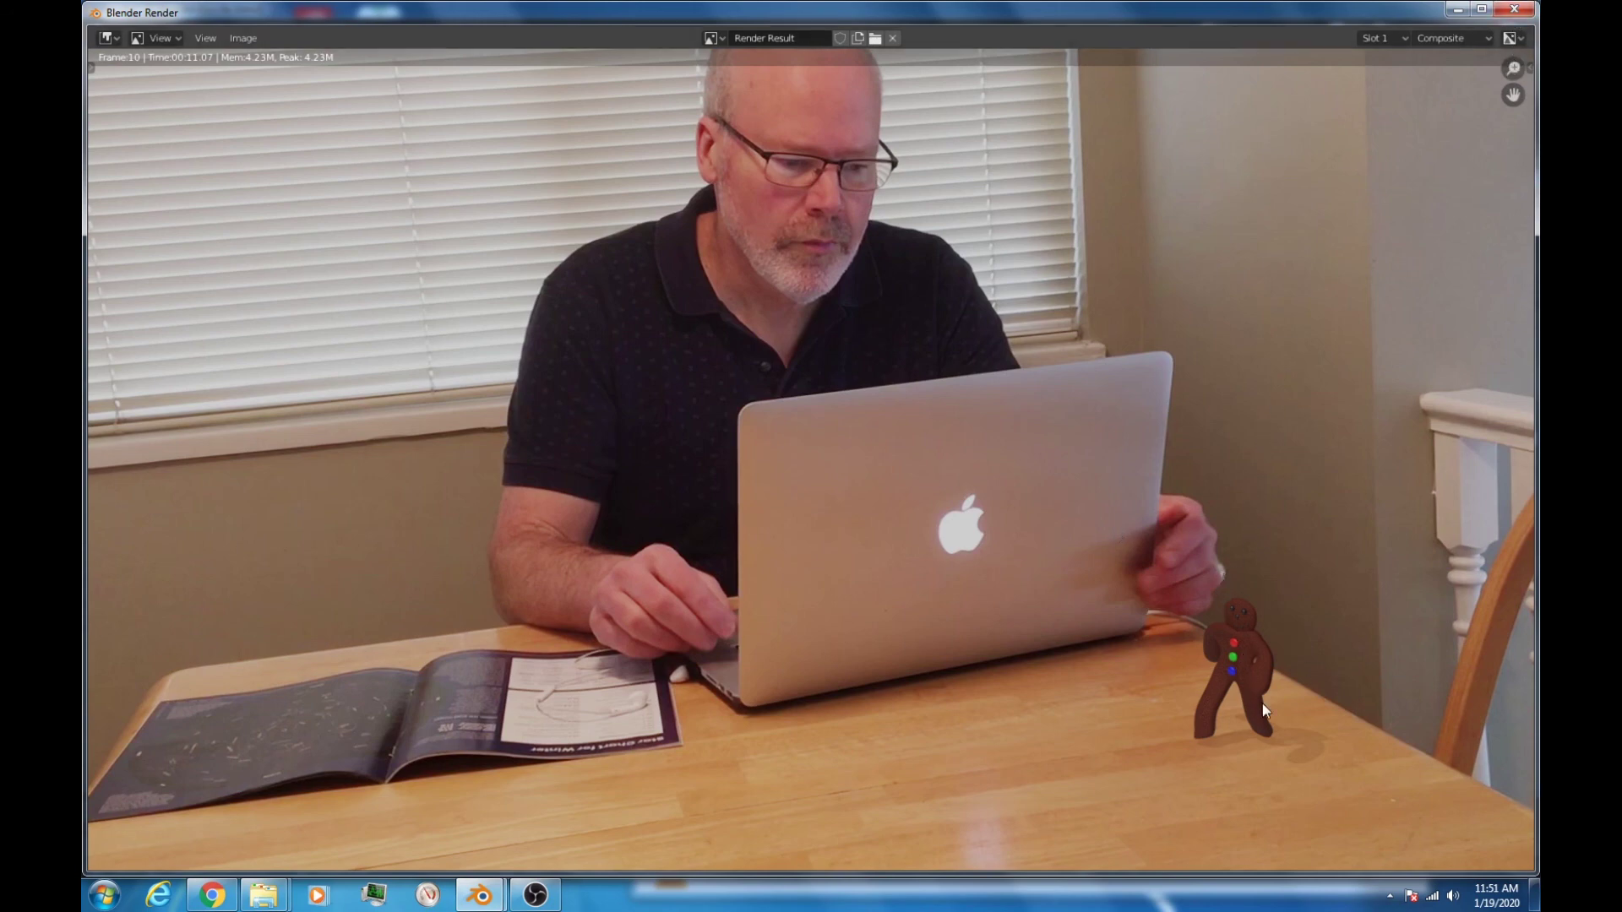
Step: Rotate the sun slightly, then move the point light lower right and raise it up
{"action": "left_click", "coordinate": [1515, 10]}
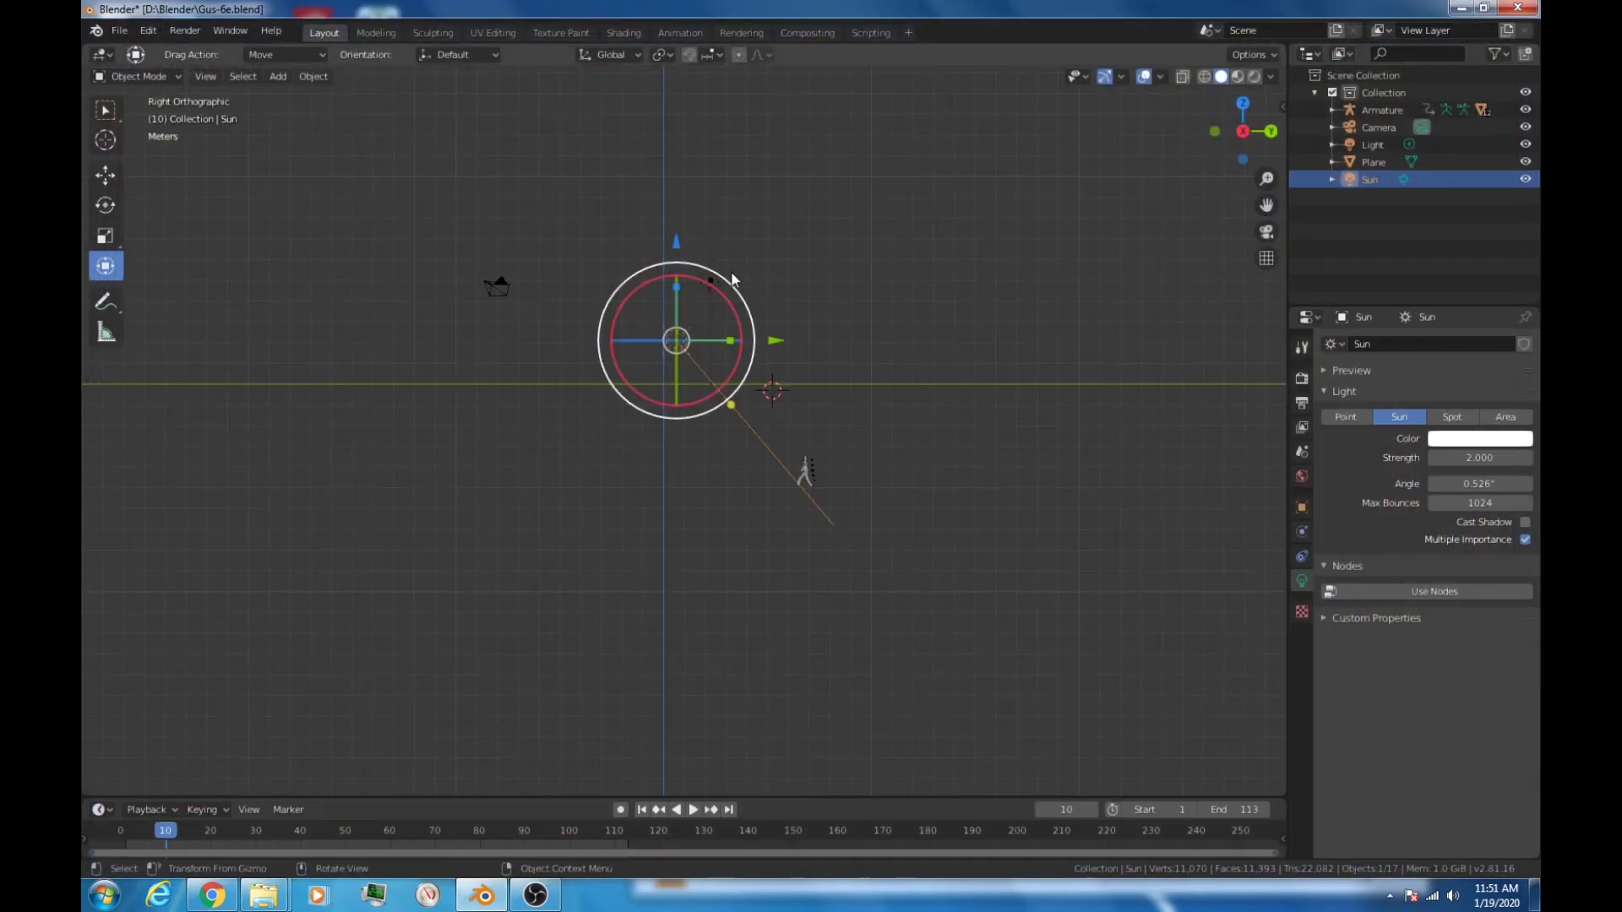
{"action": "left_click", "coordinate": [732, 271]}
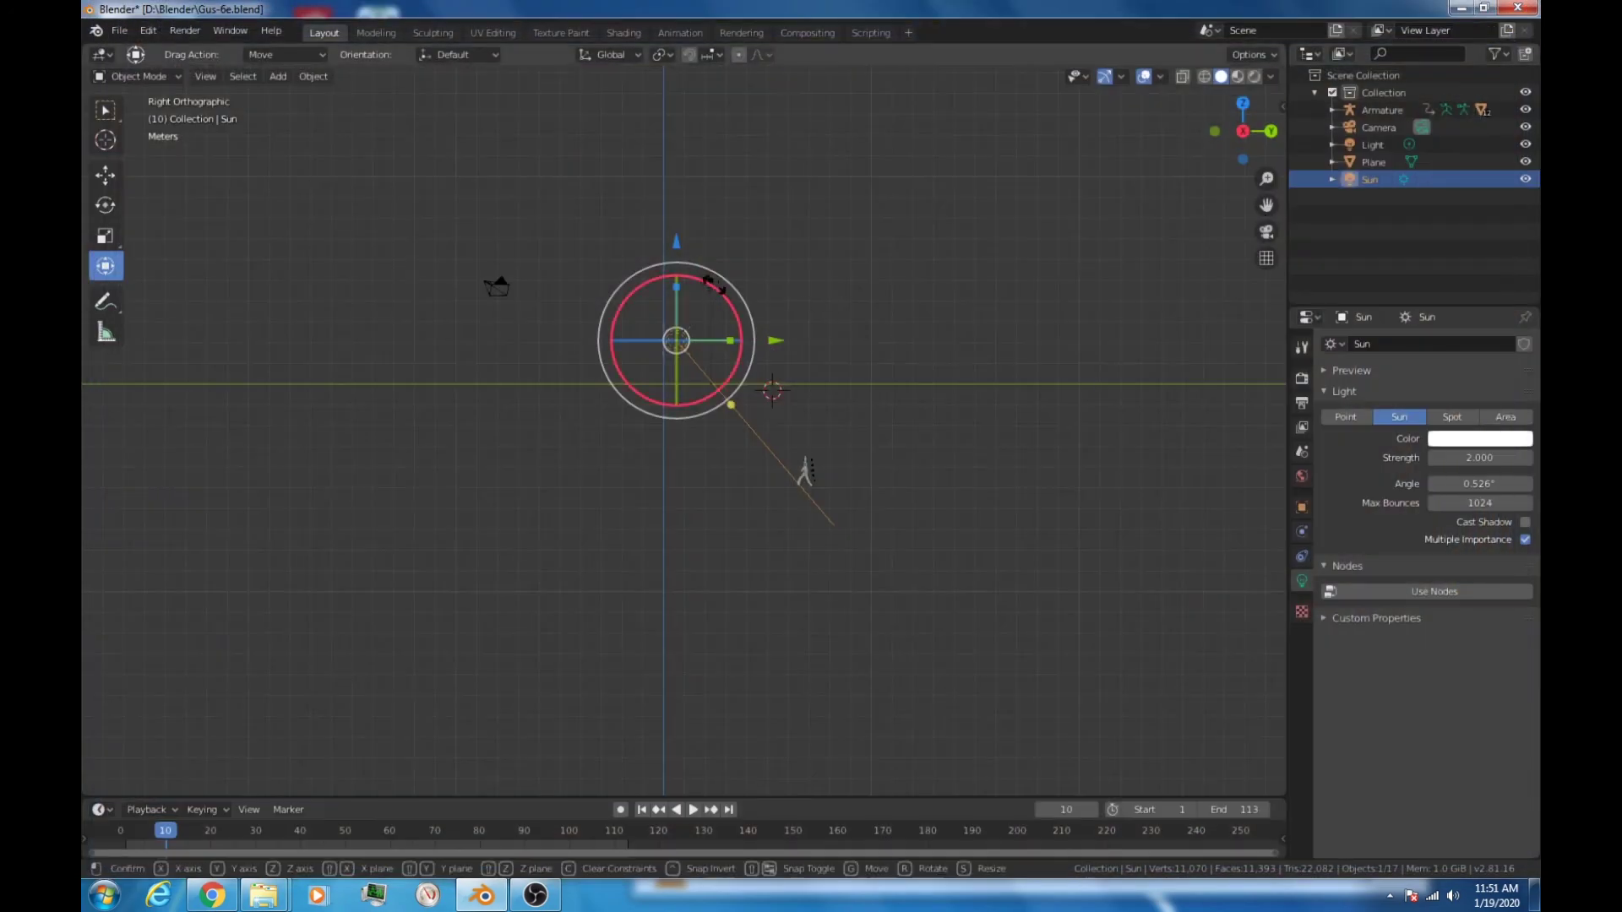
{"action": "left_click", "coordinate": [879, 353]}
{"action": "left_click", "coordinate": [711, 280]}
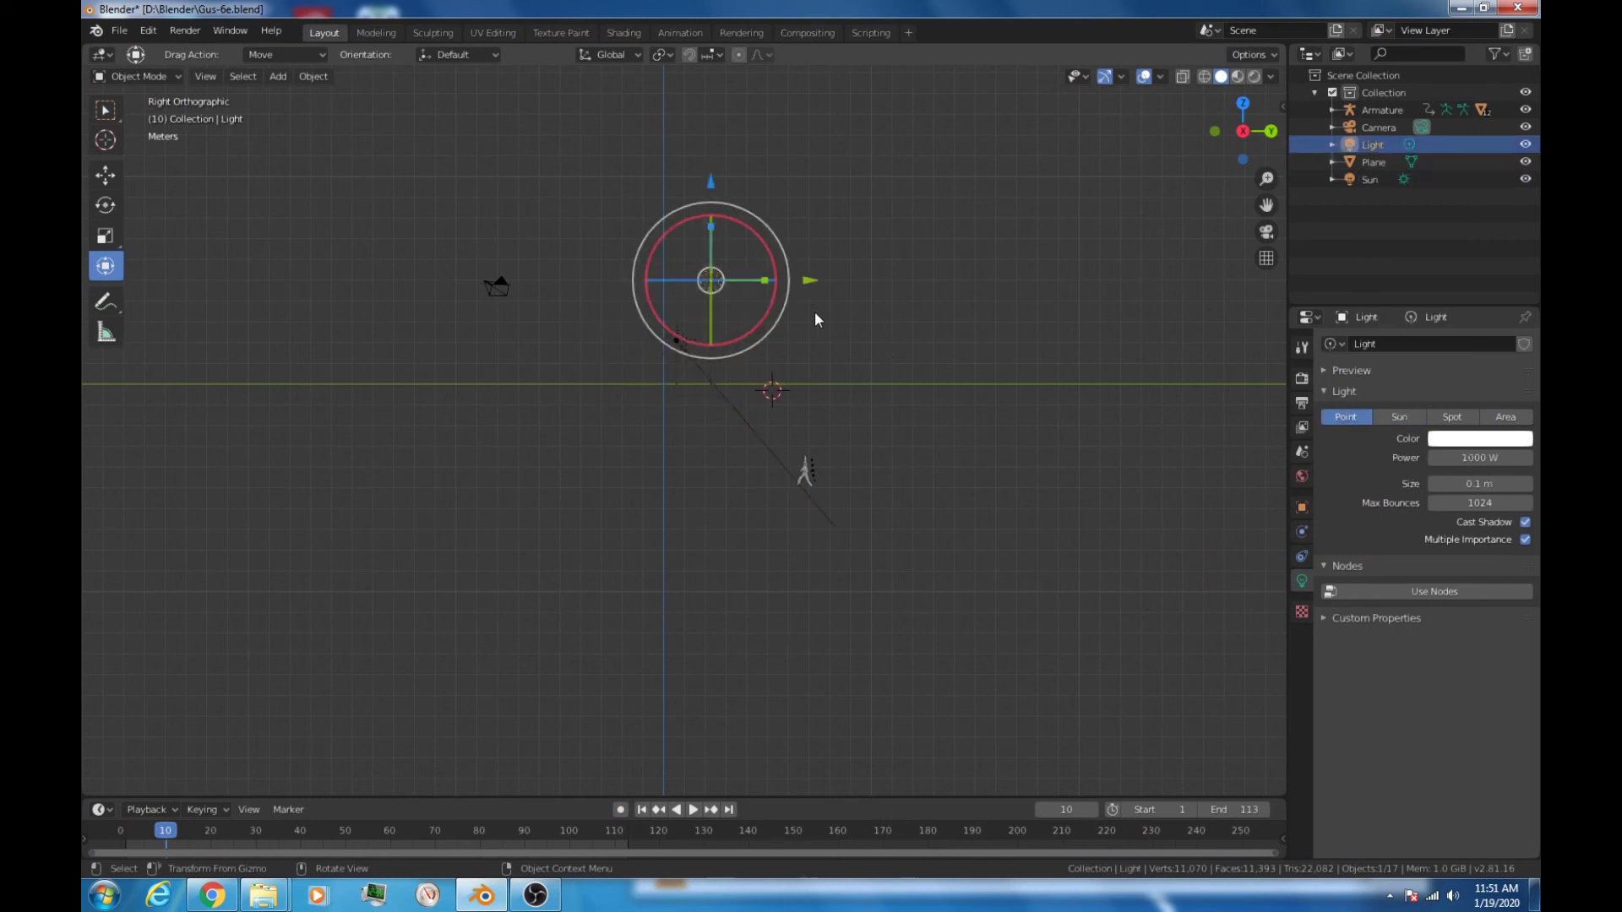
{"action": "key", "text": "g"}
{"action": "left_click", "coordinate": [834, 374]}
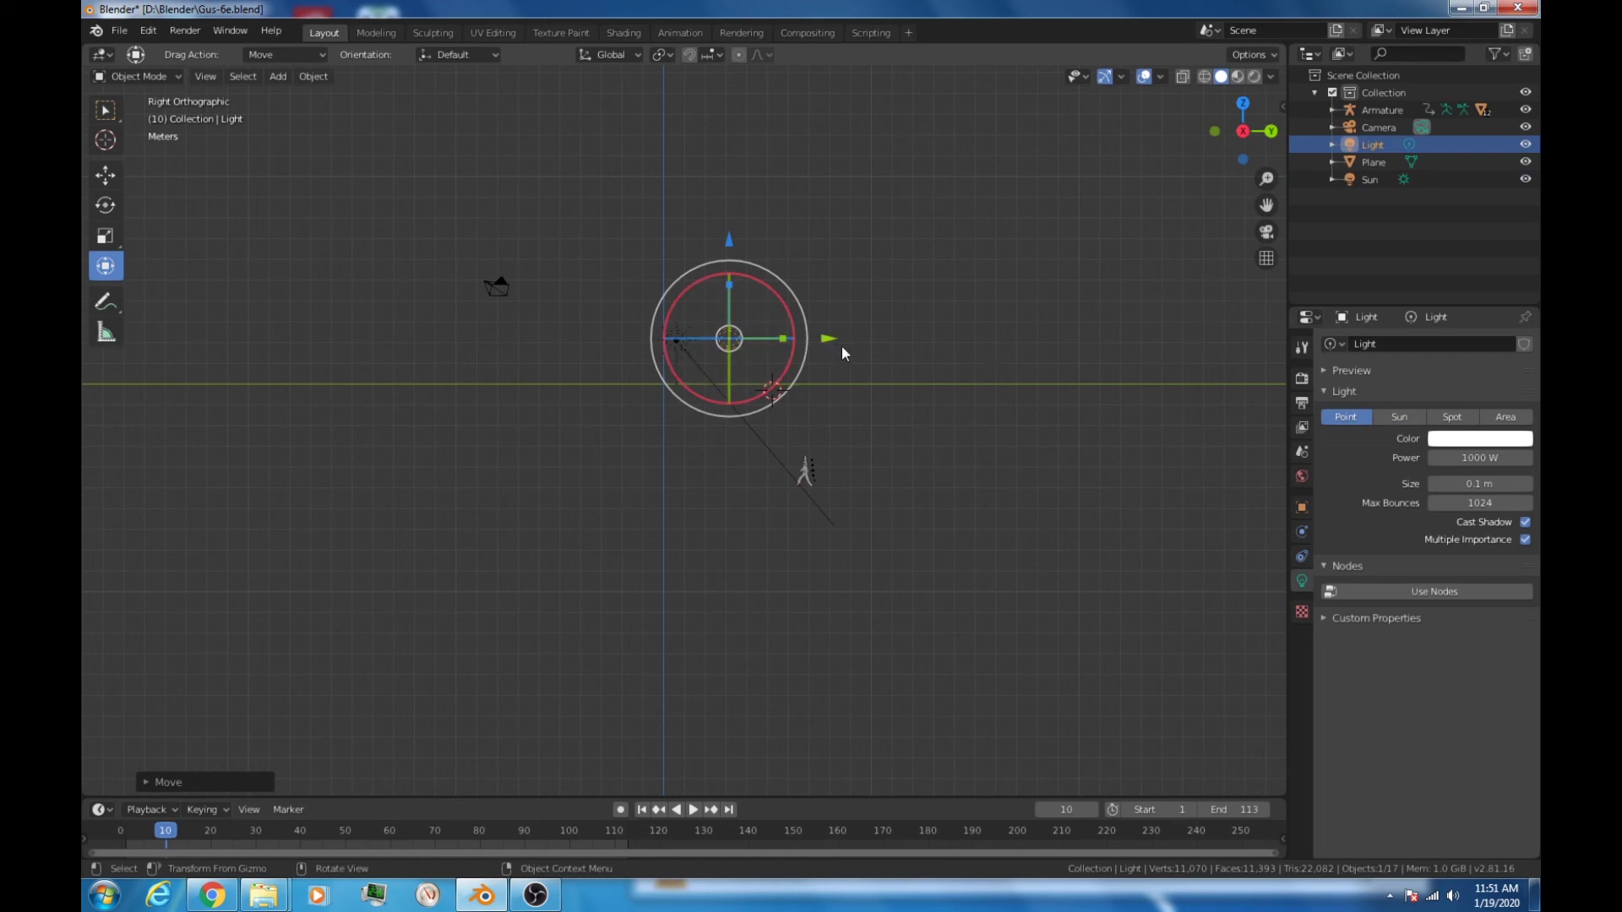
{"action": "left_click_drag", "start_coordinate": [726, 232], "coordinate": [726, 200]}
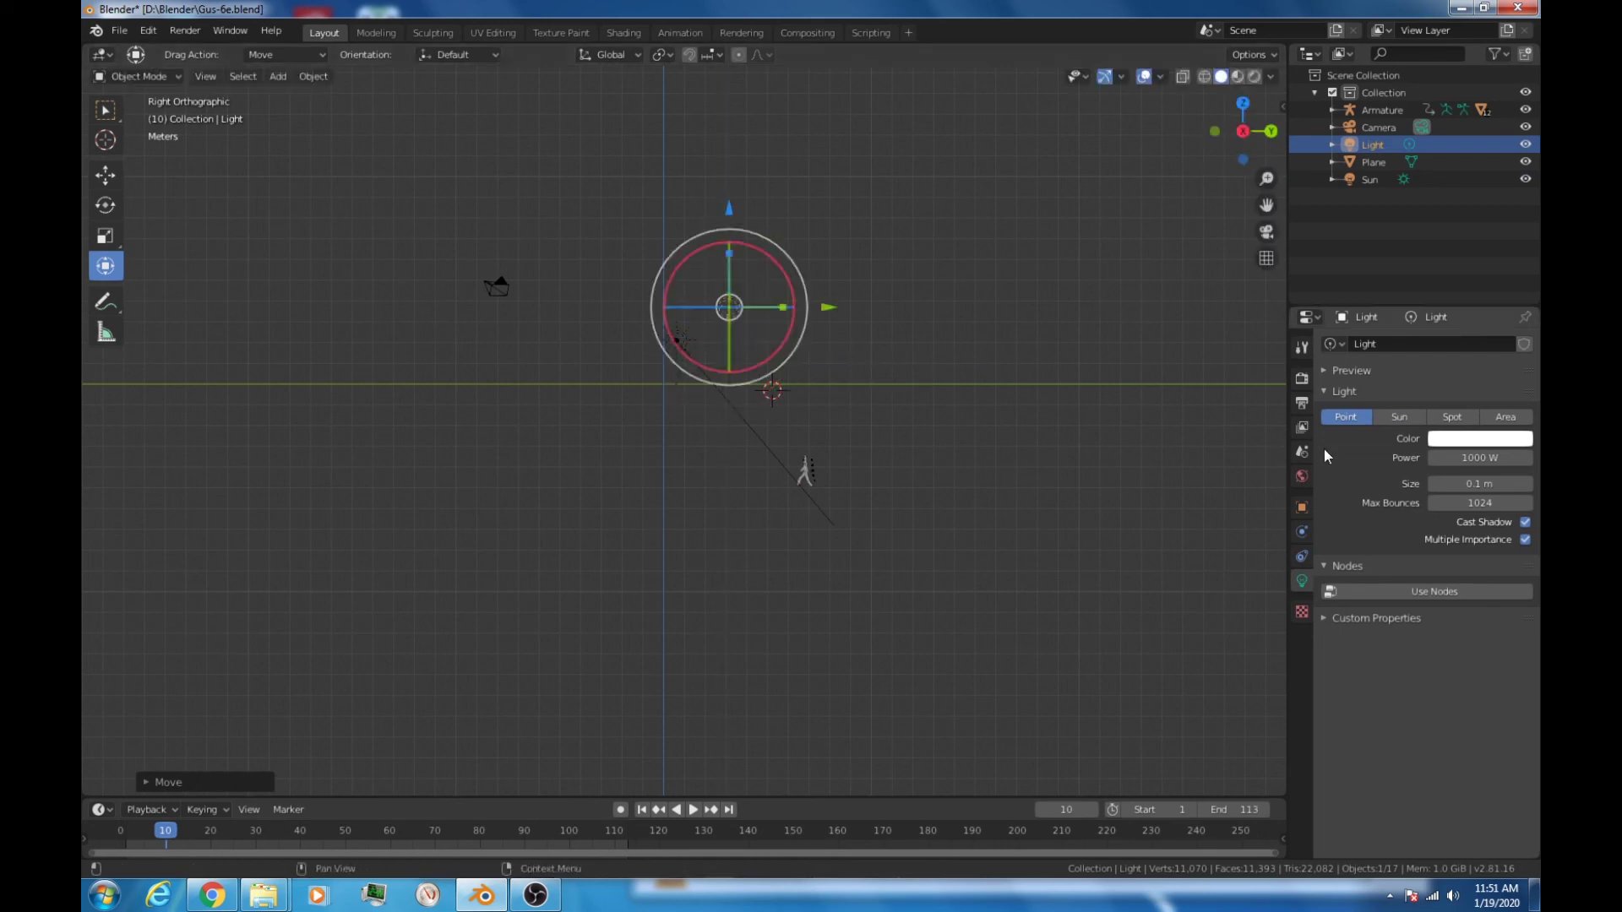
Step: Set the point light's power to 1400 W and render frame 10 to check
{"action": "left_click", "coordinate": [1480, 457]}
{"action": "type", "text": "1400"}
{"action": "key", "text": "Return"}
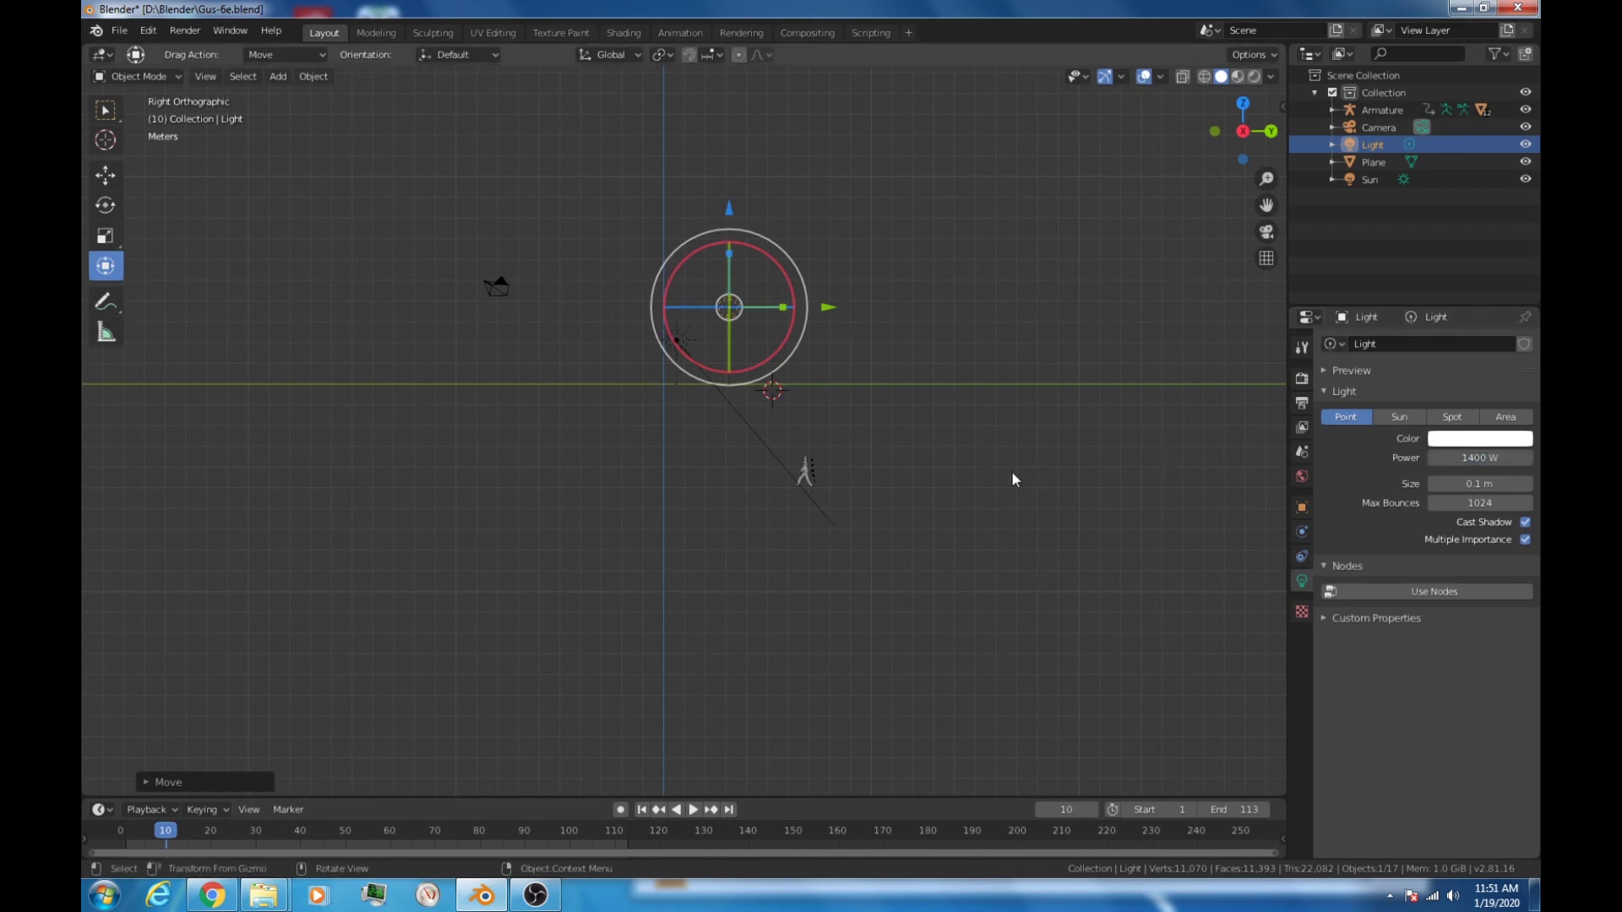
{"action": "key", "text": "F12"}
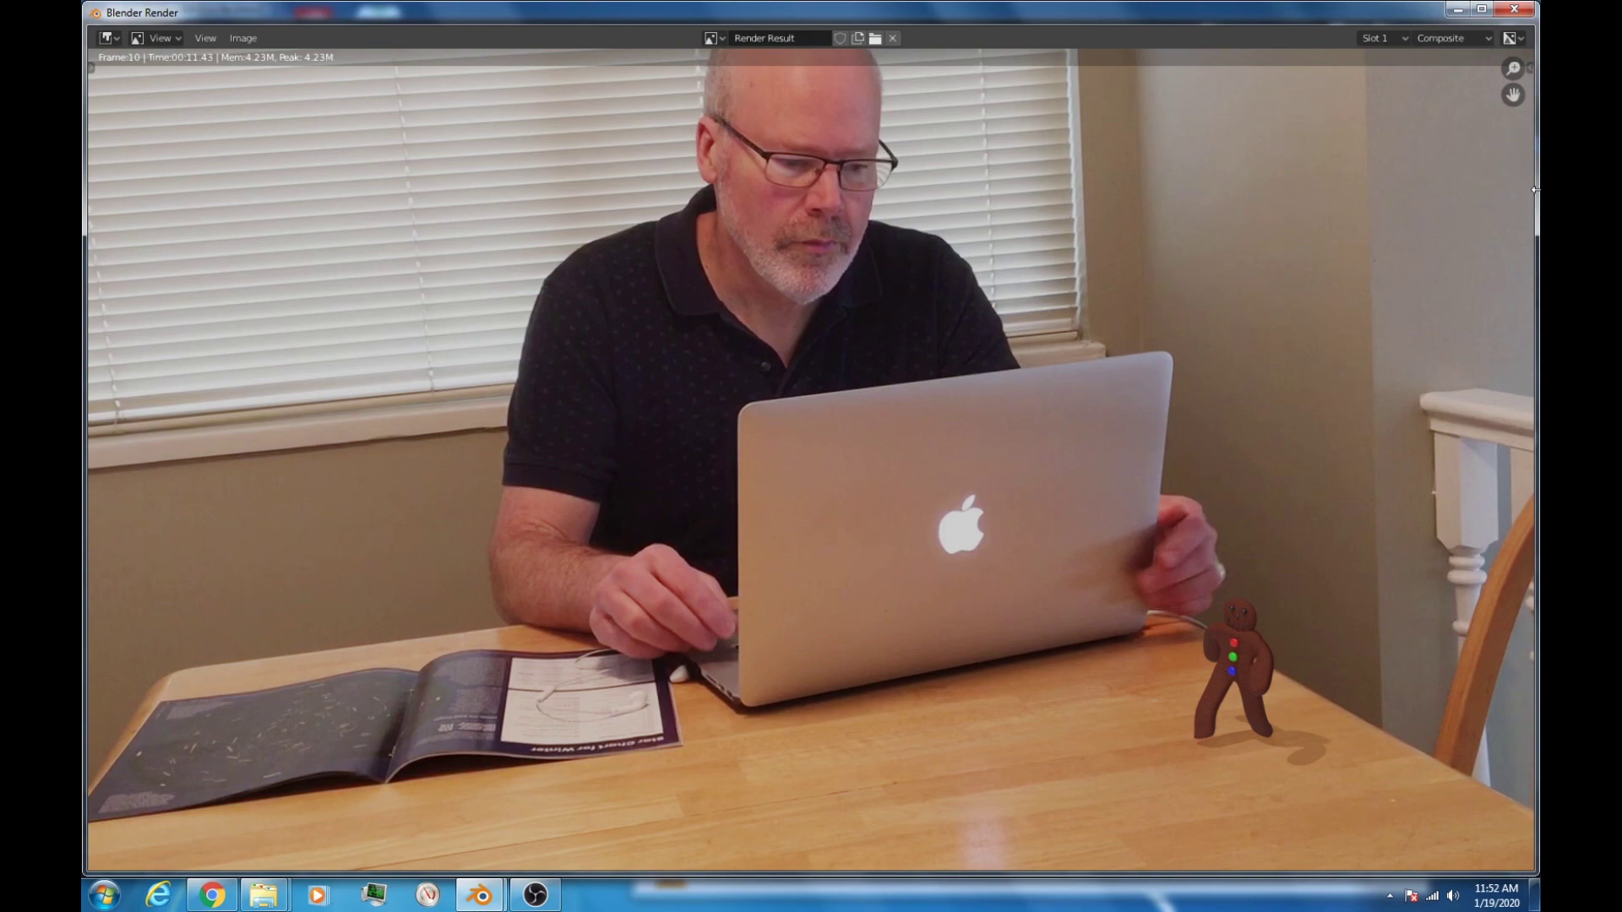
{"action": "left_click", "coordinate": [1525, 19]}
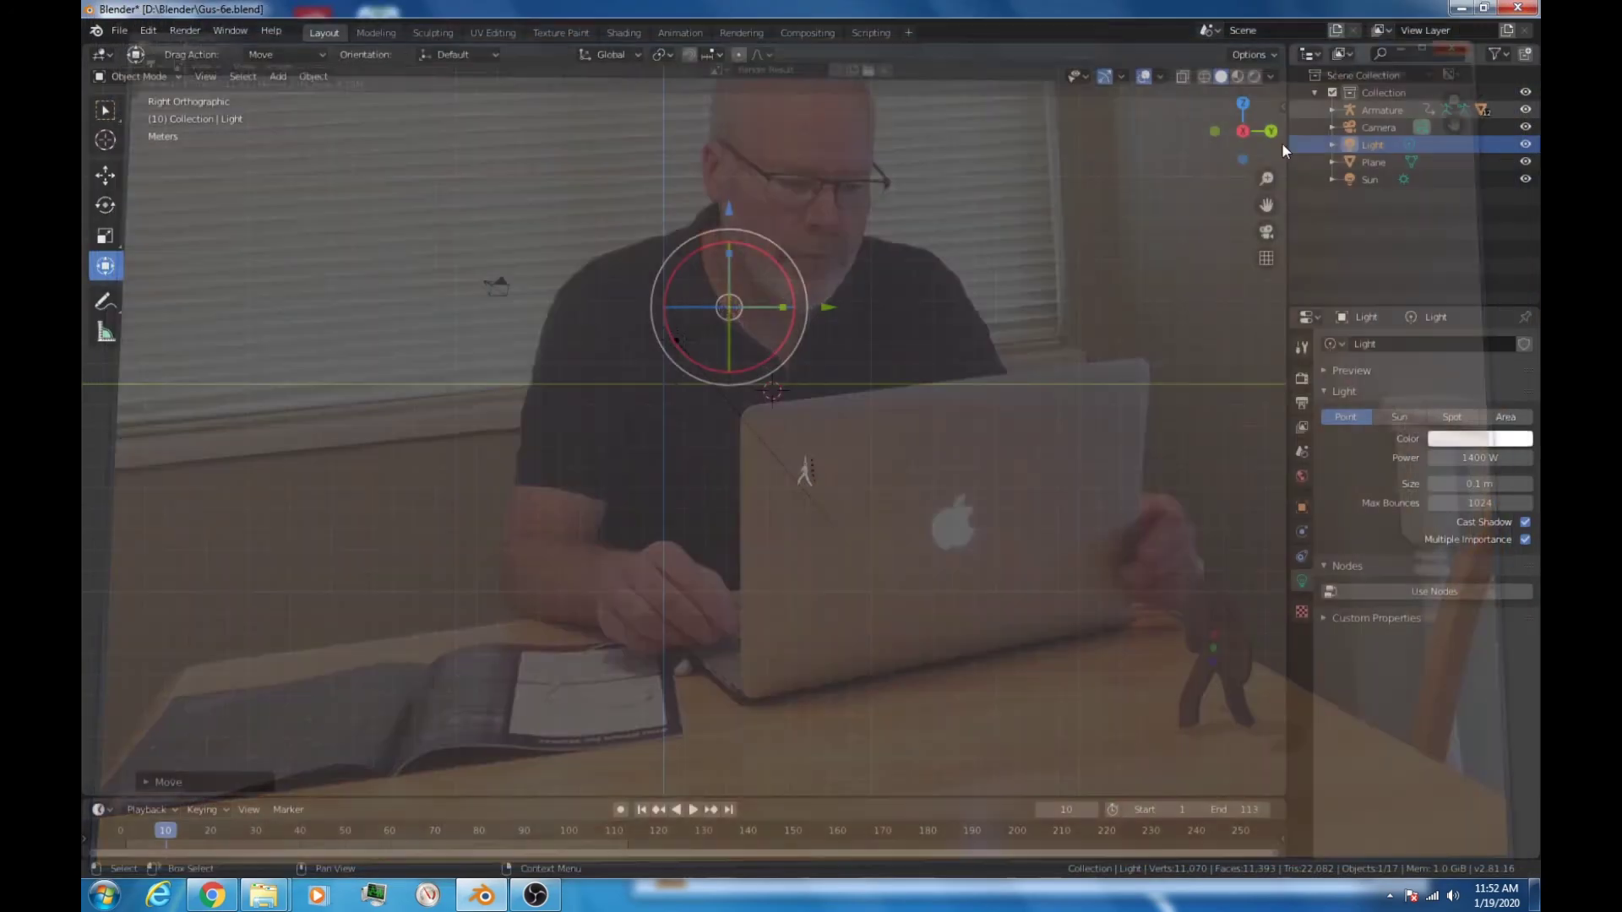